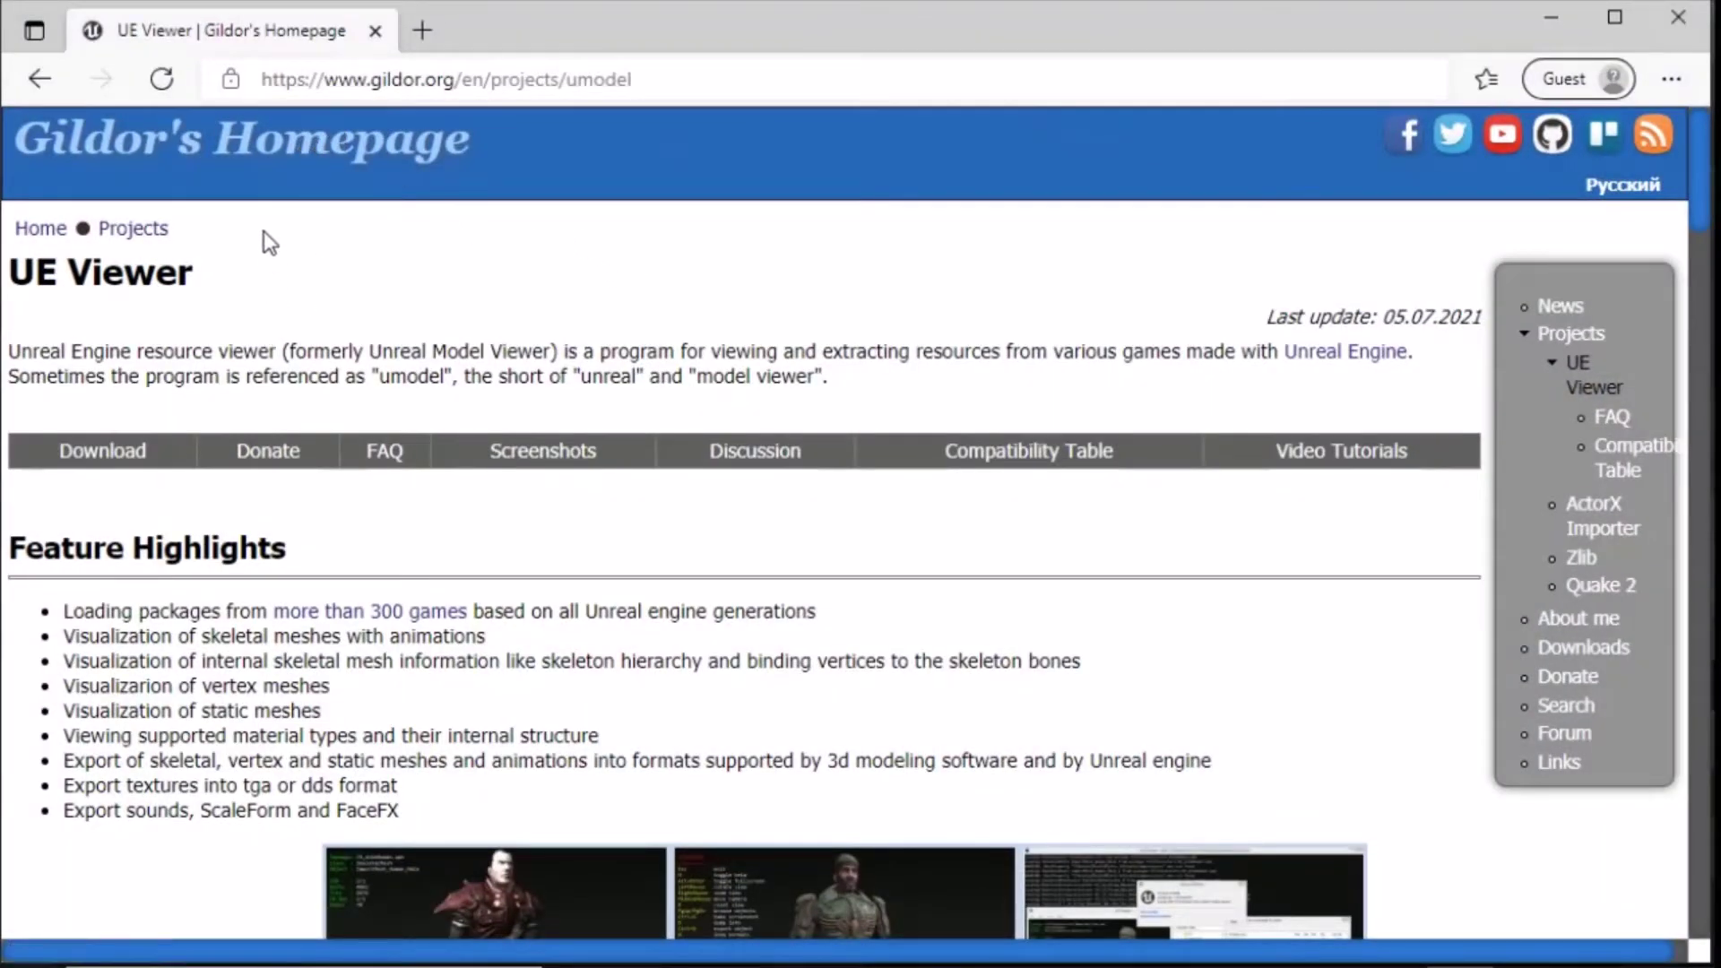
# Download the Win32 UE Viewer zip from the page's download section
pyautogui.click(145, 447)
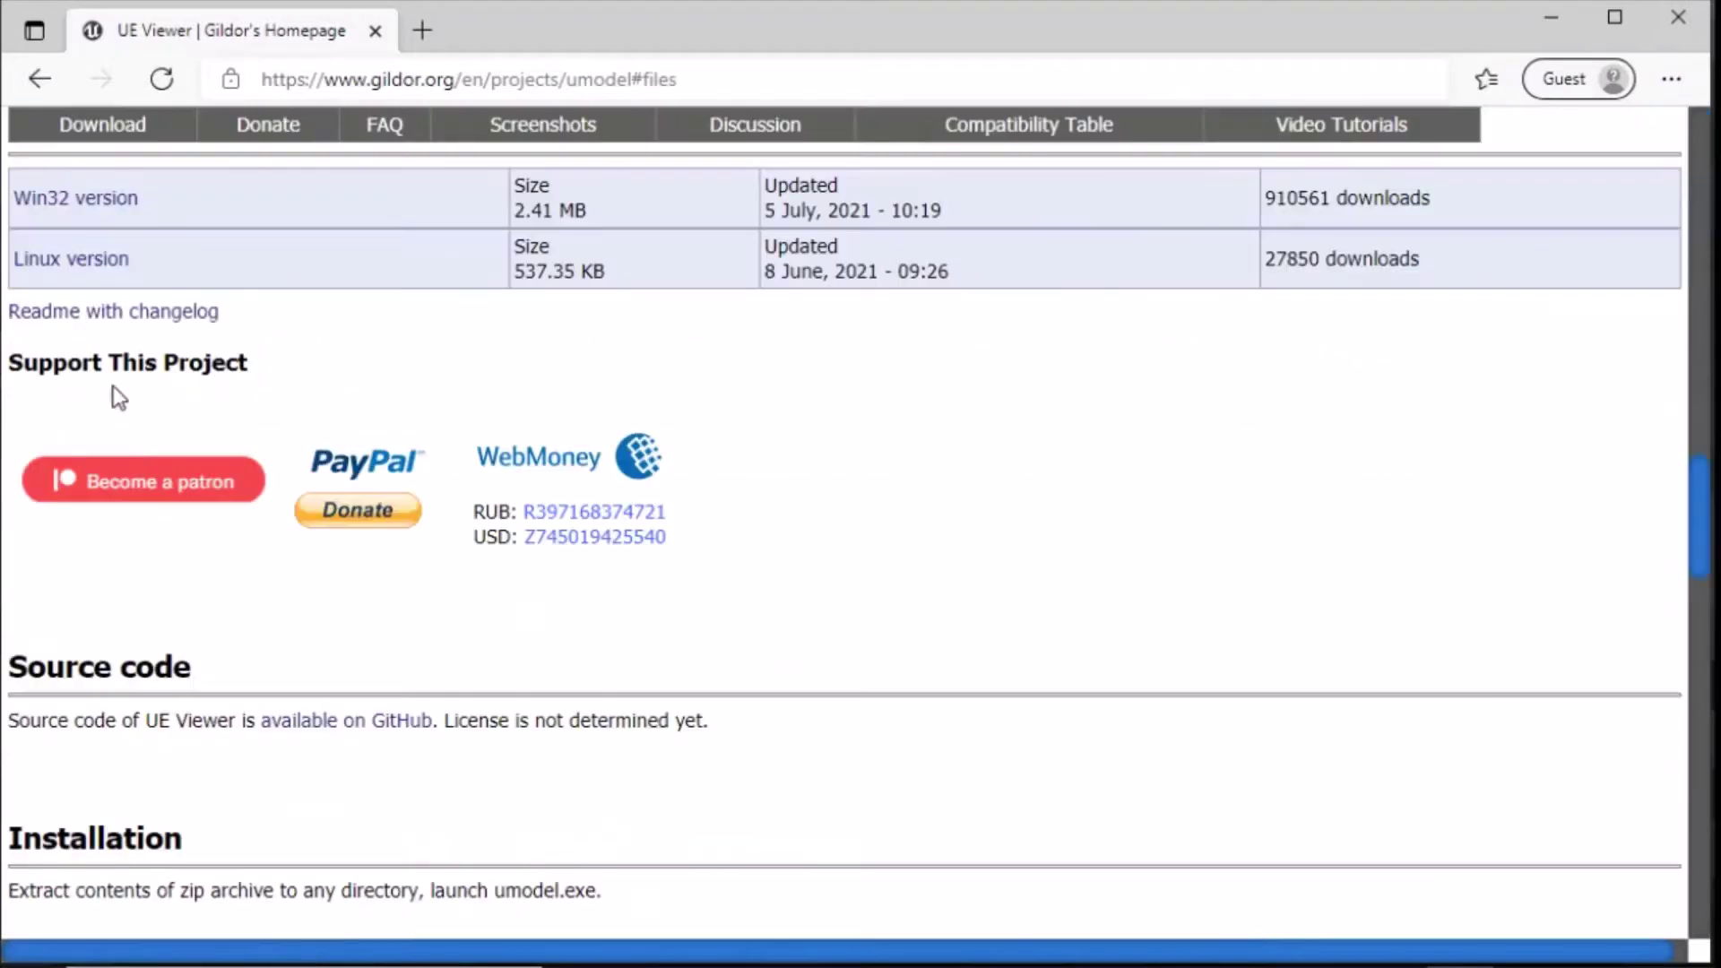
pyautogui.click(81, 204)
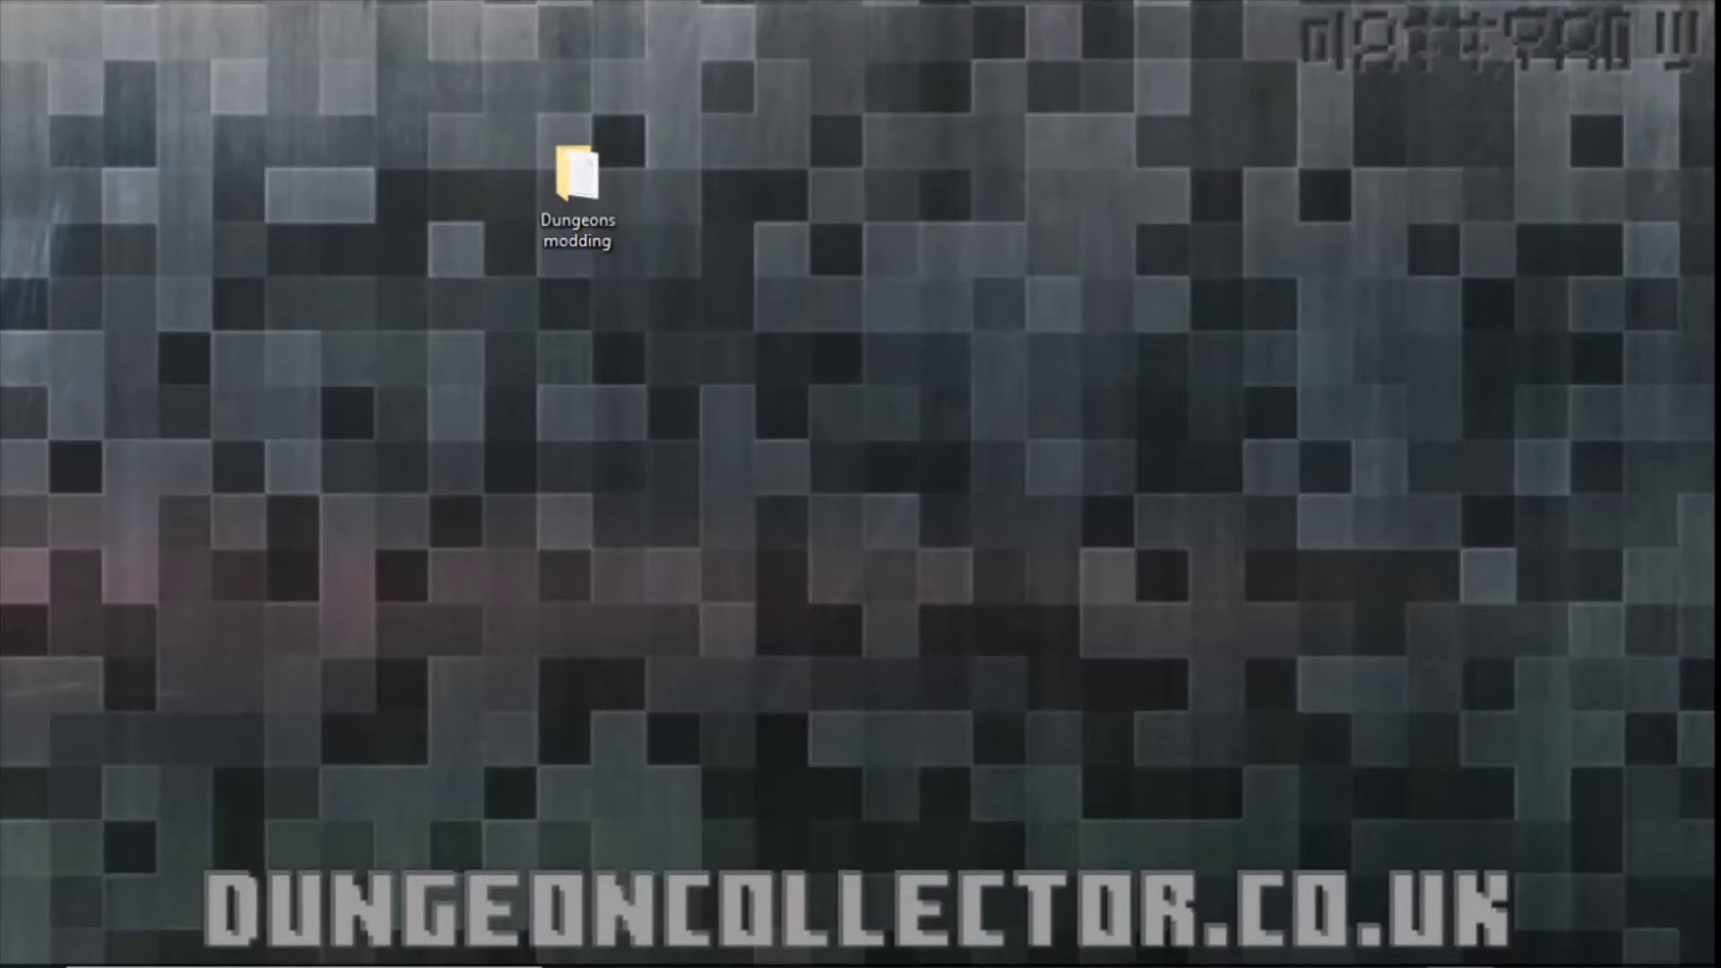
# Extract the UE Viewer zip into Dungeons modding and delete the archive
pyautogui.moveTo(681, 457); pyautogui.dragTo(717, 394)
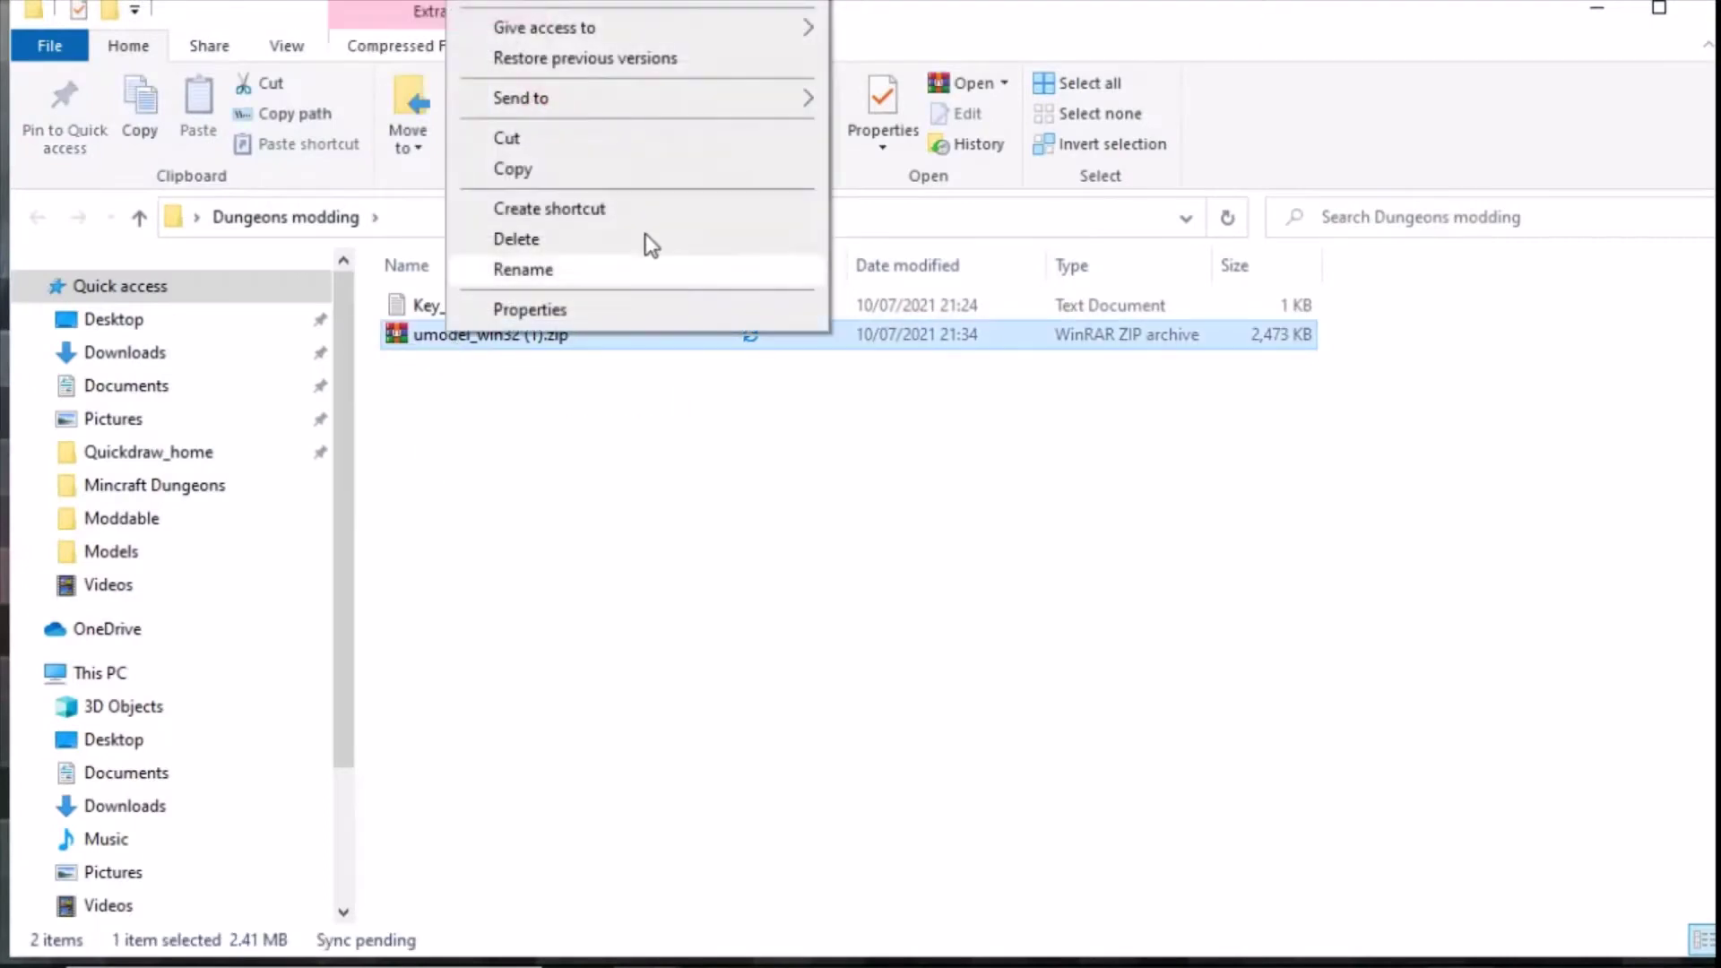
pyautogui.click(583, 3)
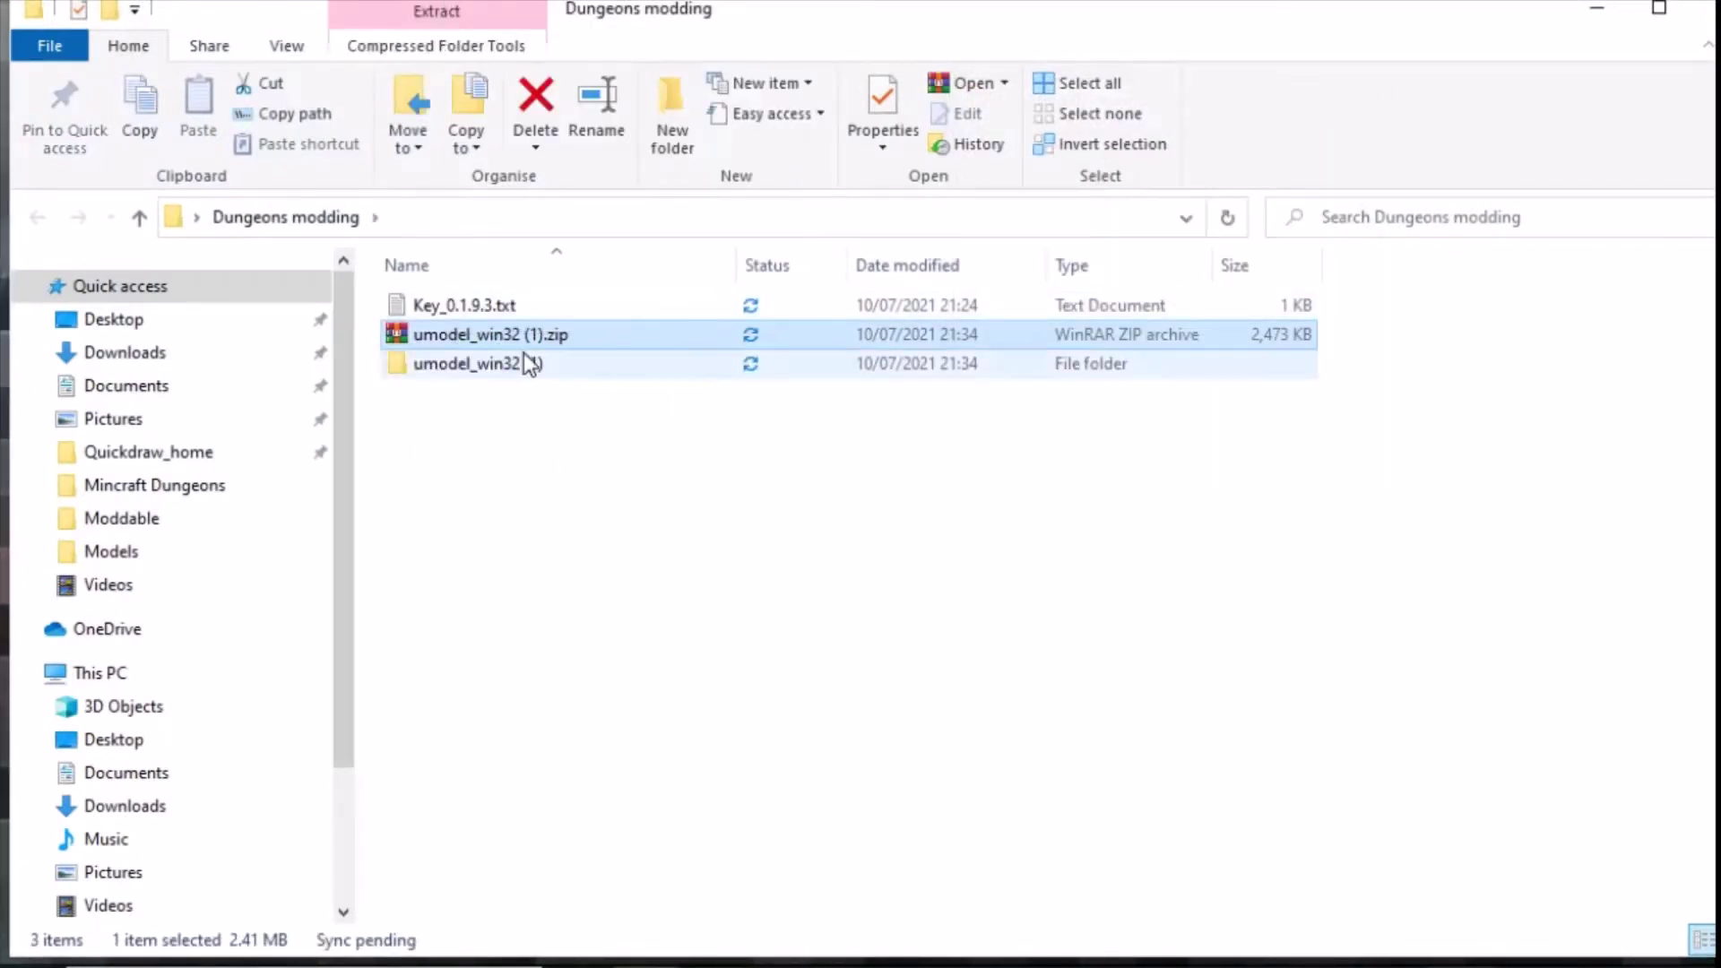
pyautogui.press('F2')
pyautogui.press('Escape')
pyautogui.press('Delete')
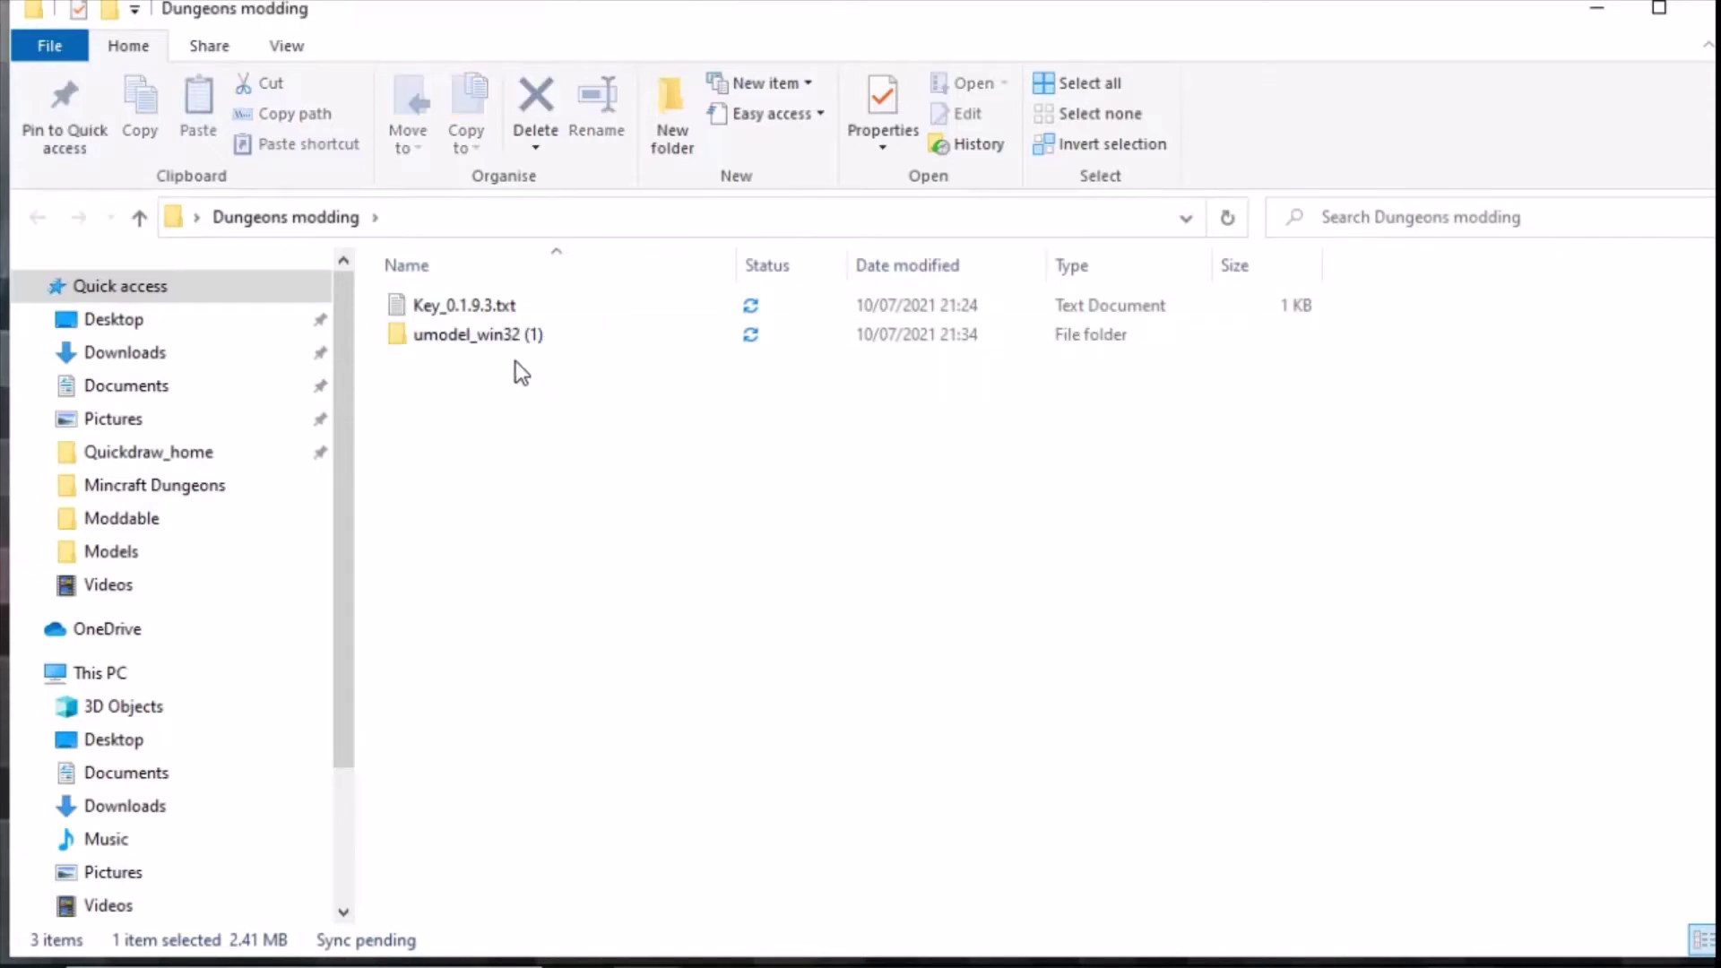
# Rename the extracted 'umodel_win32 (1)' folder to umodel_win32
pyautogui.click(483, 334)
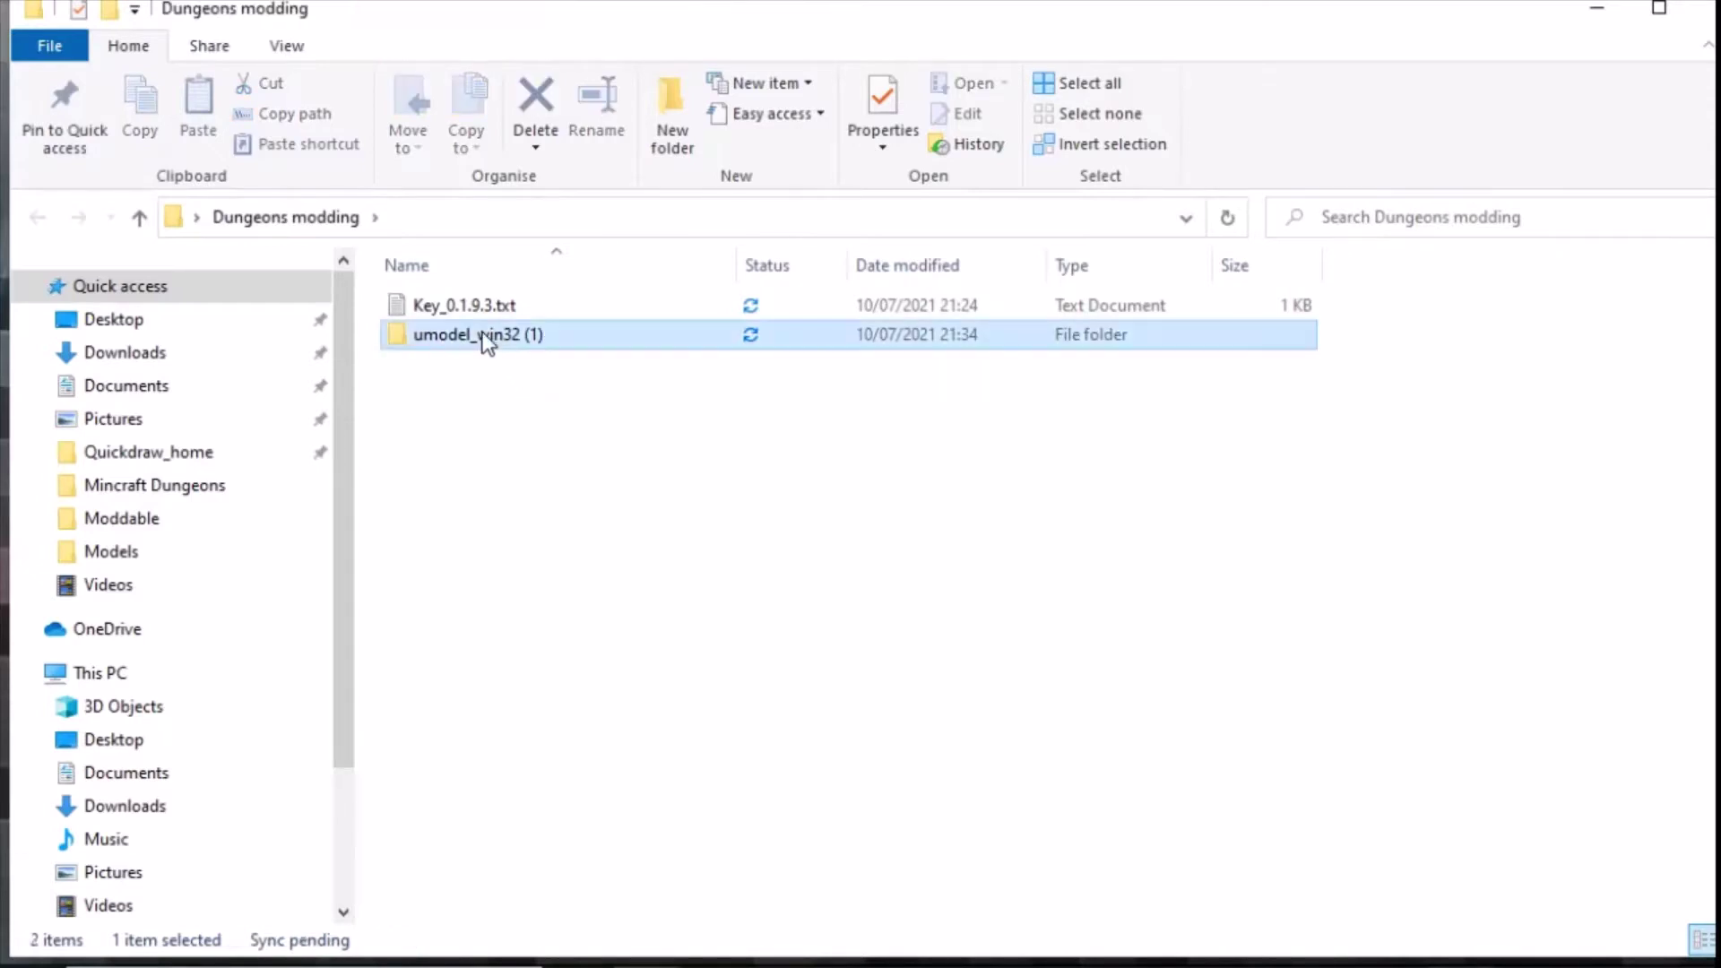
pyautogui.click(534, 334)
pyautogui.press('End')
pyautogui.press('BackSpace')
pyautogui.press('BackSpace')
pyautogui.press('BackSpace')
pyautogui.press('BackSpace')
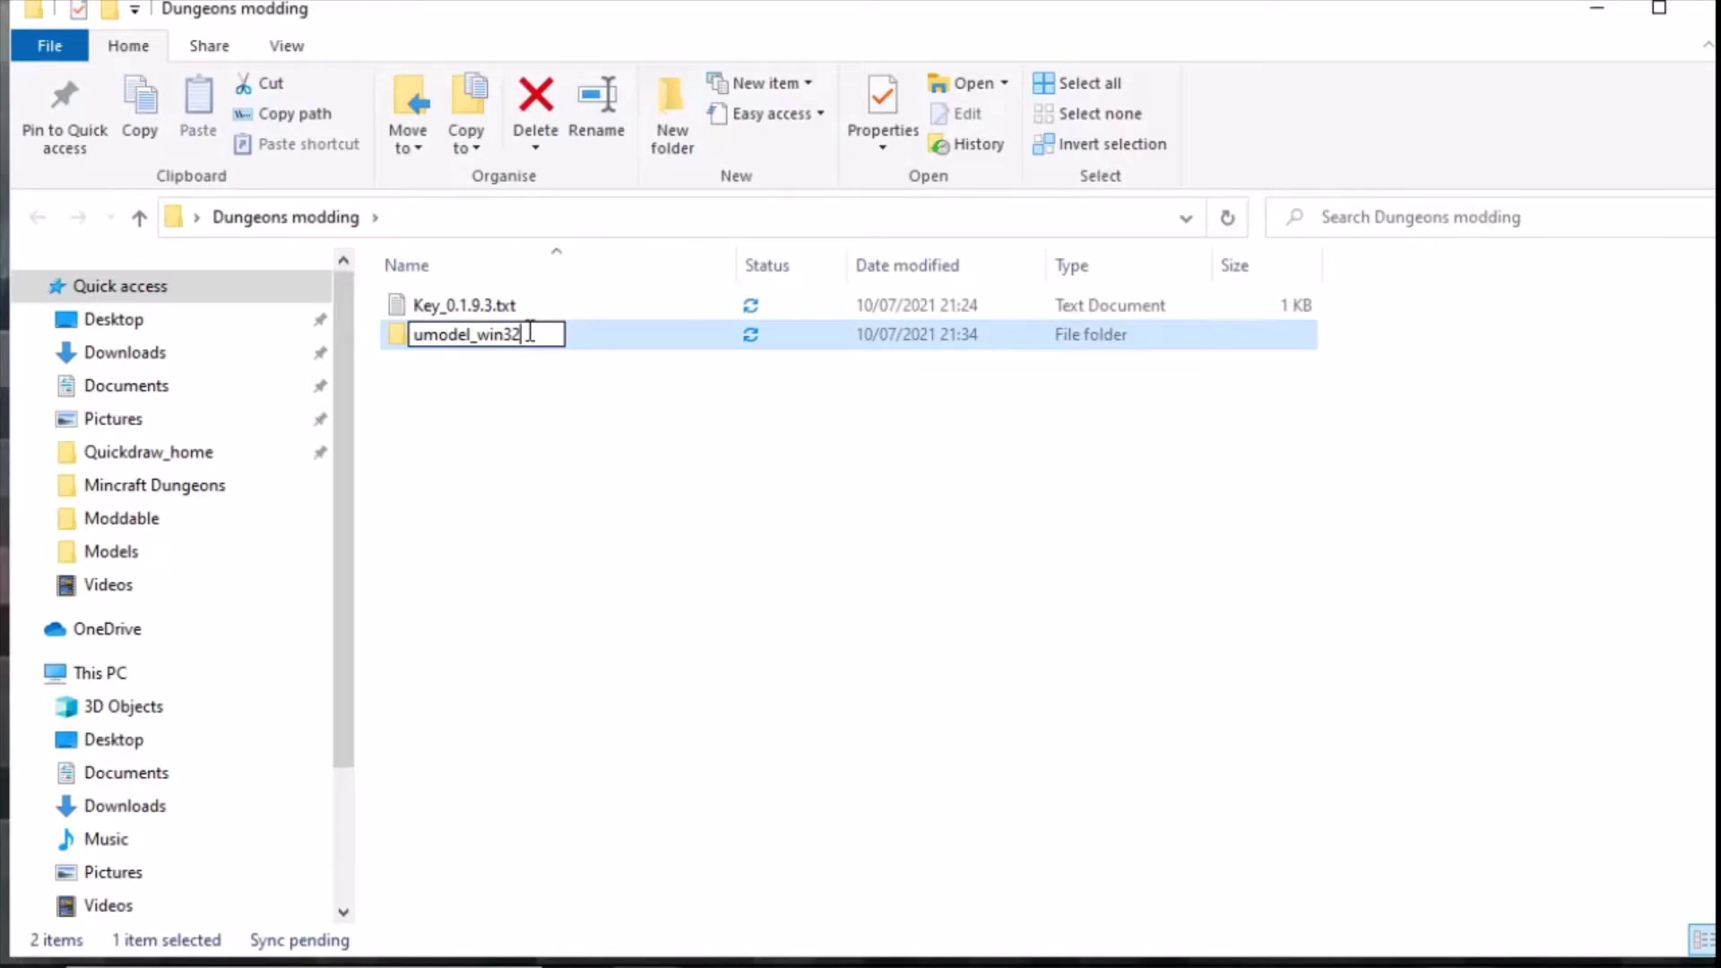
pyautogui.press('Return')
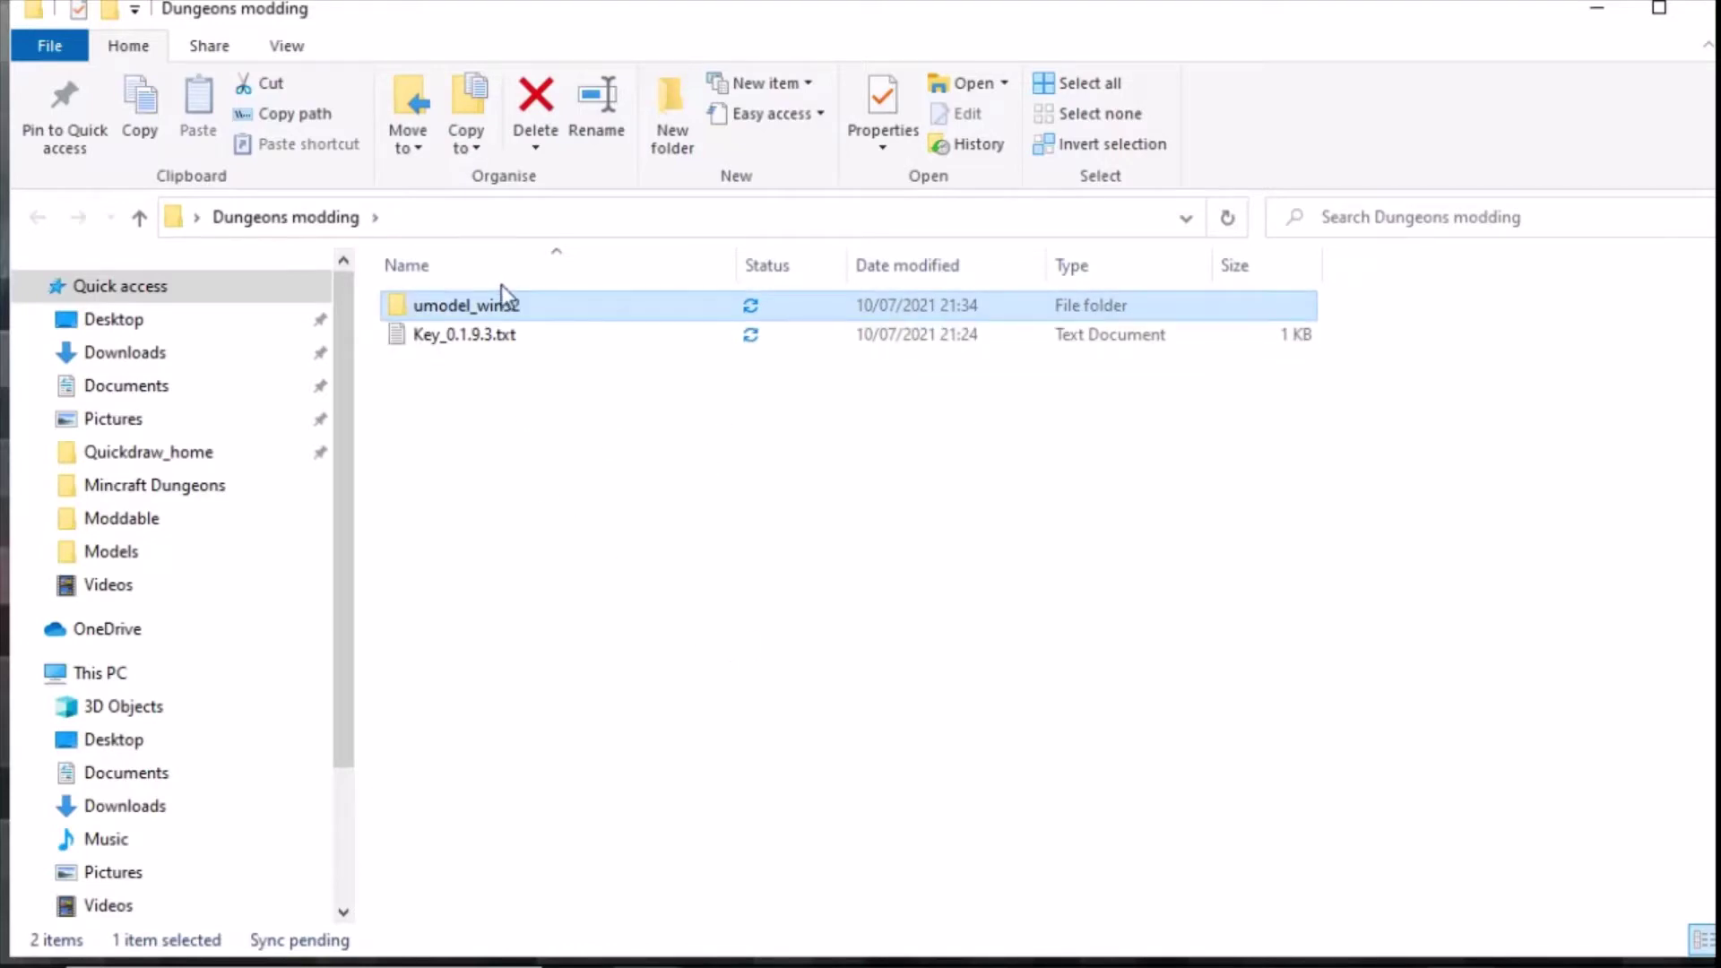
# Run umodel.exe from the umodel_win32 folder and browse for the game files folder
pyautogui.doubleClick(488, 309)
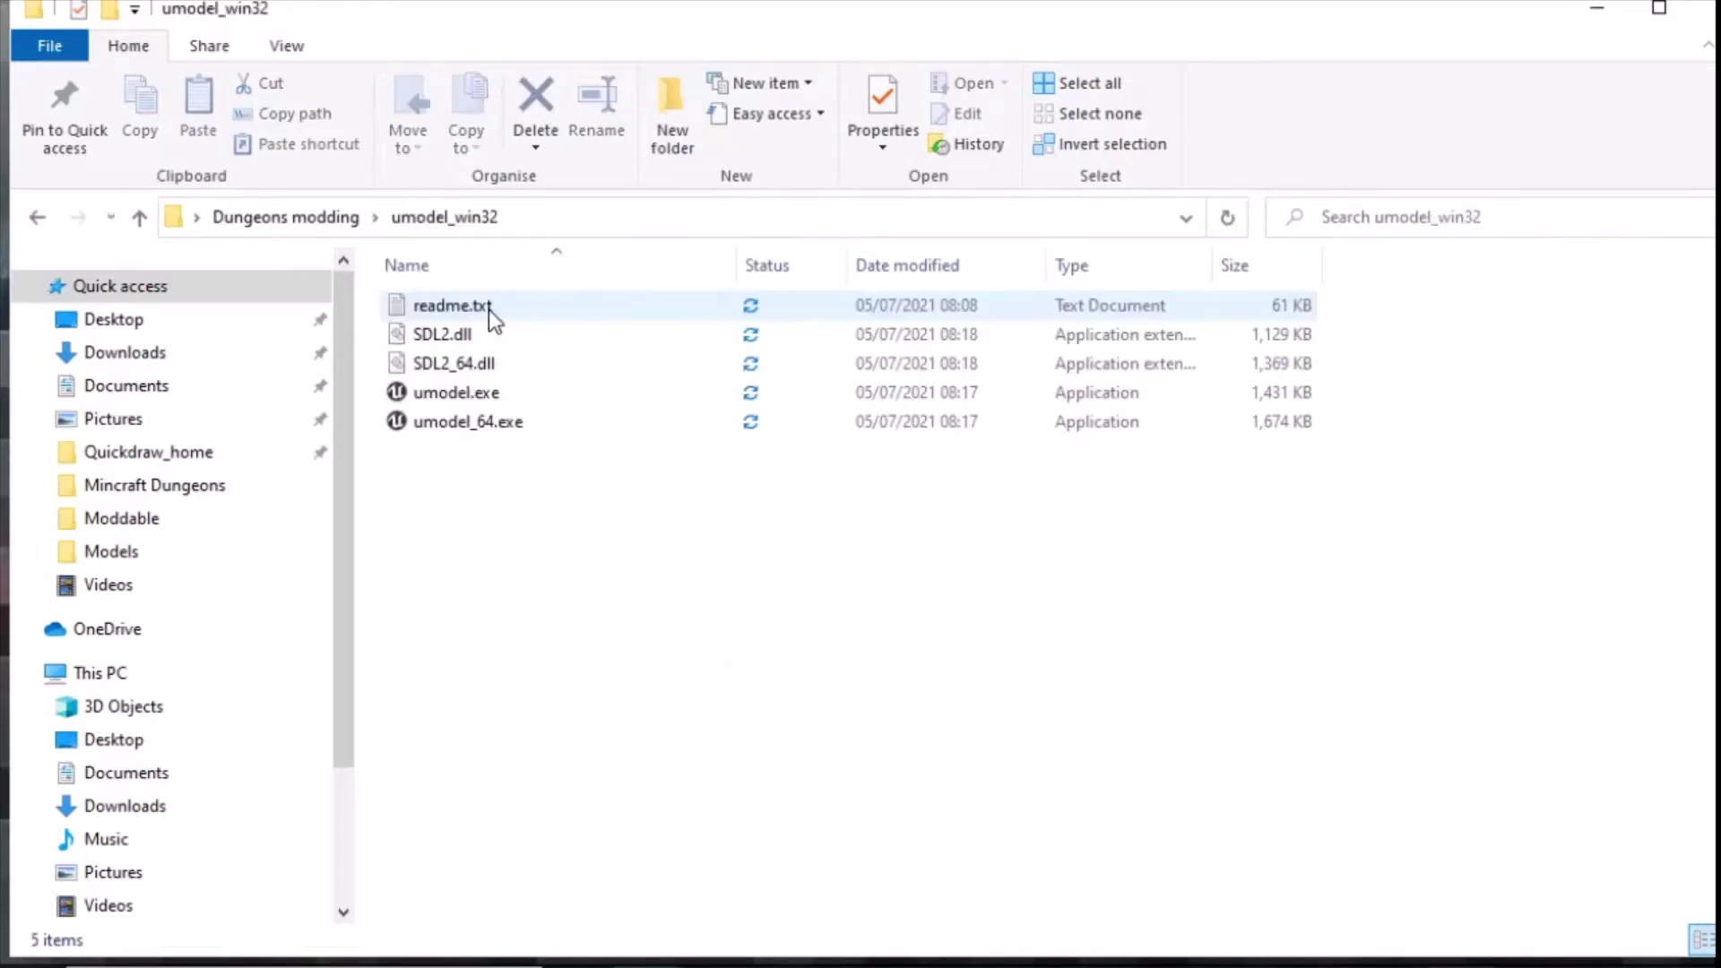
pyautogui.click(474, 399)
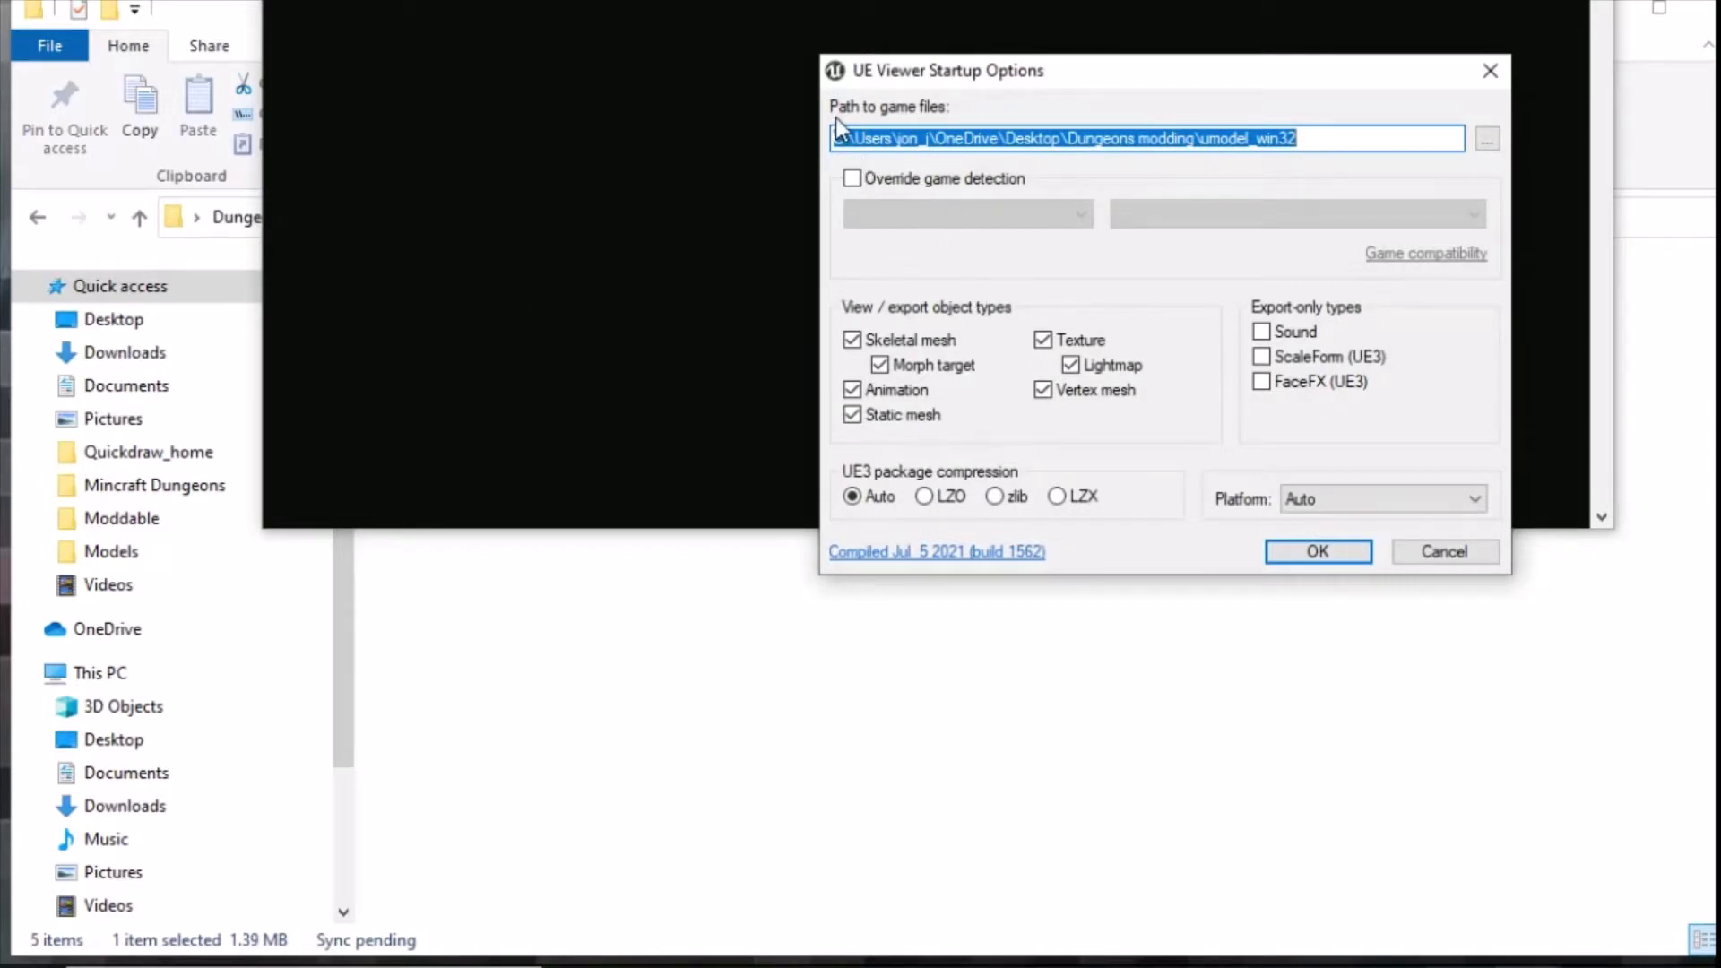
pyautogui.click(1486, 141)
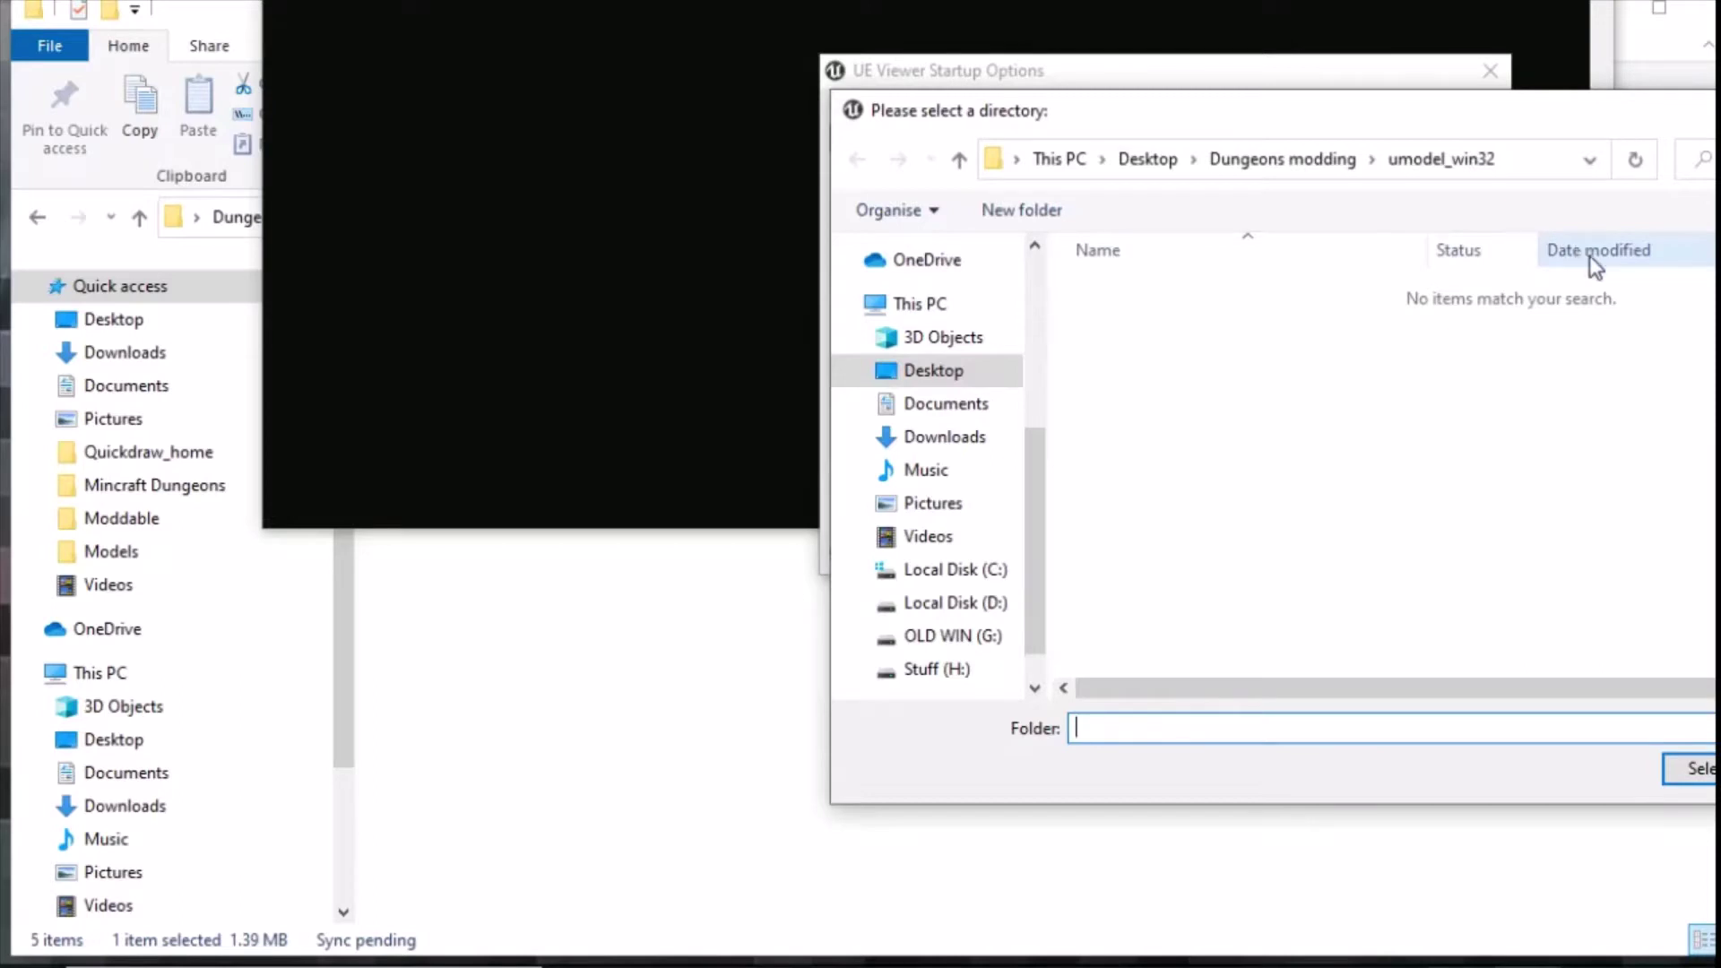
# Choose D:\Games\Dungeons 1.9.3.0\Dungeons\Content\Paks as the game files path
pyautogui.click(991, 604)
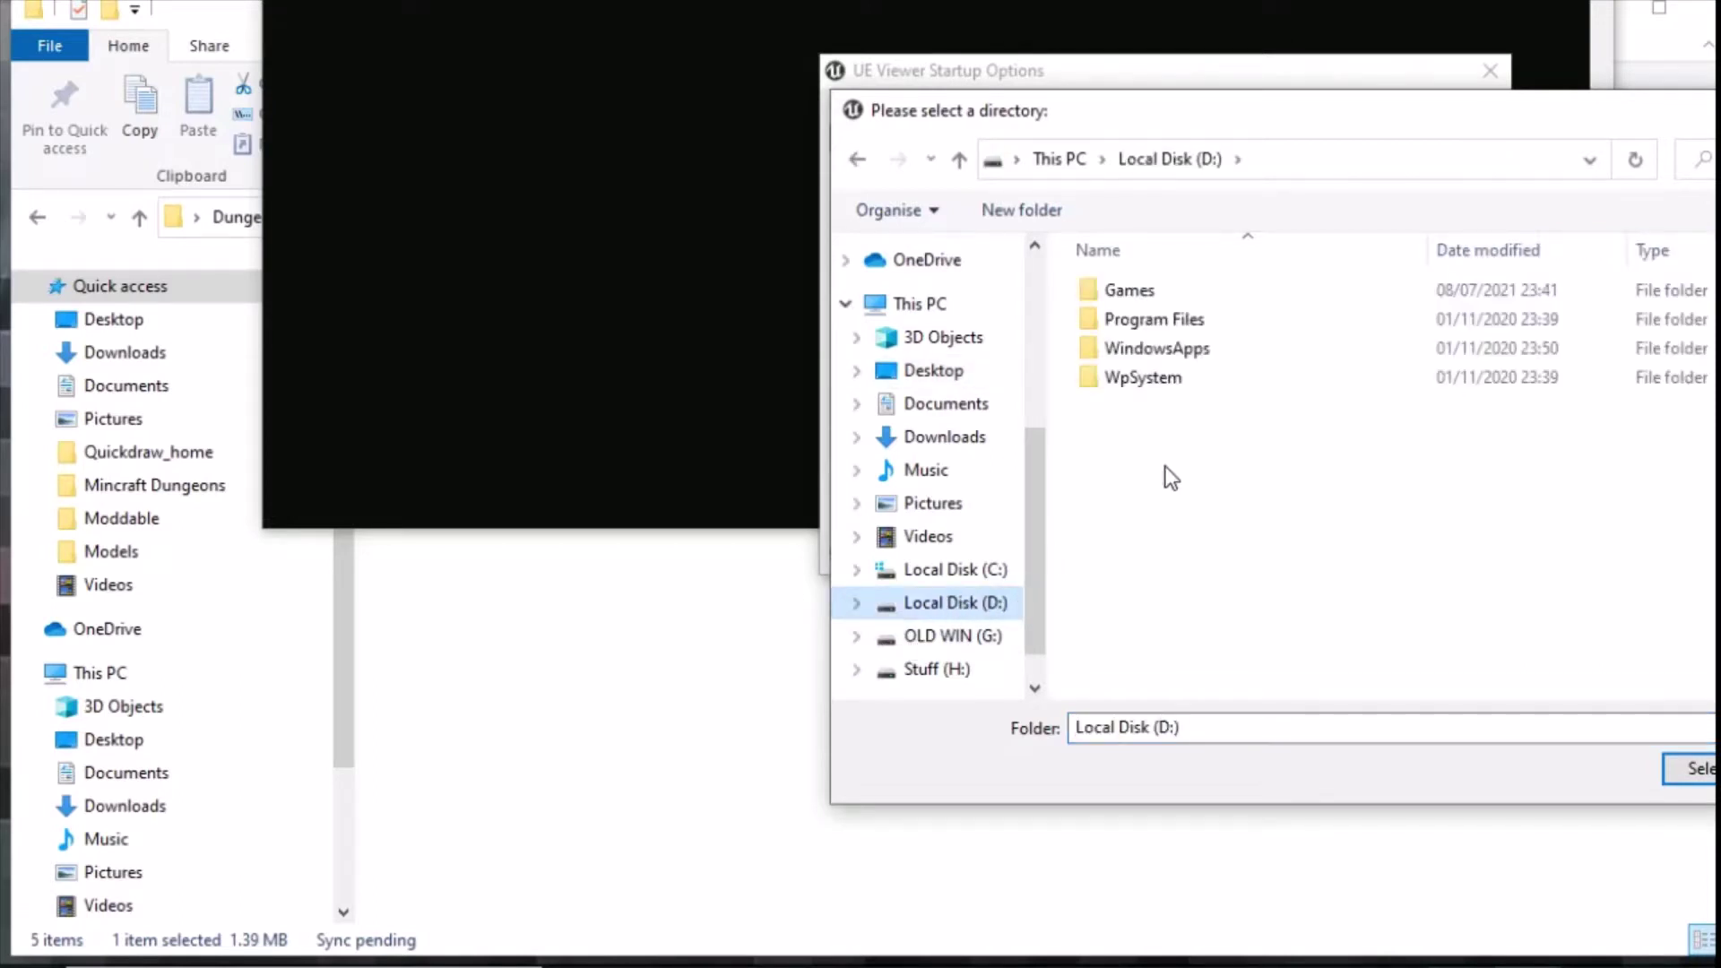
pyautogui.click(1149, 298)
pyautogui.doubleClick(1149, 298)
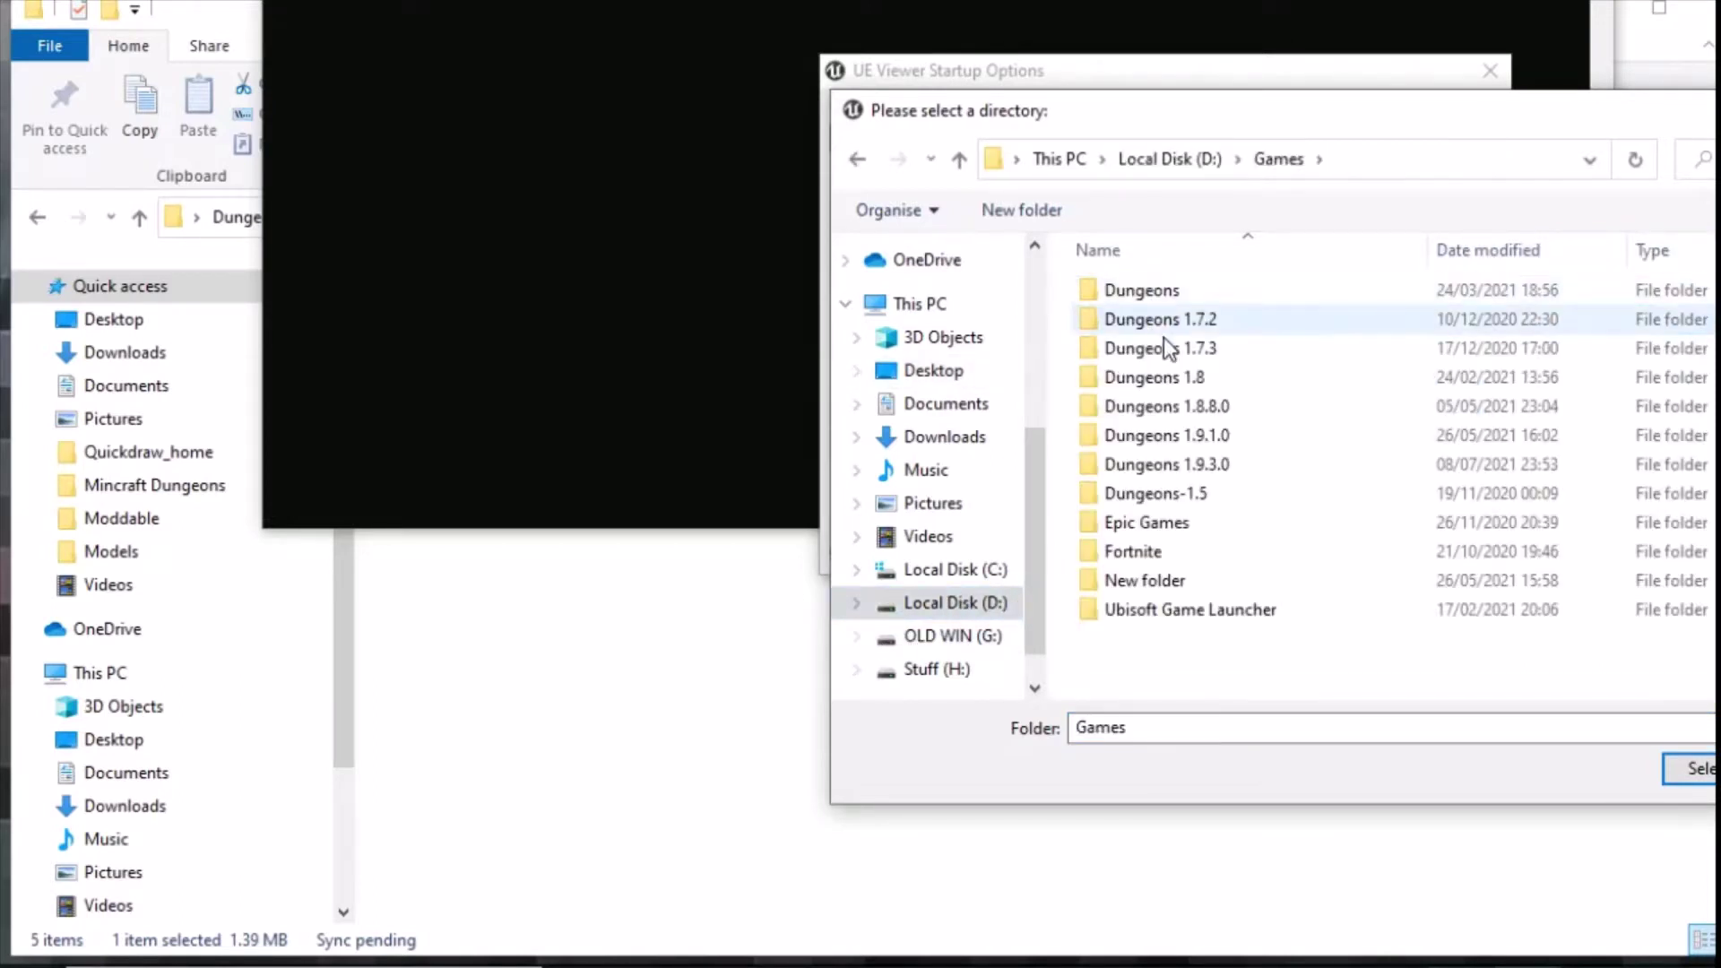
pyautogui.doubleClick(1167, 473)
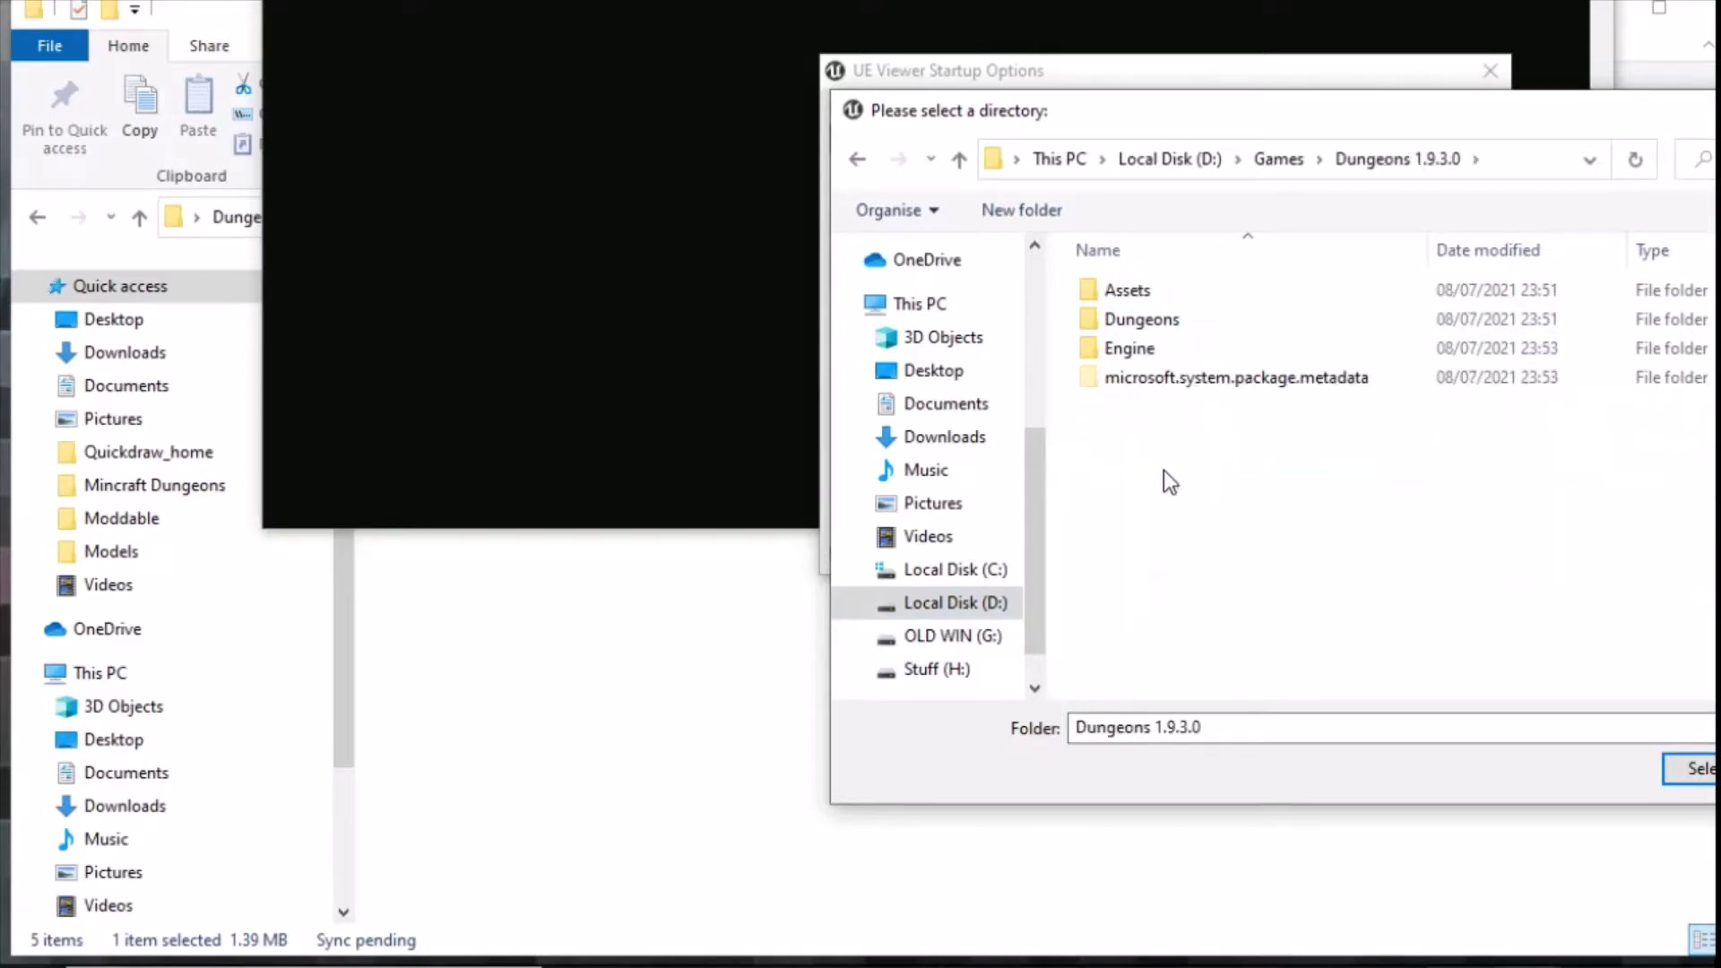
pyautogui.doubleClick(1179, 317)
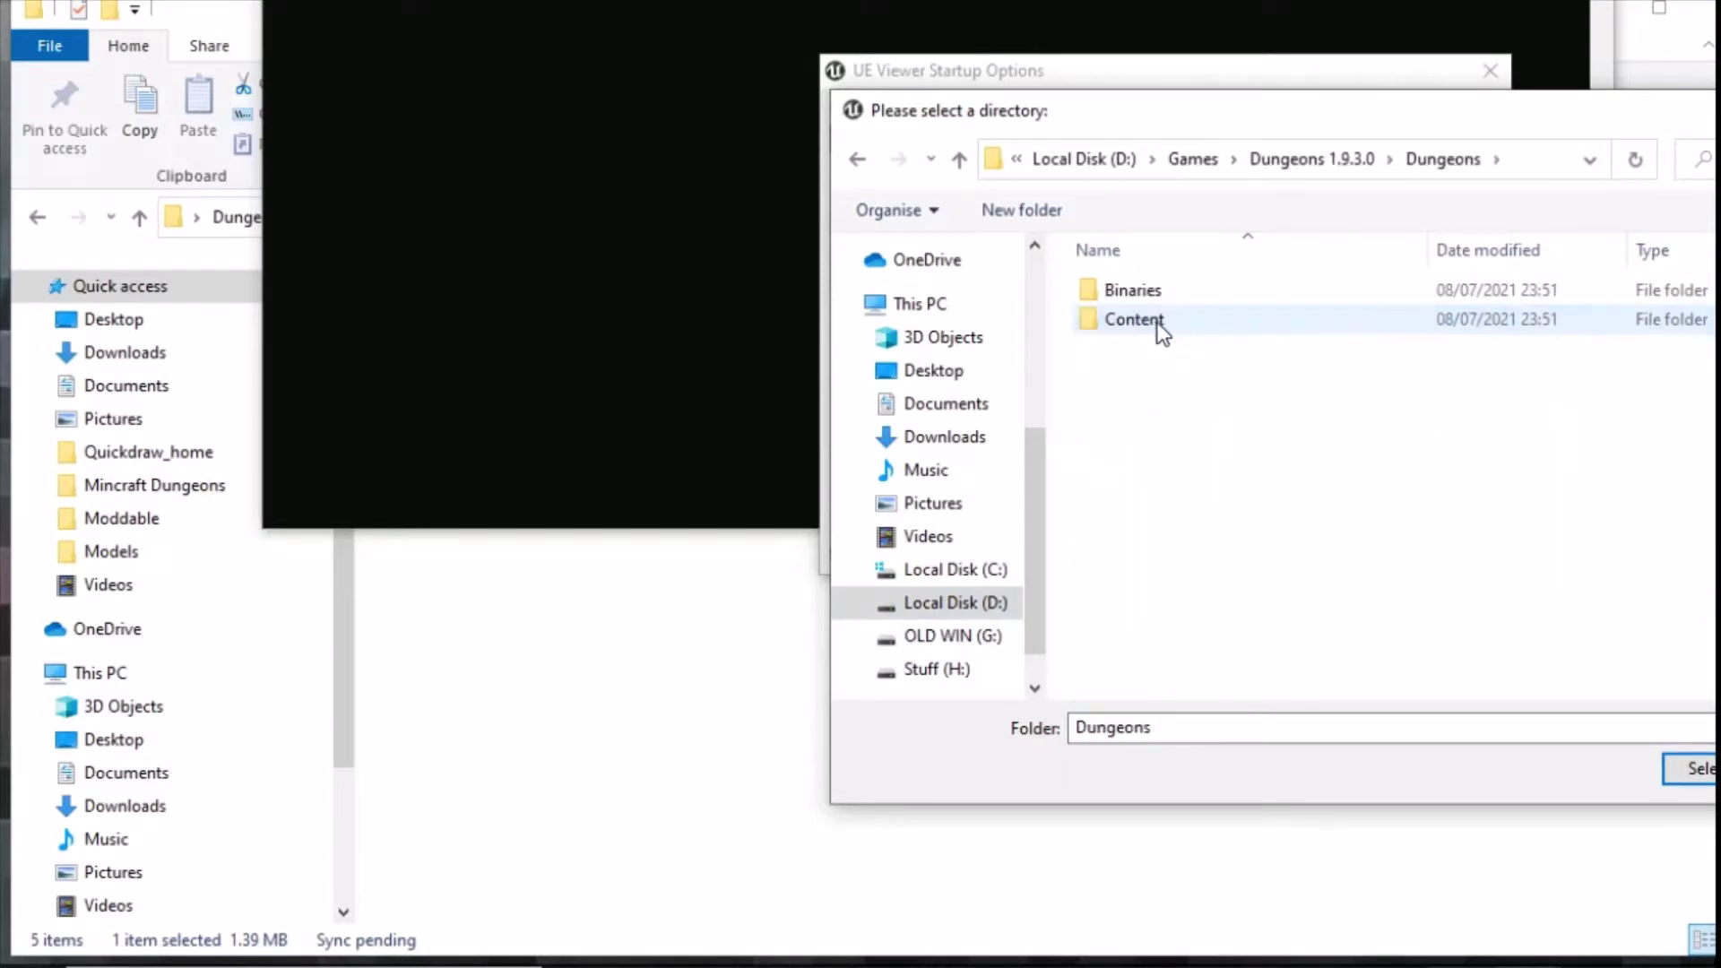
pyautogui.doubleClick(1158, 322)
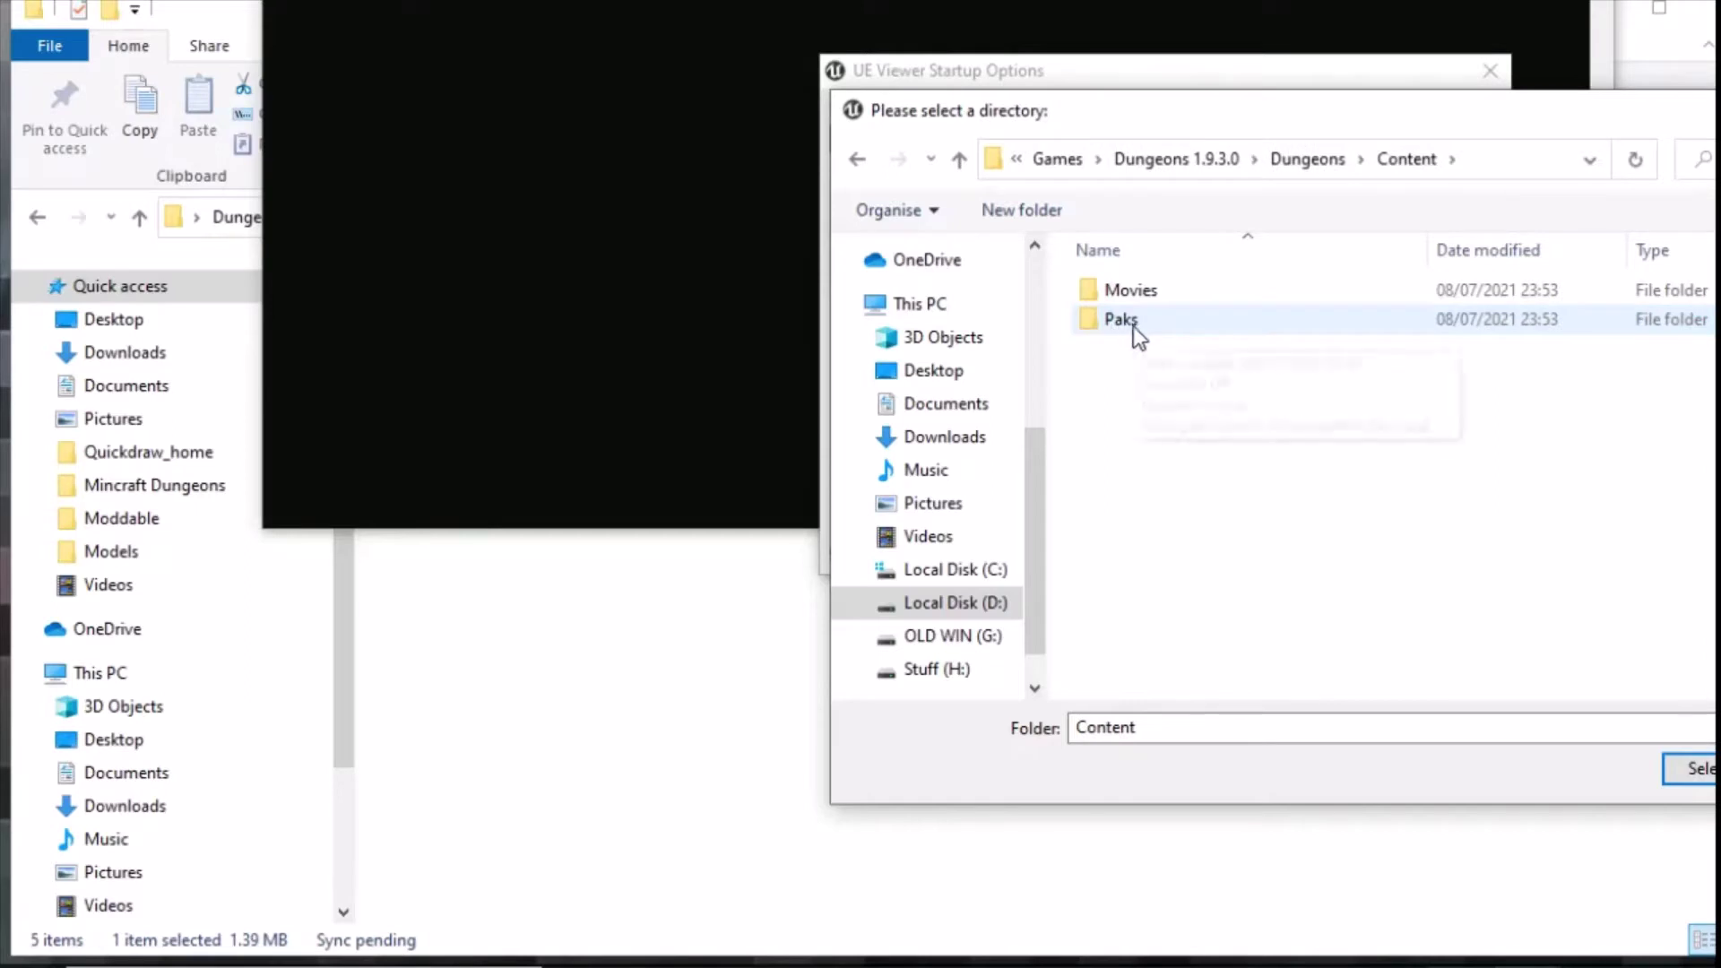
pyautogui.doubleClick(1127, 321)
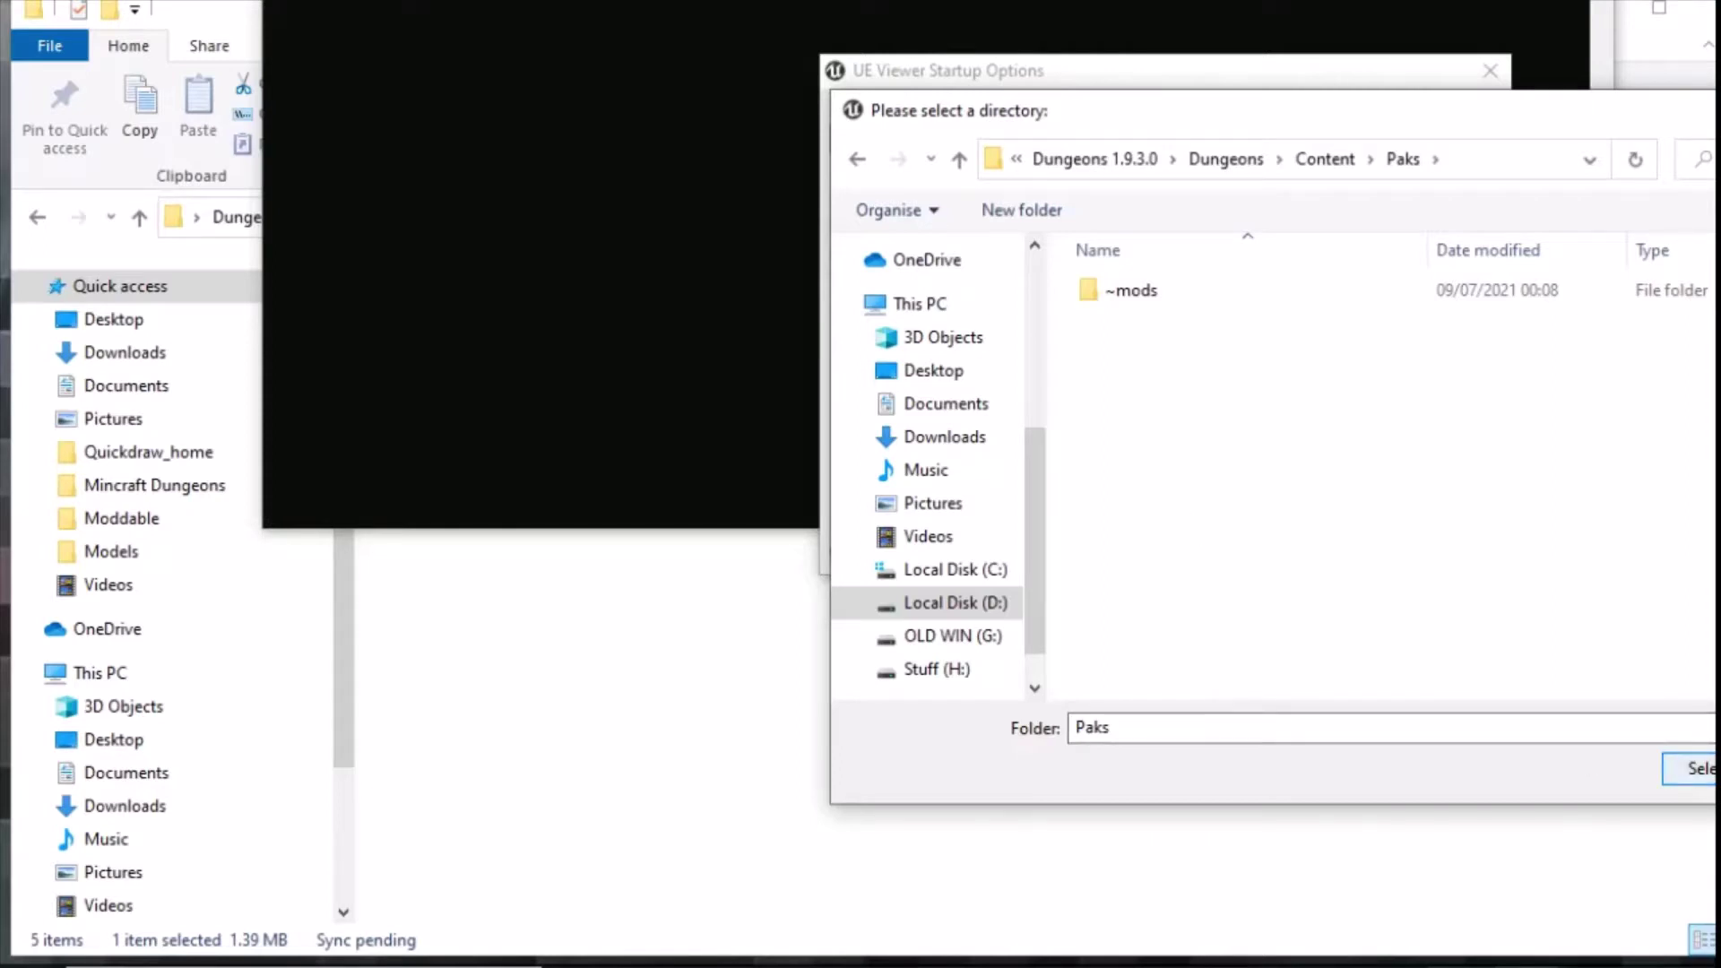
pyautogui.press('Return')
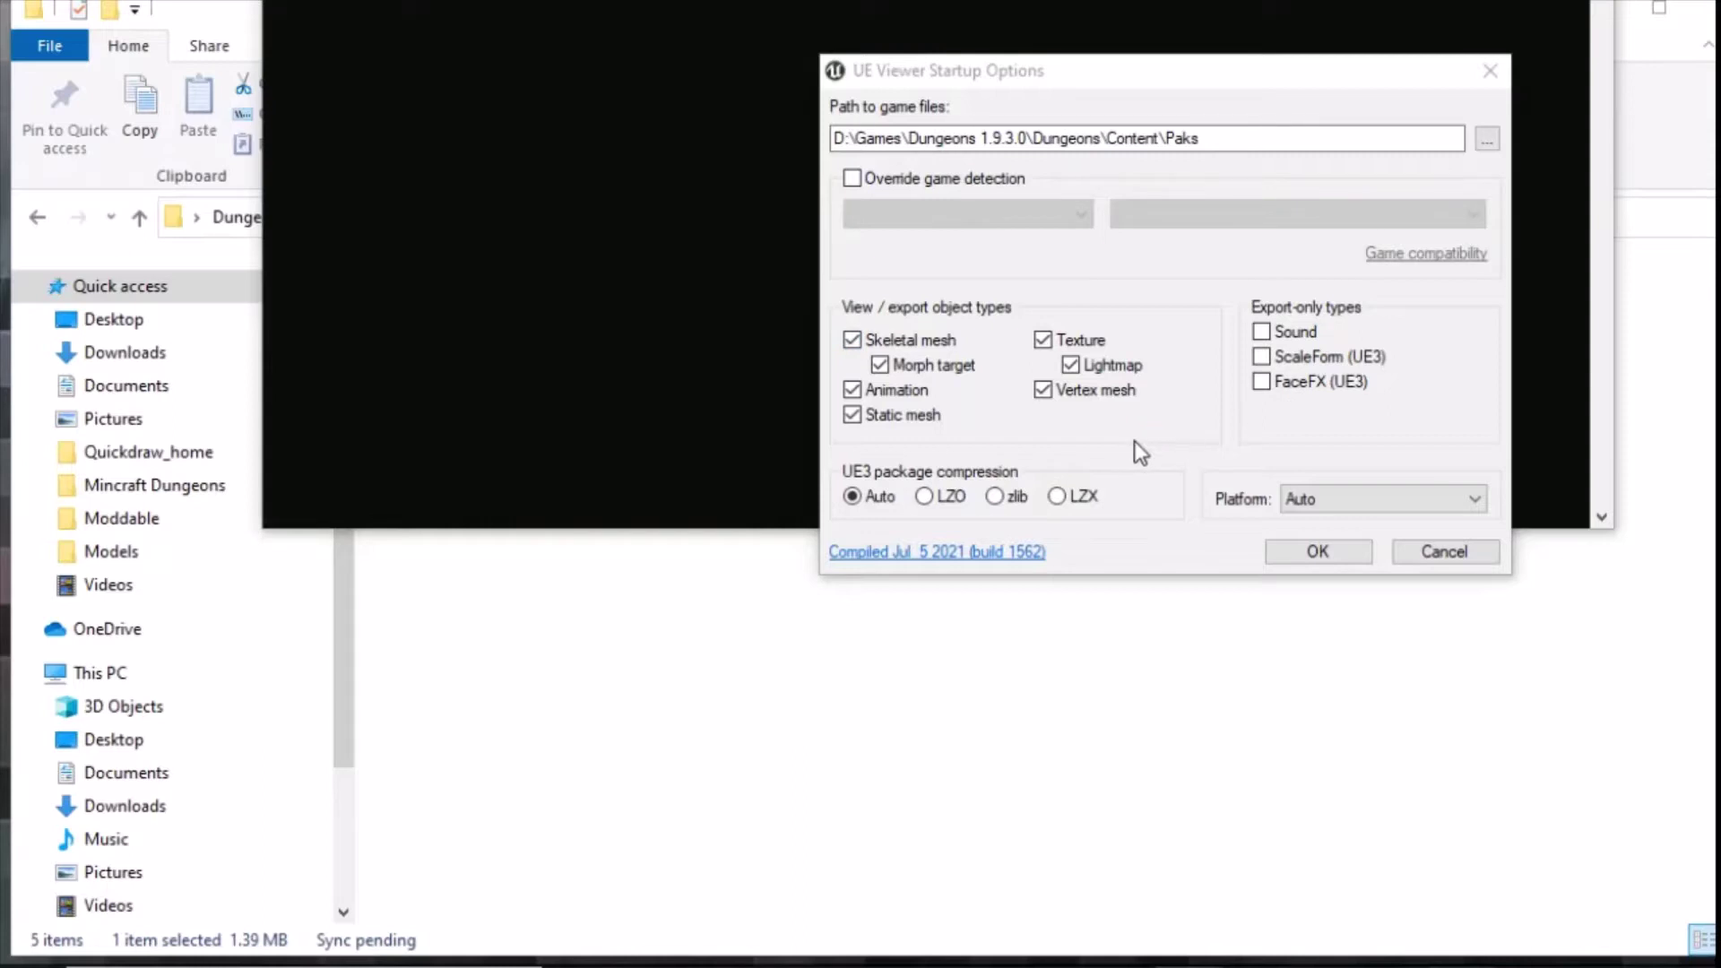
# Start loading the paks, then open Key_0.1.9.3.txt and copy the AES key line
pyautogui.click(1342, 558)
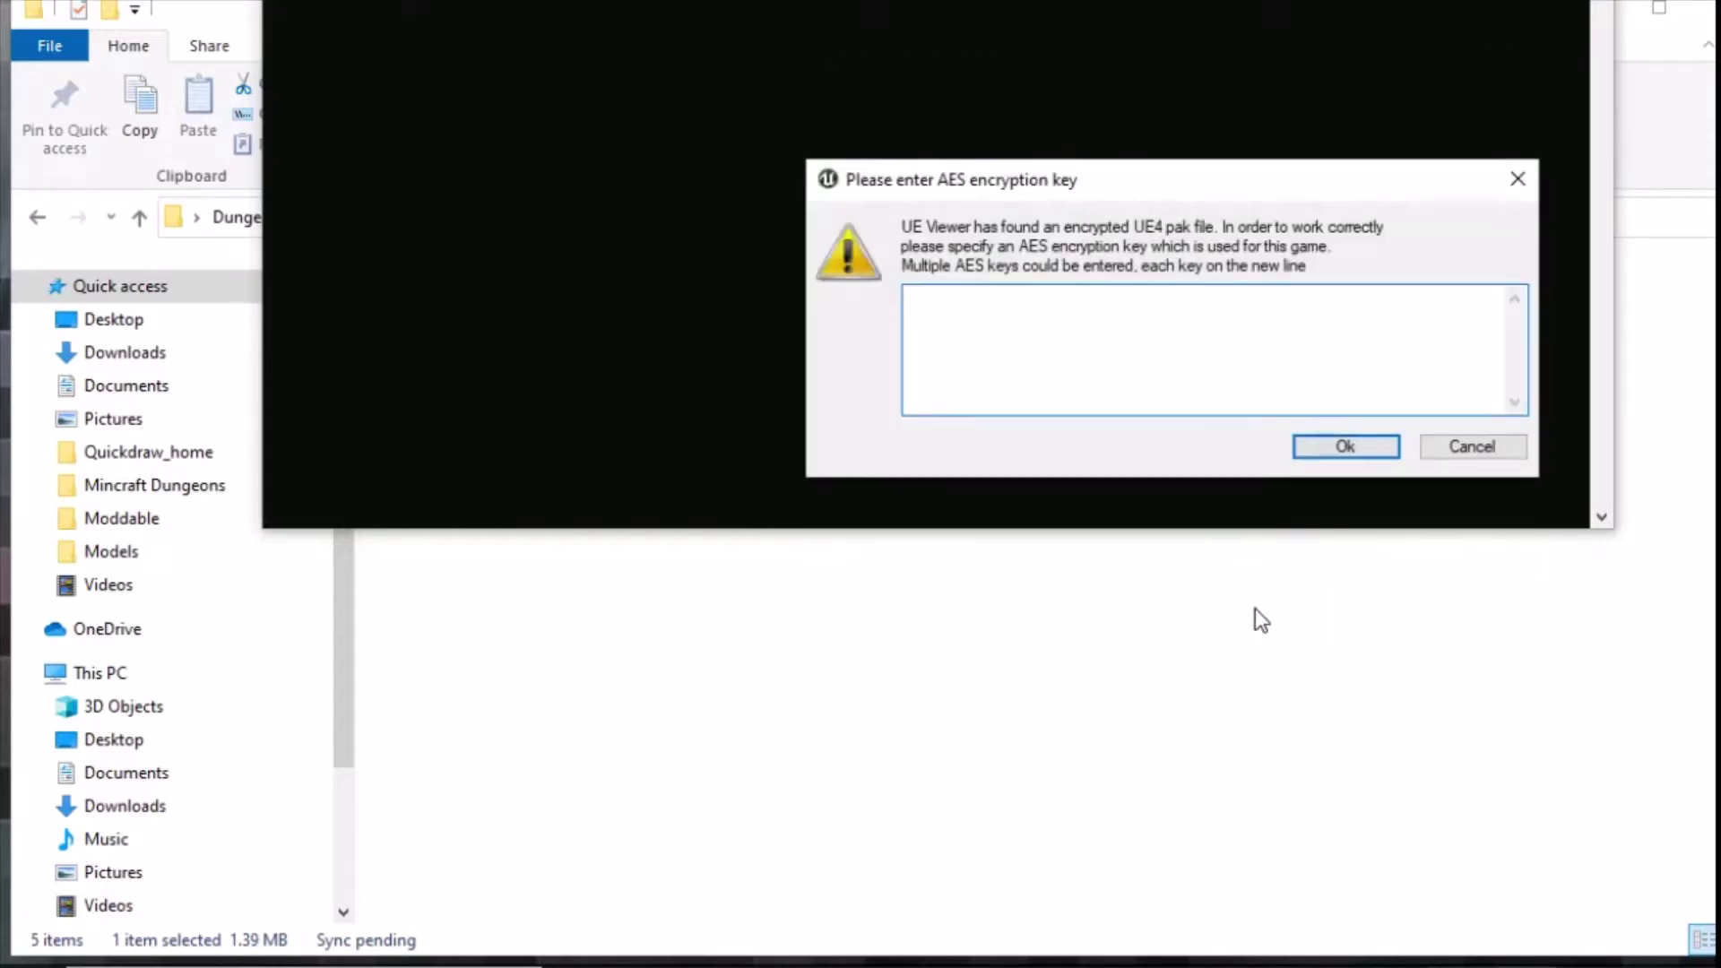
pyautogui.click(1255, 617)
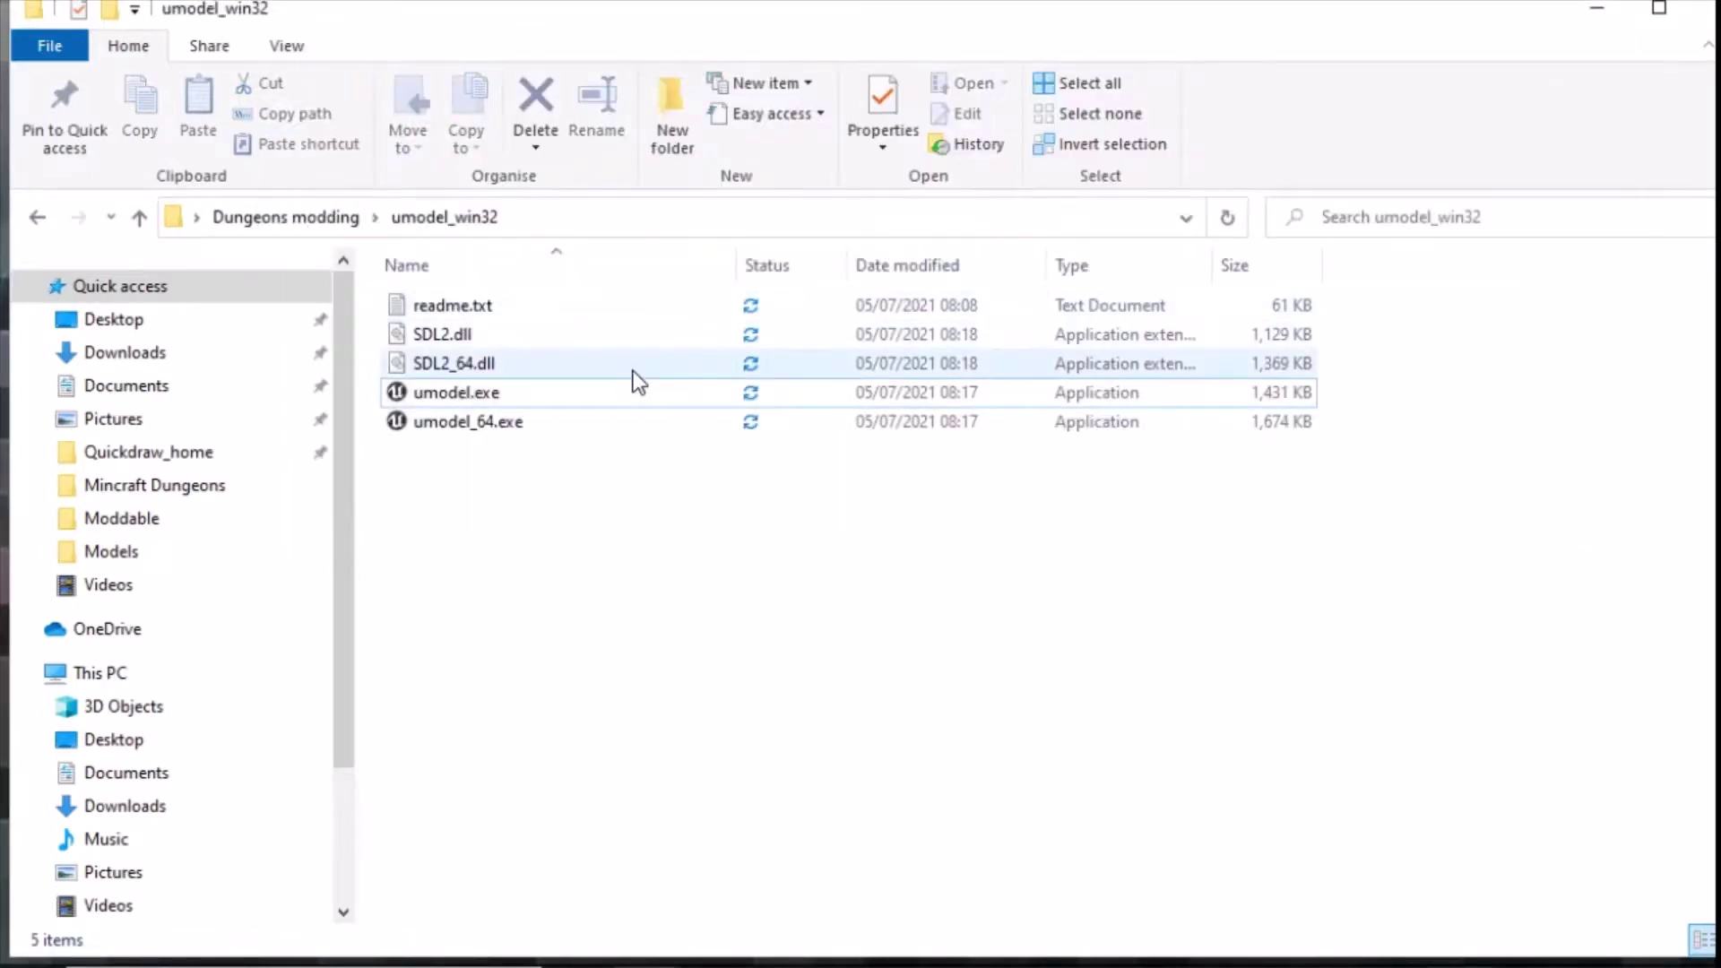
pyautogui.moveTo(633, 370)
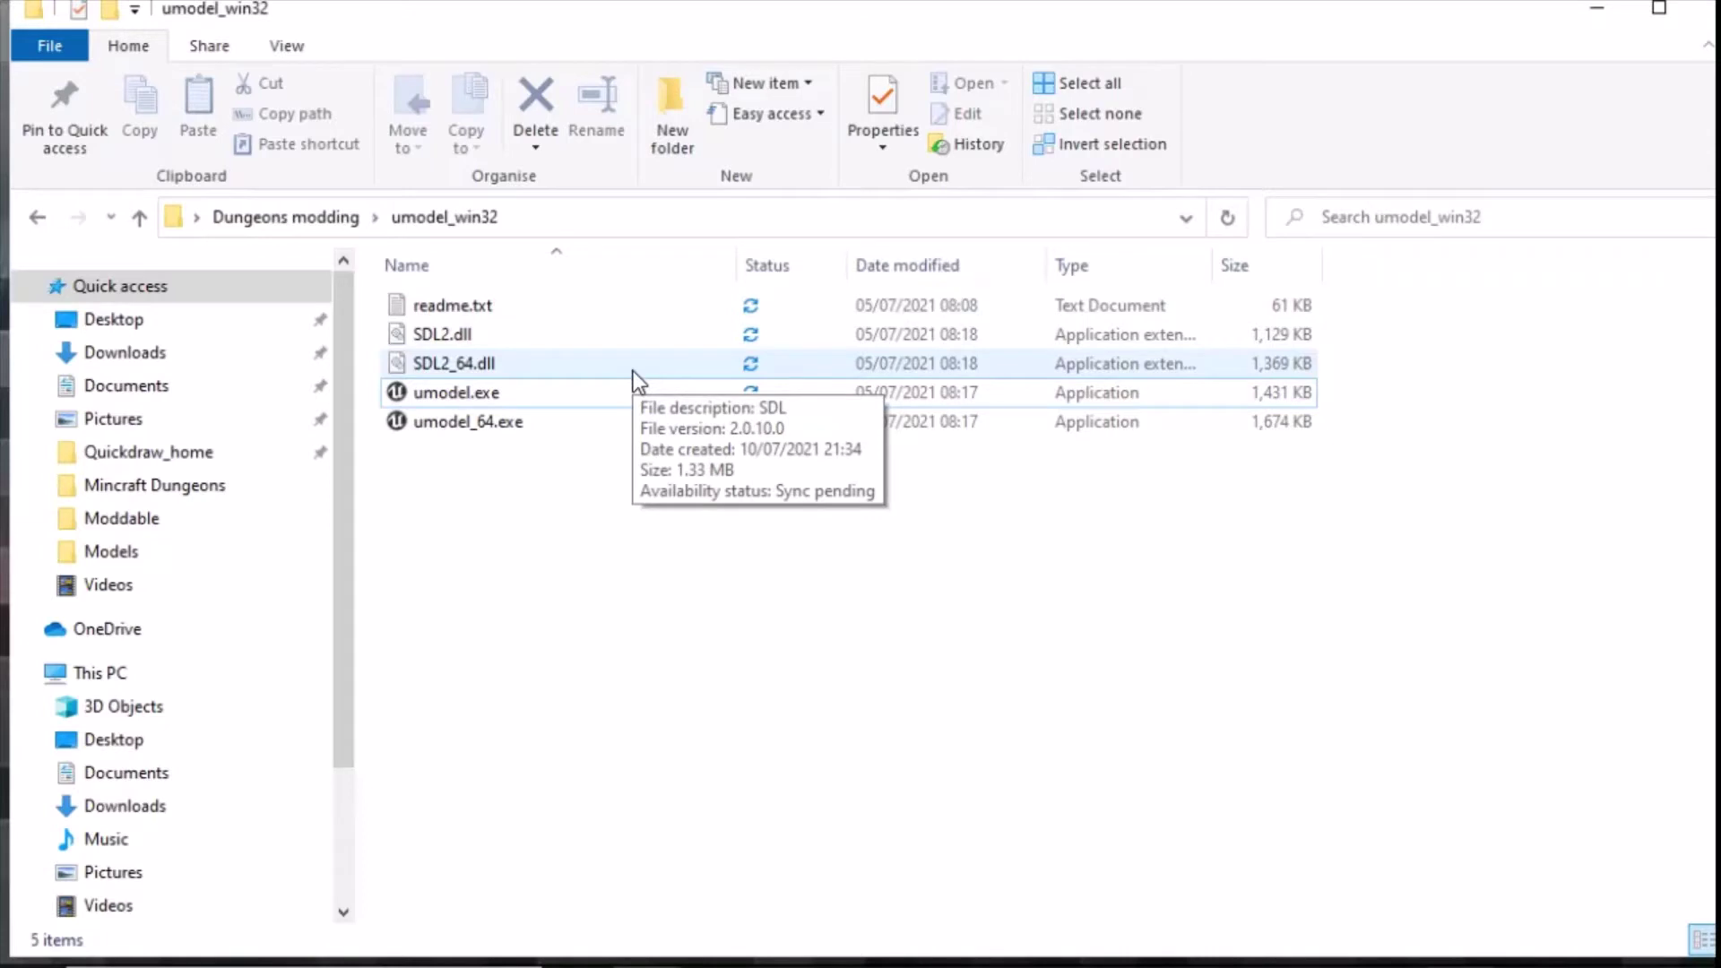
pyautogui.click(36, 219)
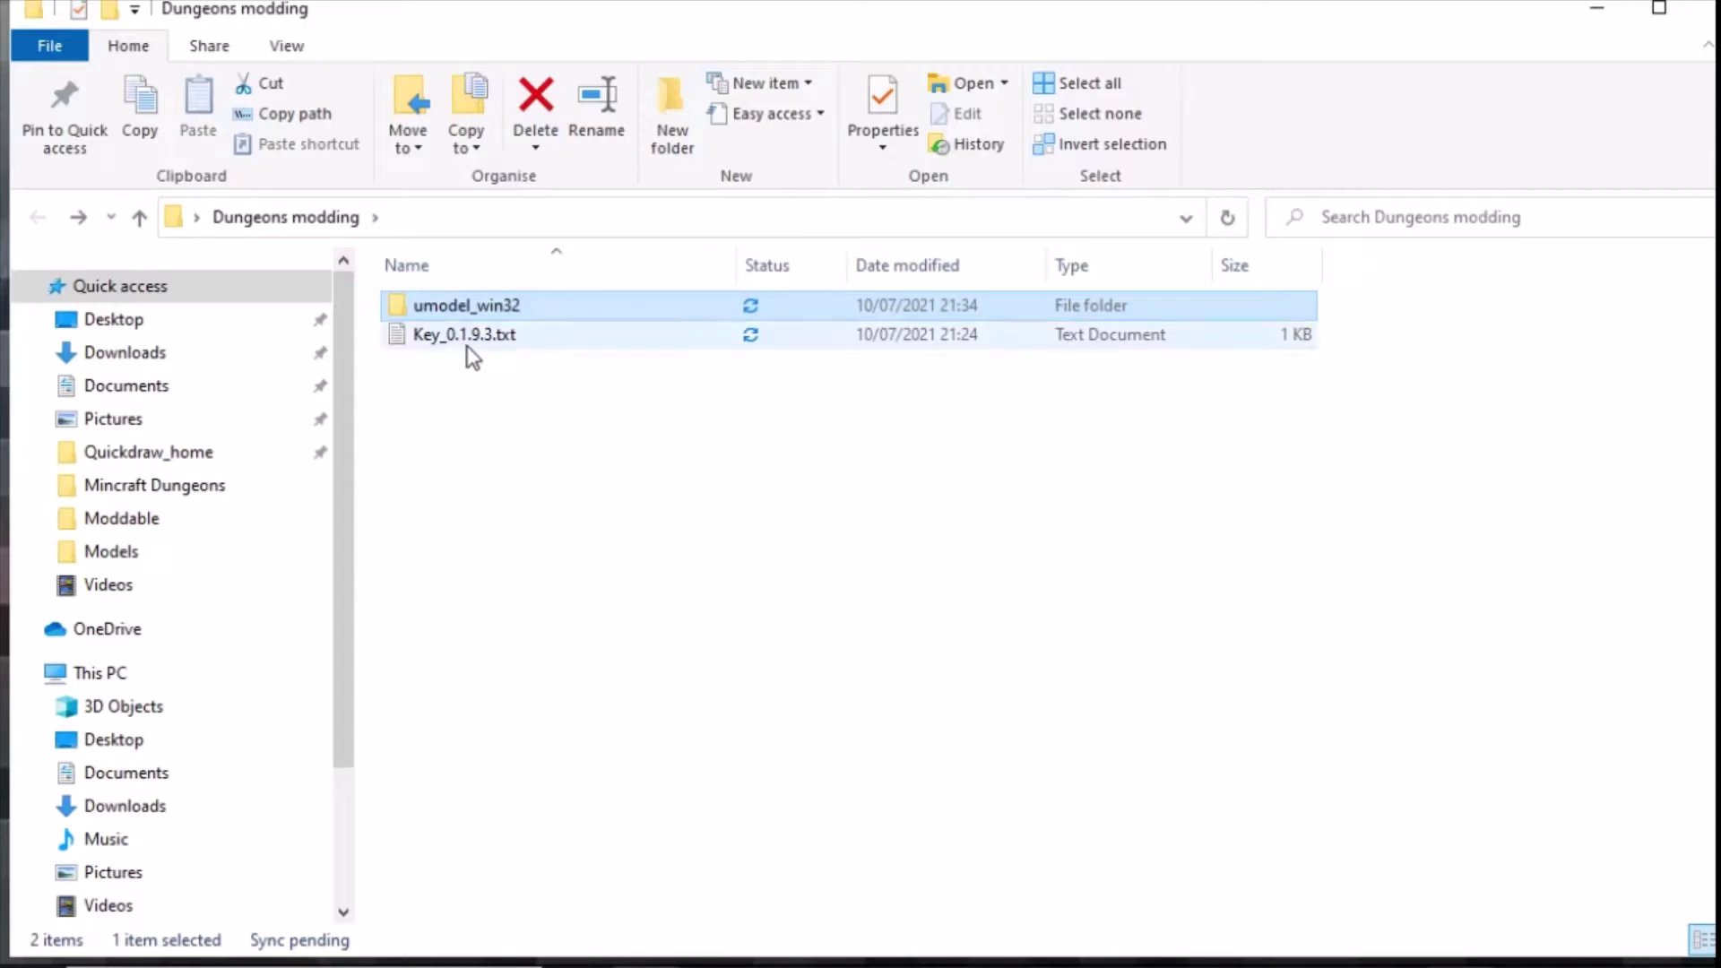
pyautogui.doubleClick(508, 335)
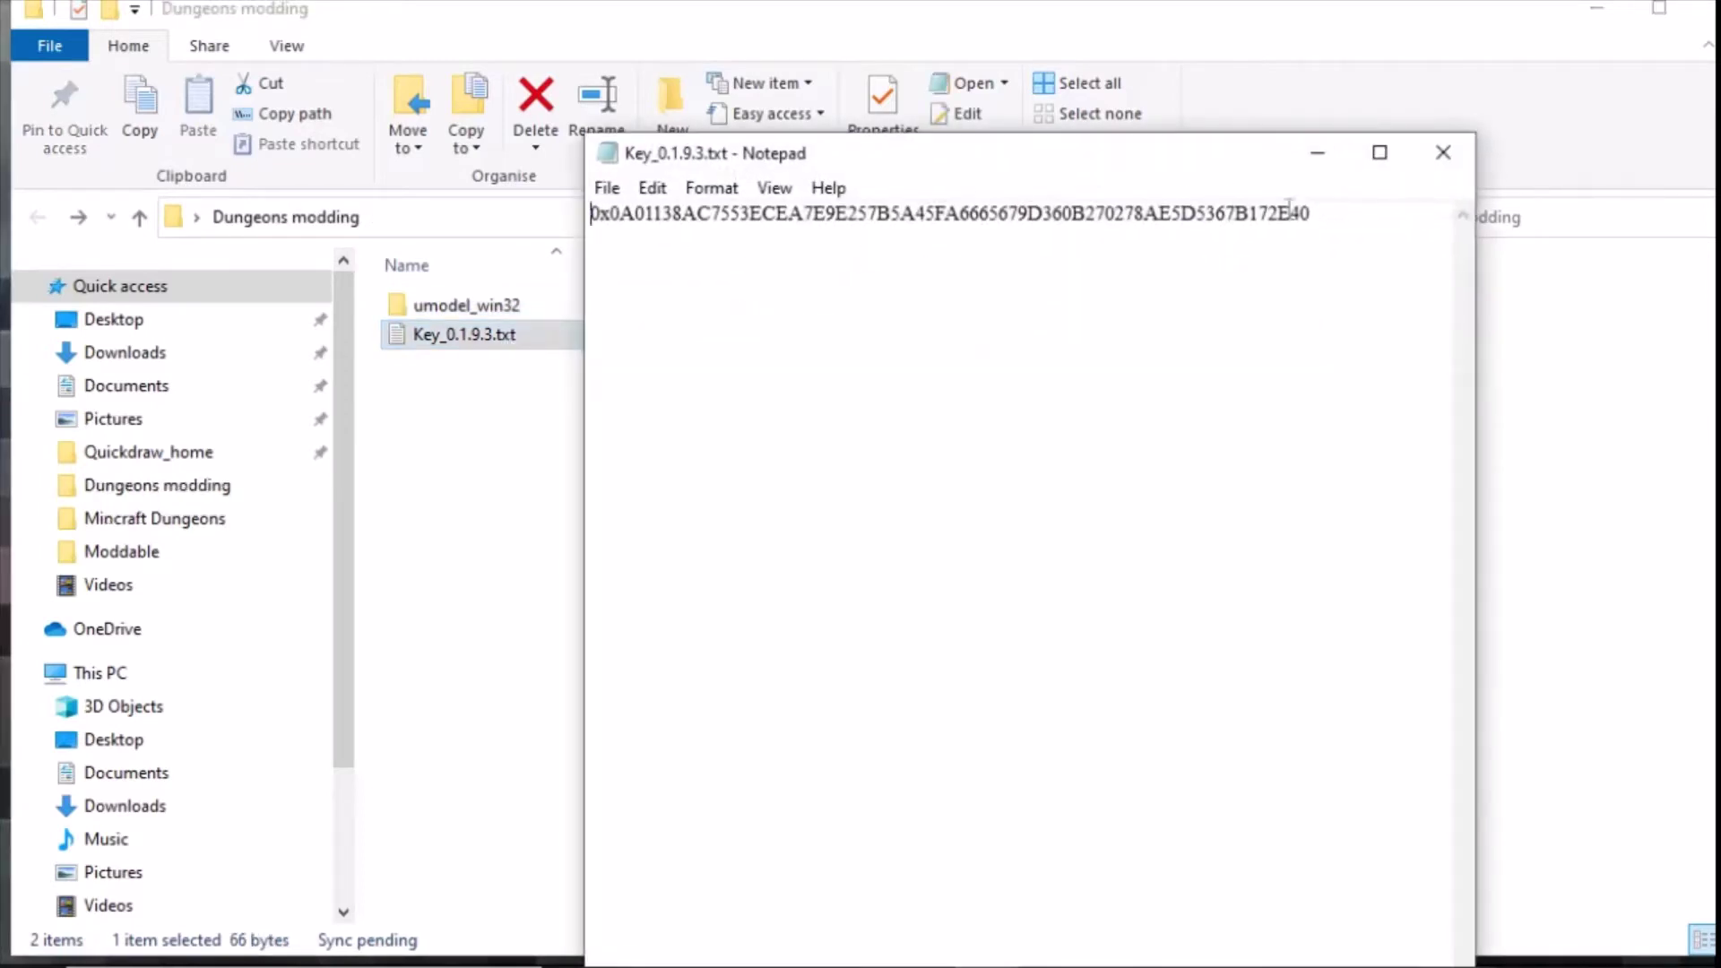
pyautogui.doubleClick(1290, 212)
pyautogui.hotkey('ctrl', 'c')
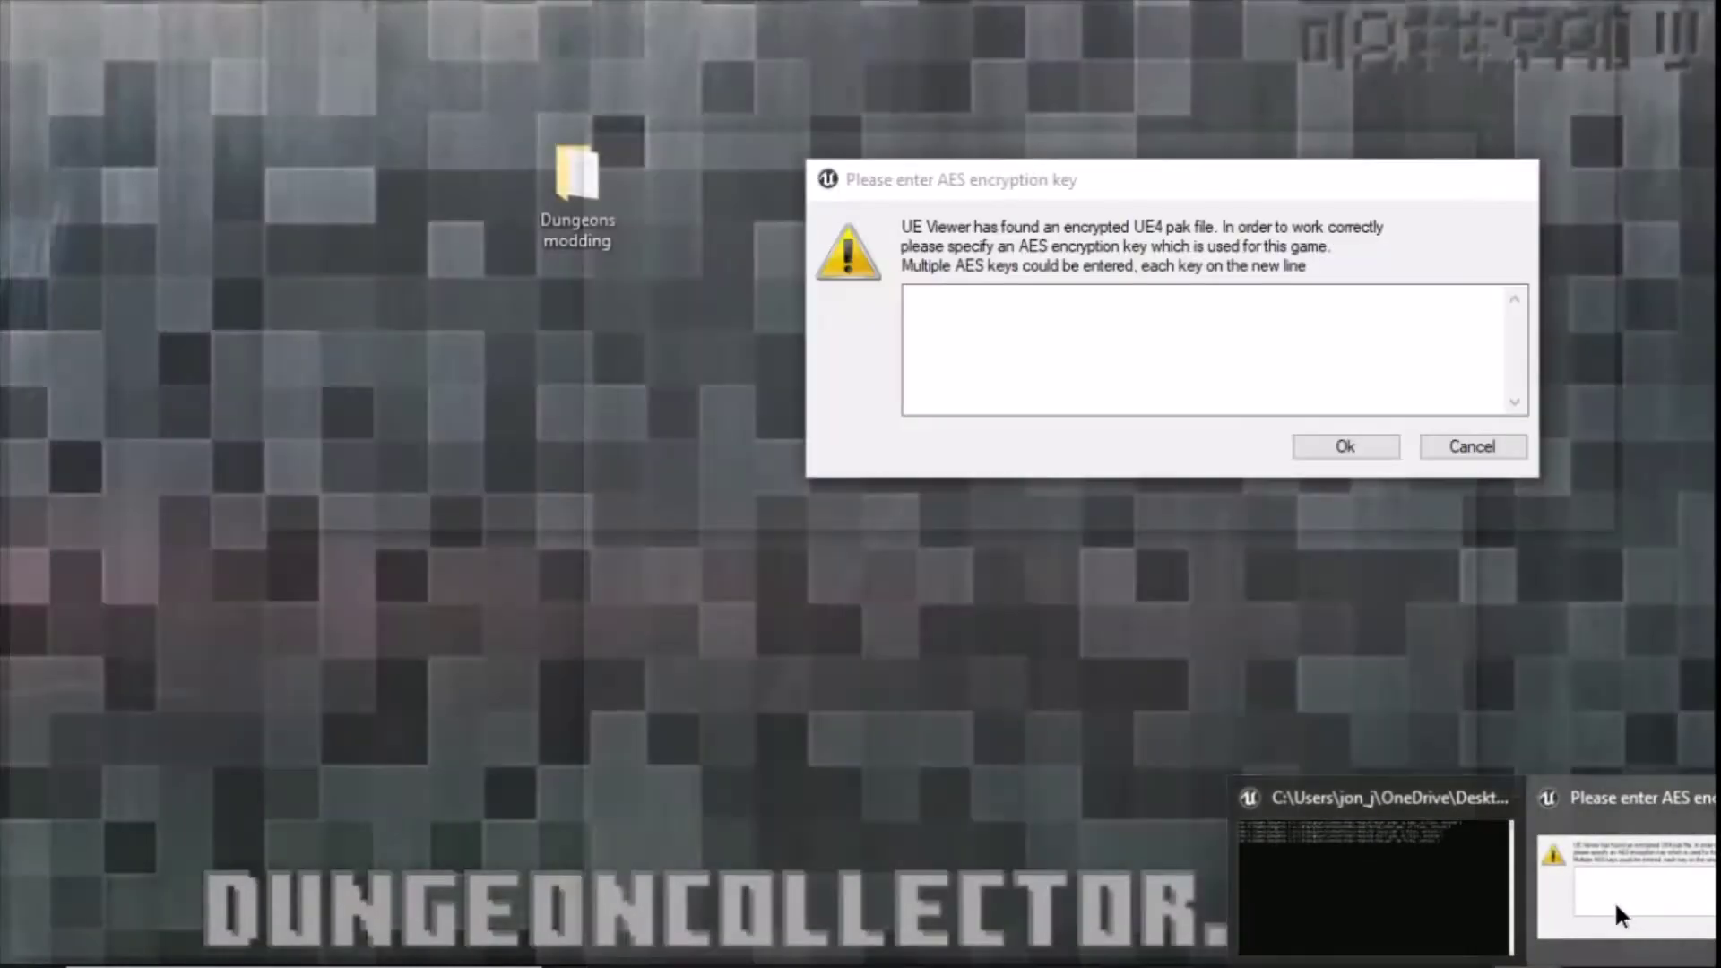
# Paste the copied AES key into UE Viewer's key prompt and confirm it
pyautogui.click(1615, 900)
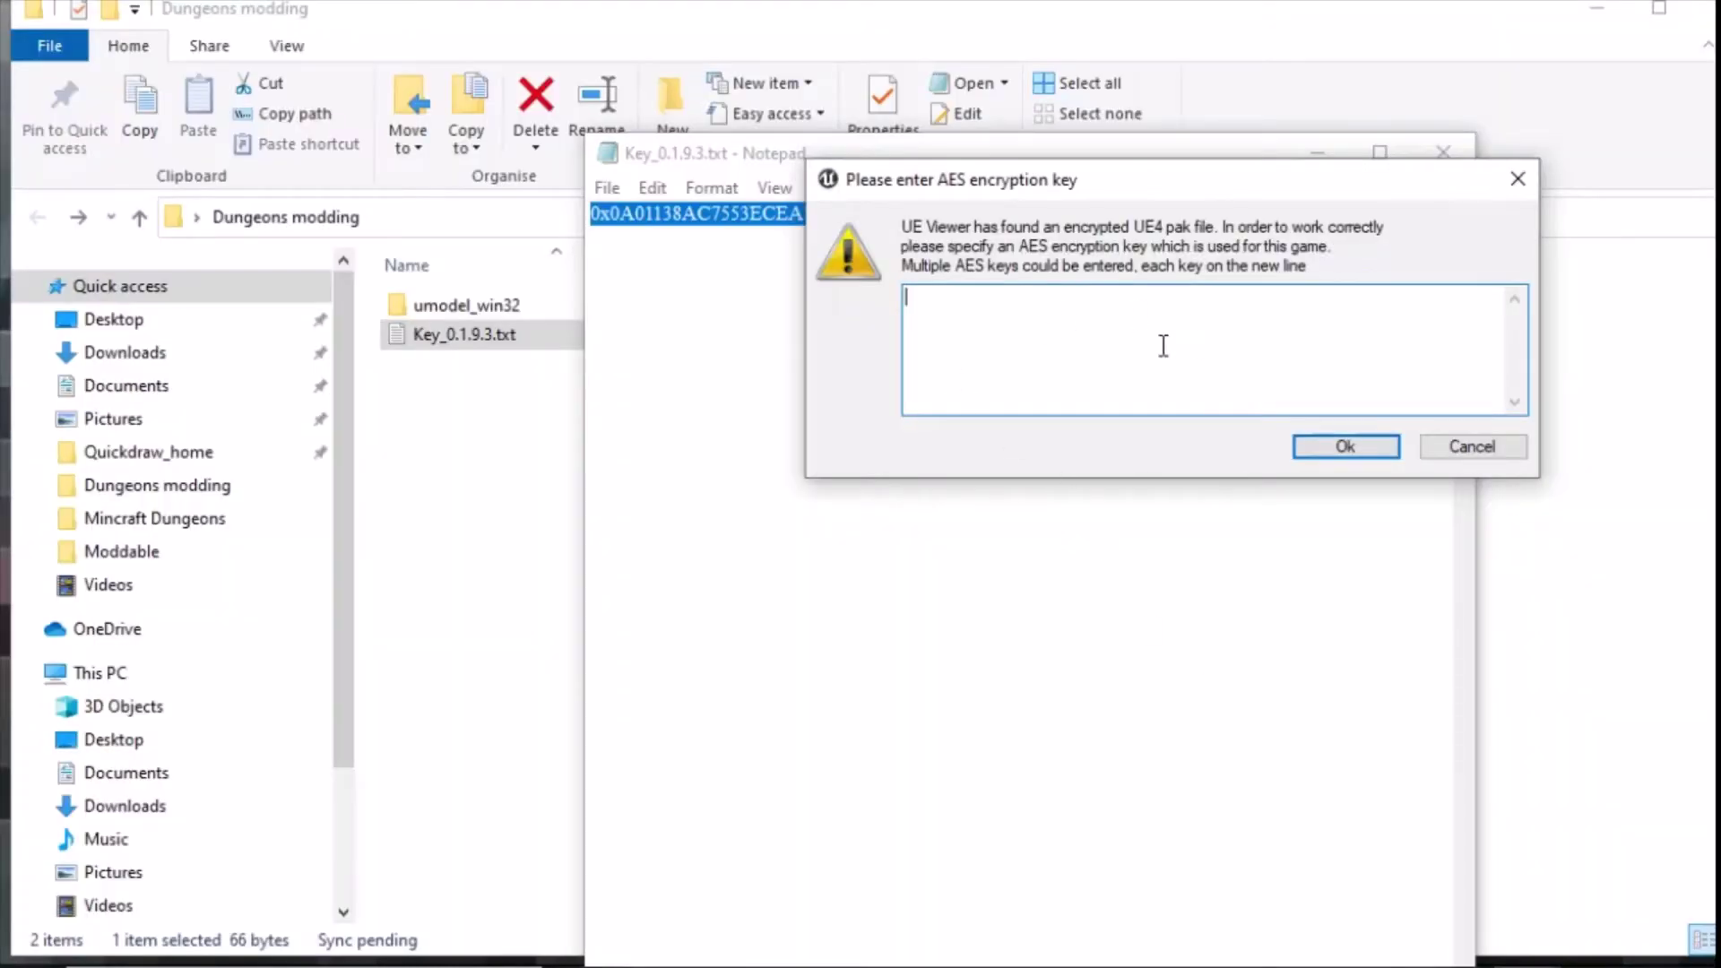
pyautogui.hotkey('ctrl', 'v')
pyautogui.click(1320, 450)
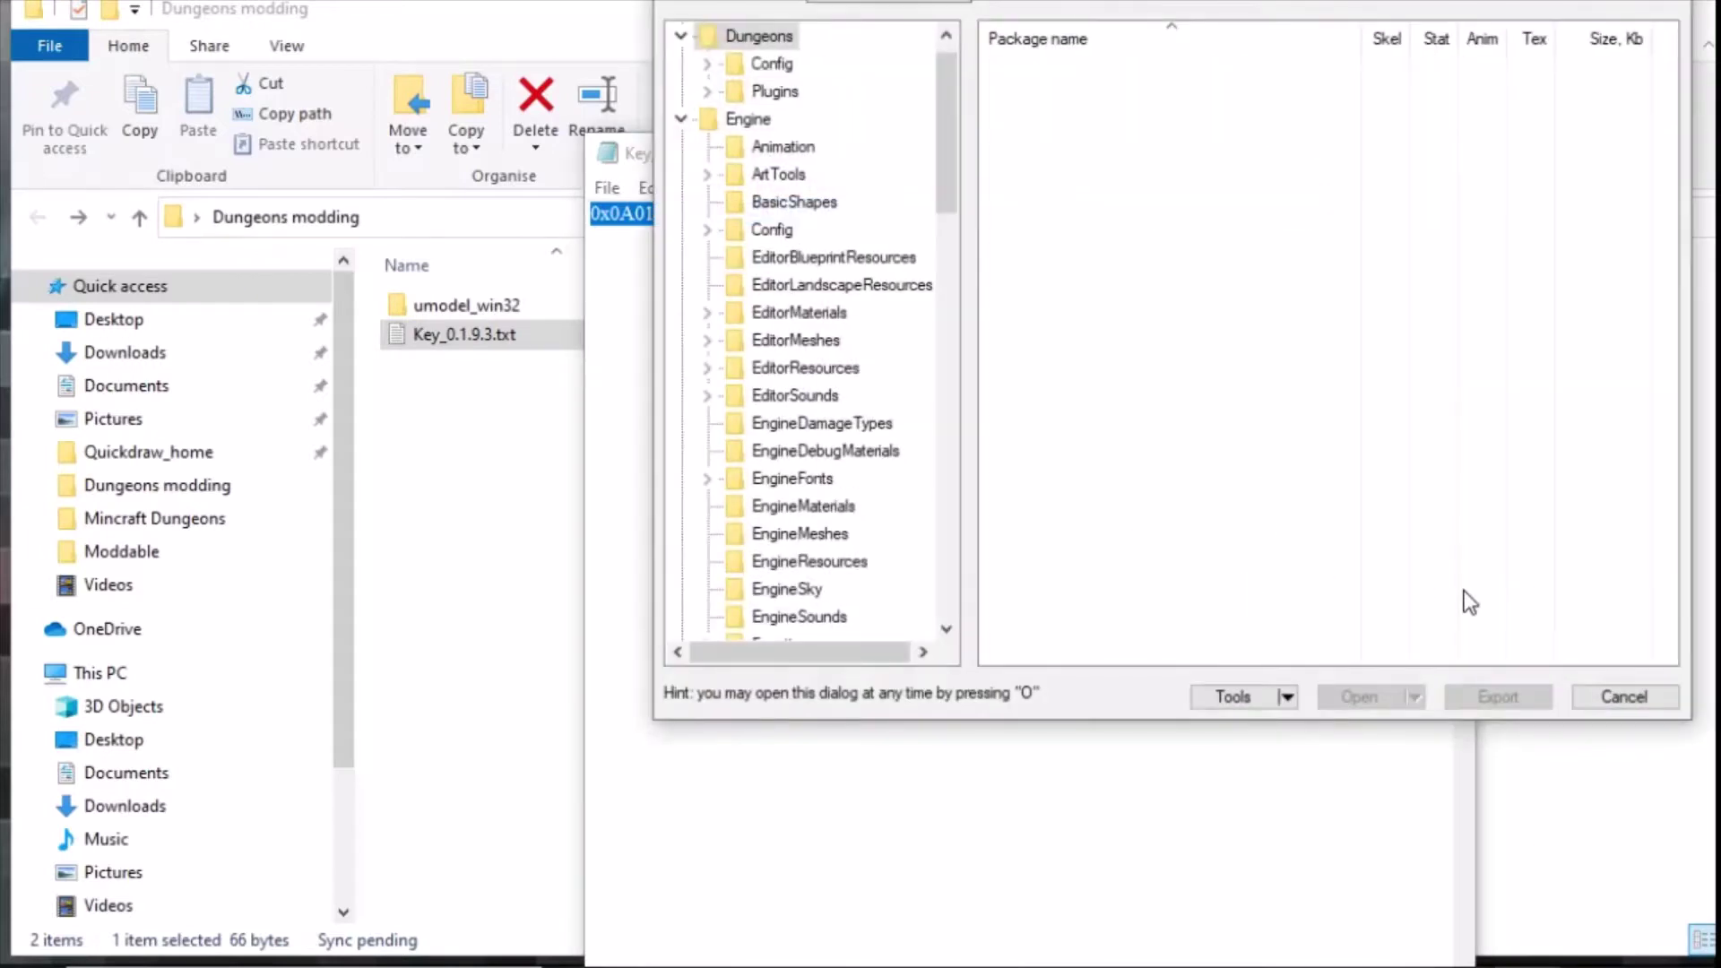
# Collapse the Engine, Dungeons and Plugins branches and expand the Game folder in the package tree
pyautogui.moveTo(1125, 2); pyautogui.dragTo(885, 49)
pyautogui.scroll(-16, 570, 537)
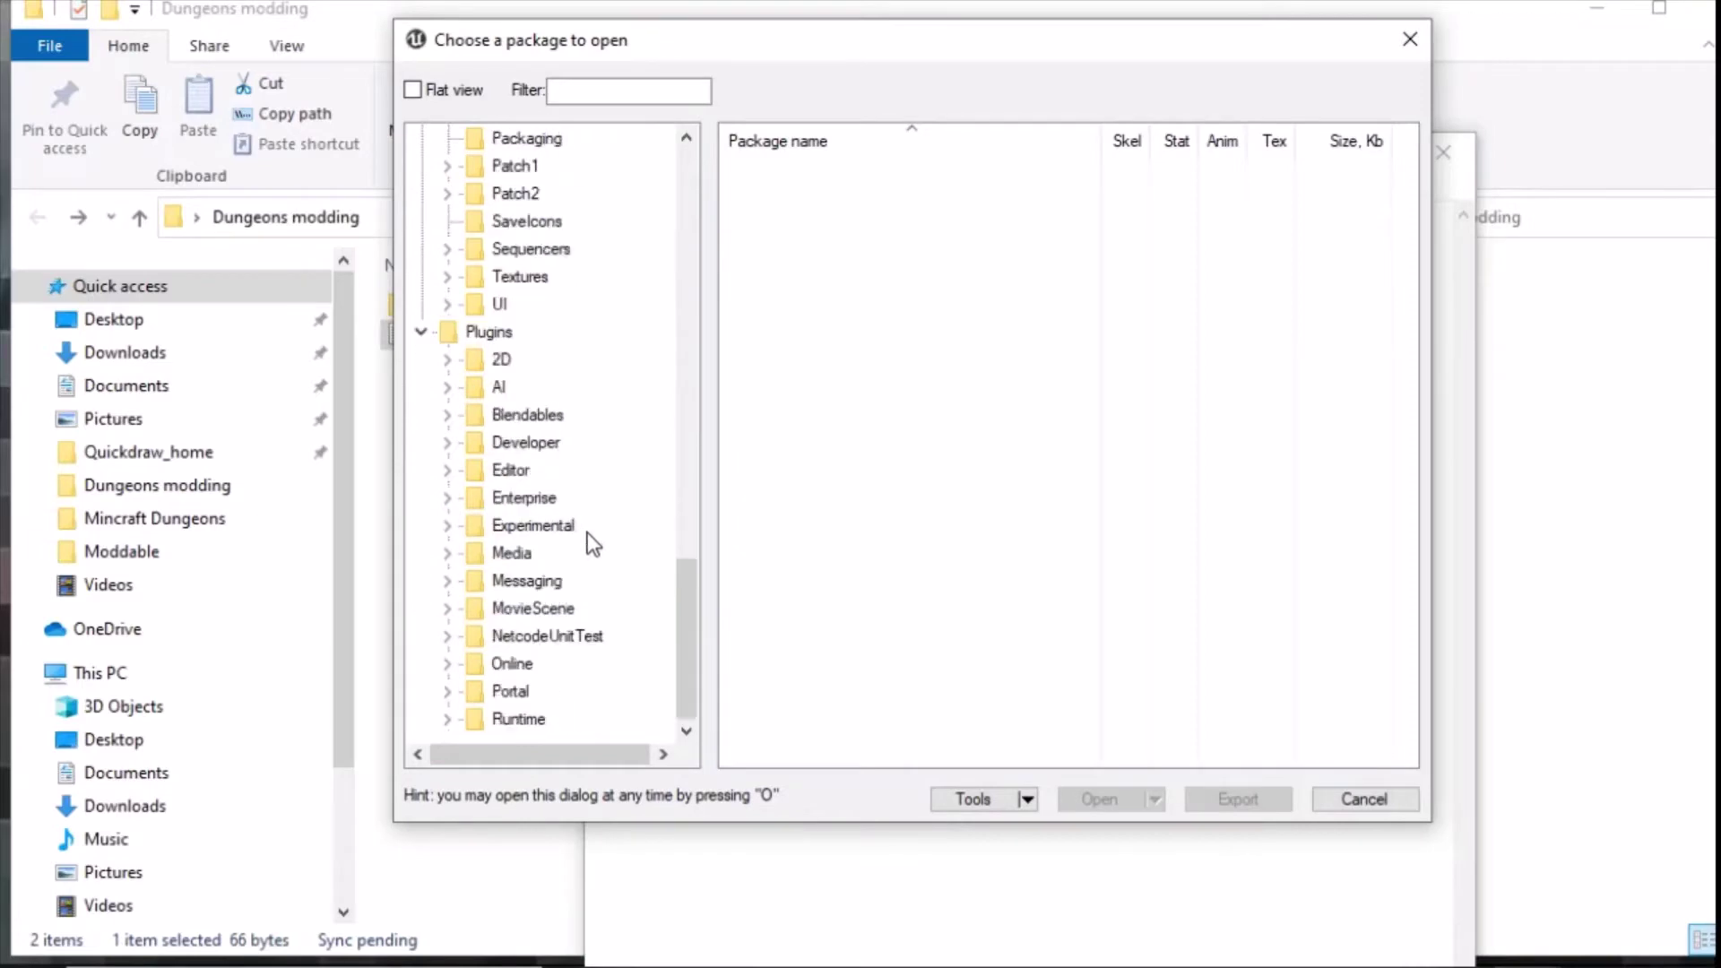
pyautogui.scroll(16, 591, 538)
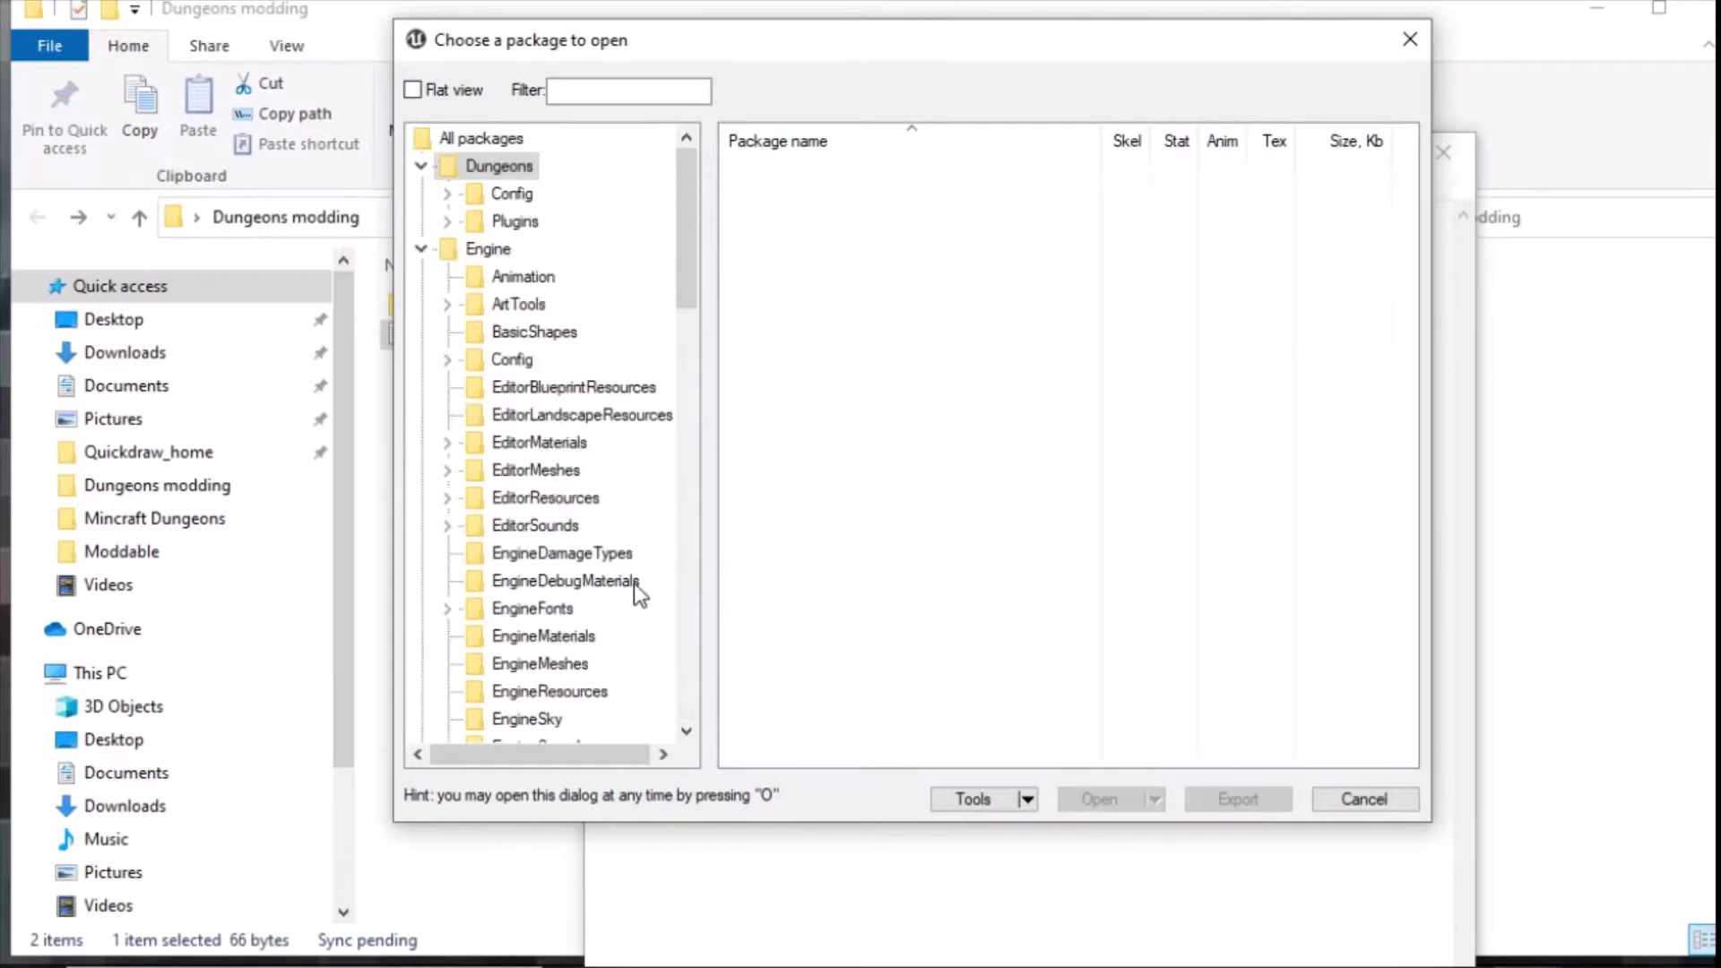
pyautogui.click(420, 248)
pyautogui.click(421, 166)
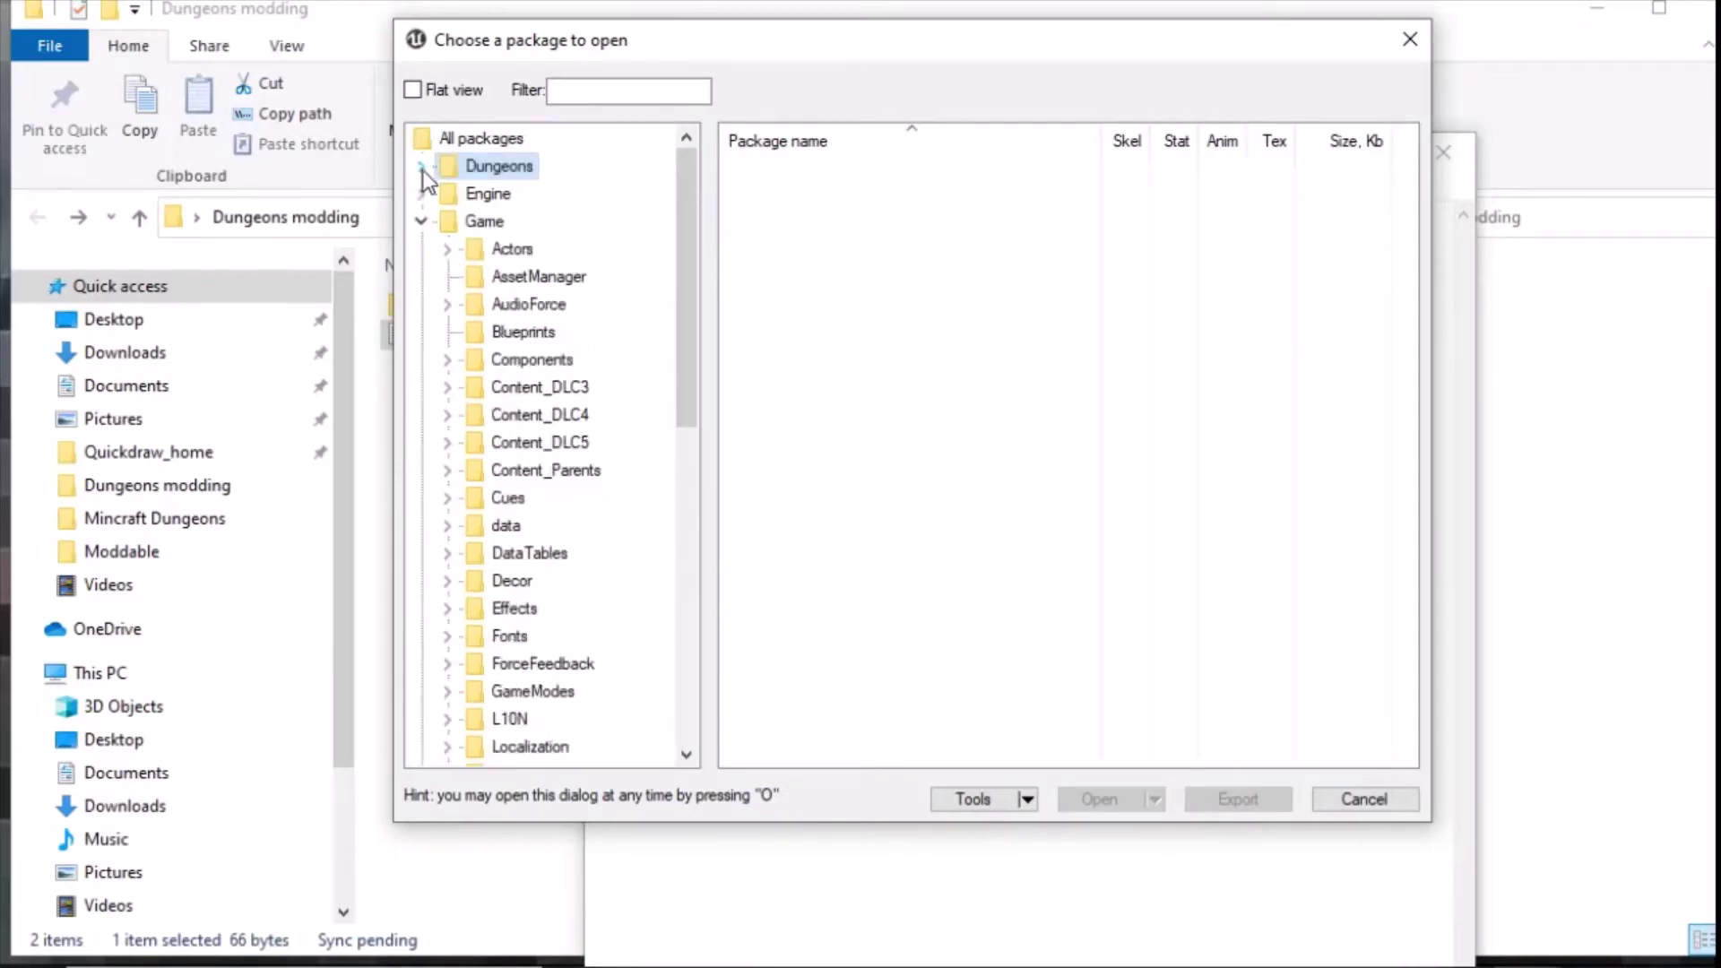
pyautogui.click(421, 221)
pyautogui.click(421, 249)
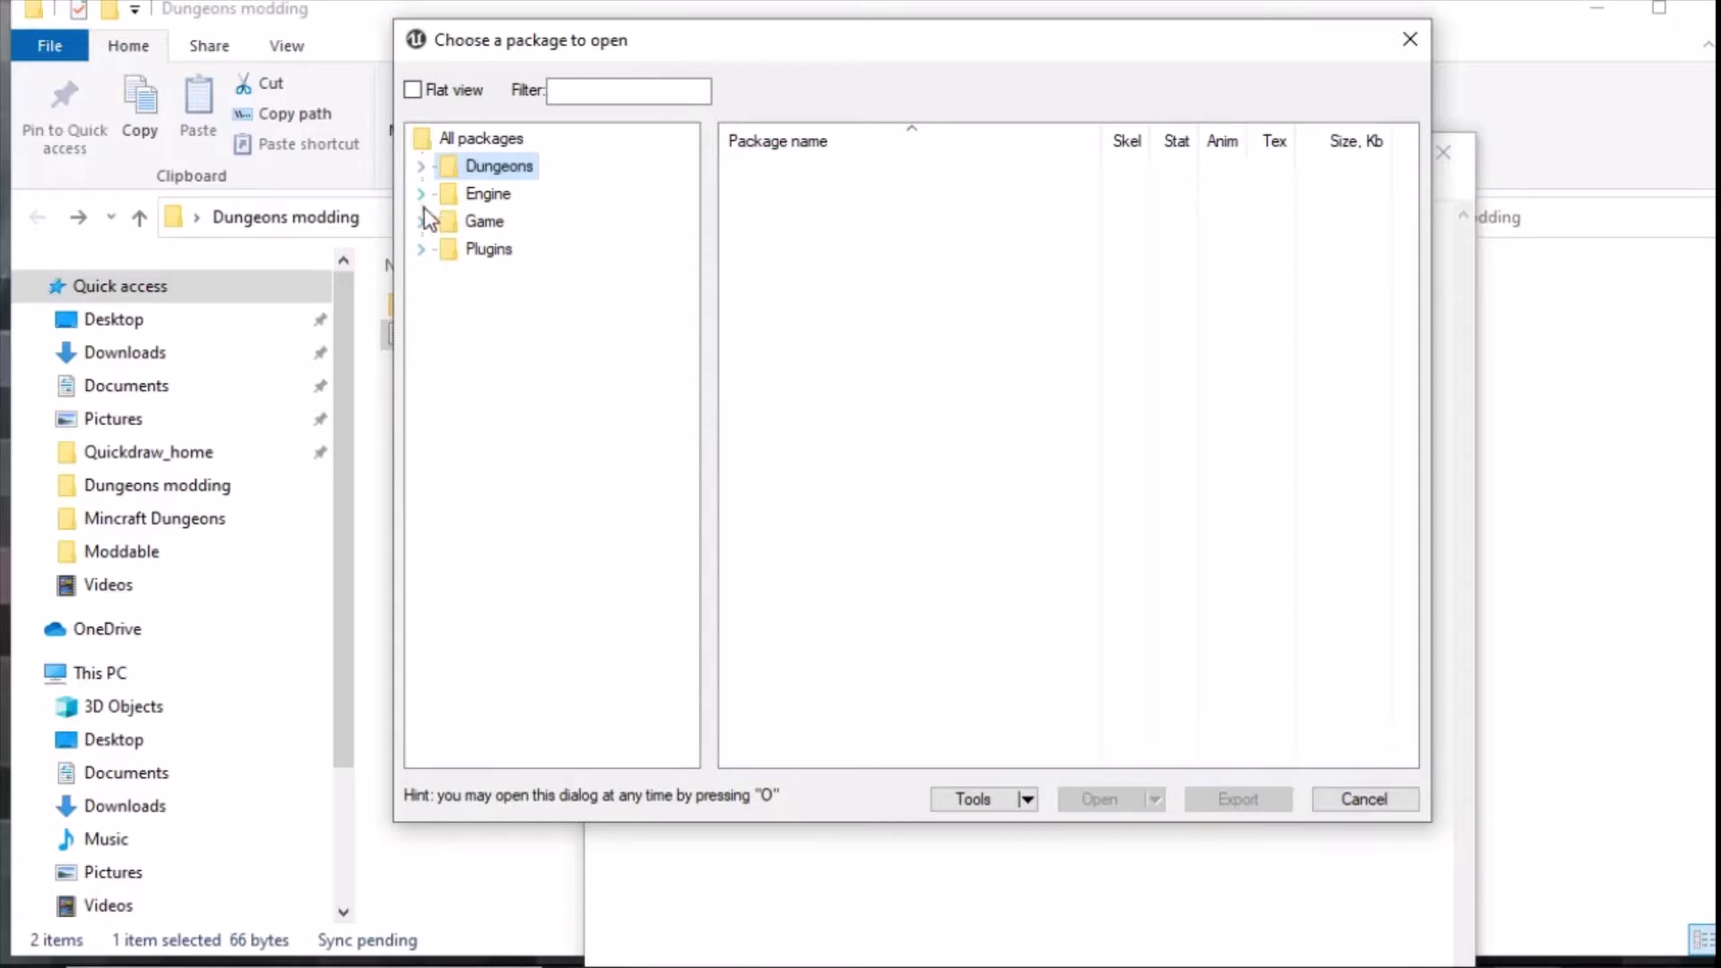
pyautogui.click(462, 223)
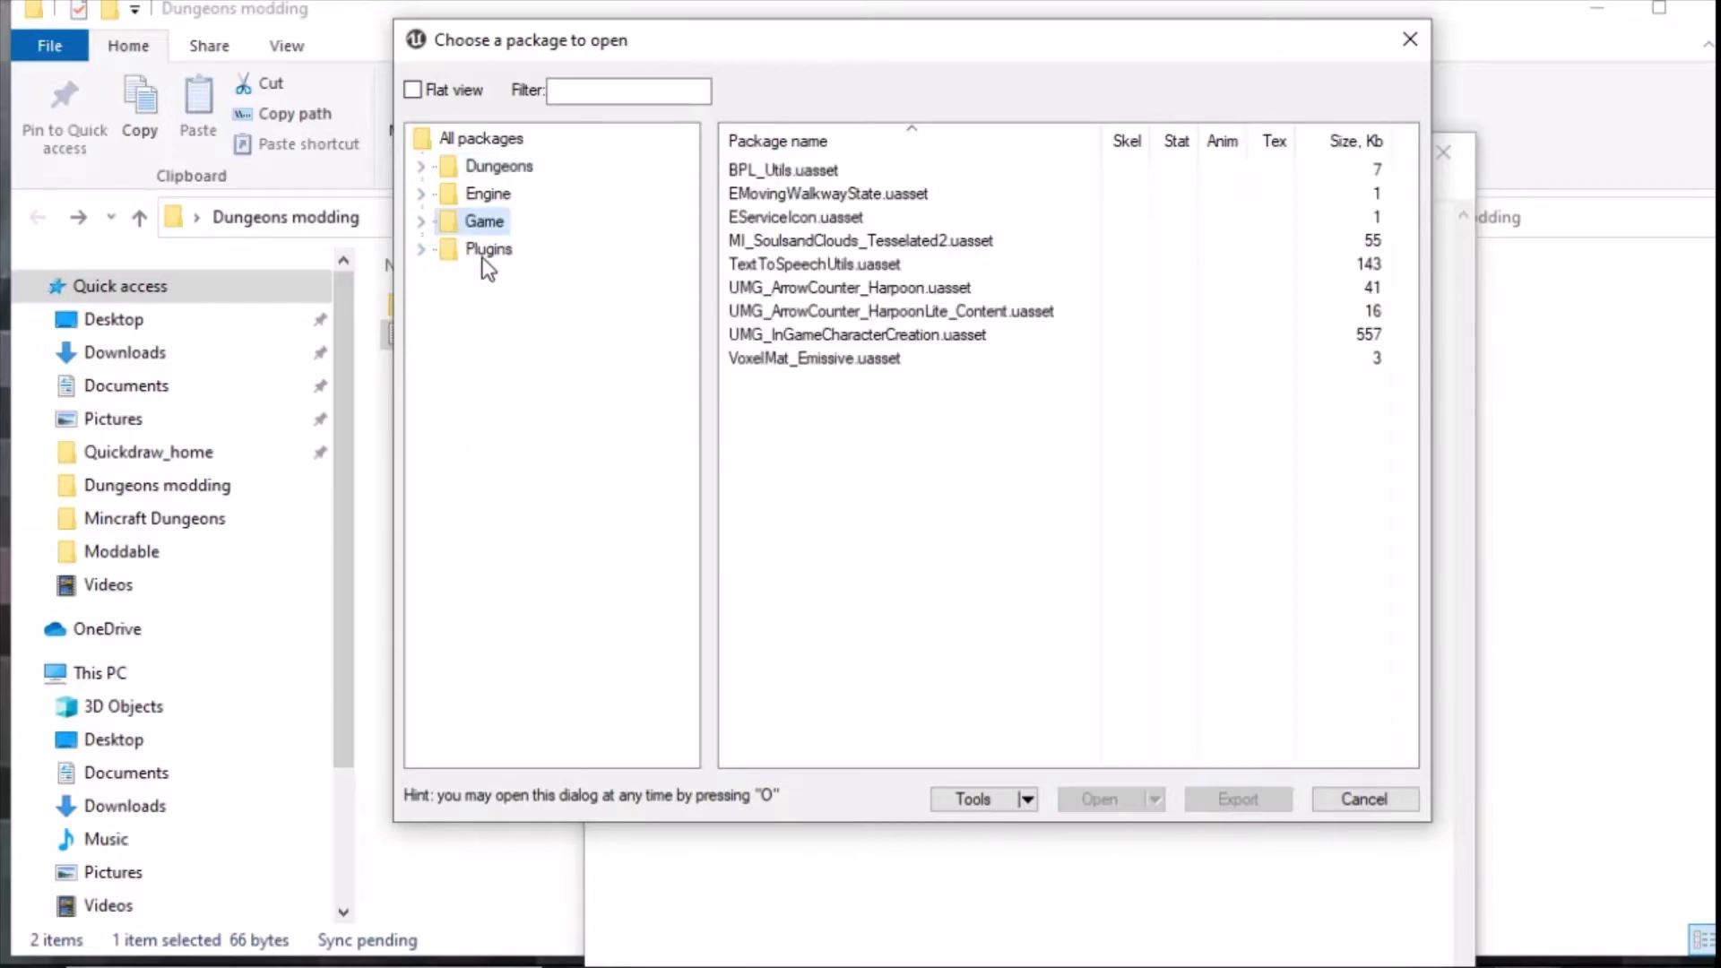
pyautogui.click(420, 221)
pyautogui.scroll(-2, 547, 358)
pyautogui.scroll(-1, 557, 414)
pyautogui.scroll(4, 557, 412)
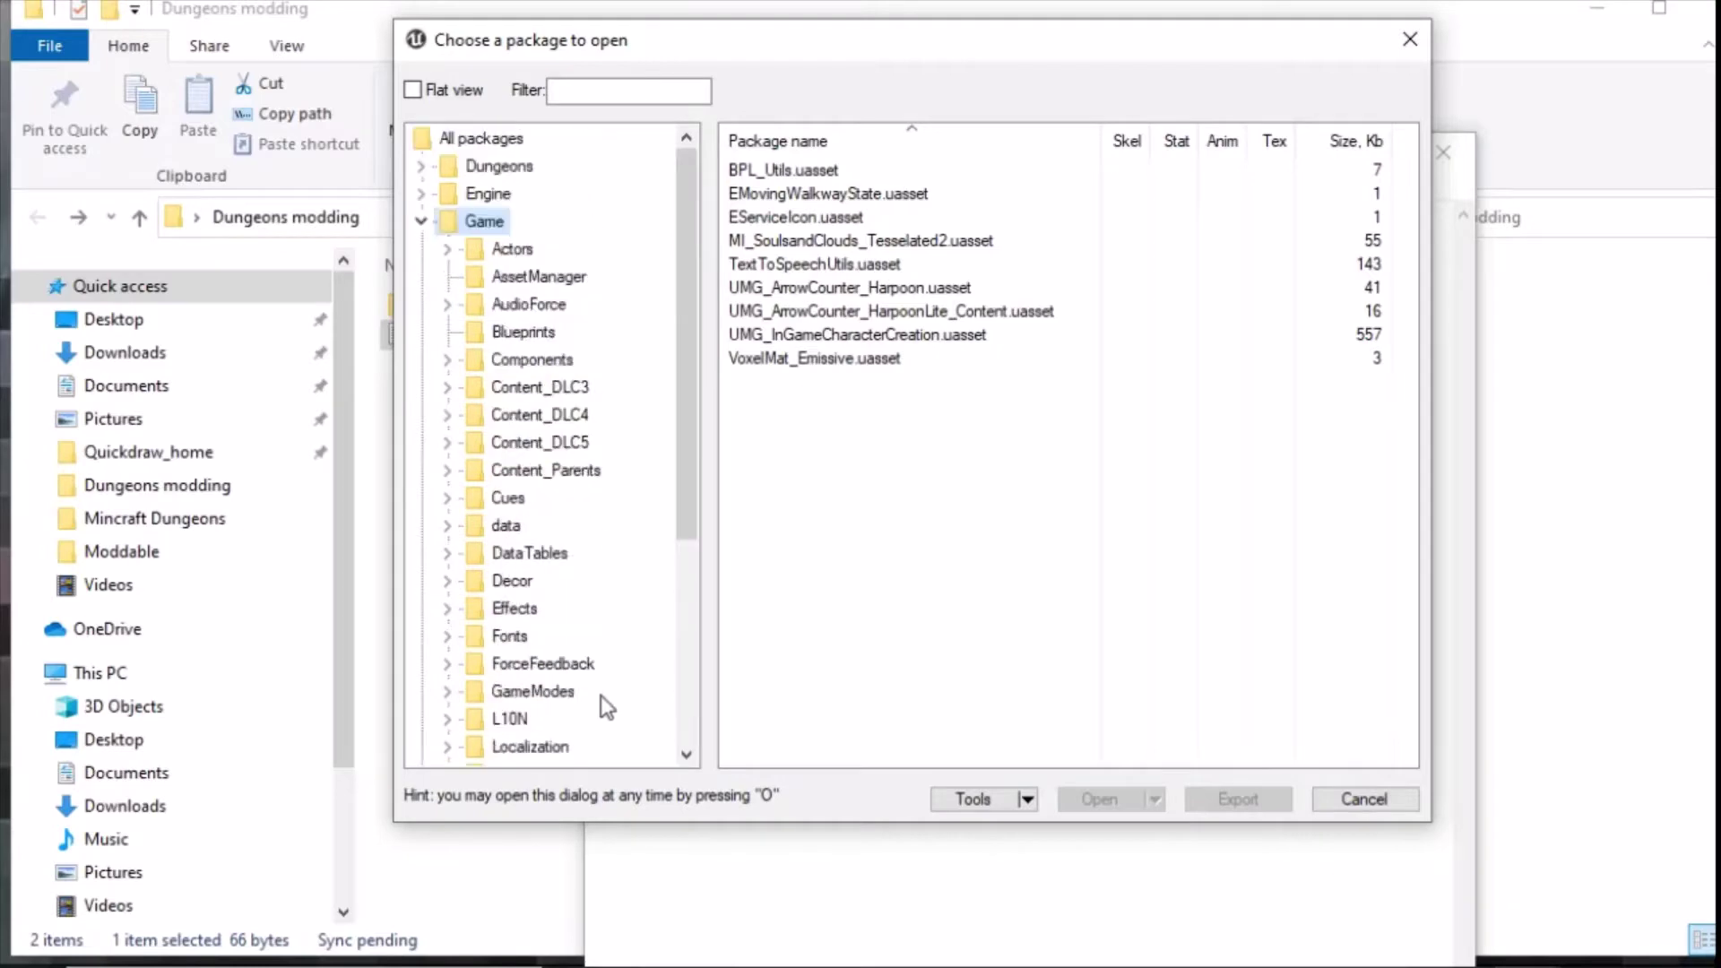
# Choose Export folder content on the Game folder to bring up the export options
pyautogui.rightClick(480, 224)
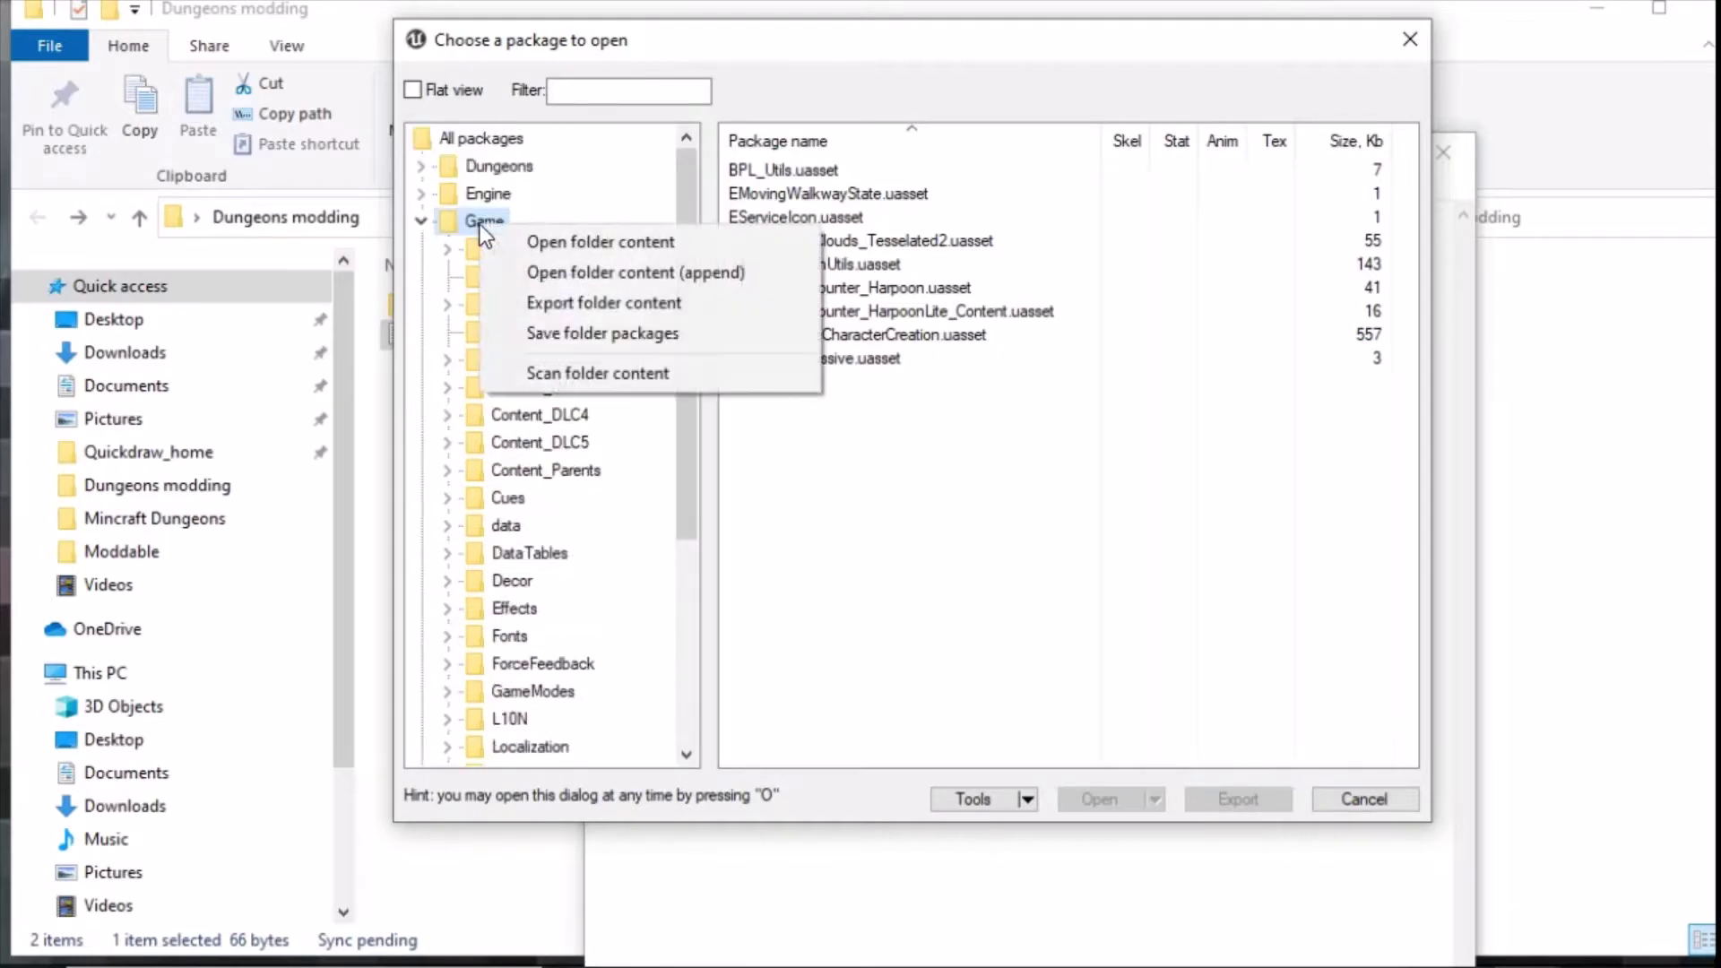
pyautogui.click(573, 302)
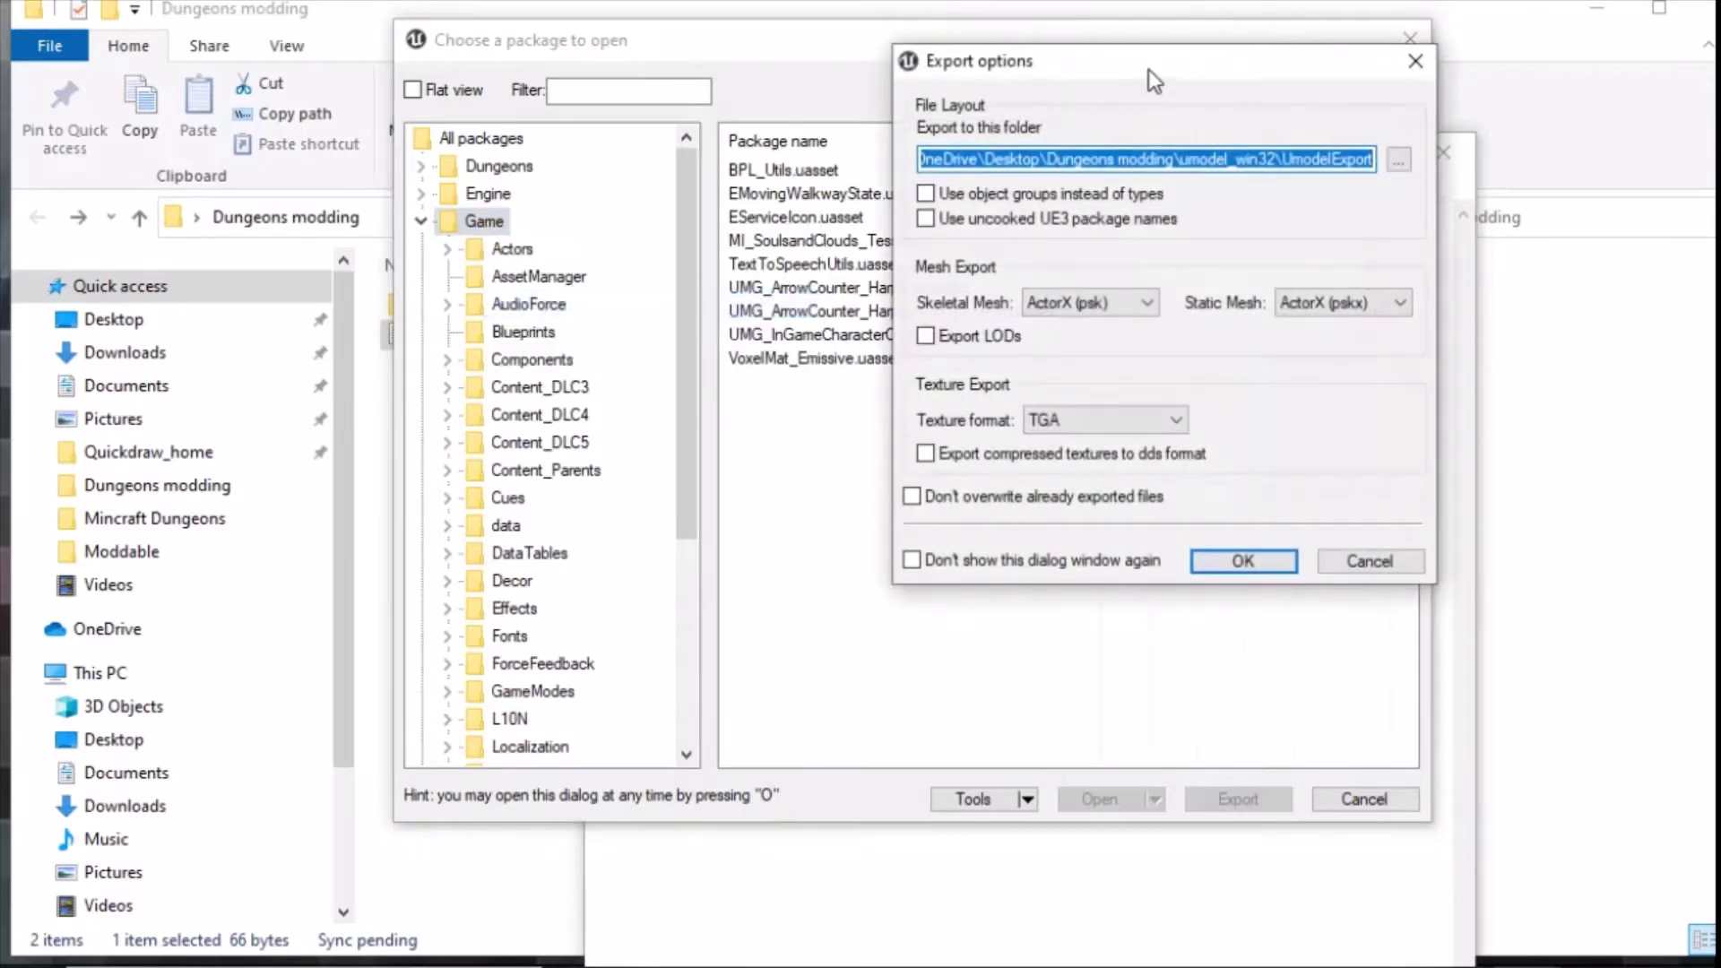
pyautogui.moveTo(1149, 68); pyautogui.dragTo(903, 95)
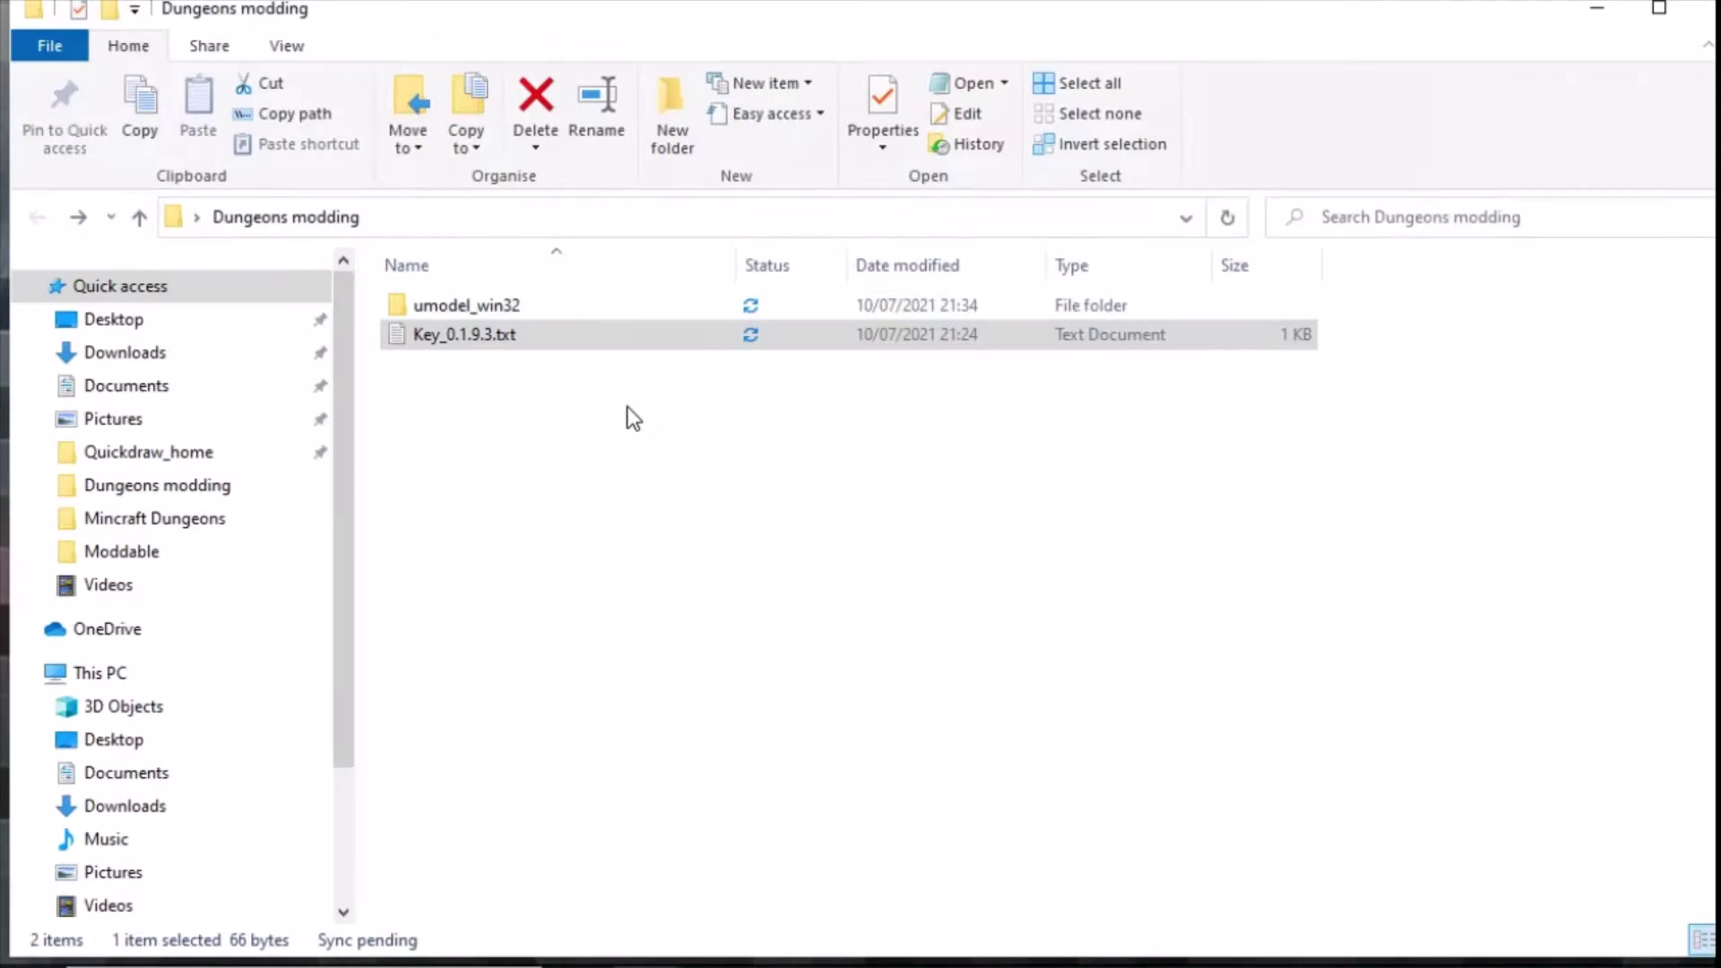
# Add a new folder named 'Exports' beside umodel_win32 and the key file
pyautogui.rightClick(544, 420)
pyautogui.moveTo(703, 778)
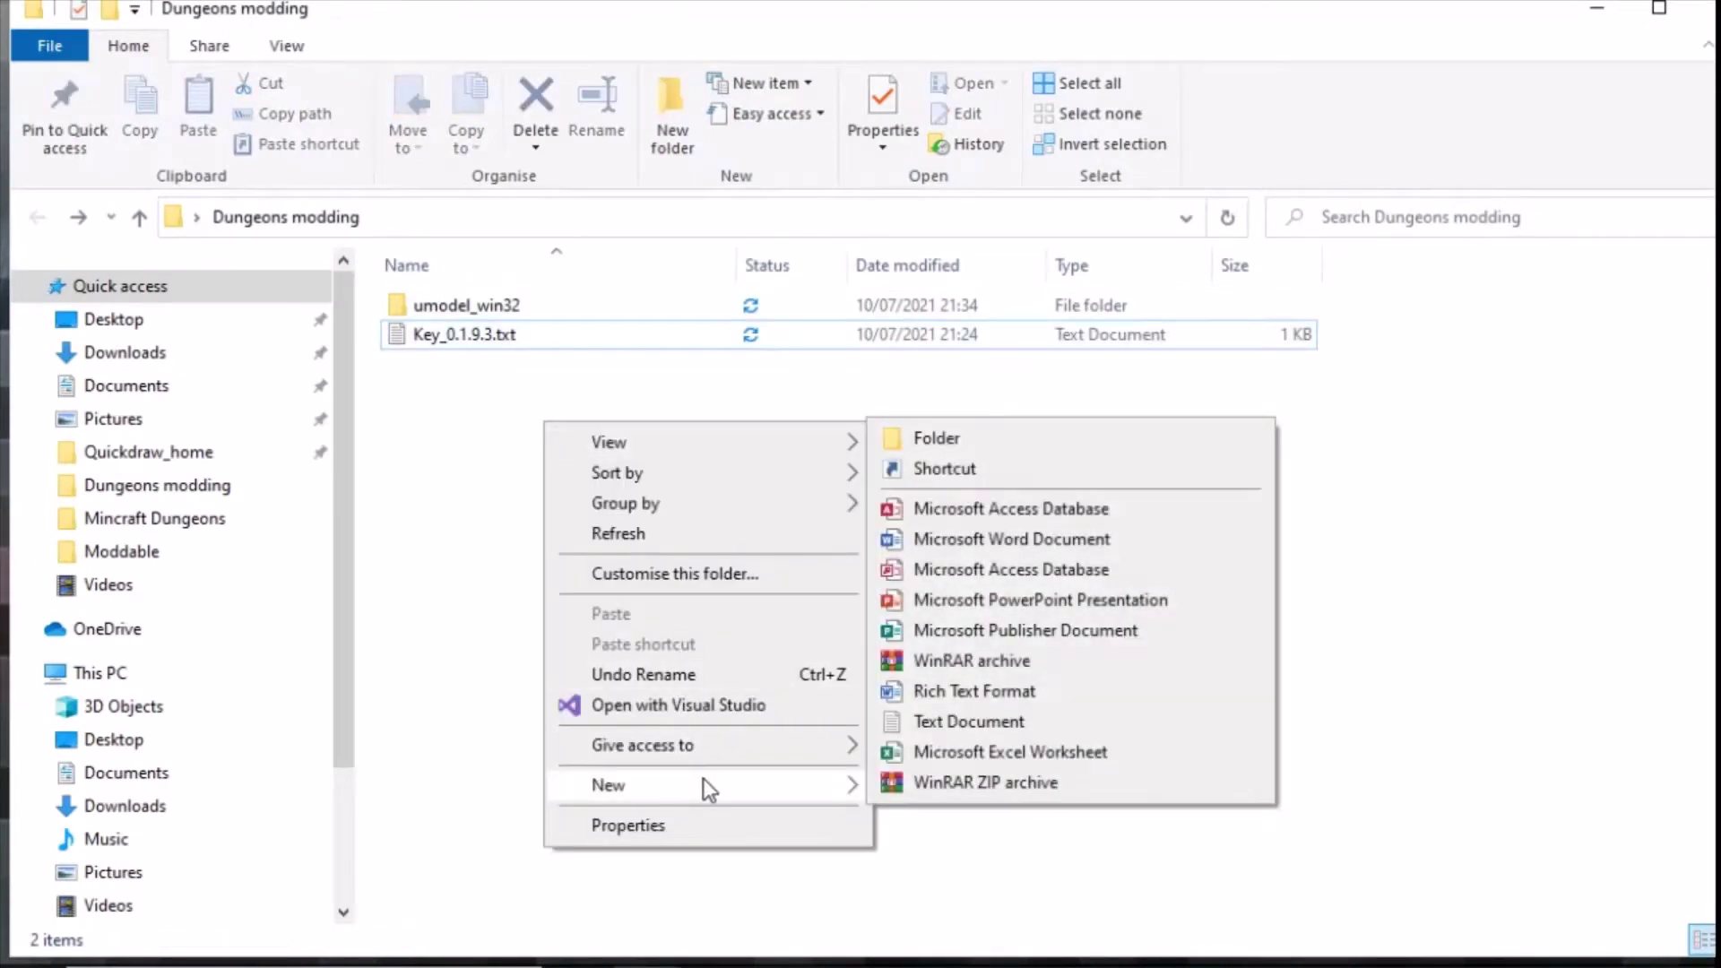
pyautogui.click(1040, 438)
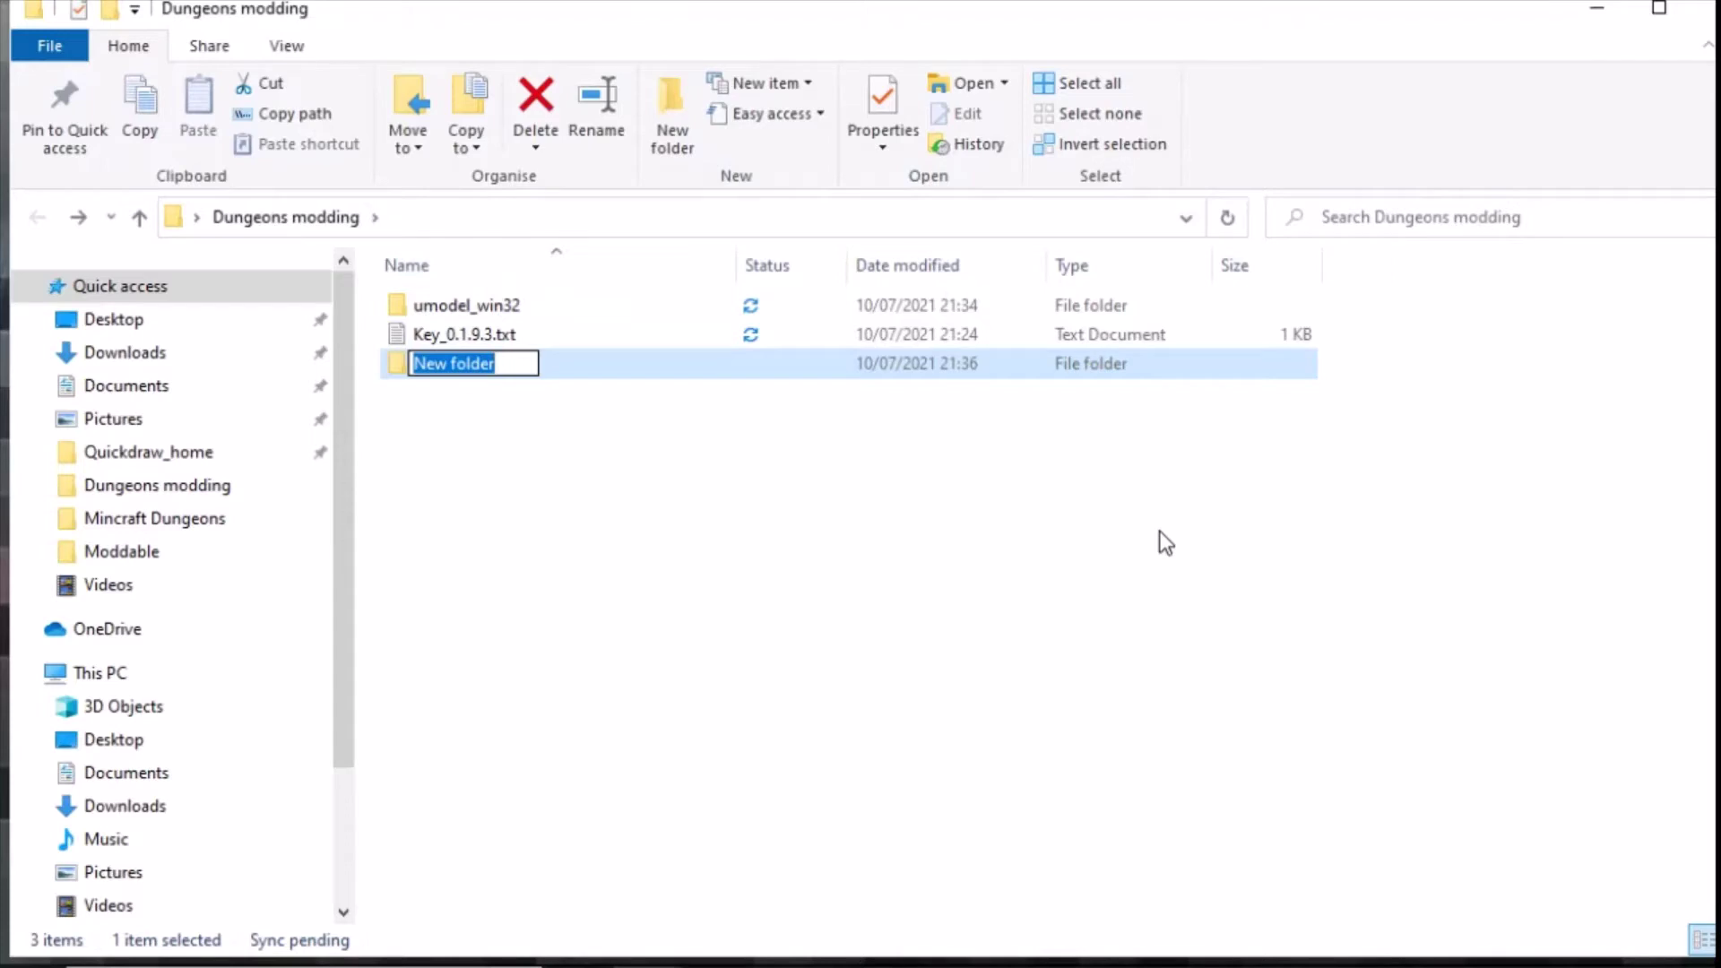
pyautogui.write('Exports')
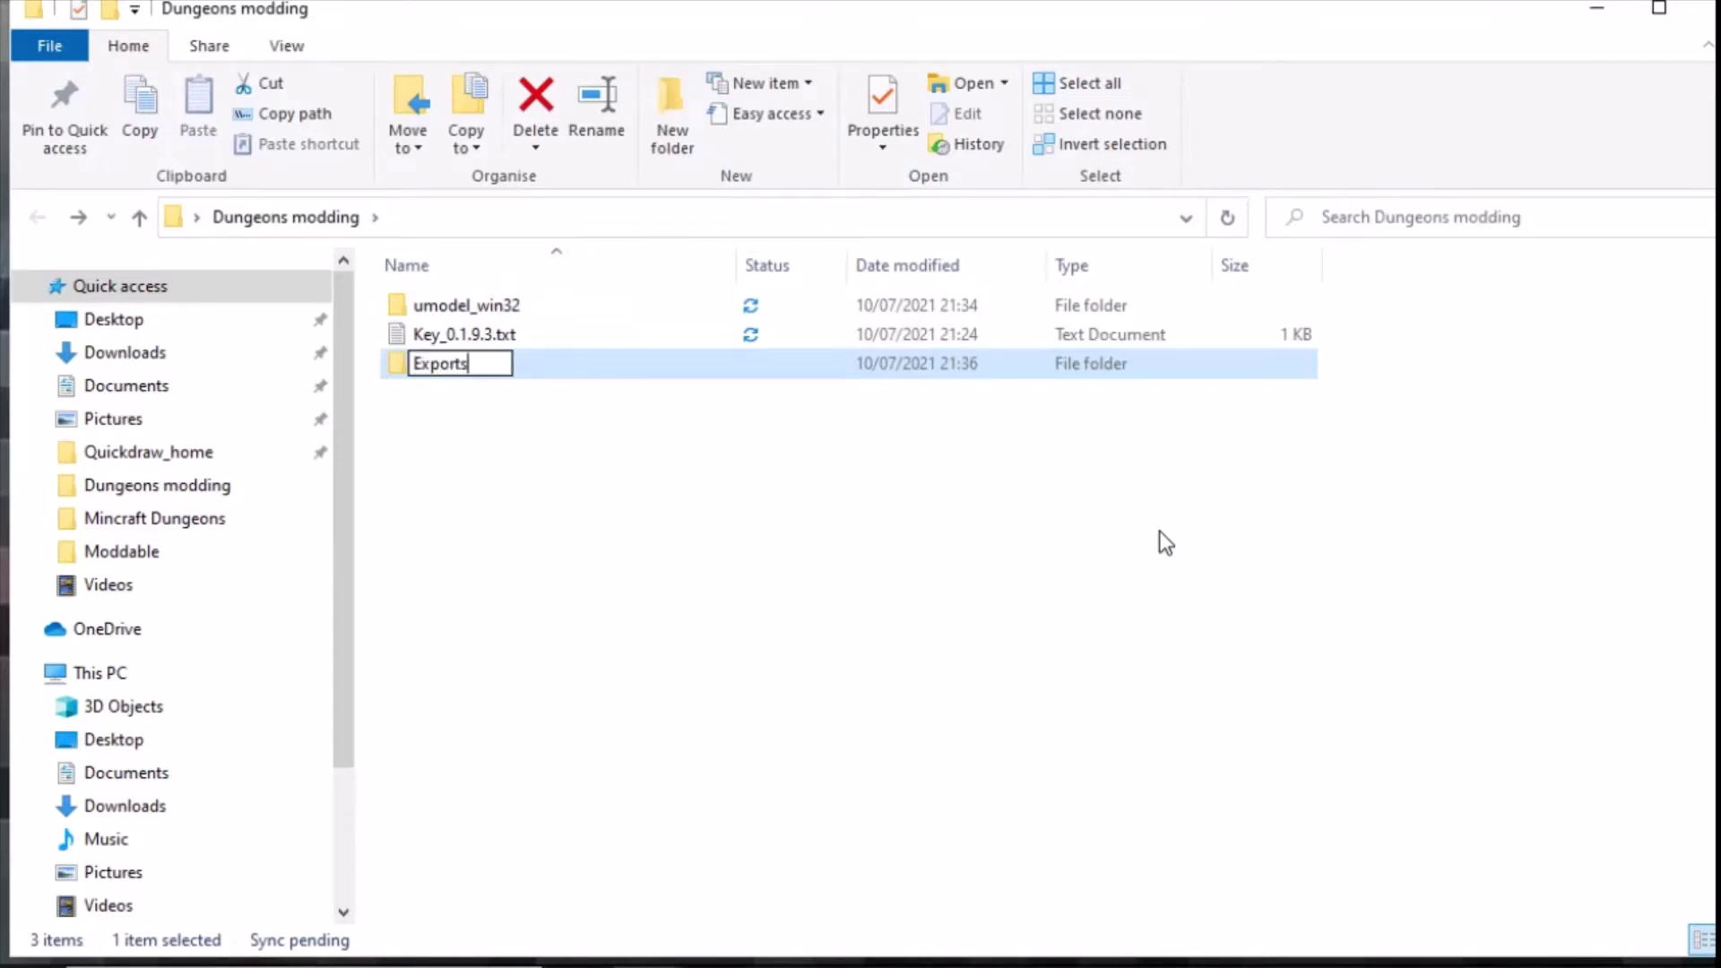
# Inside Exports, create a folder named 'Umodel - 1.9.3.0'
pyautogui.press('Return')
pyautogui.doubleClick(434, 304)
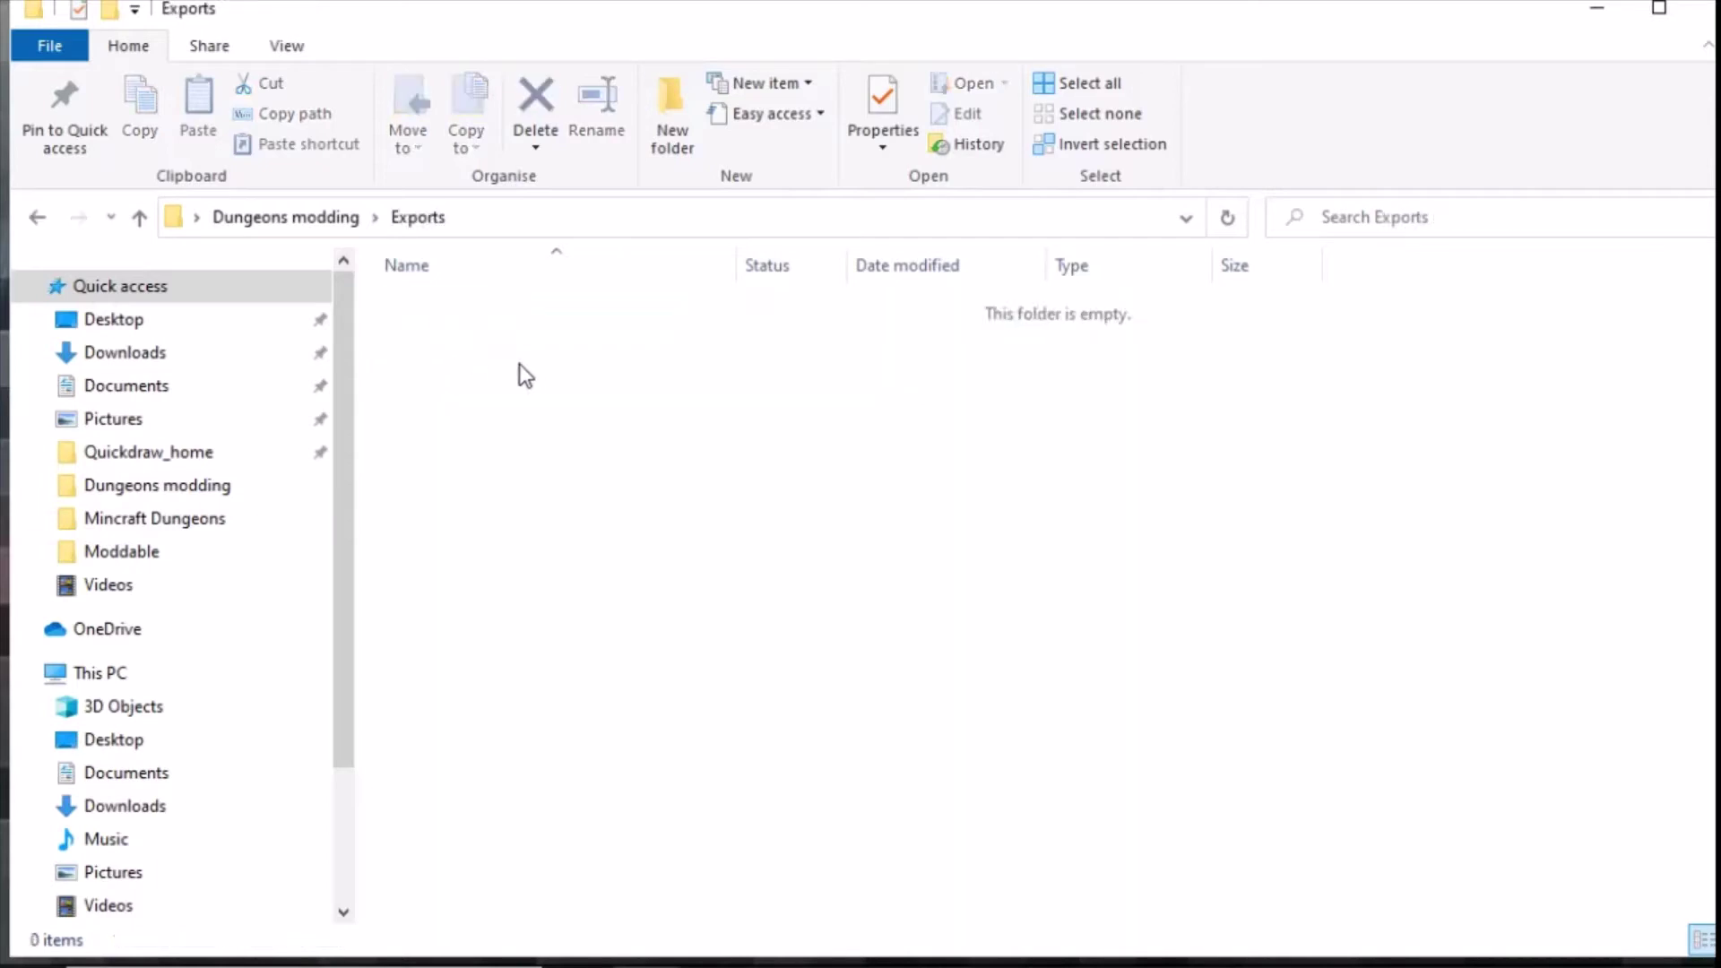
pyautogui.rightClick(508, 373)
pyautogui.moveTo(753, 740)
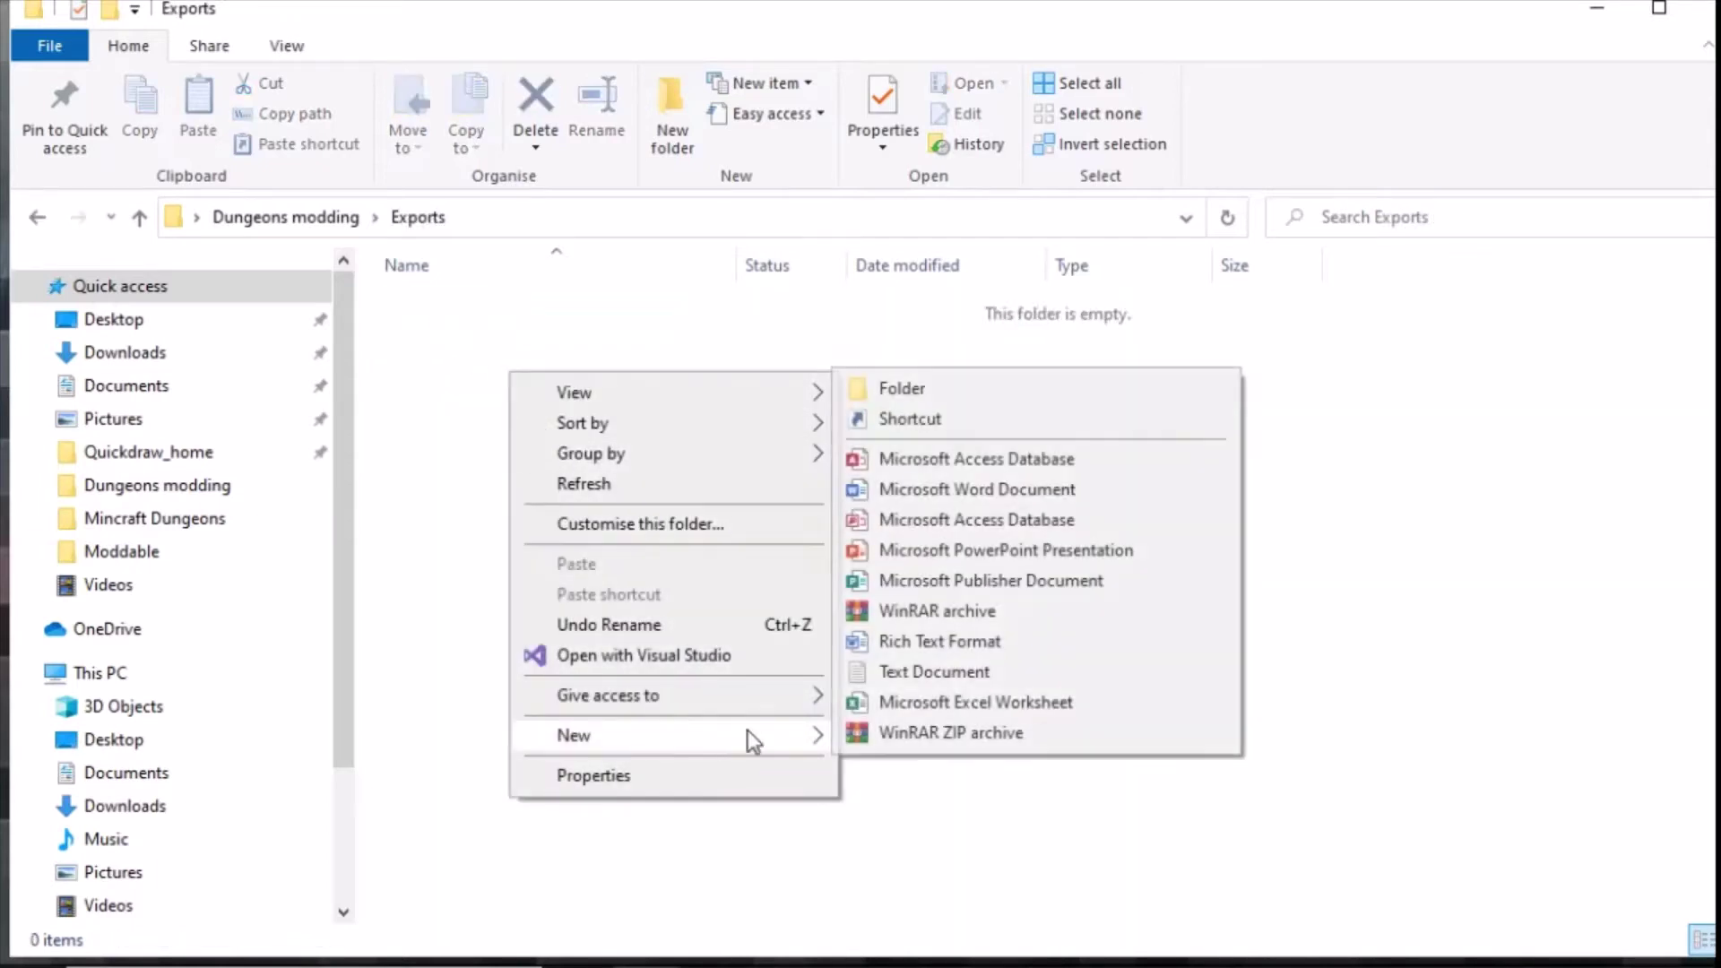
pyautogui.click(903, 391)
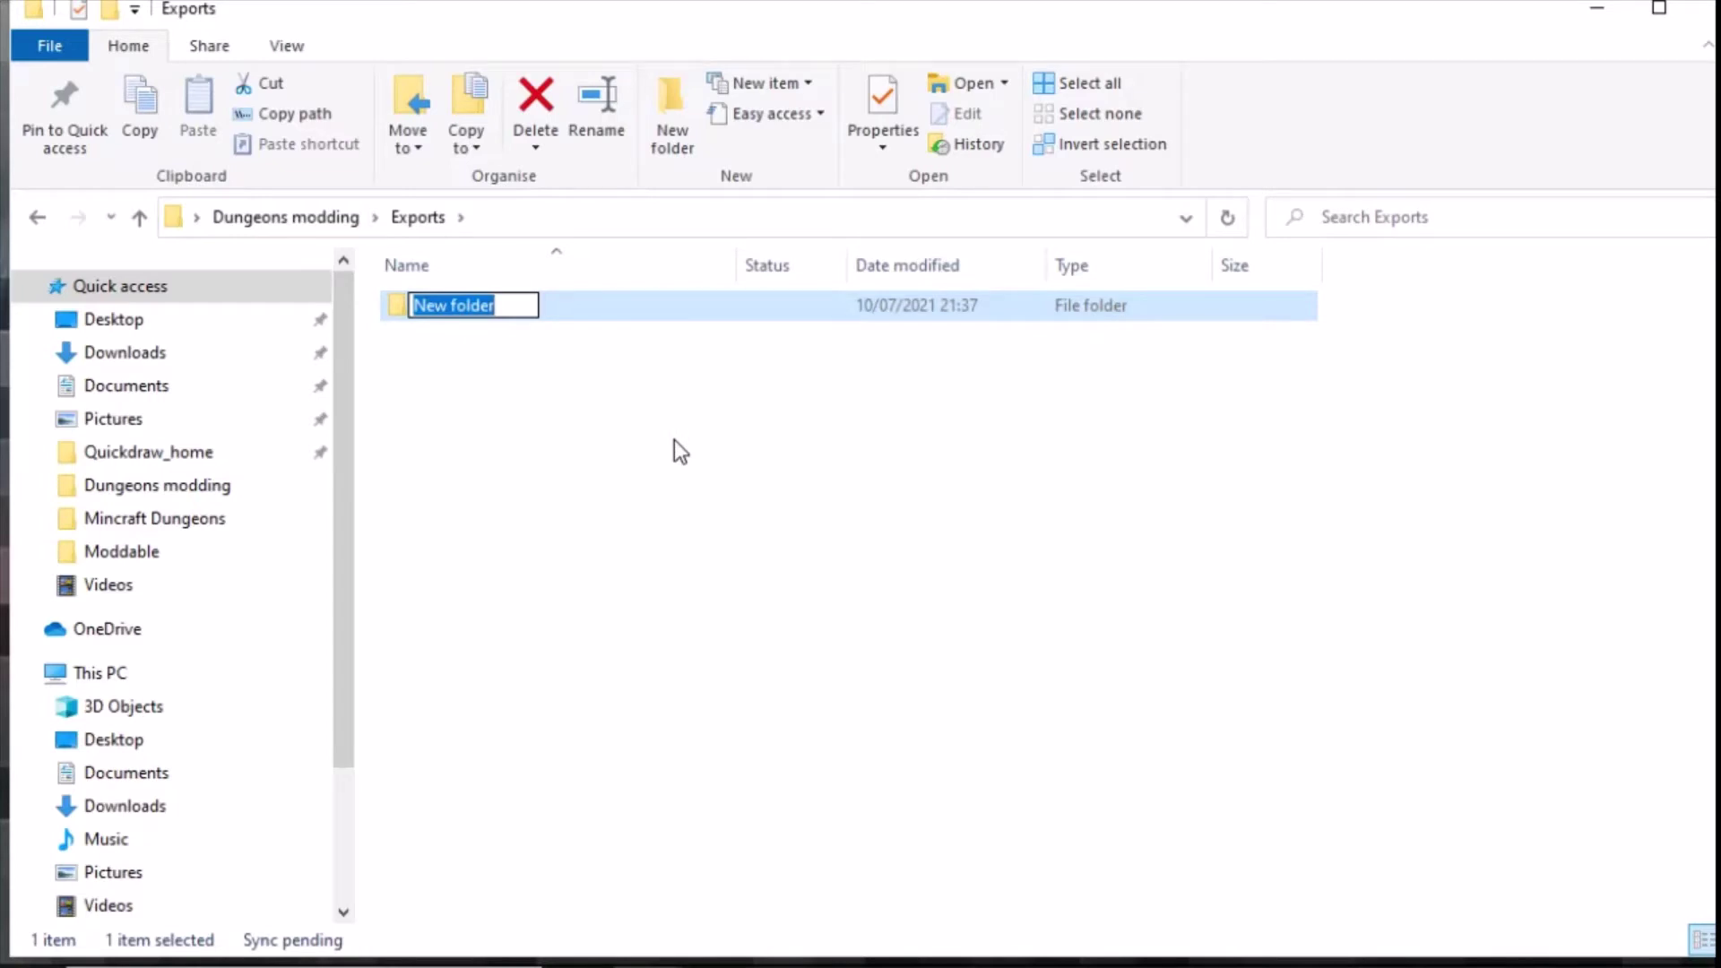
pyautogui.write('Umodel')
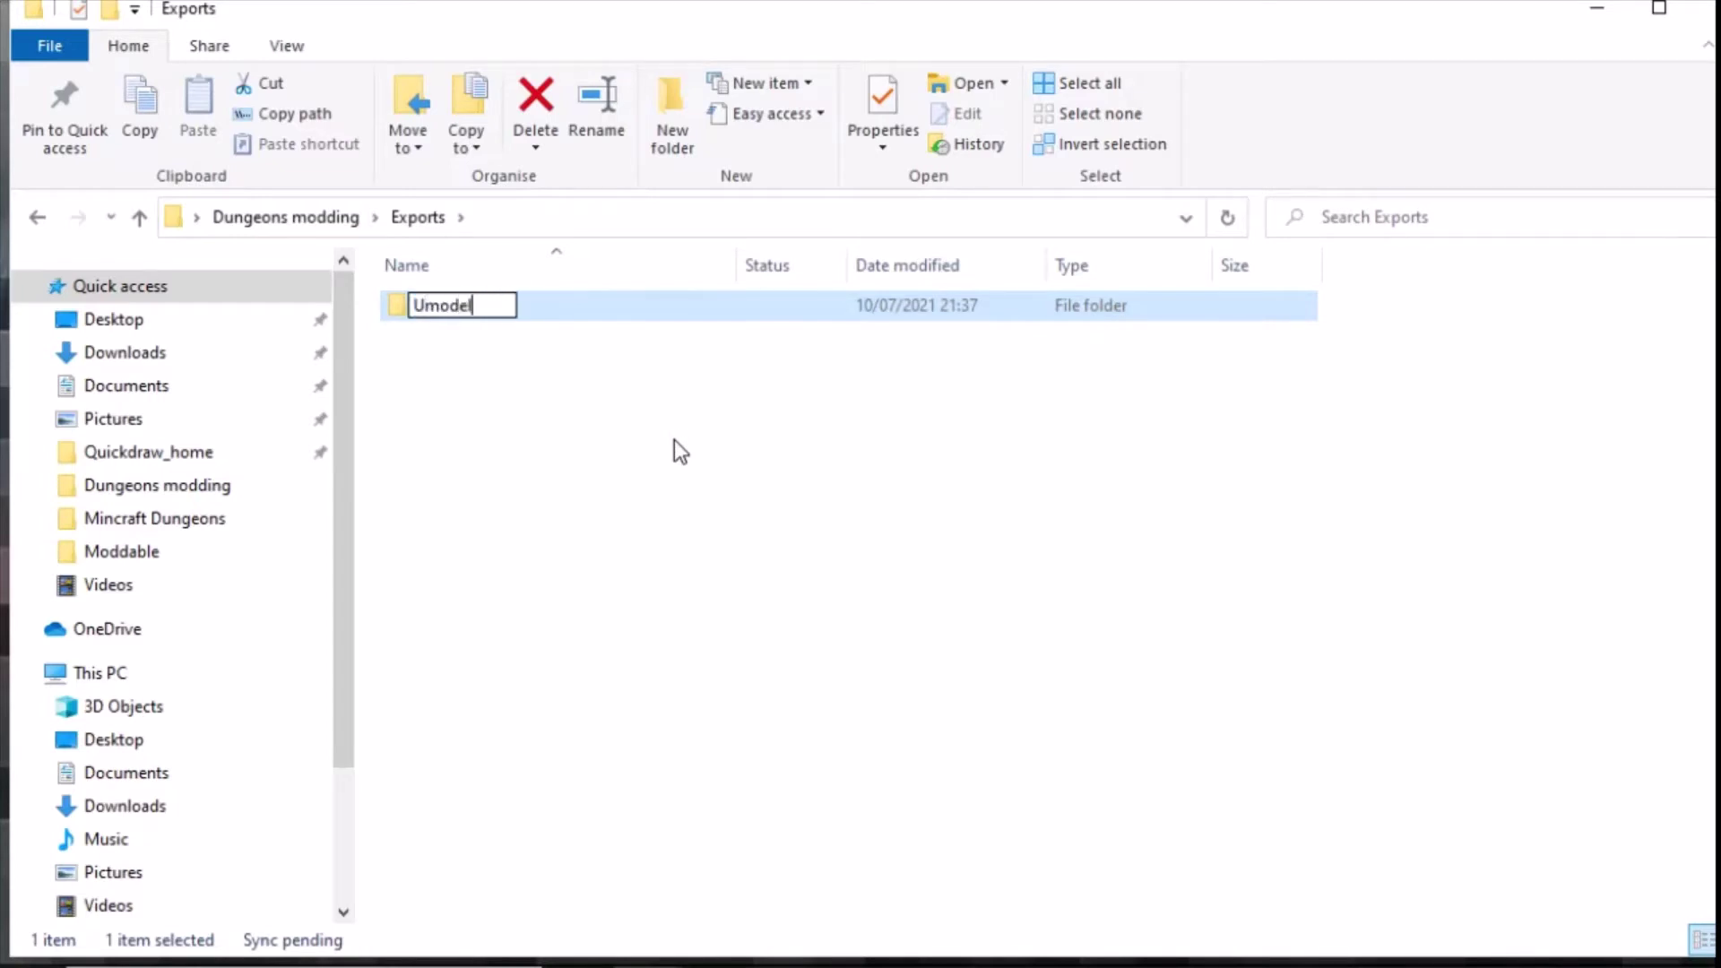
pyautogui.write(' - 1.9.')
pyautogui.write('30')
pyautogui.press('BackSpace')
pyautogui.write('.0')
pyautogui.press('Return')
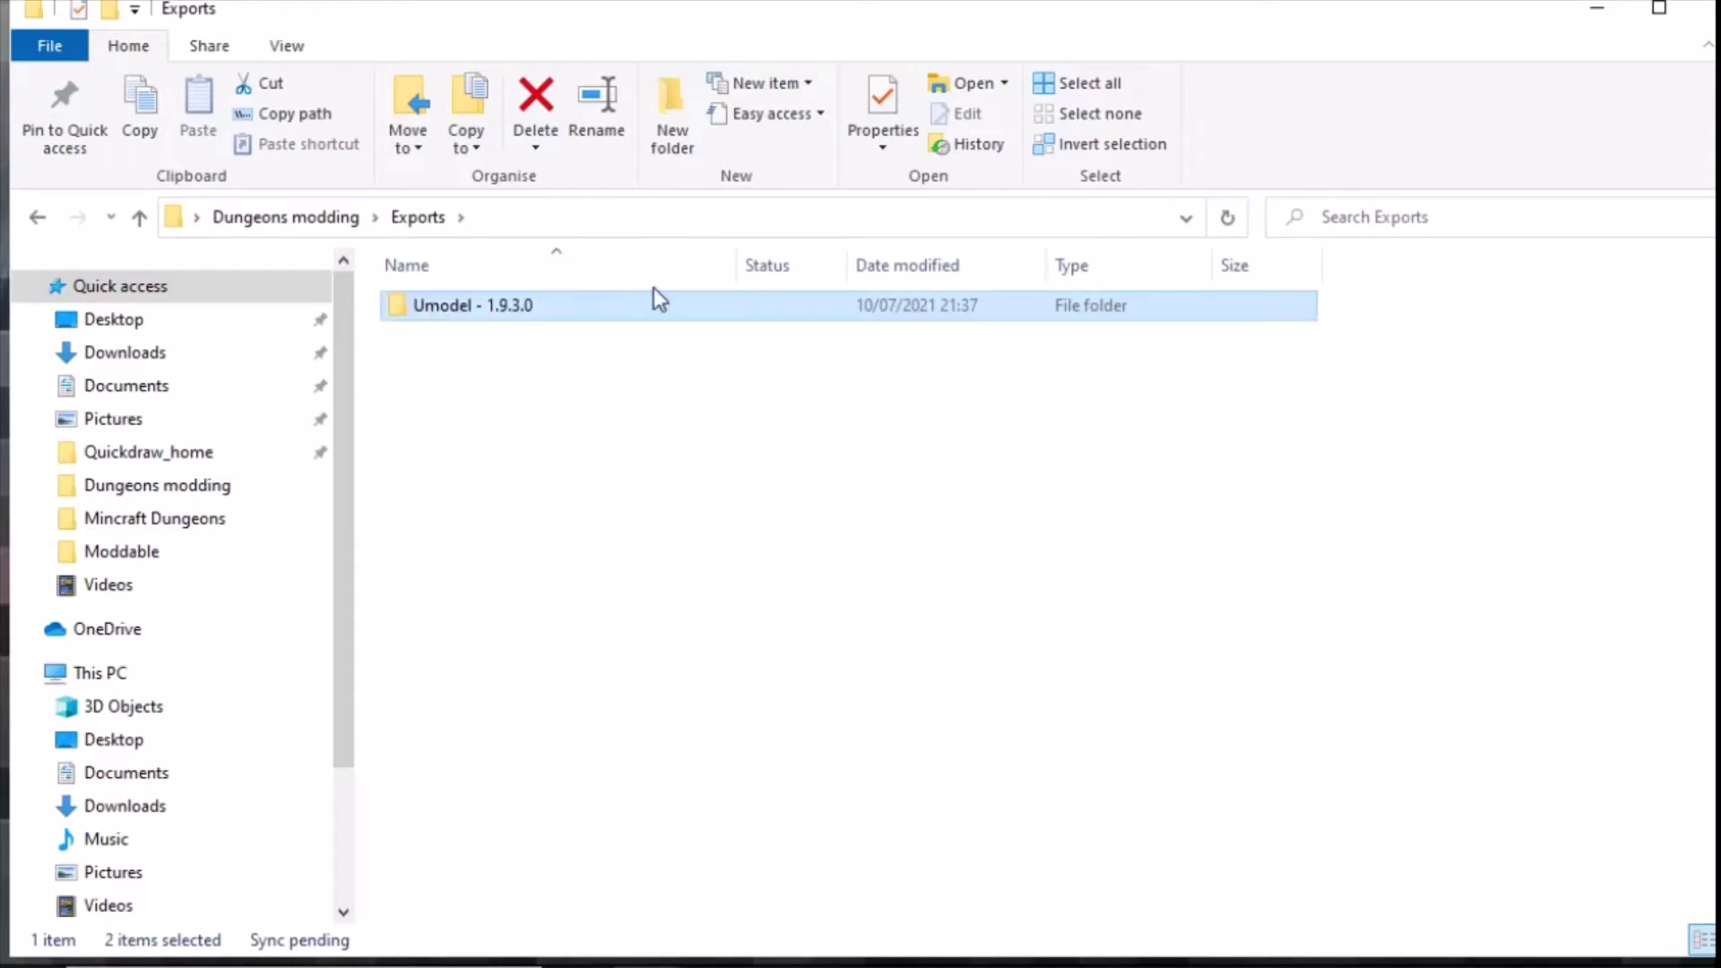
# Open Umodel - 1.9.3.0 and copy its full folder path
pyautogui.doubleClick(491, 307)
pyautogui.click(733, 222)
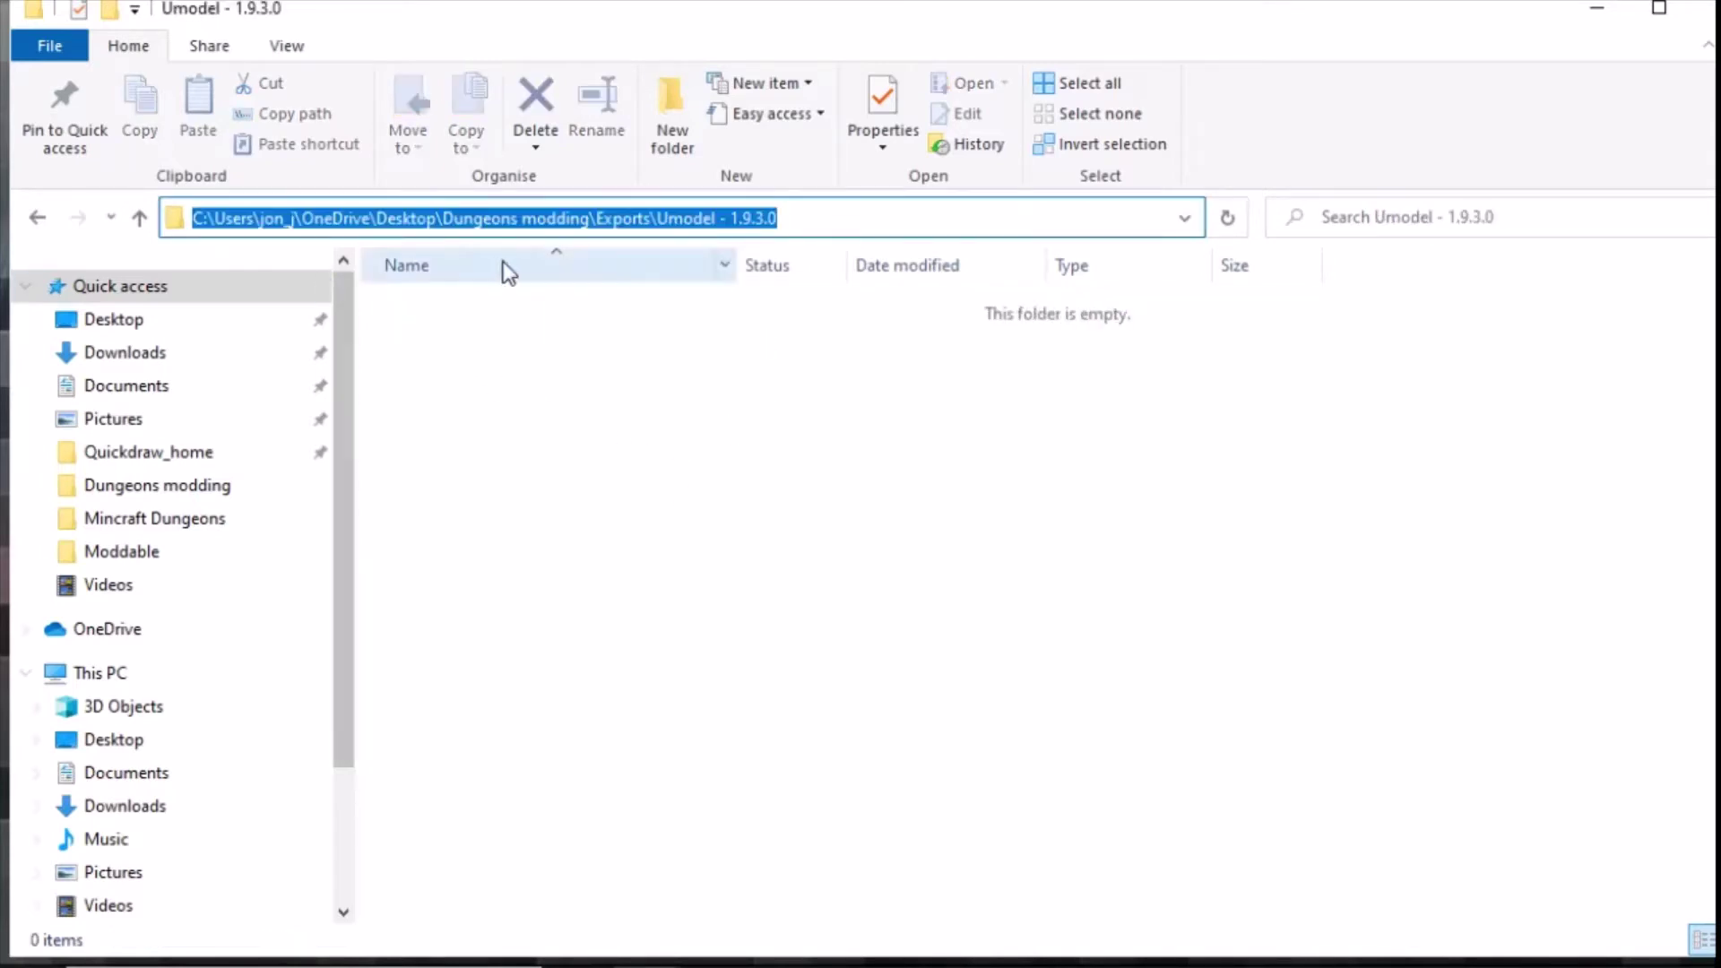
pyautogui.click(388, 349)
# Set UE Viewer's export destination to the pasted Umodel - 1.9.3.0 folder path
pyautogui.moveTo(1562, 952)
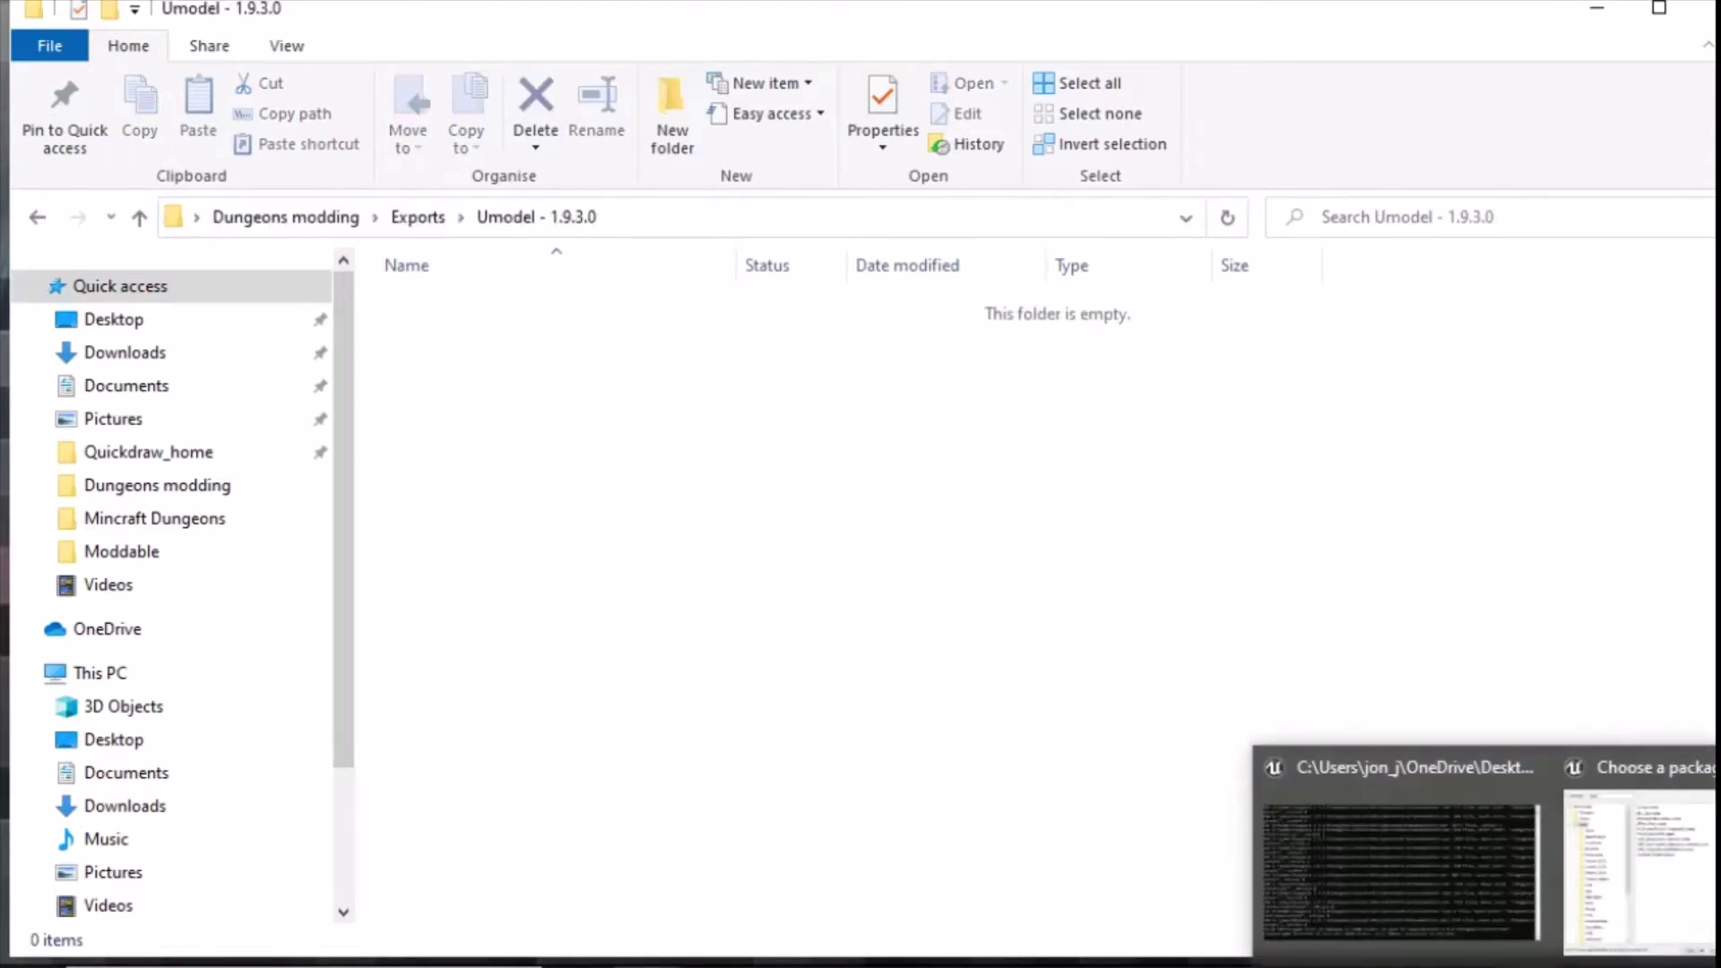
pyautogui.click(1628, 907)
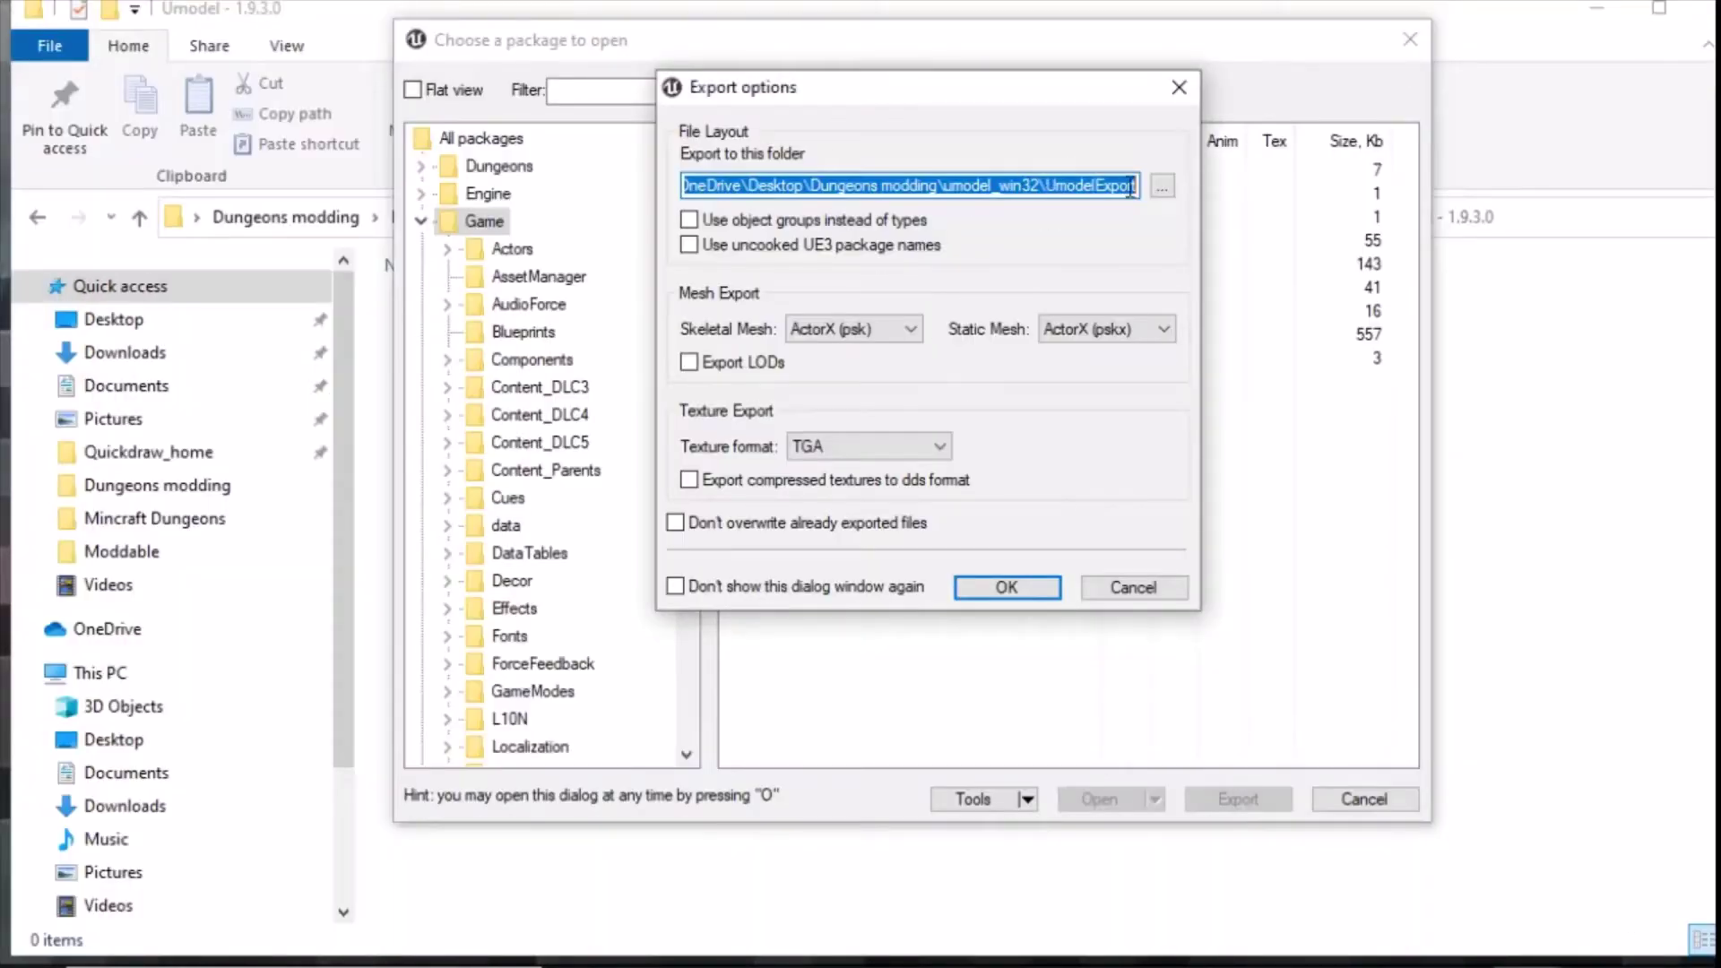
pyautogui.click(1162, 187)
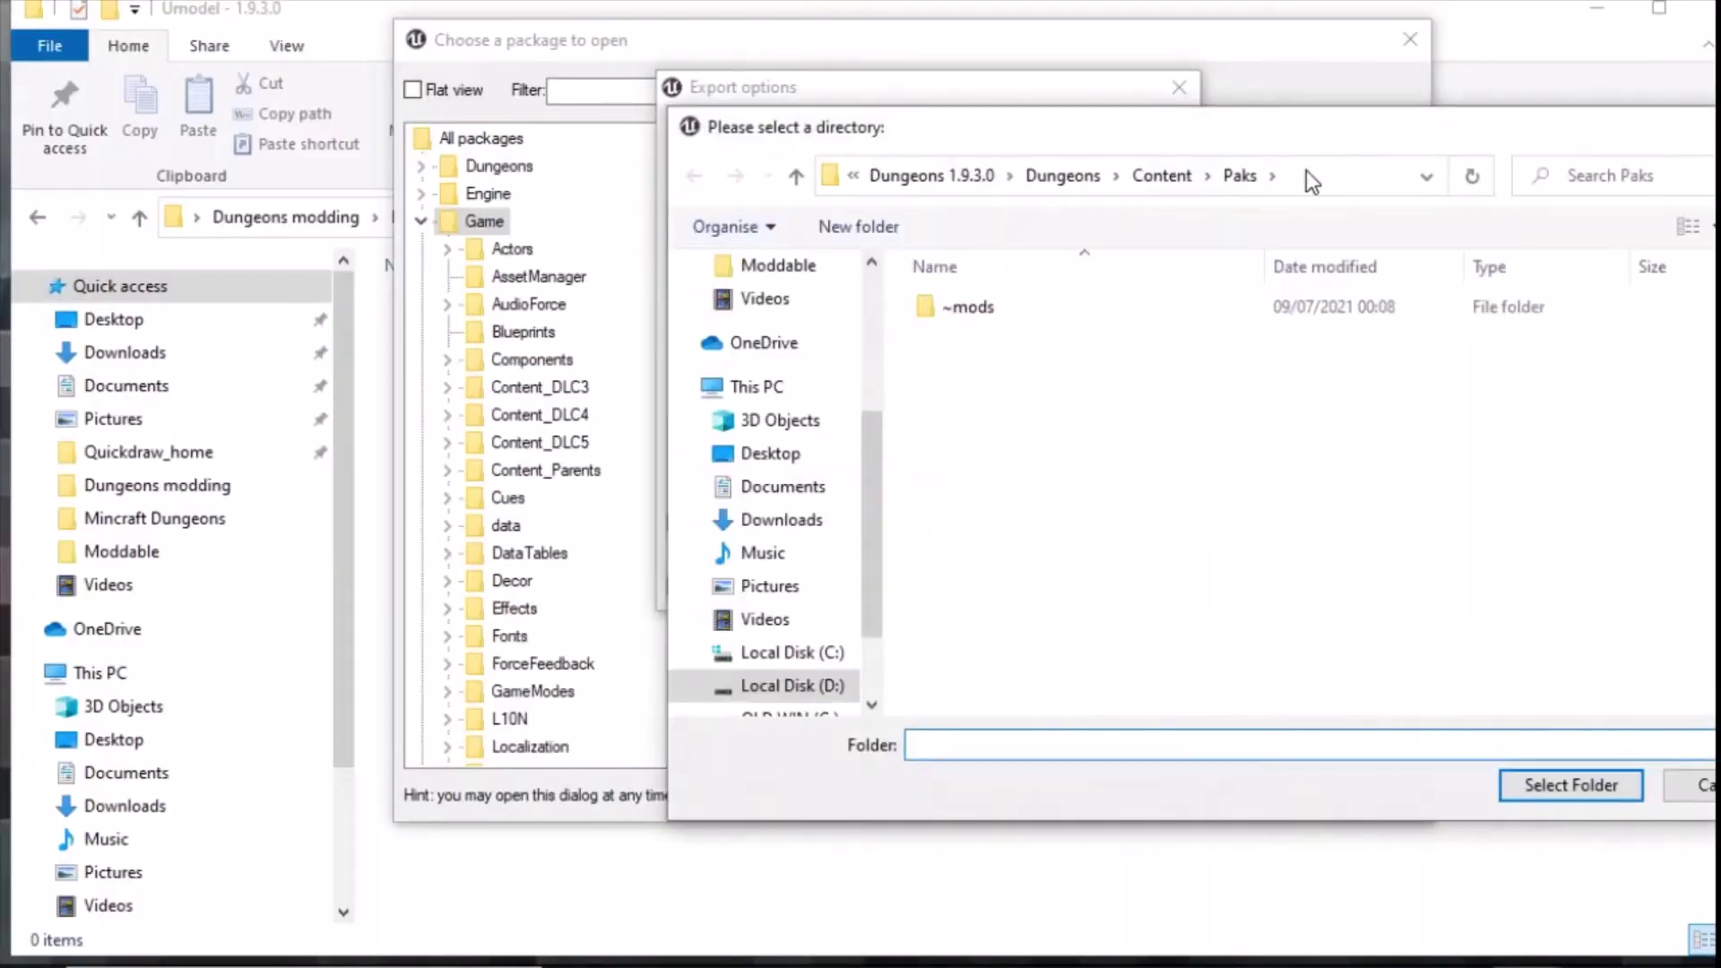
pyautogui.click(1314, 174)
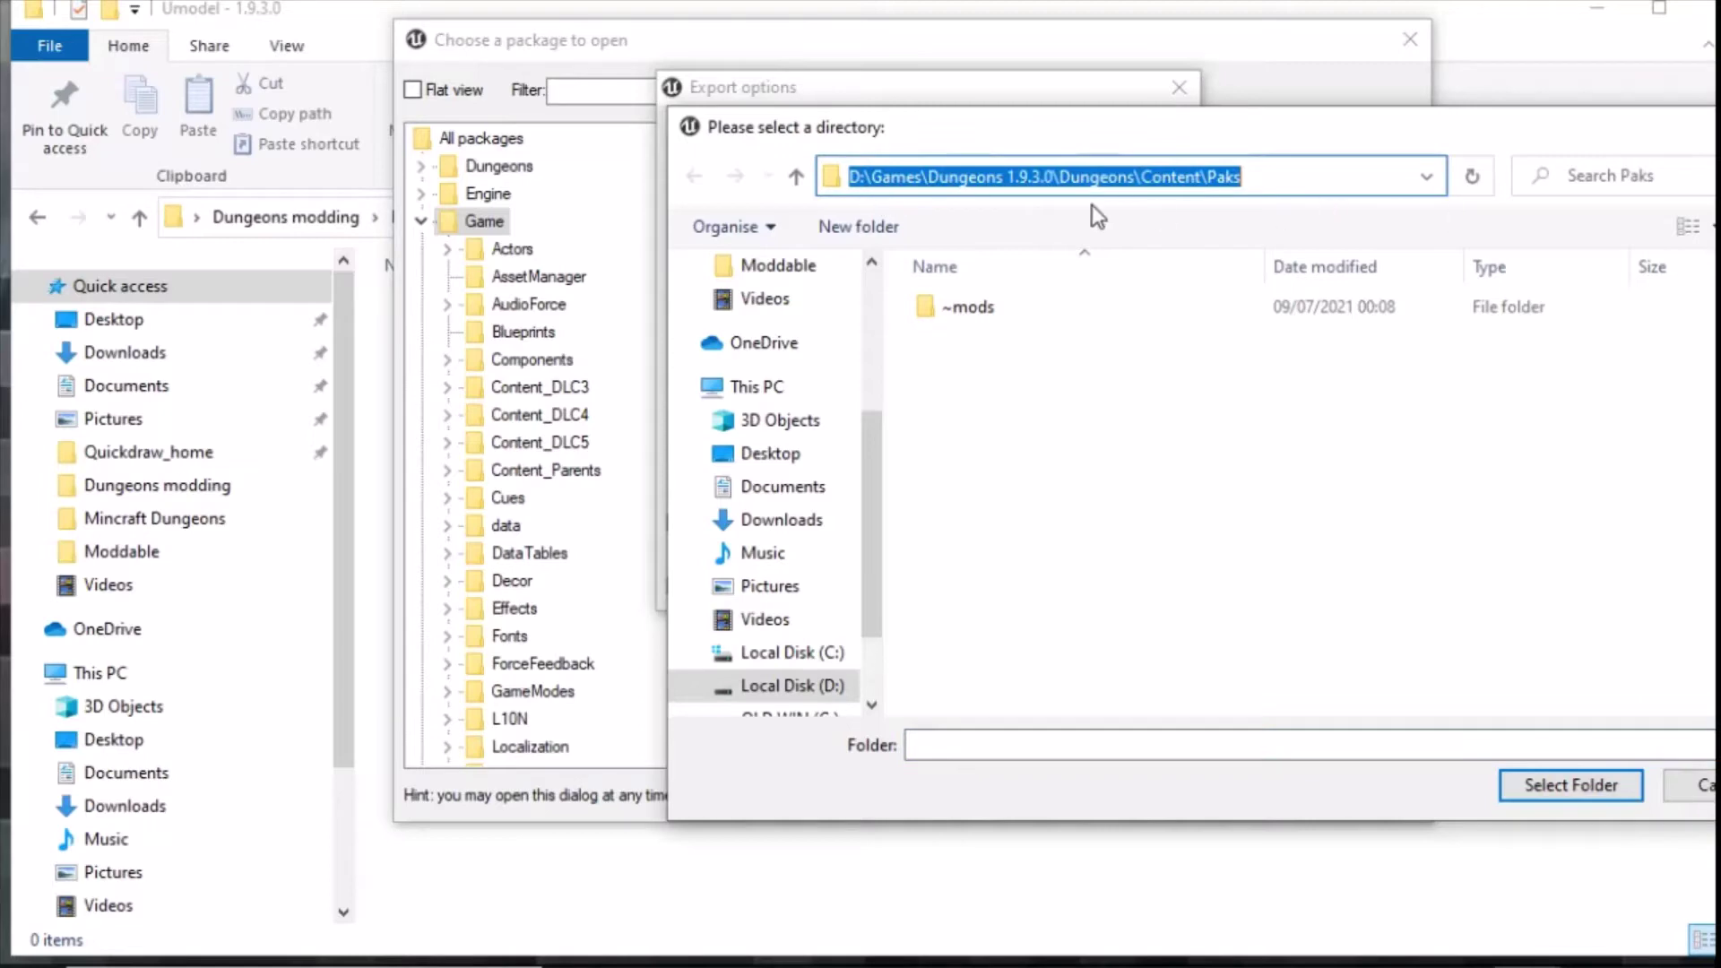
pyautogui.hotkey('ctrl', 'v')
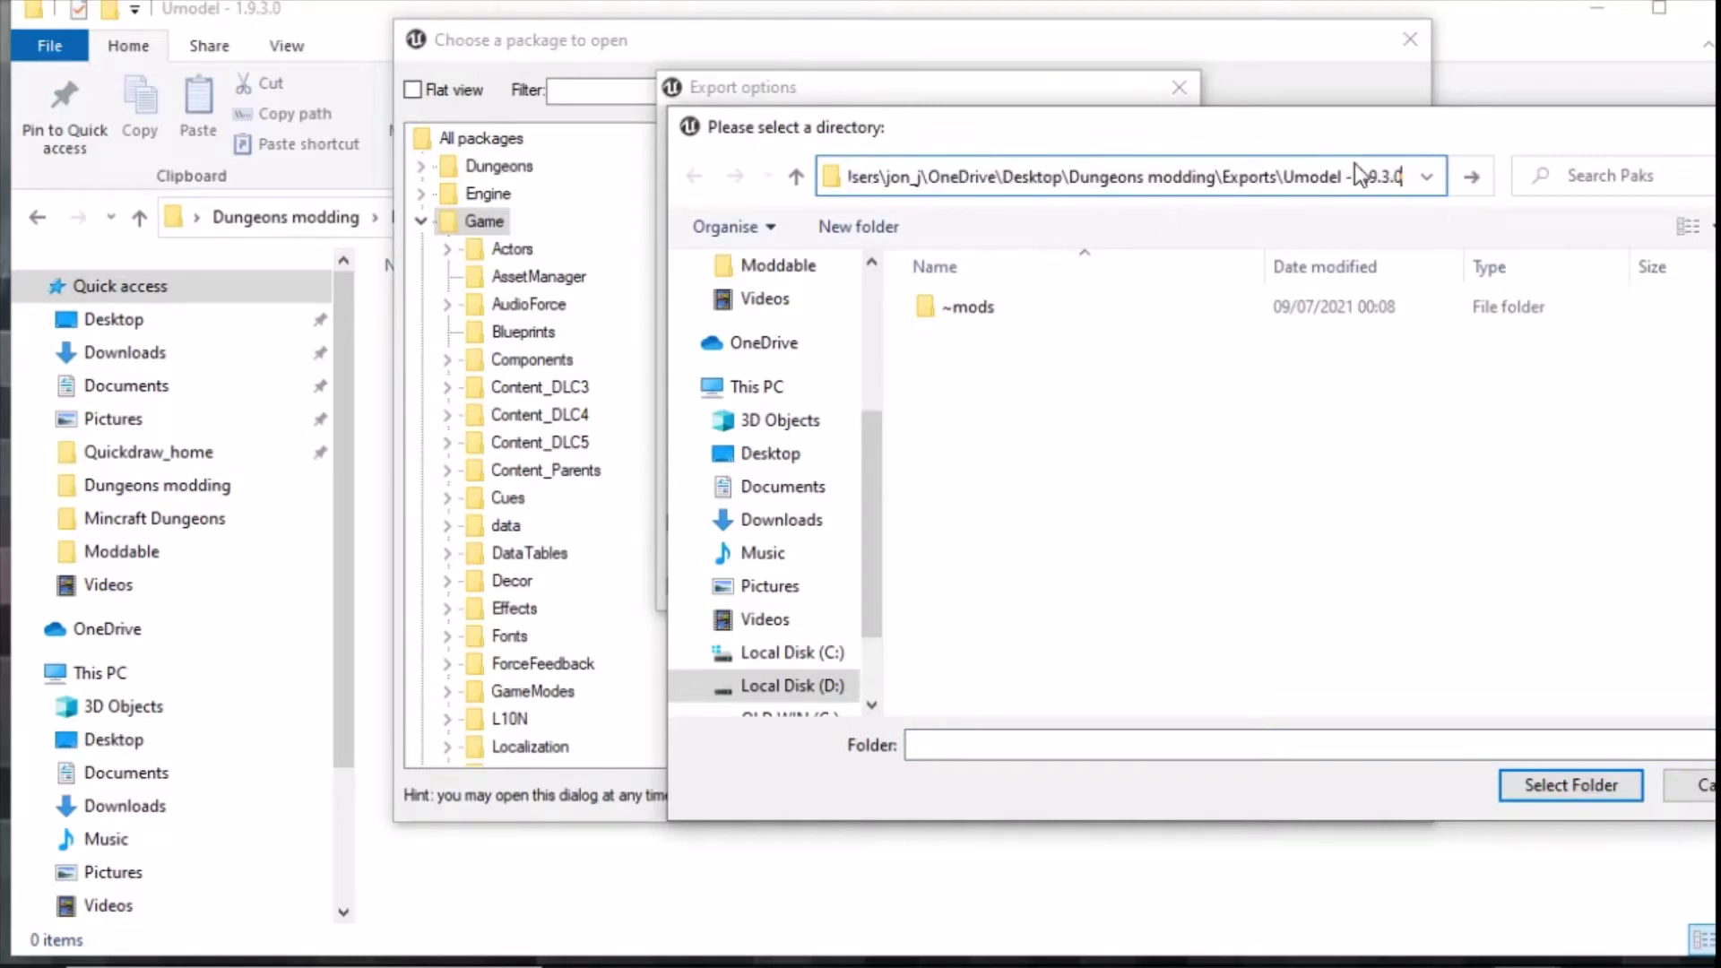
pyautogui.press('Return')
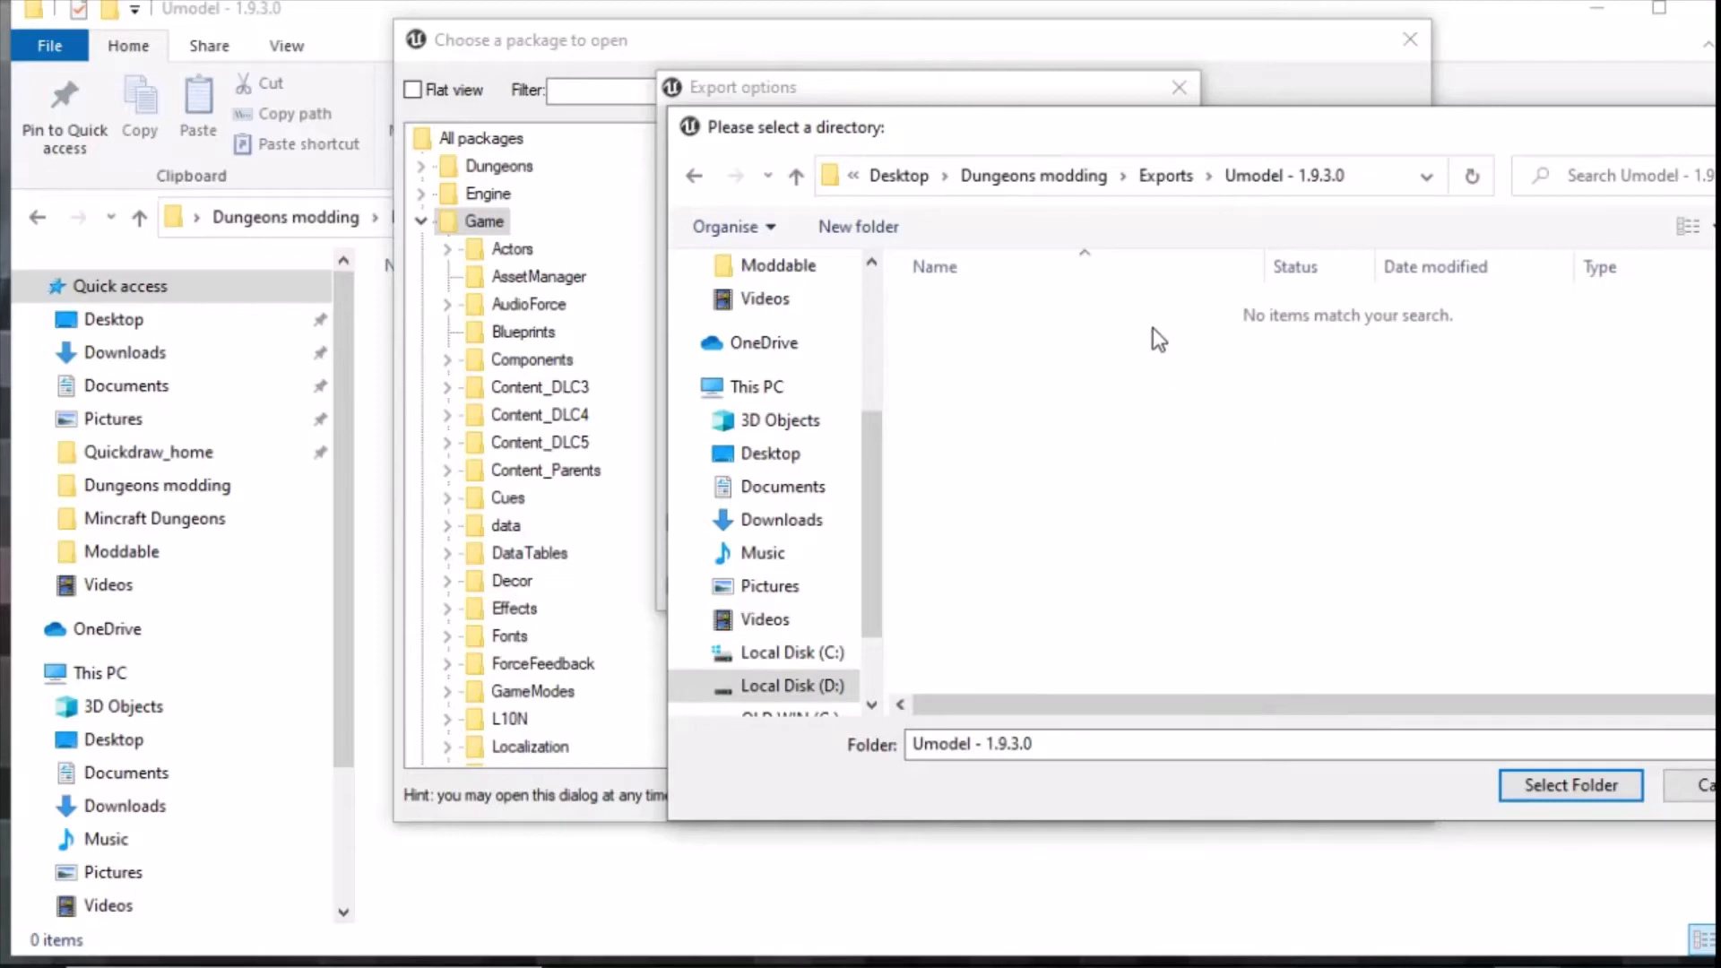
pyautogui.click(1558, 786)
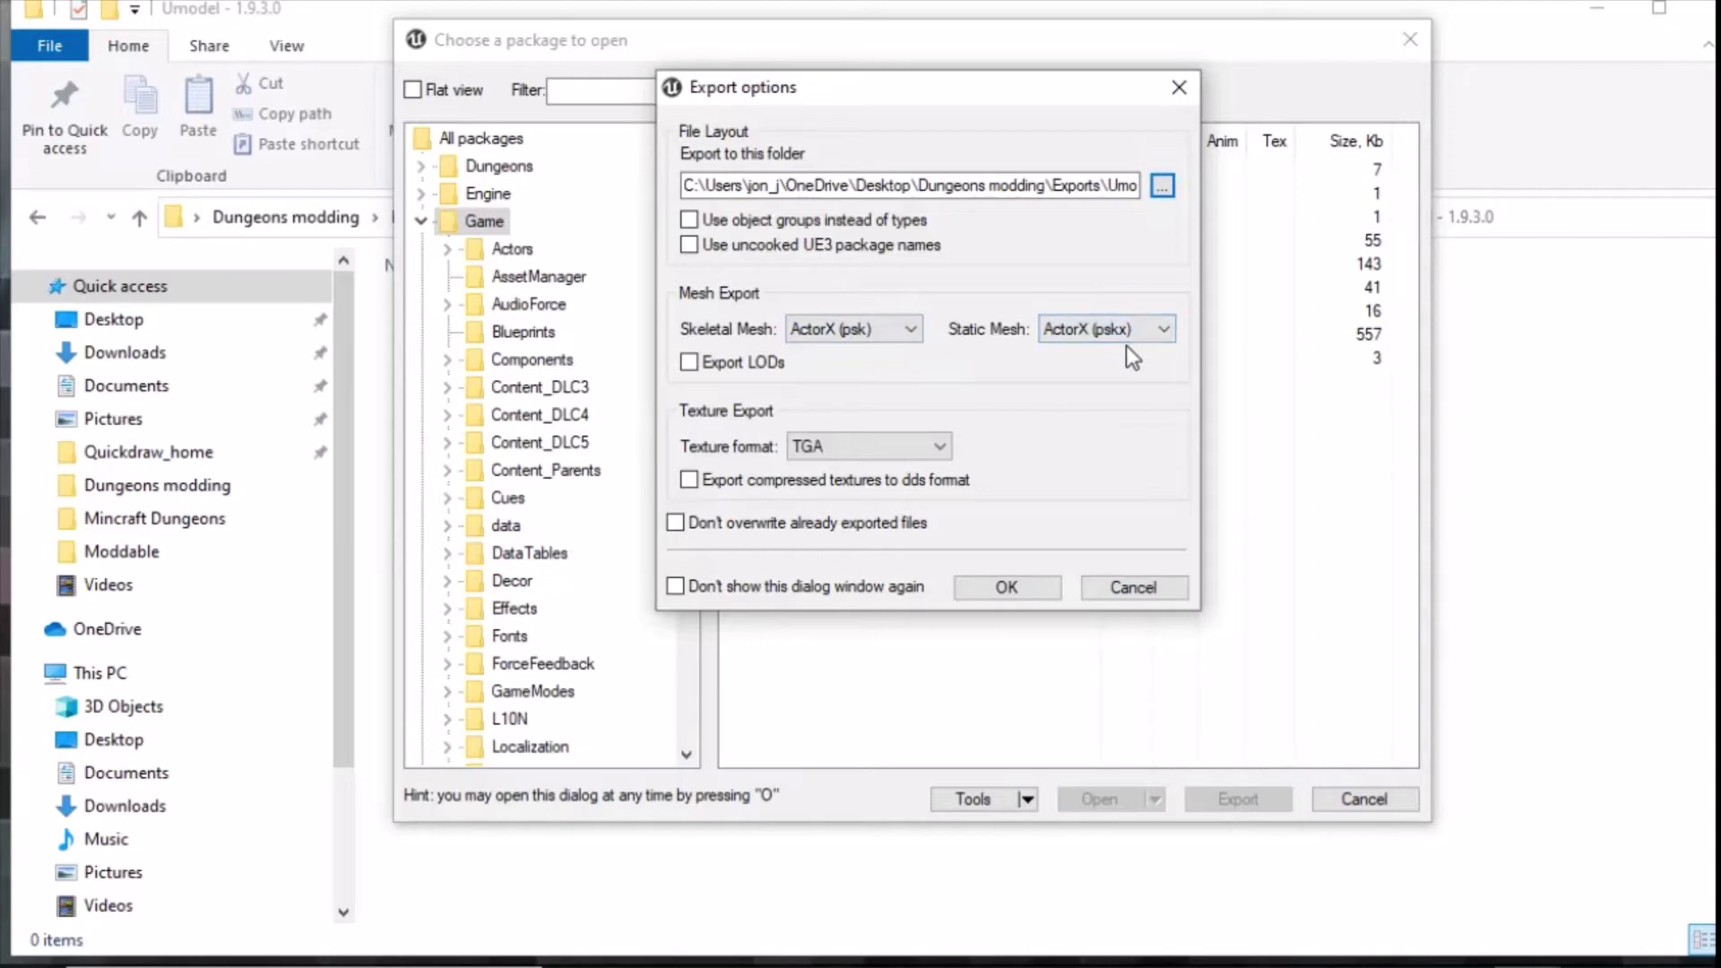
# Choose PNG as the texture format and start the export
pyautogui.click(807, 448)
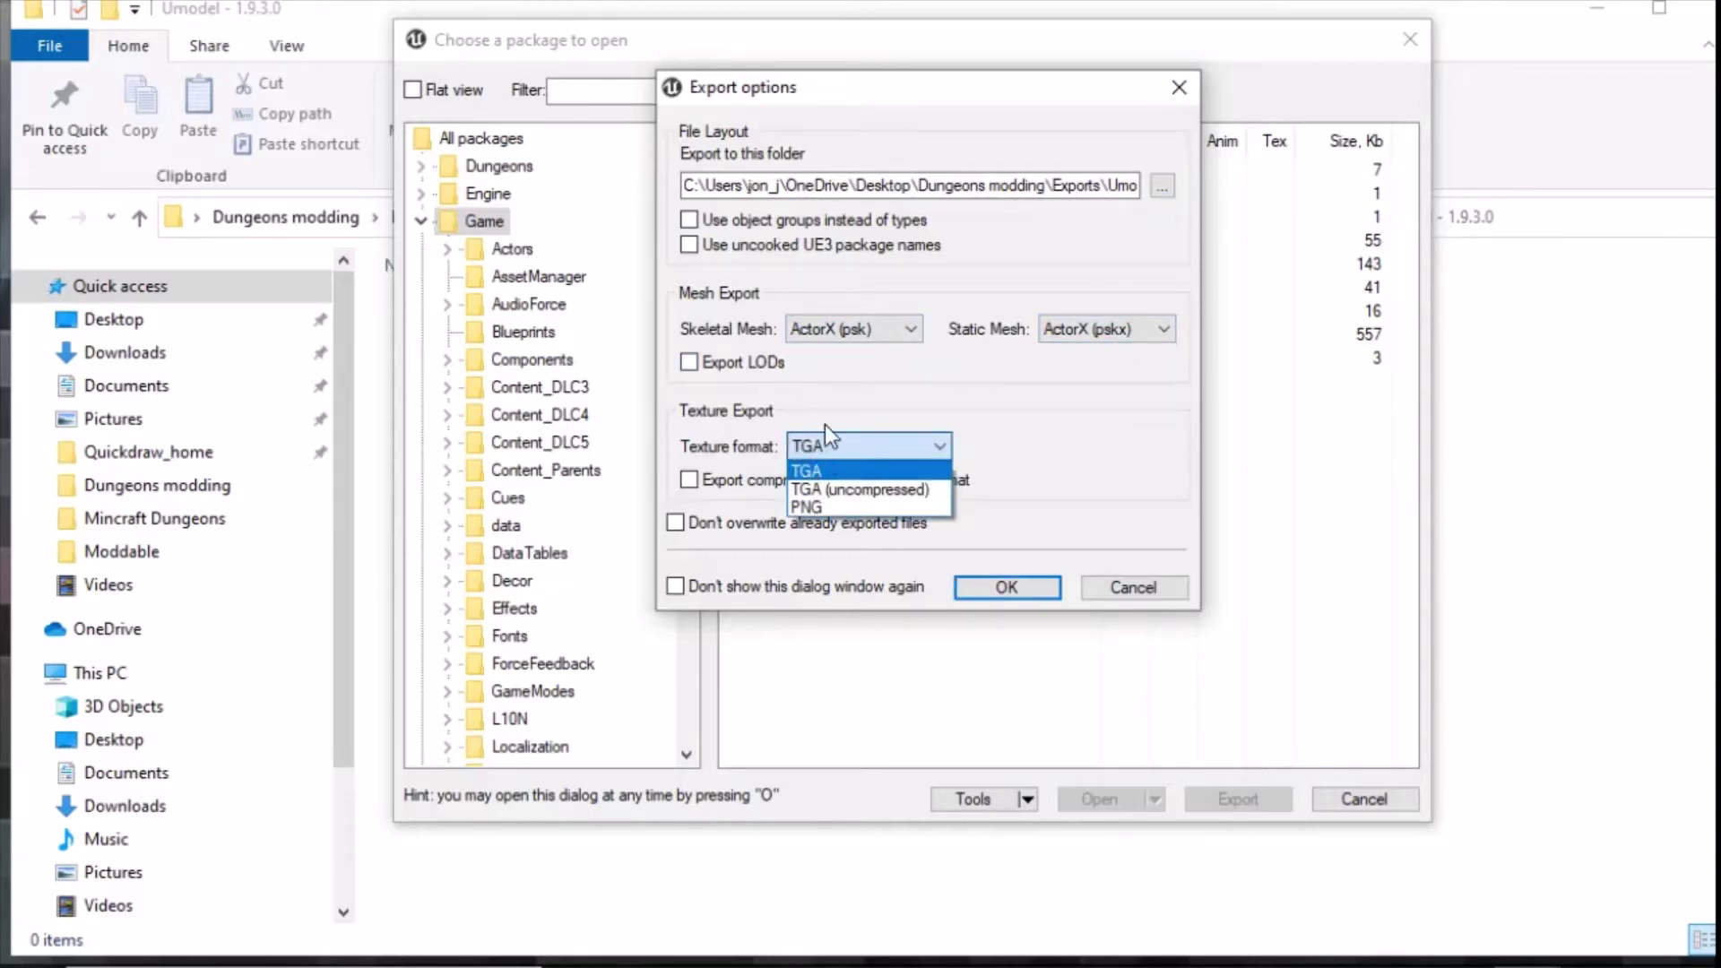
pyautogui.click(820, 506)
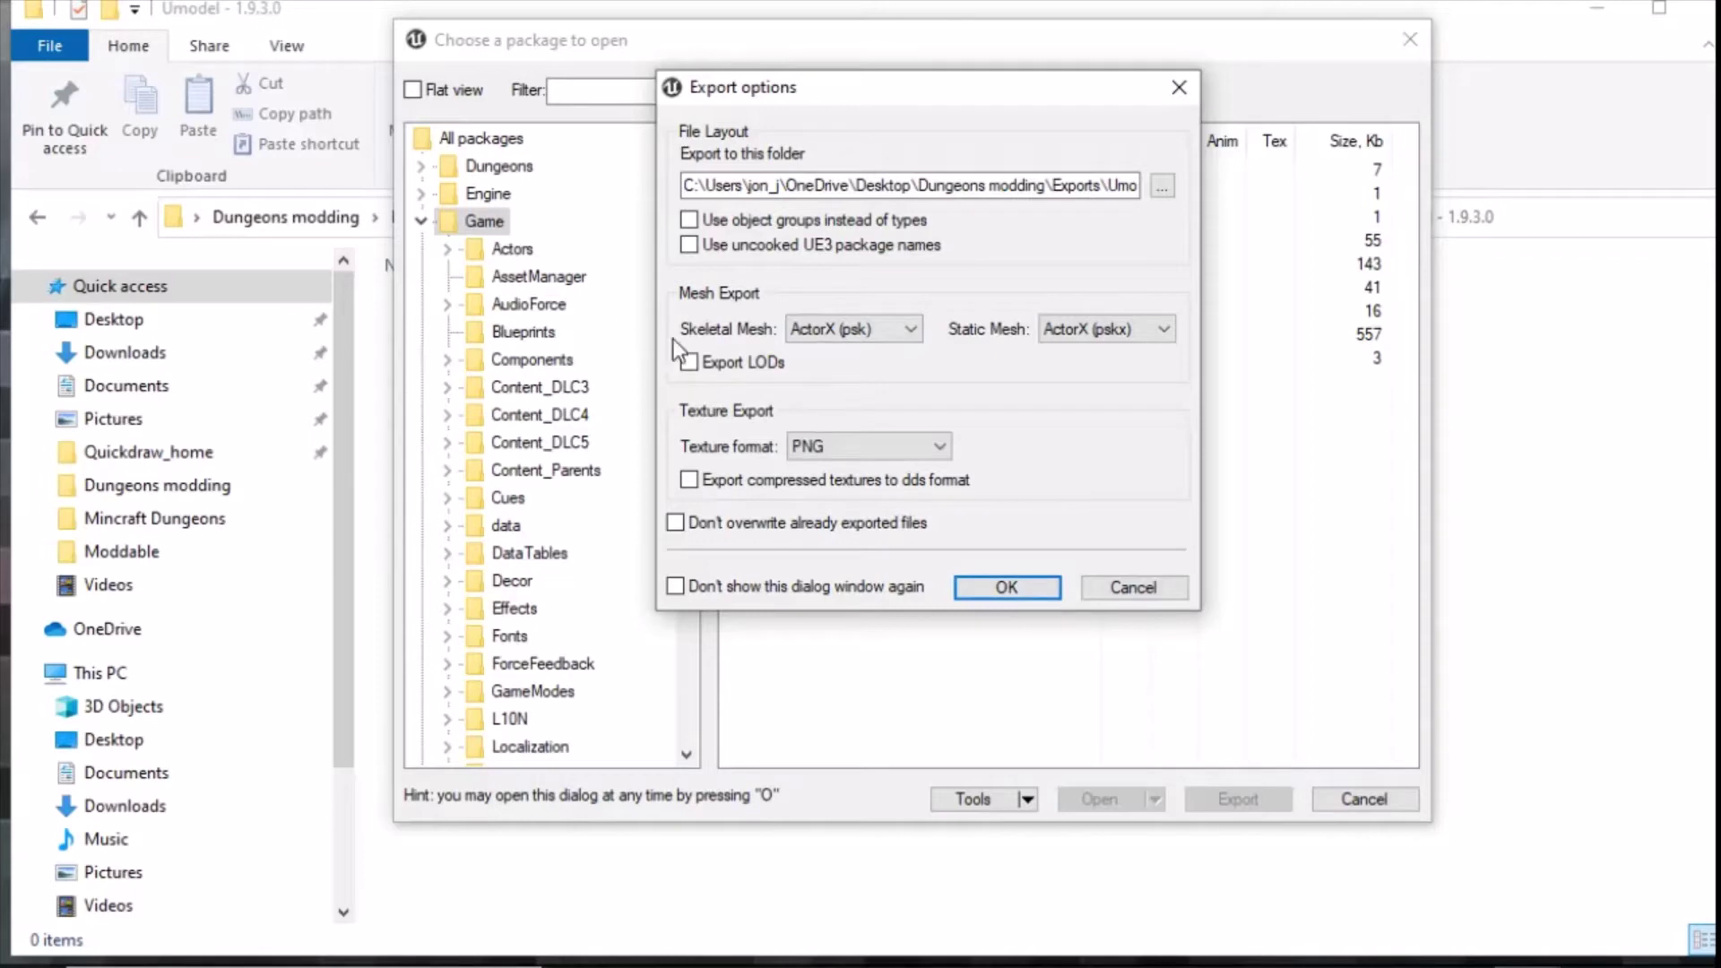
pyautogui.click(1005, 587)
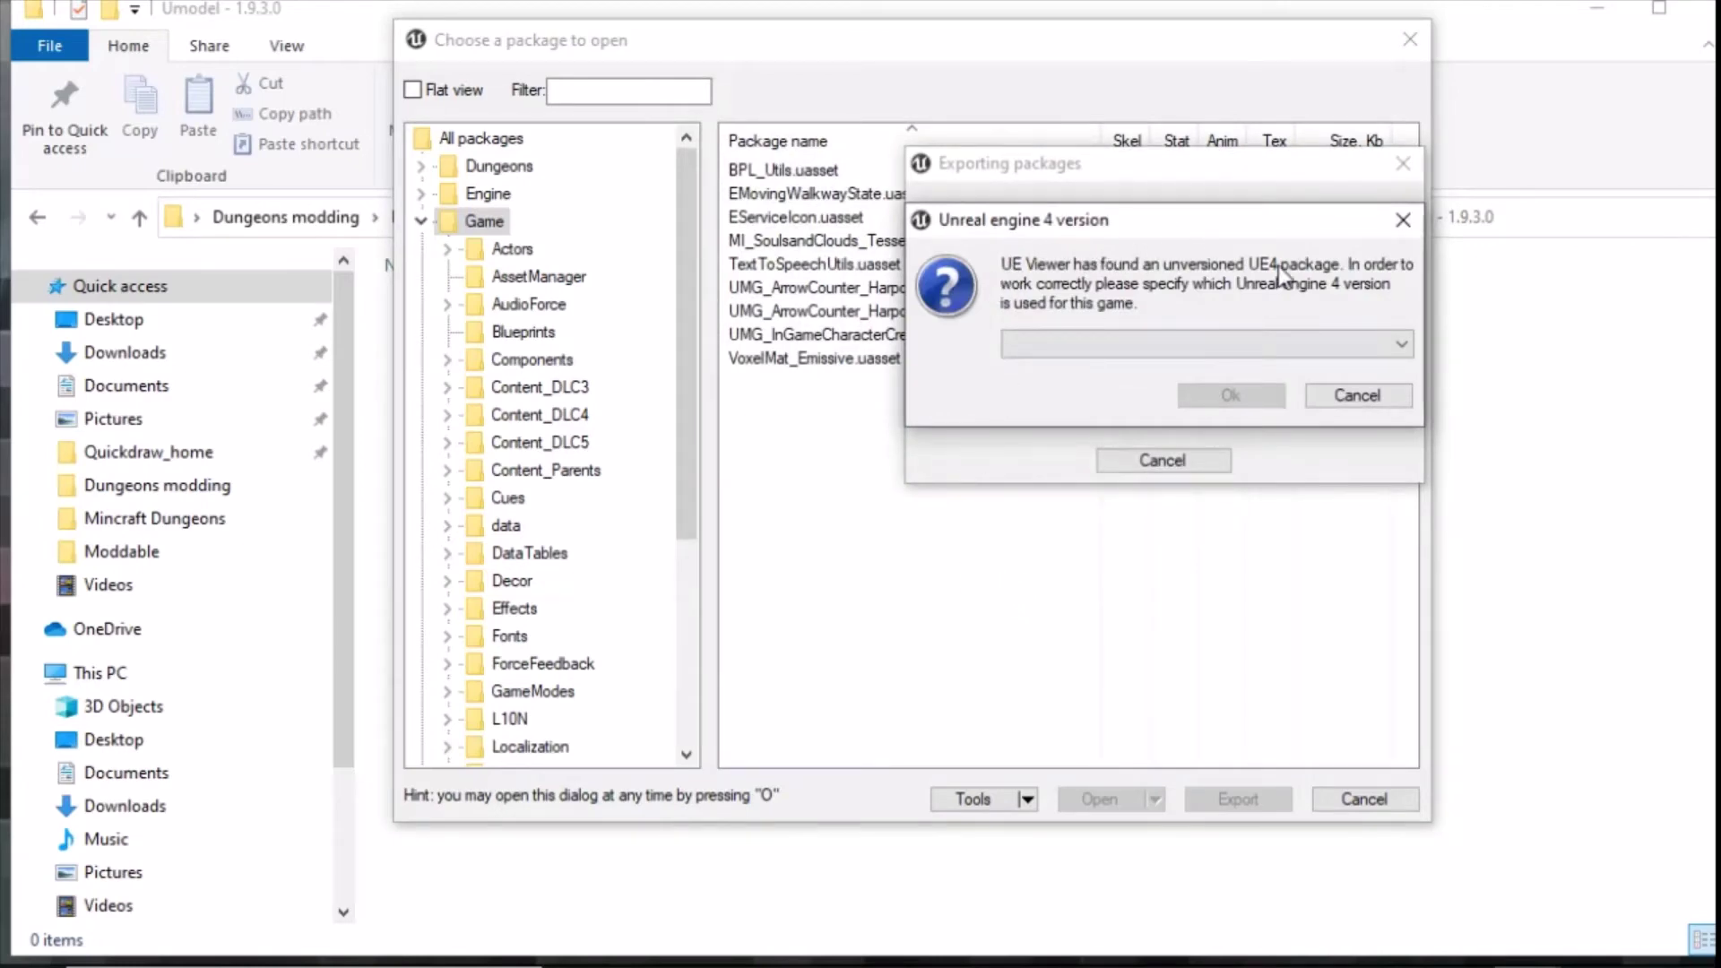
# Pick Unreal engine 4.22 as the game's UE4 version and let the export finish
pyautogui.click(1402, 346)
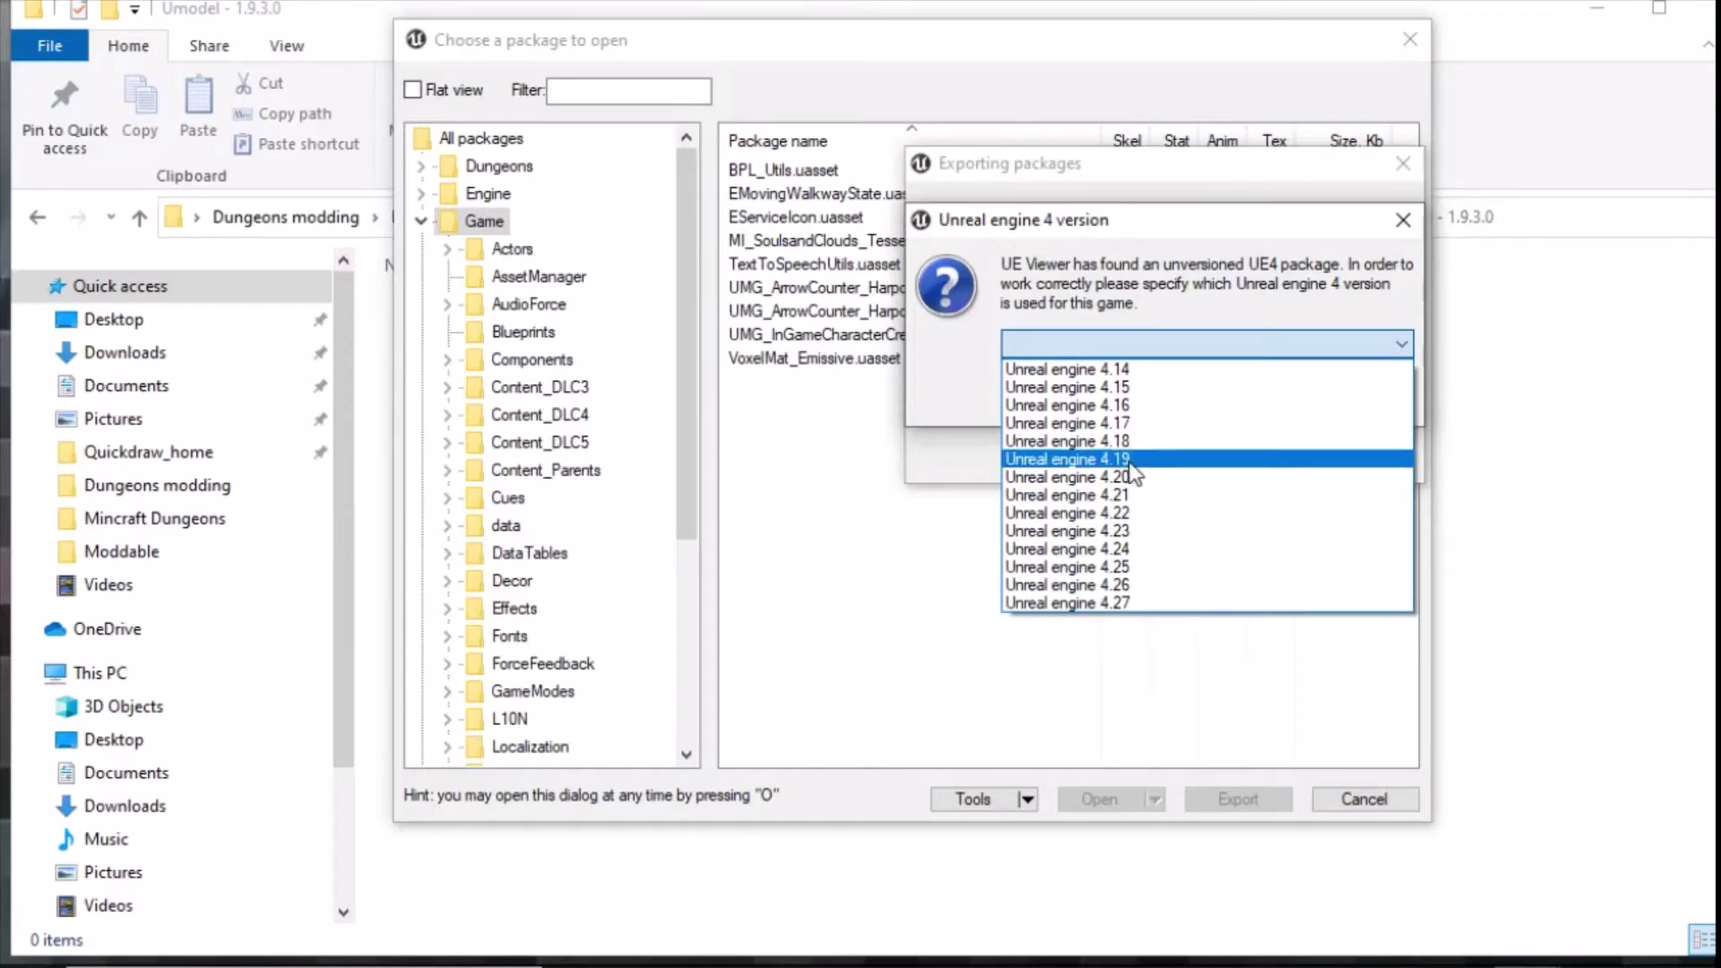
pyautogui.click(1108, 513)
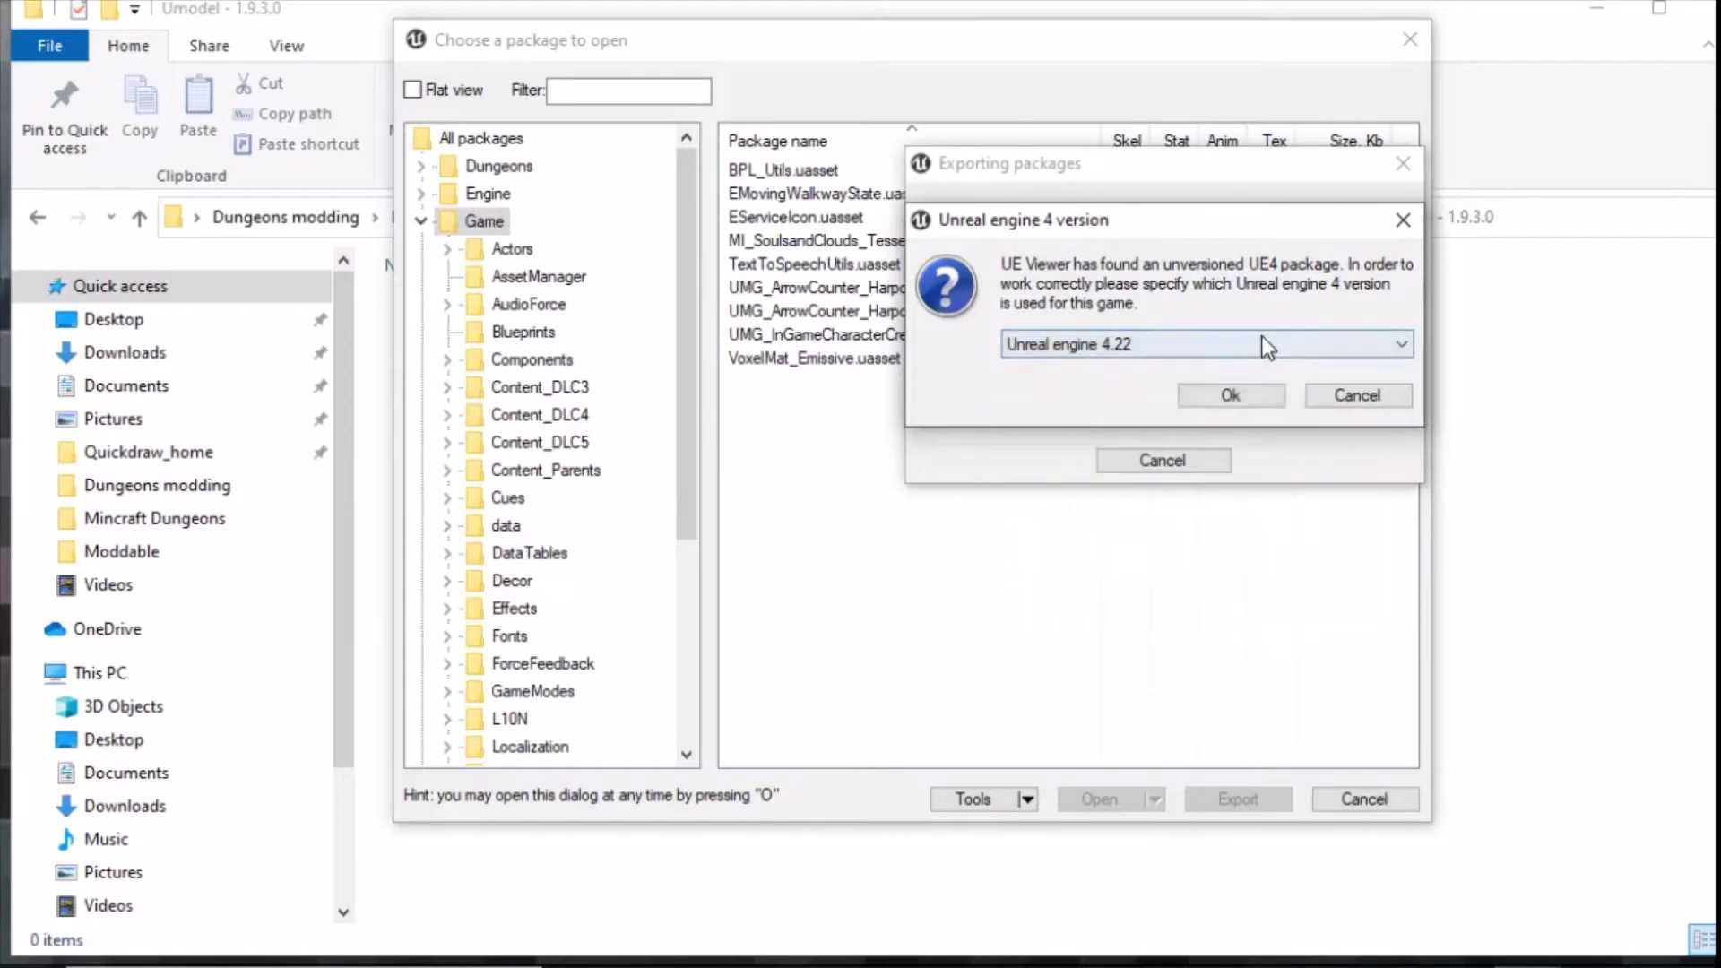
pyautogui.click(1248, 400)
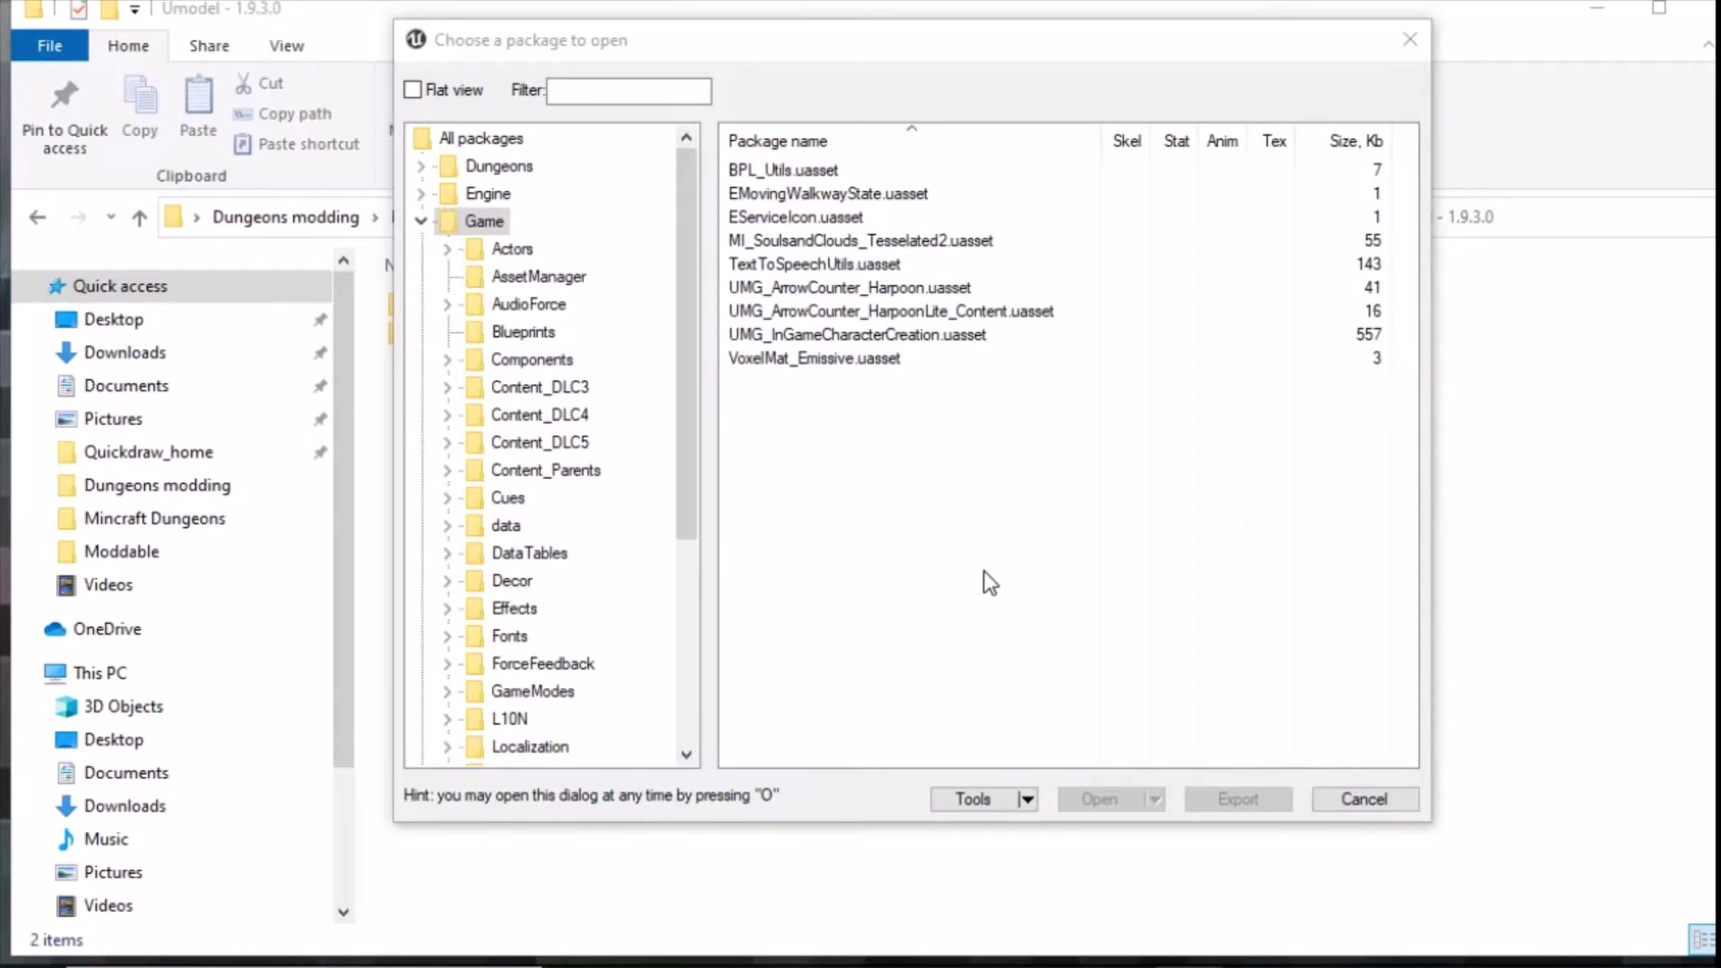
pyautogui.click(1535, 495)
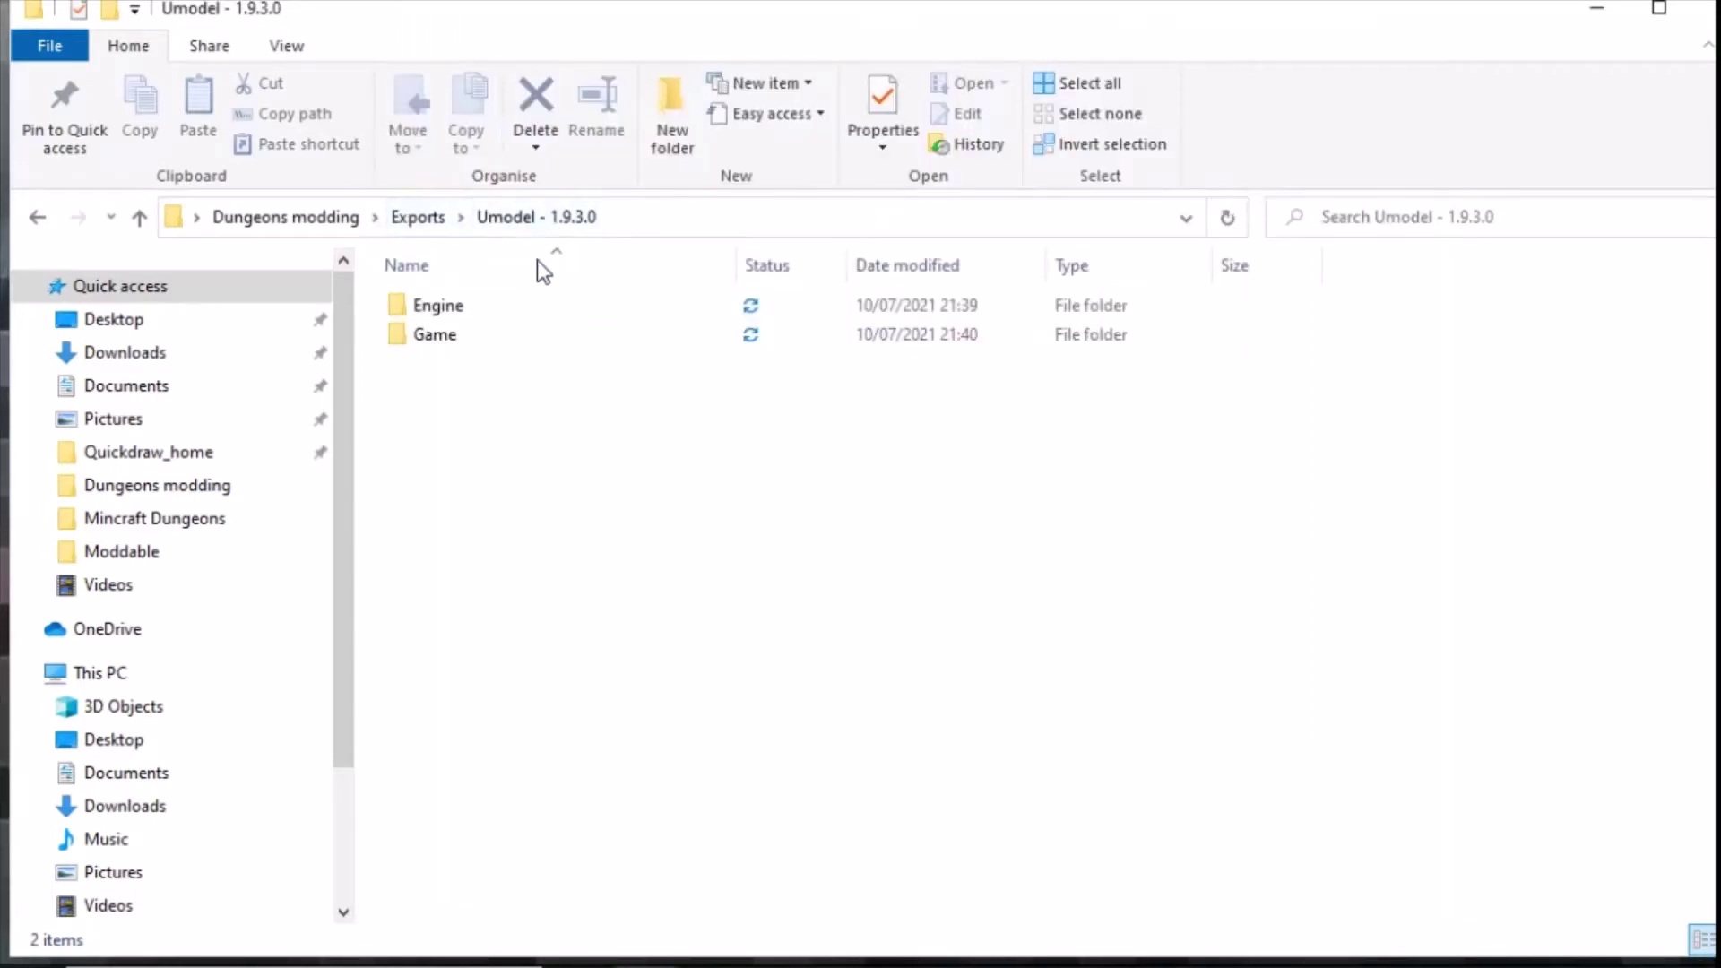
# Browse the export into Game\Actors\Characters\Enemies after peeking into Engine
pyautogui.doubleClick(460, 321)
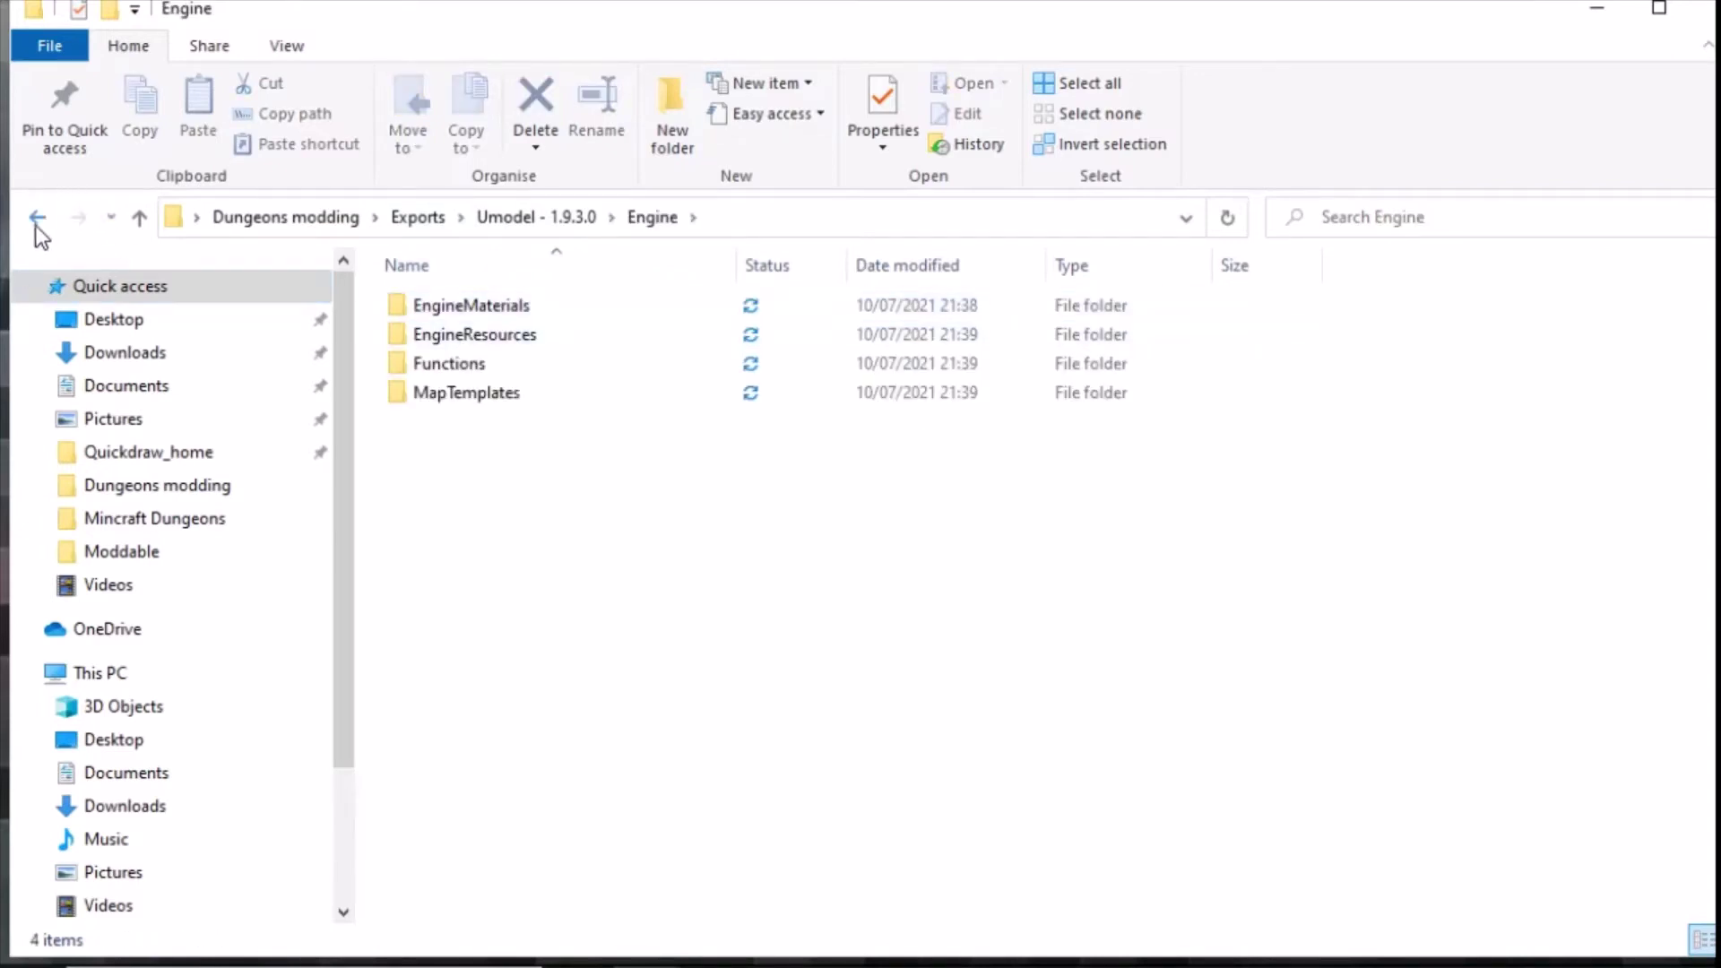
pyautogui.click(37, 217)
pyautogui.doubleClick(465, 334)
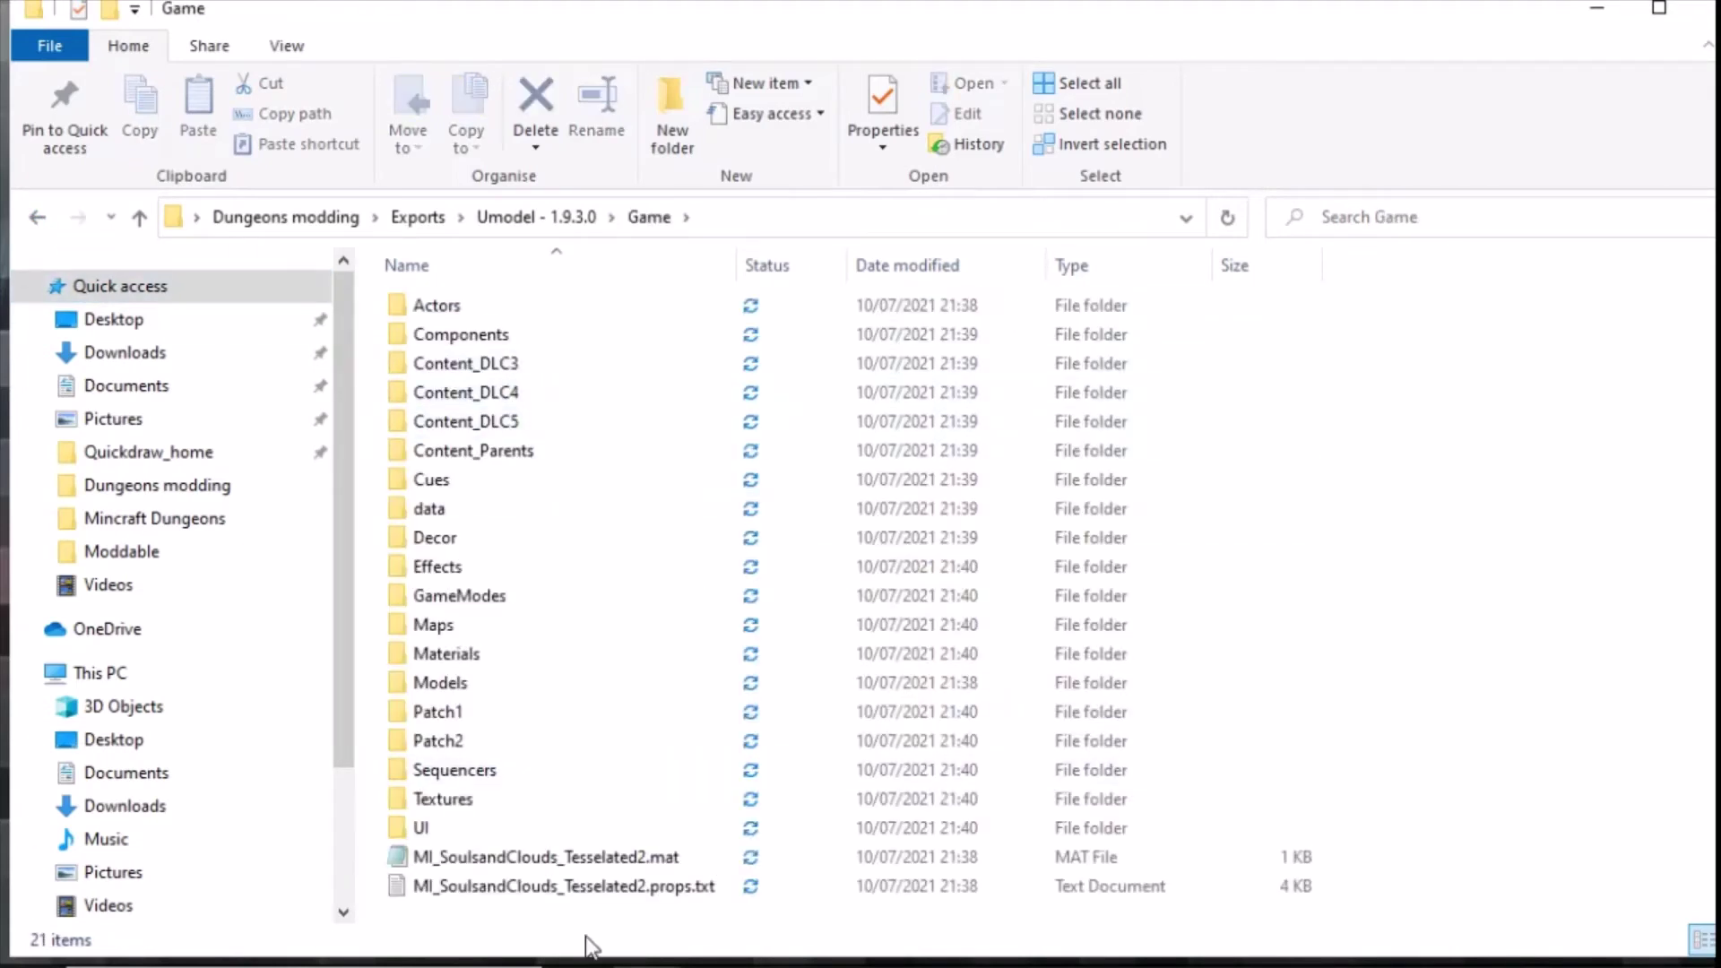
pyautogui.doubleClick(459, 306)
pyautogui.click(480, 305)
pyautogui.doubleClick(480, 307)
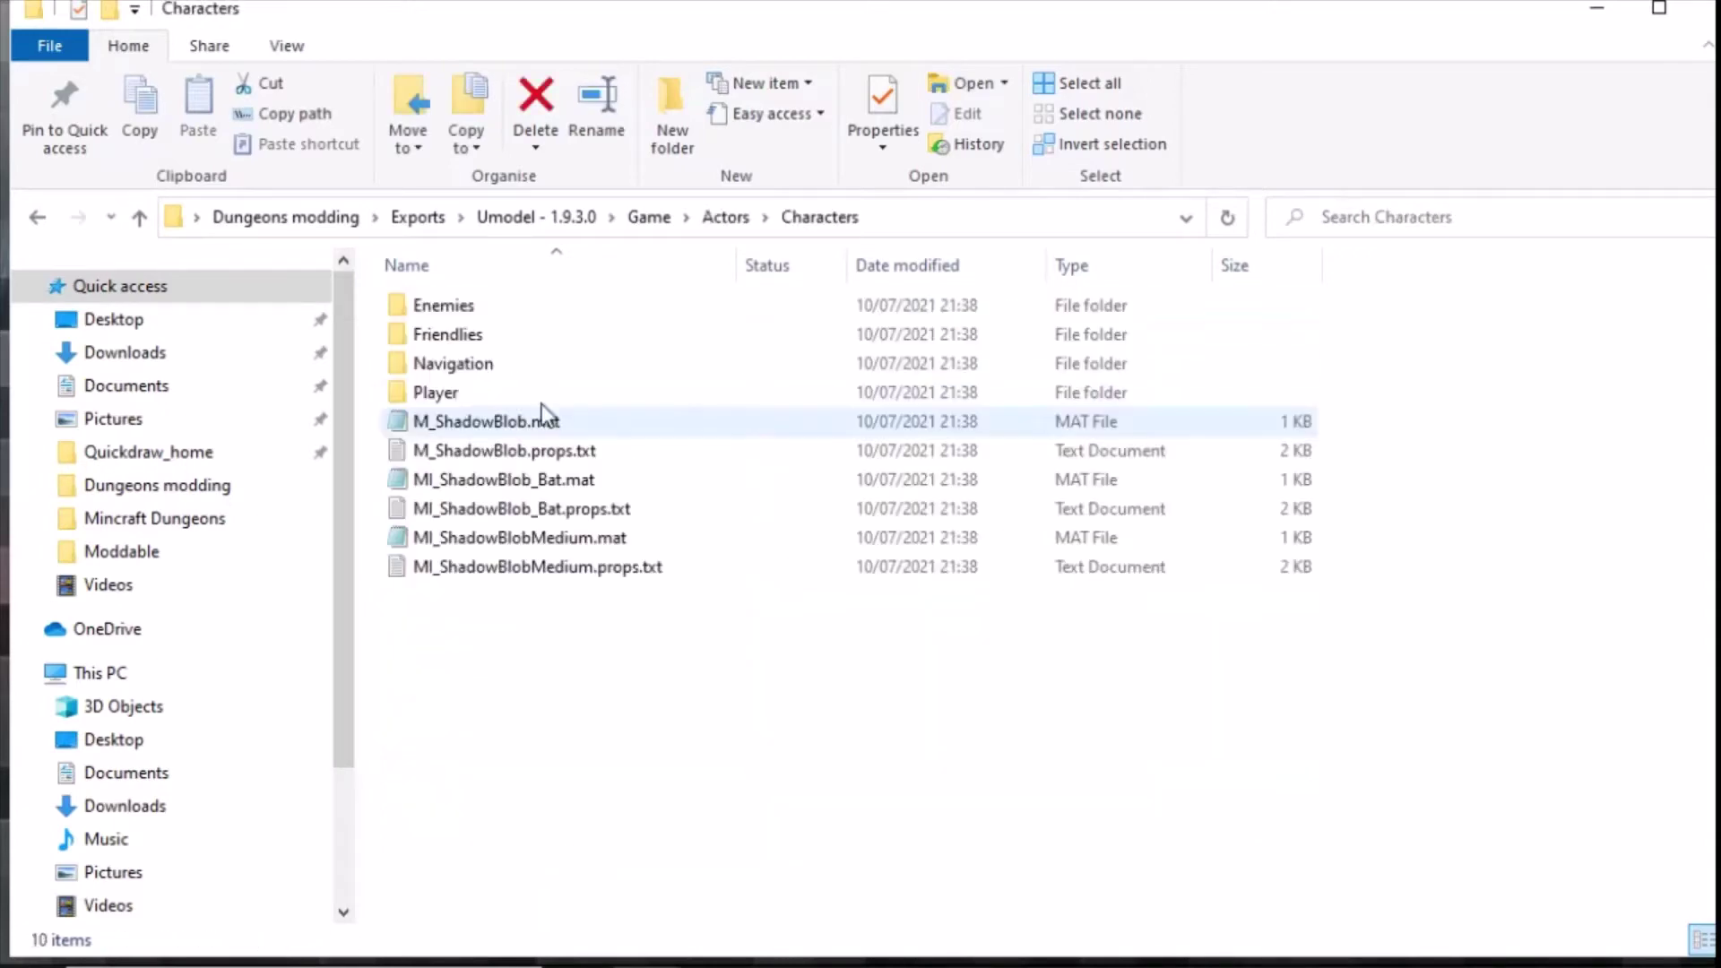
pyautogui.doubleClick(457, 310)
pyautogui.scroll(-8, 514, 452)
pyautogui.scroll(8, 556, 560)
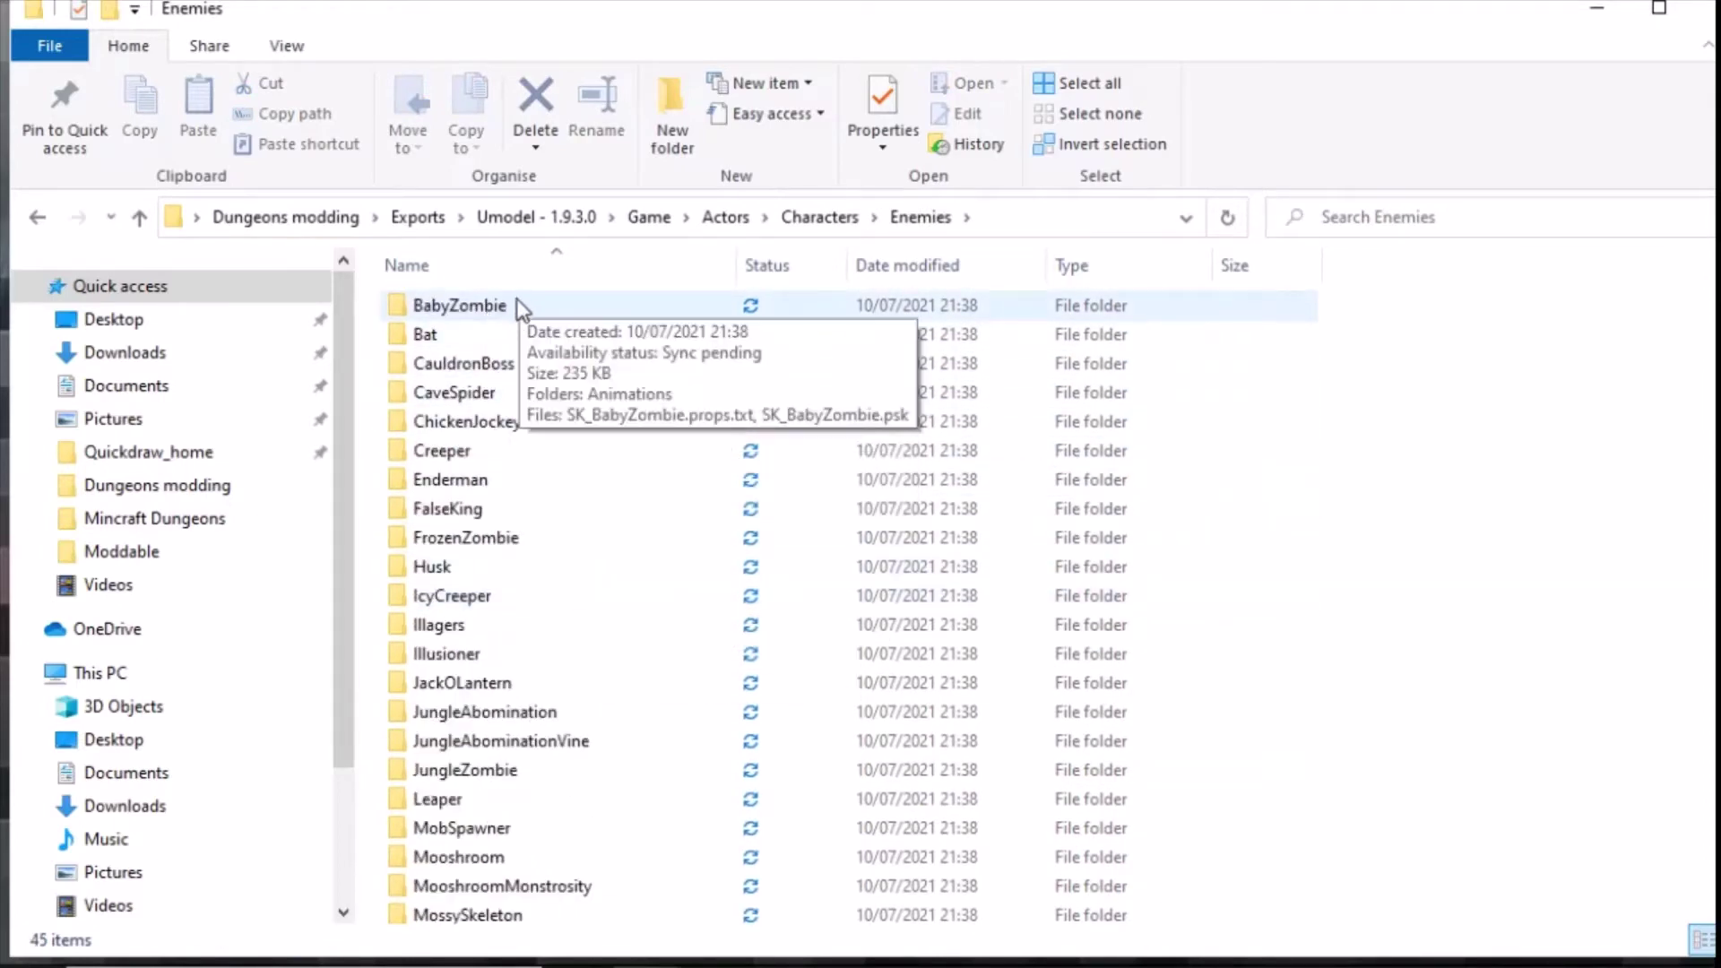
# Open the Enderman folder and select its T_Enderman.png texture
pyautogui.doubleClick(462, 306)
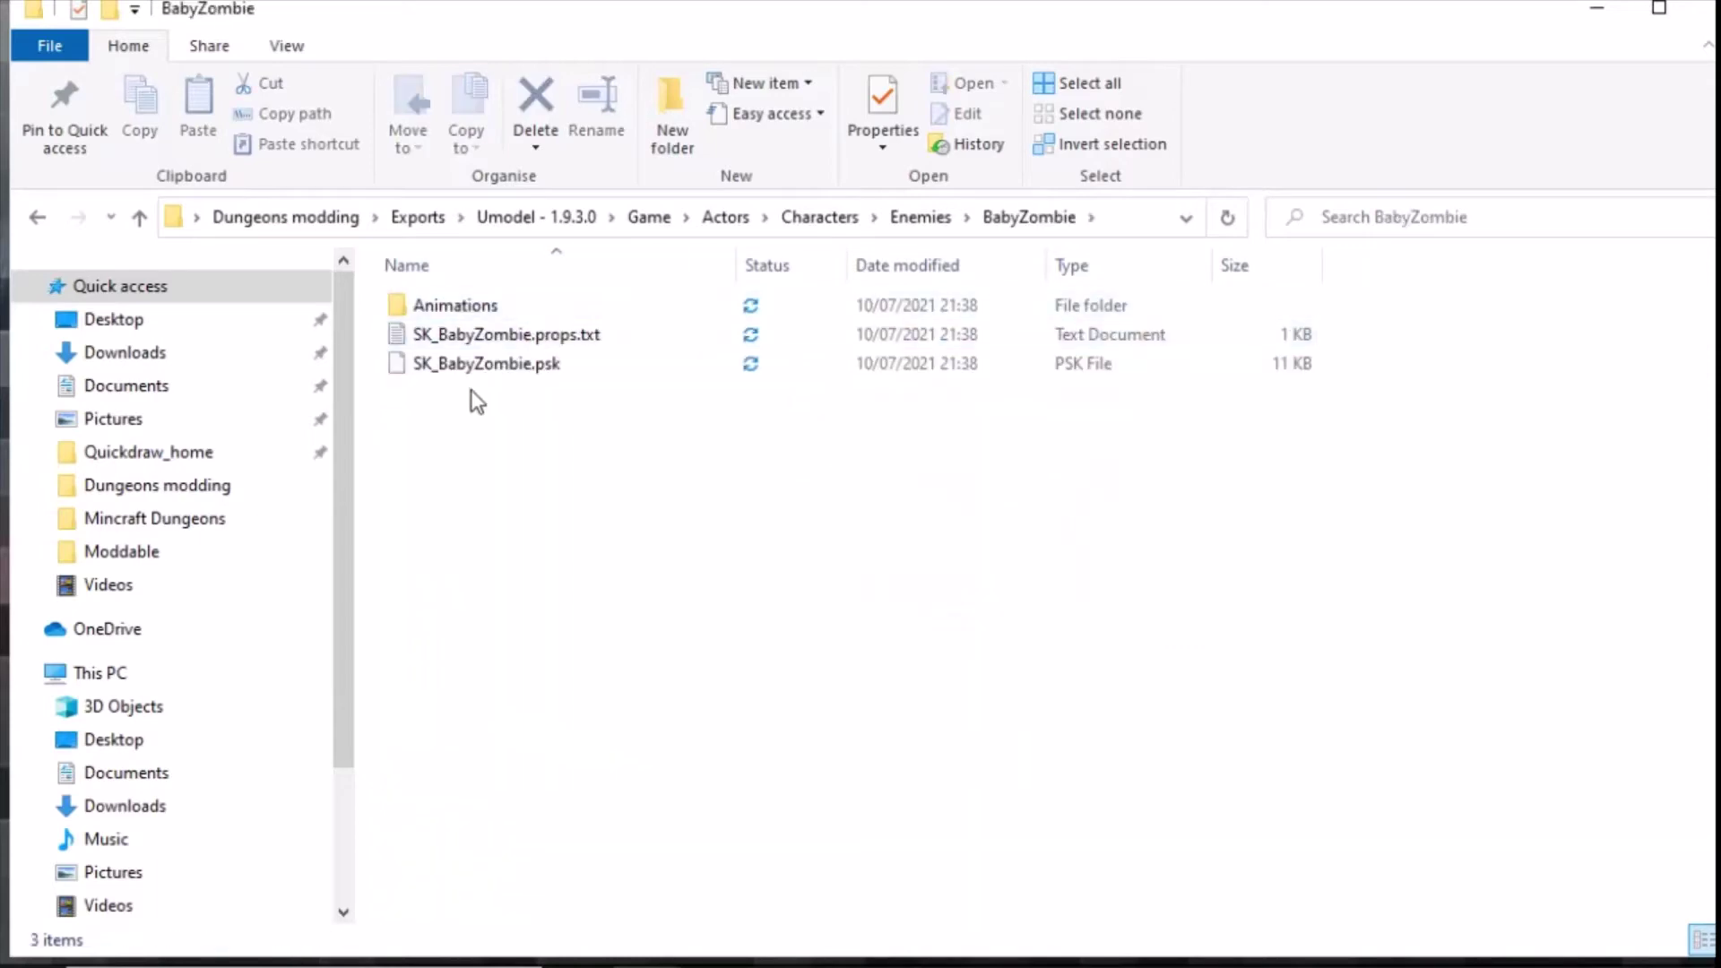
pyautogui.click(36, 217)
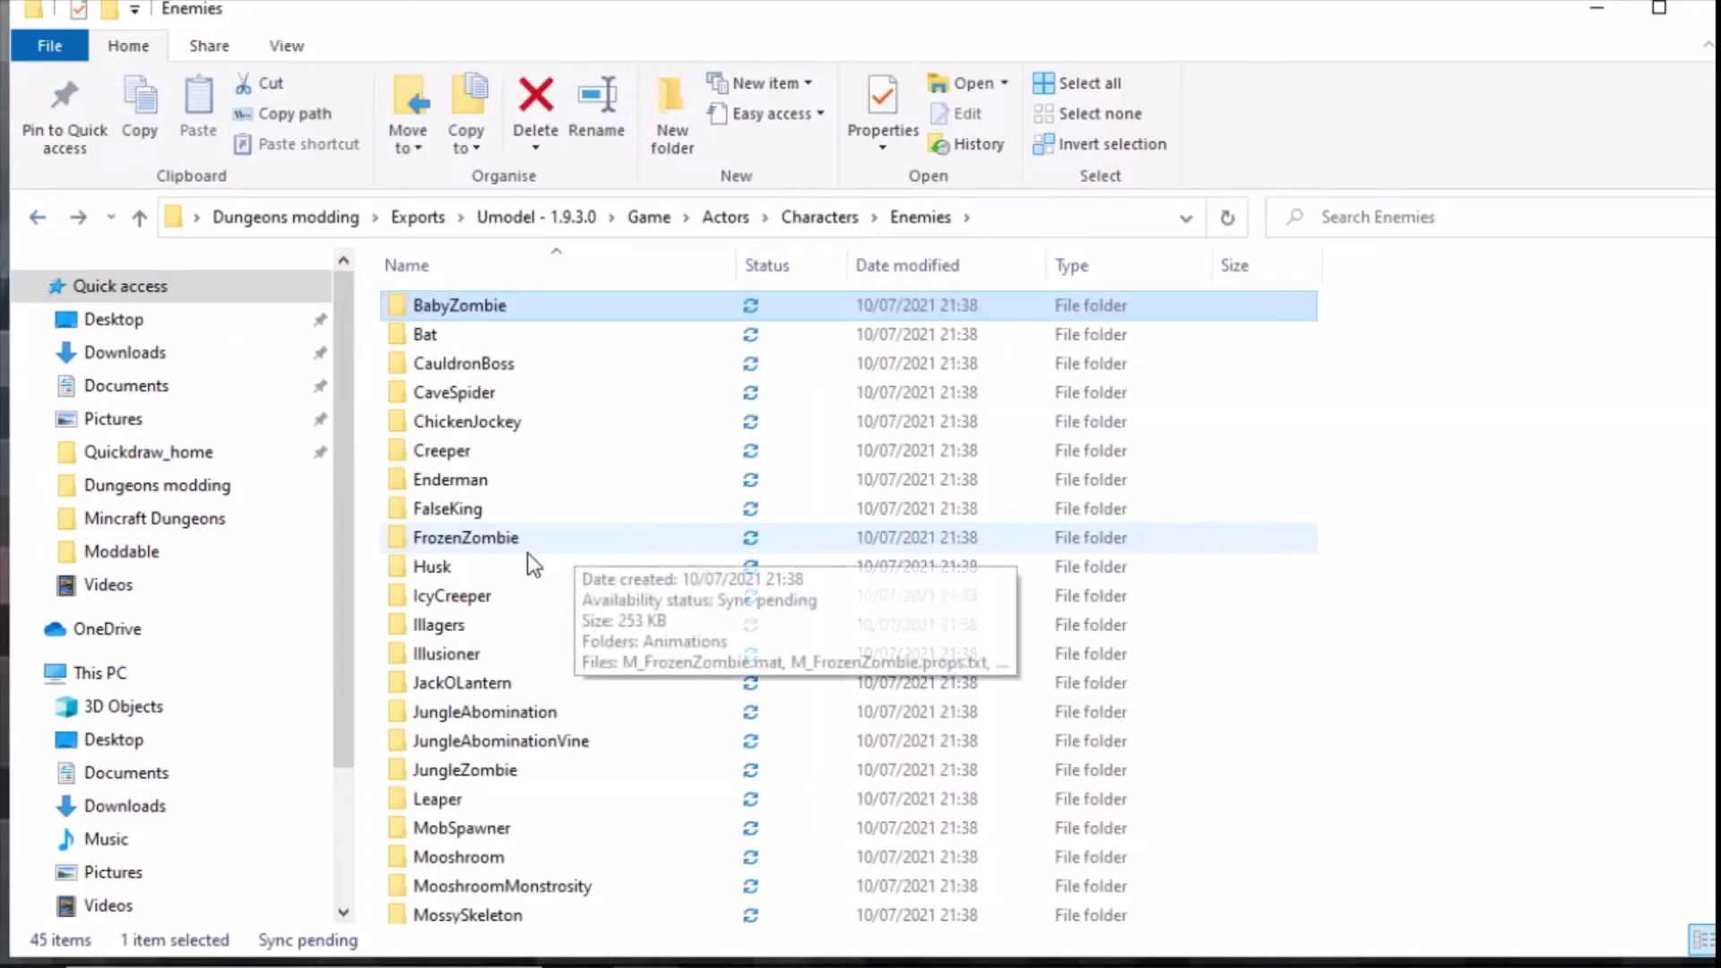
pyautogui.click(470, 480)
pyautogui.doubleClick(469, 481)
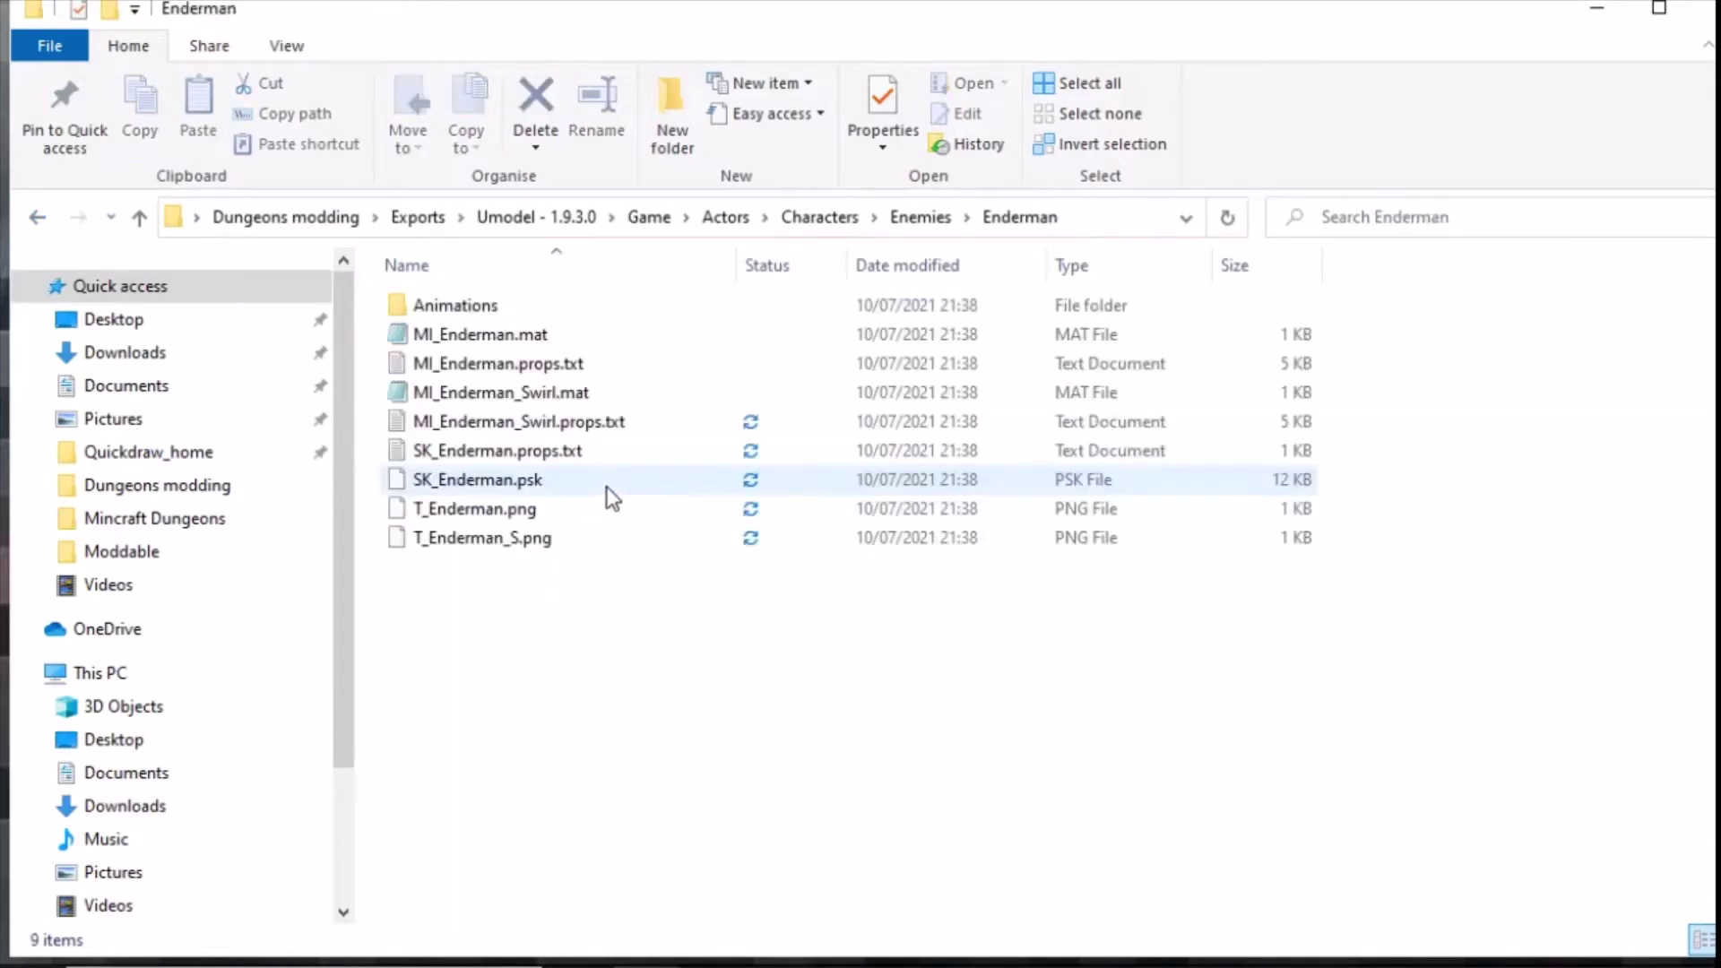
pyautogui.click(527, 510)
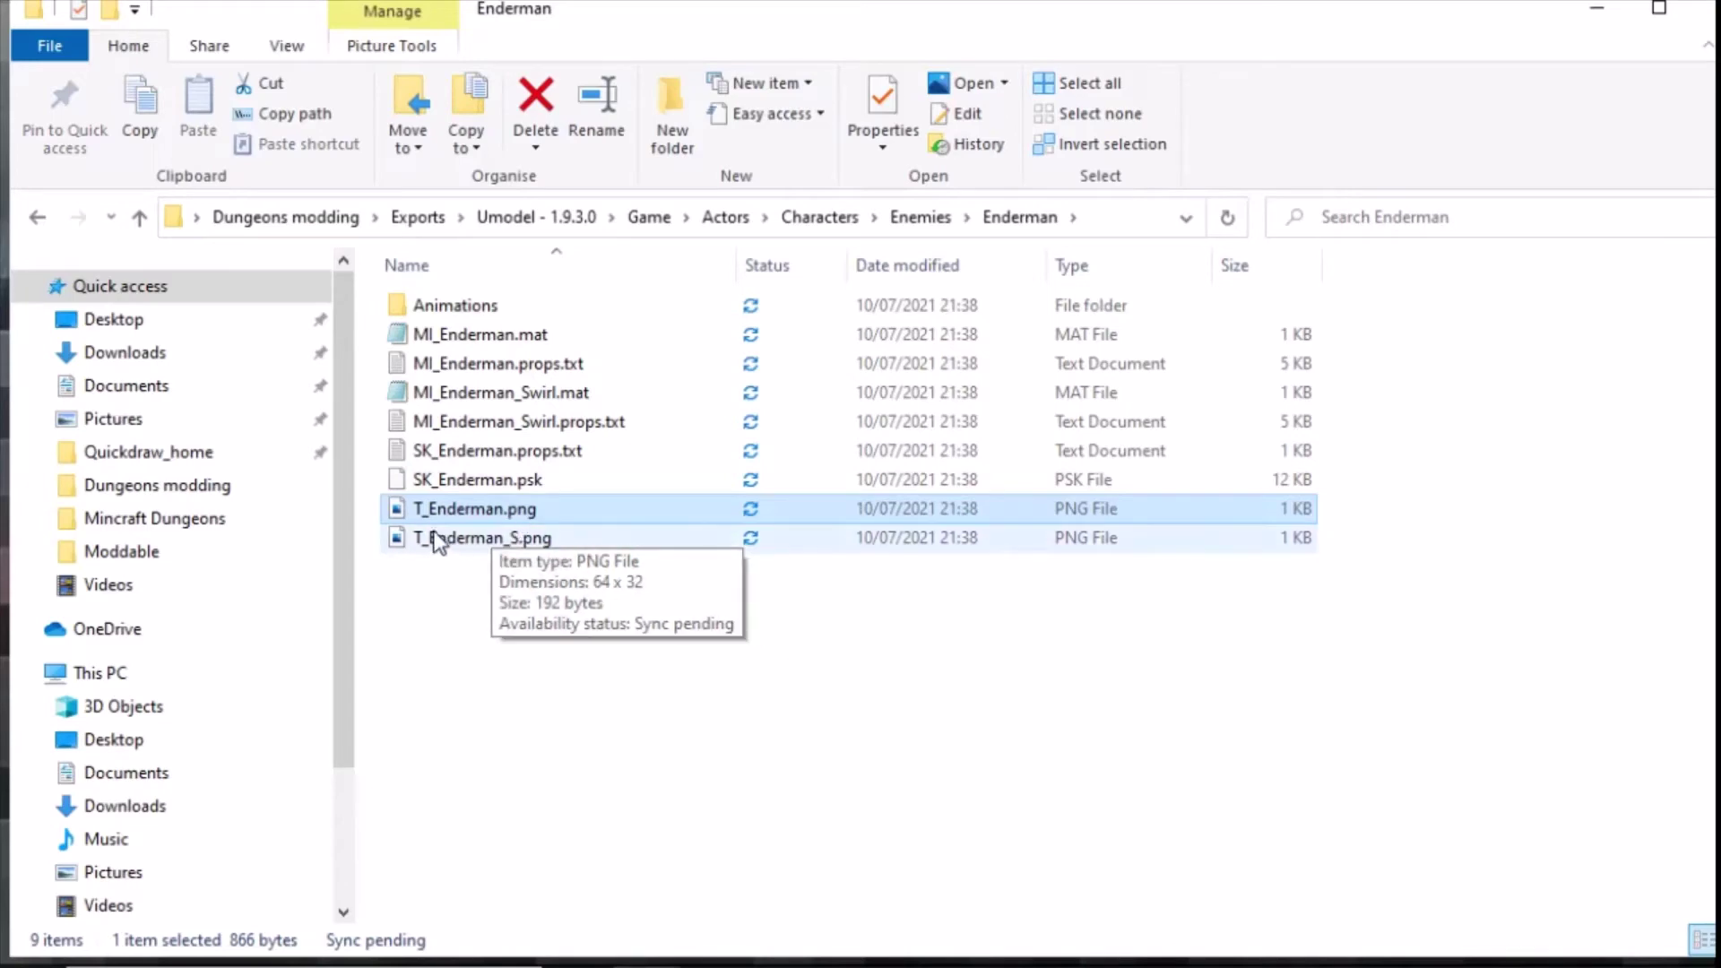
# View T_Enderman.png zoomed in Photos, then close it and go back to the Enemies folder
pyautogui.doubleClick(466, 518)
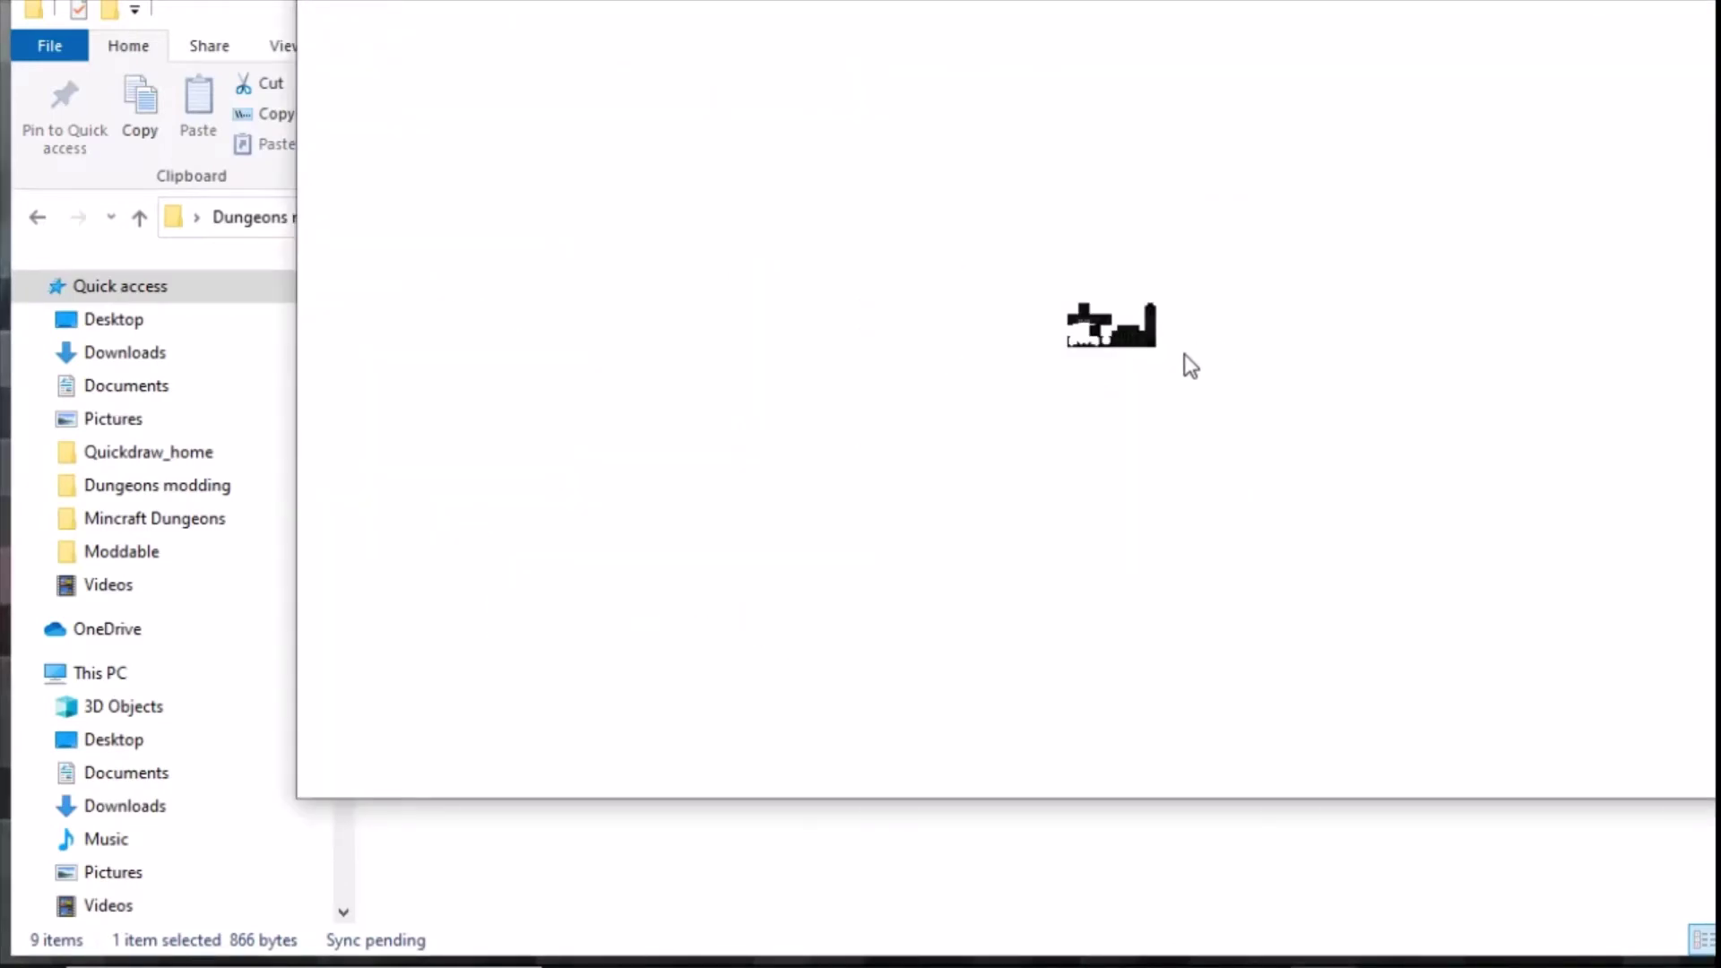
pyautogui.scroll(4, 1171, 363)
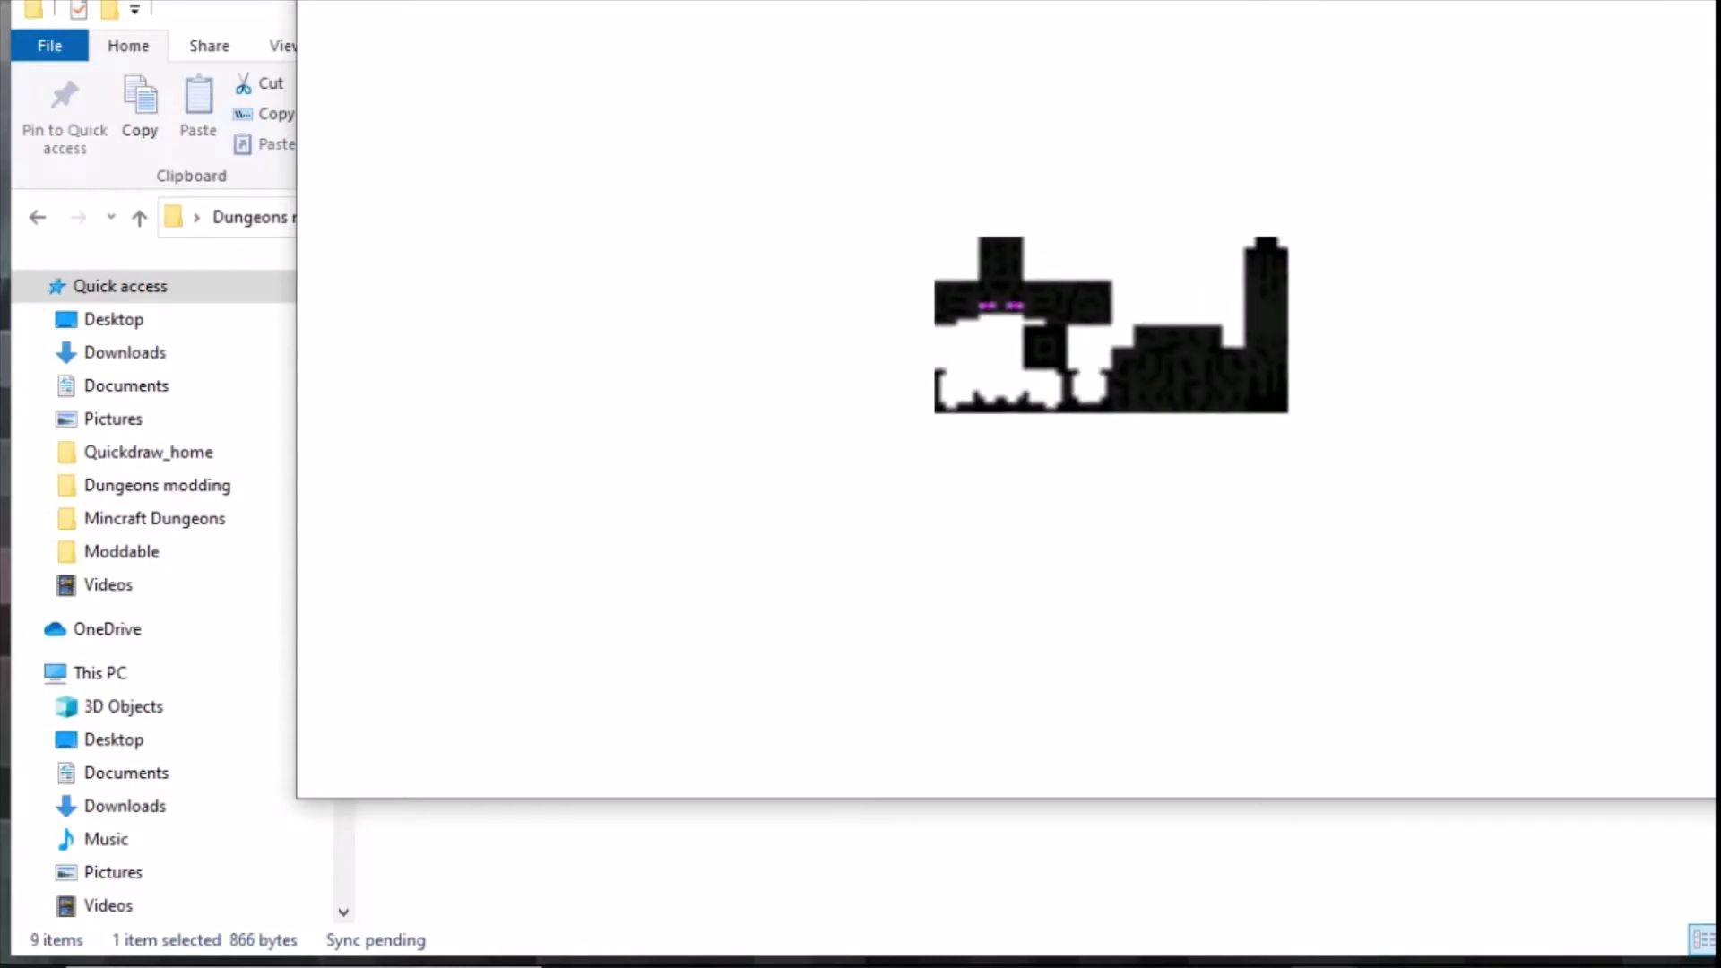
pyautogui.hotkey('alt', 'F4')
pyautogui.click(34, 221)
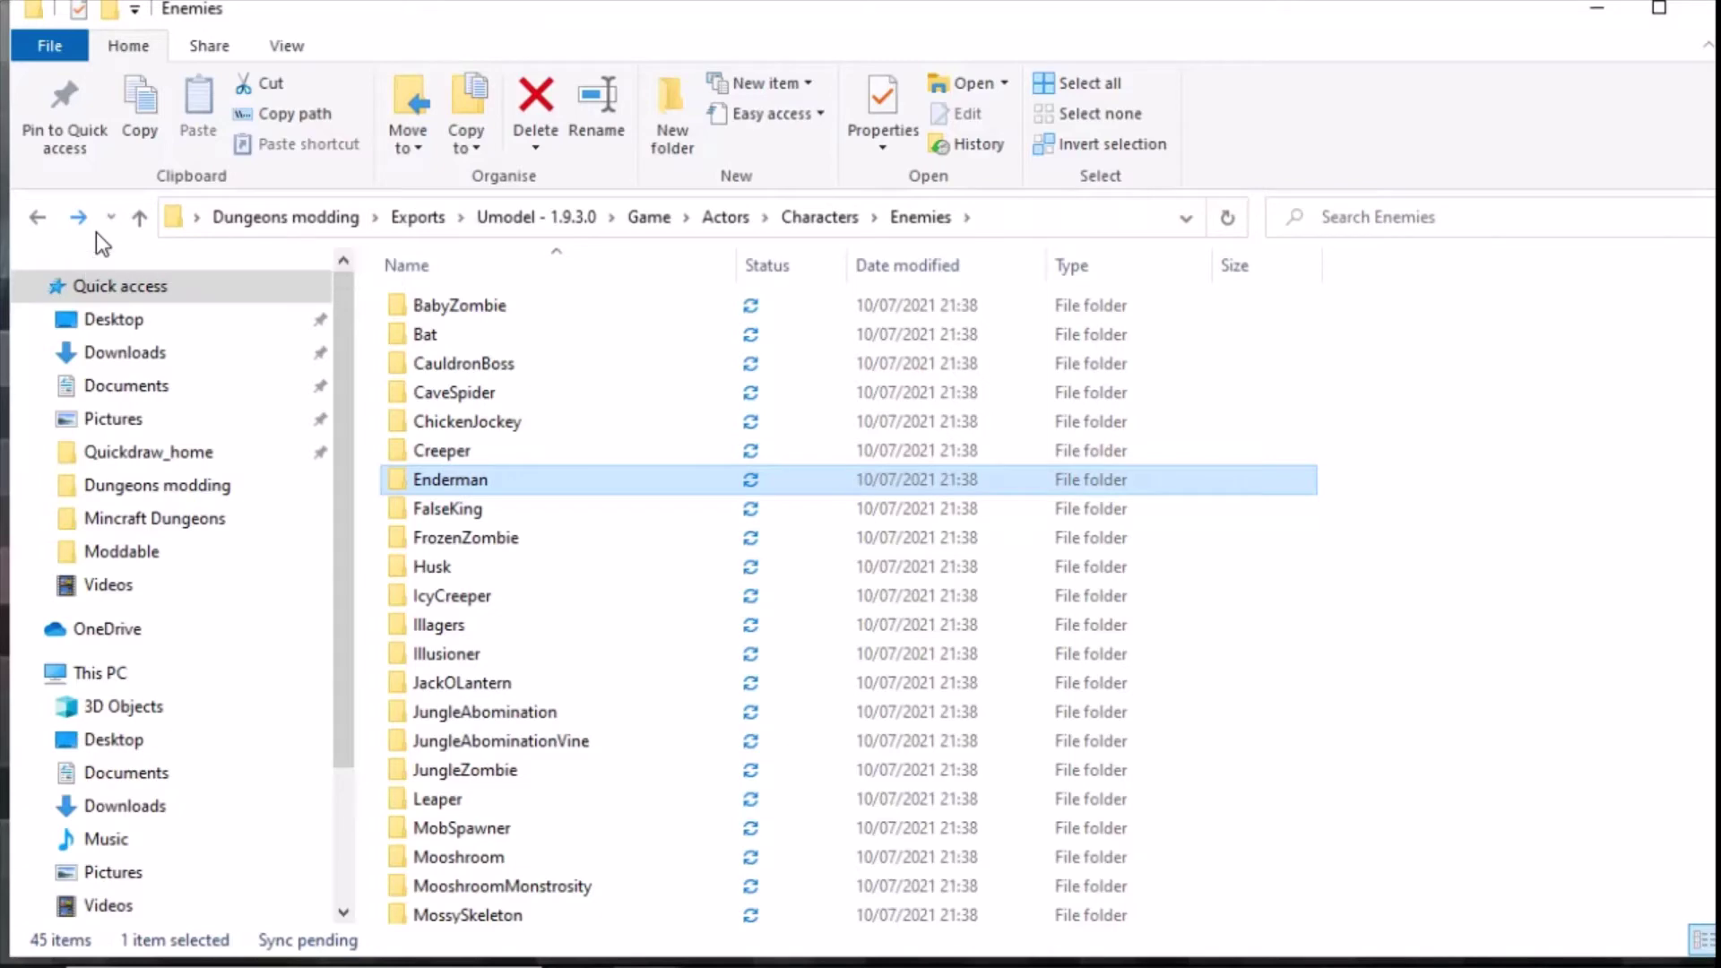
# Create a new folder named 'BMS - 1.9.3.0' inside the Exports folder
pyautogui.hotkey('alt', 'Tab')
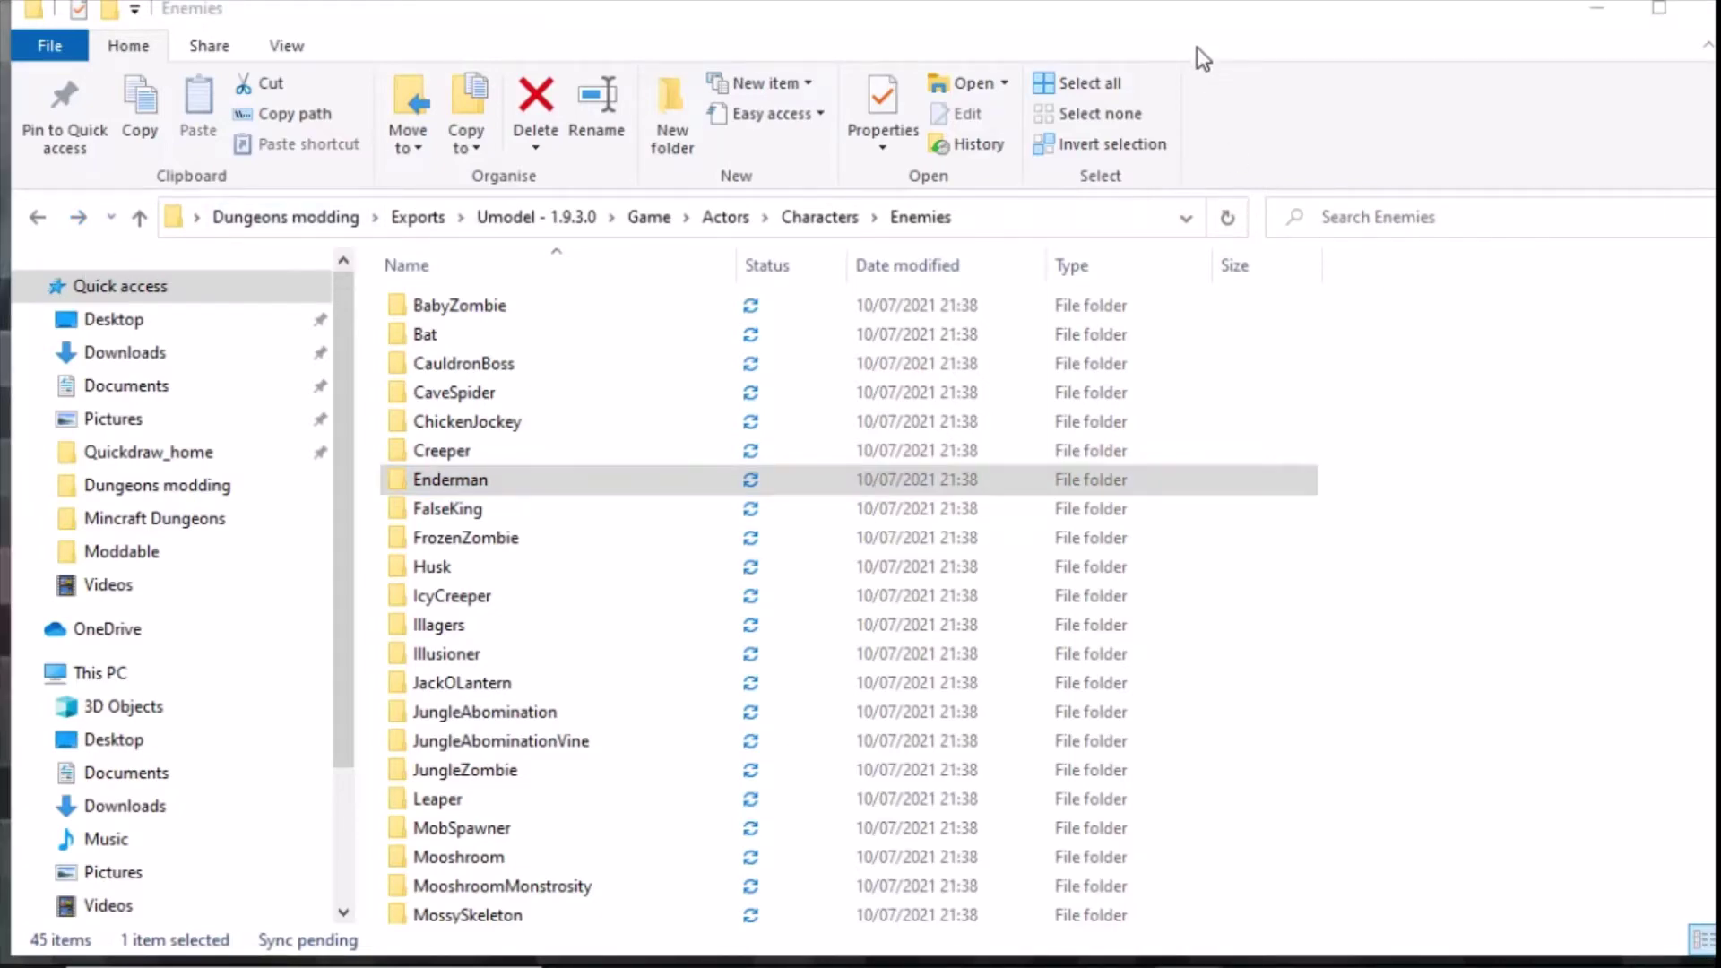
pyautogui.click(1154, 30)
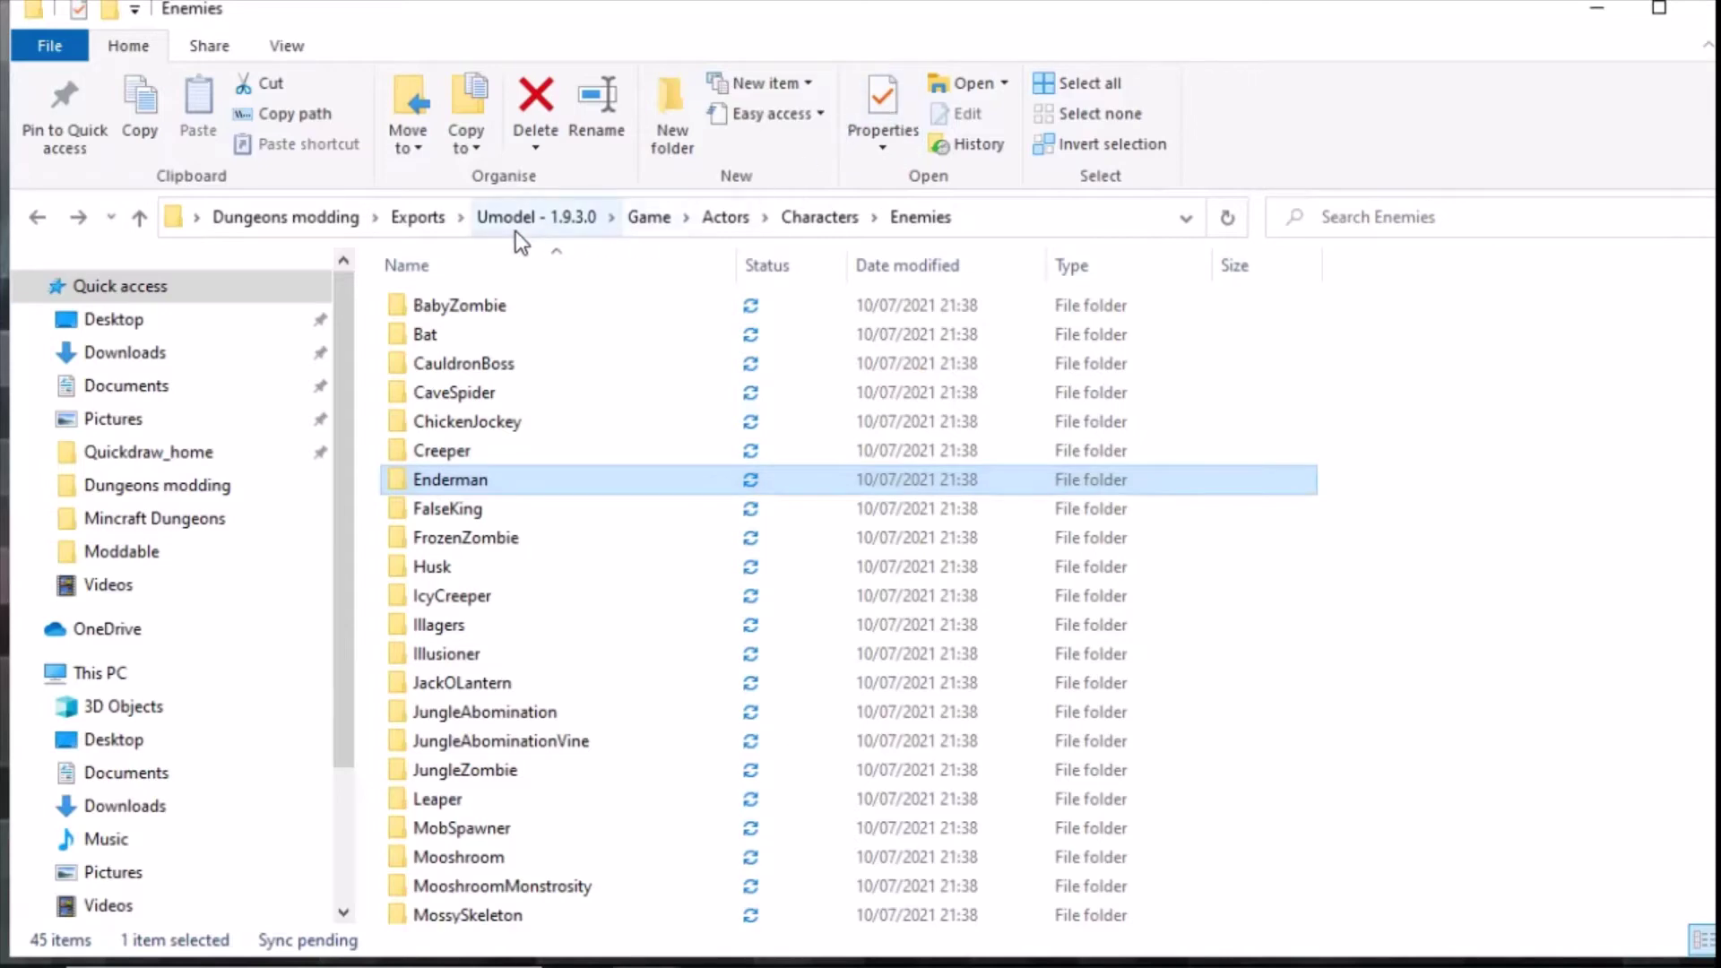
pyautogui.click(421, 218)
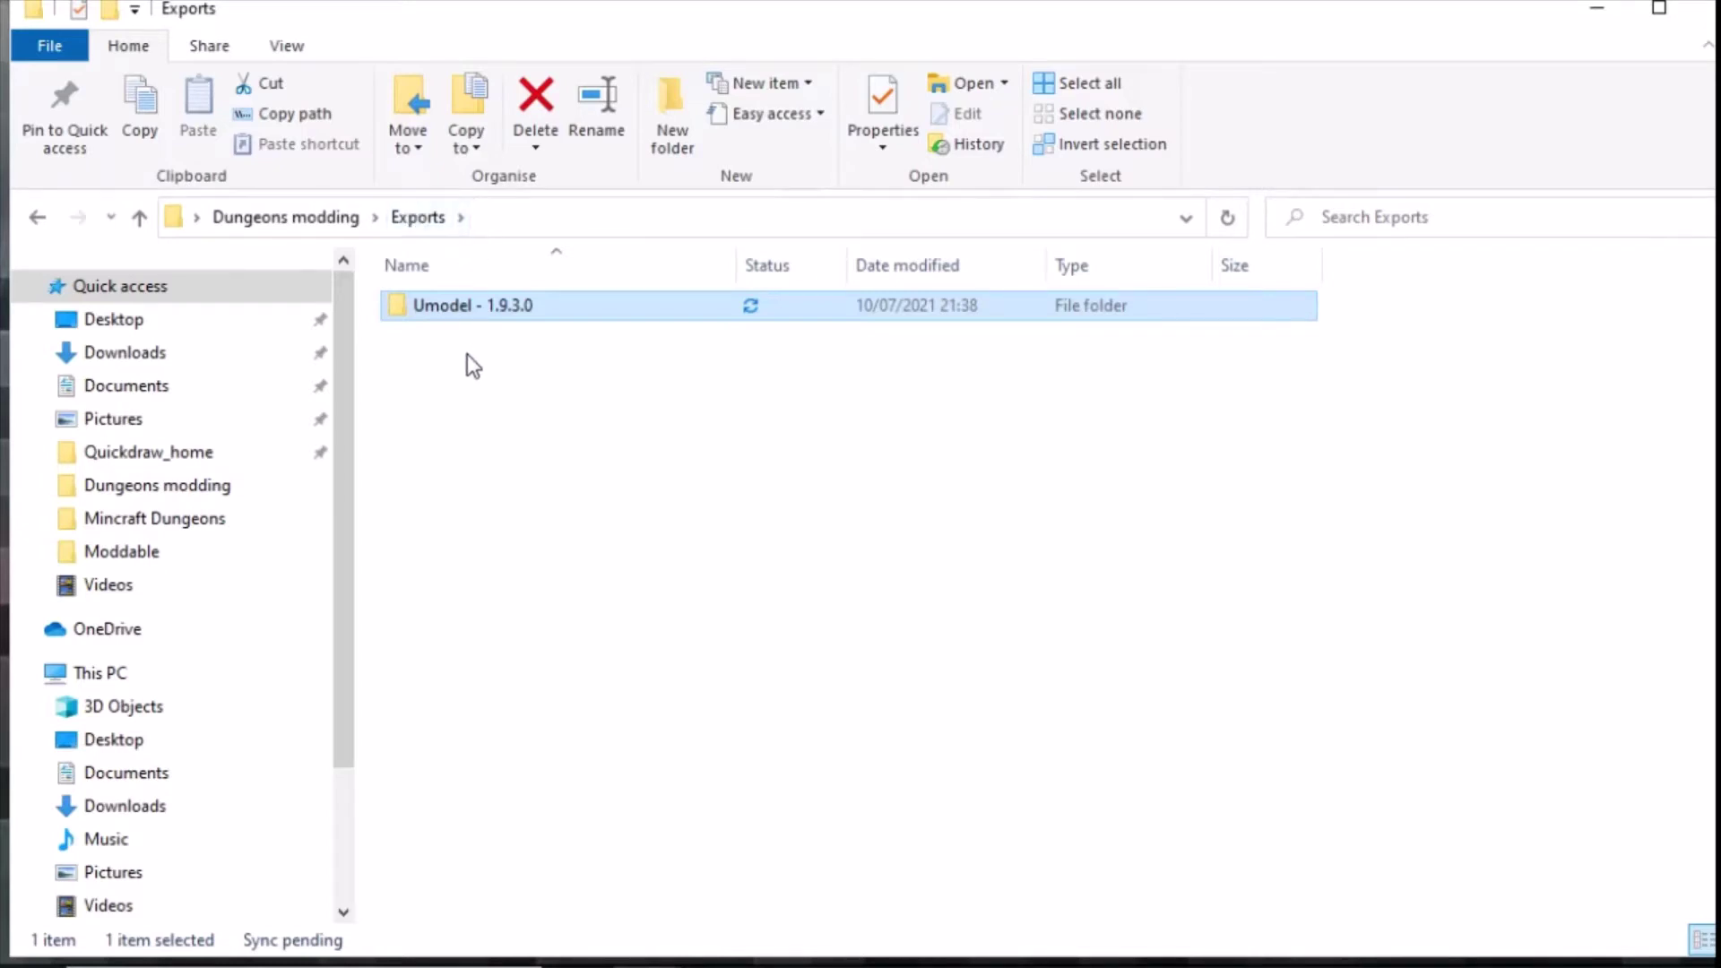
pyautogui.click(474, 389)
pyautogui.click(304, 217)
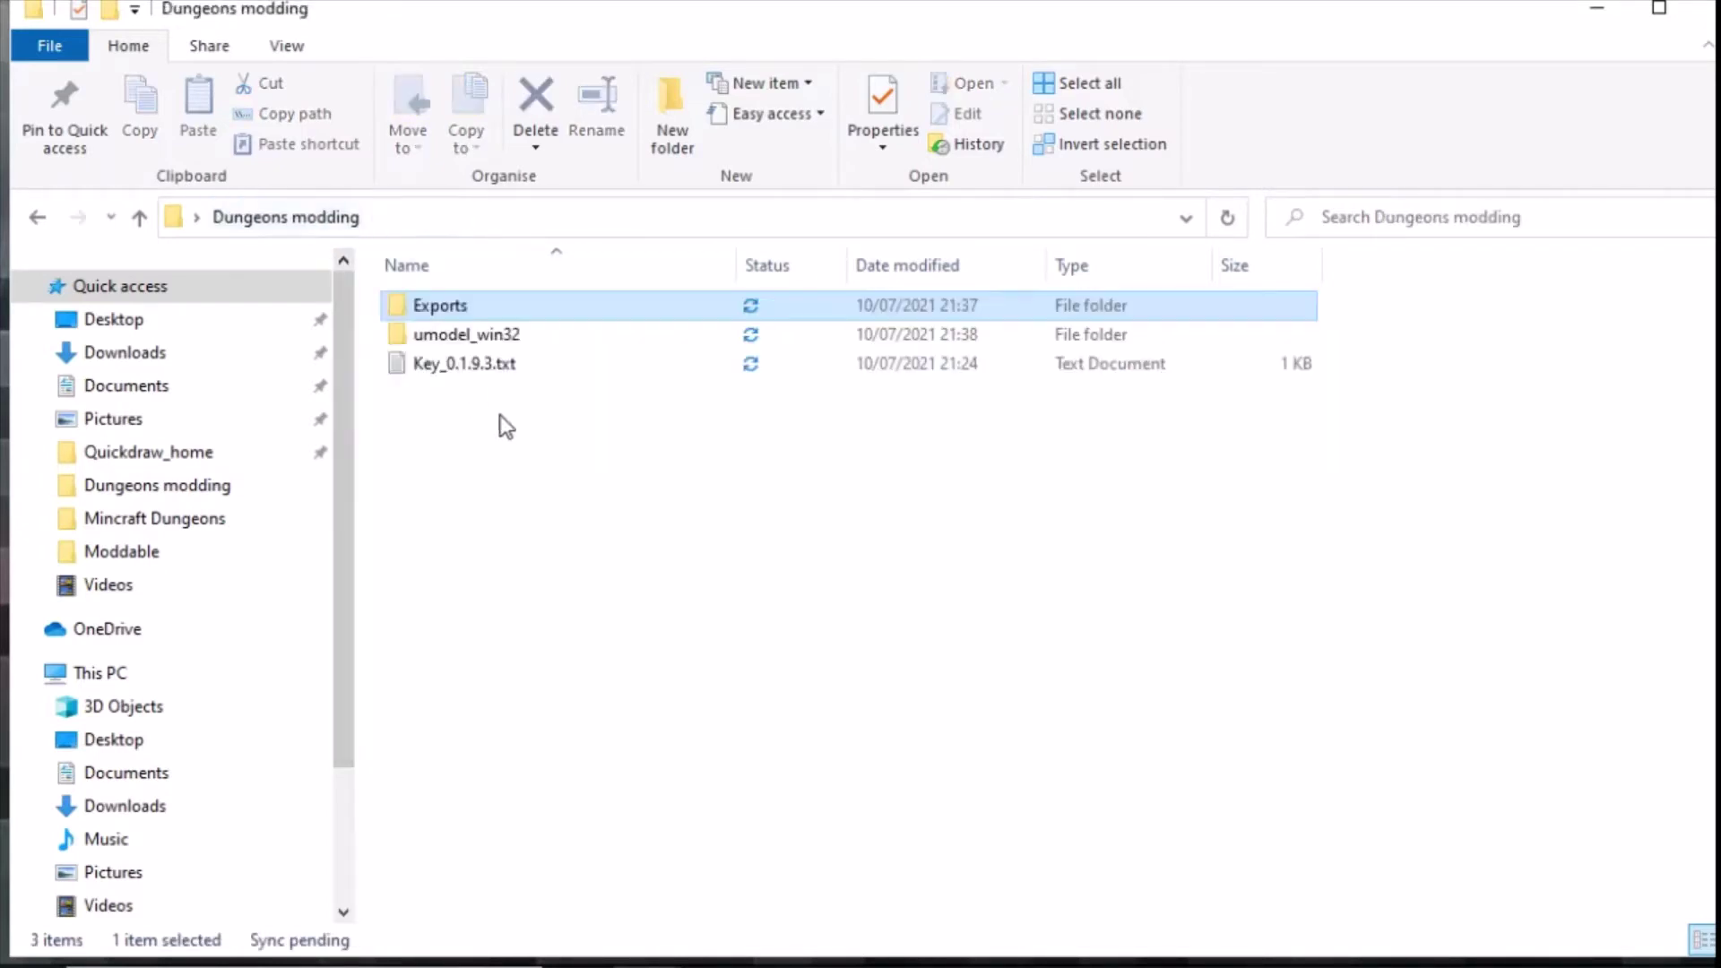
pyautogui.doubleClick(448, 309)
pyautogui.rightClick(446, 396)
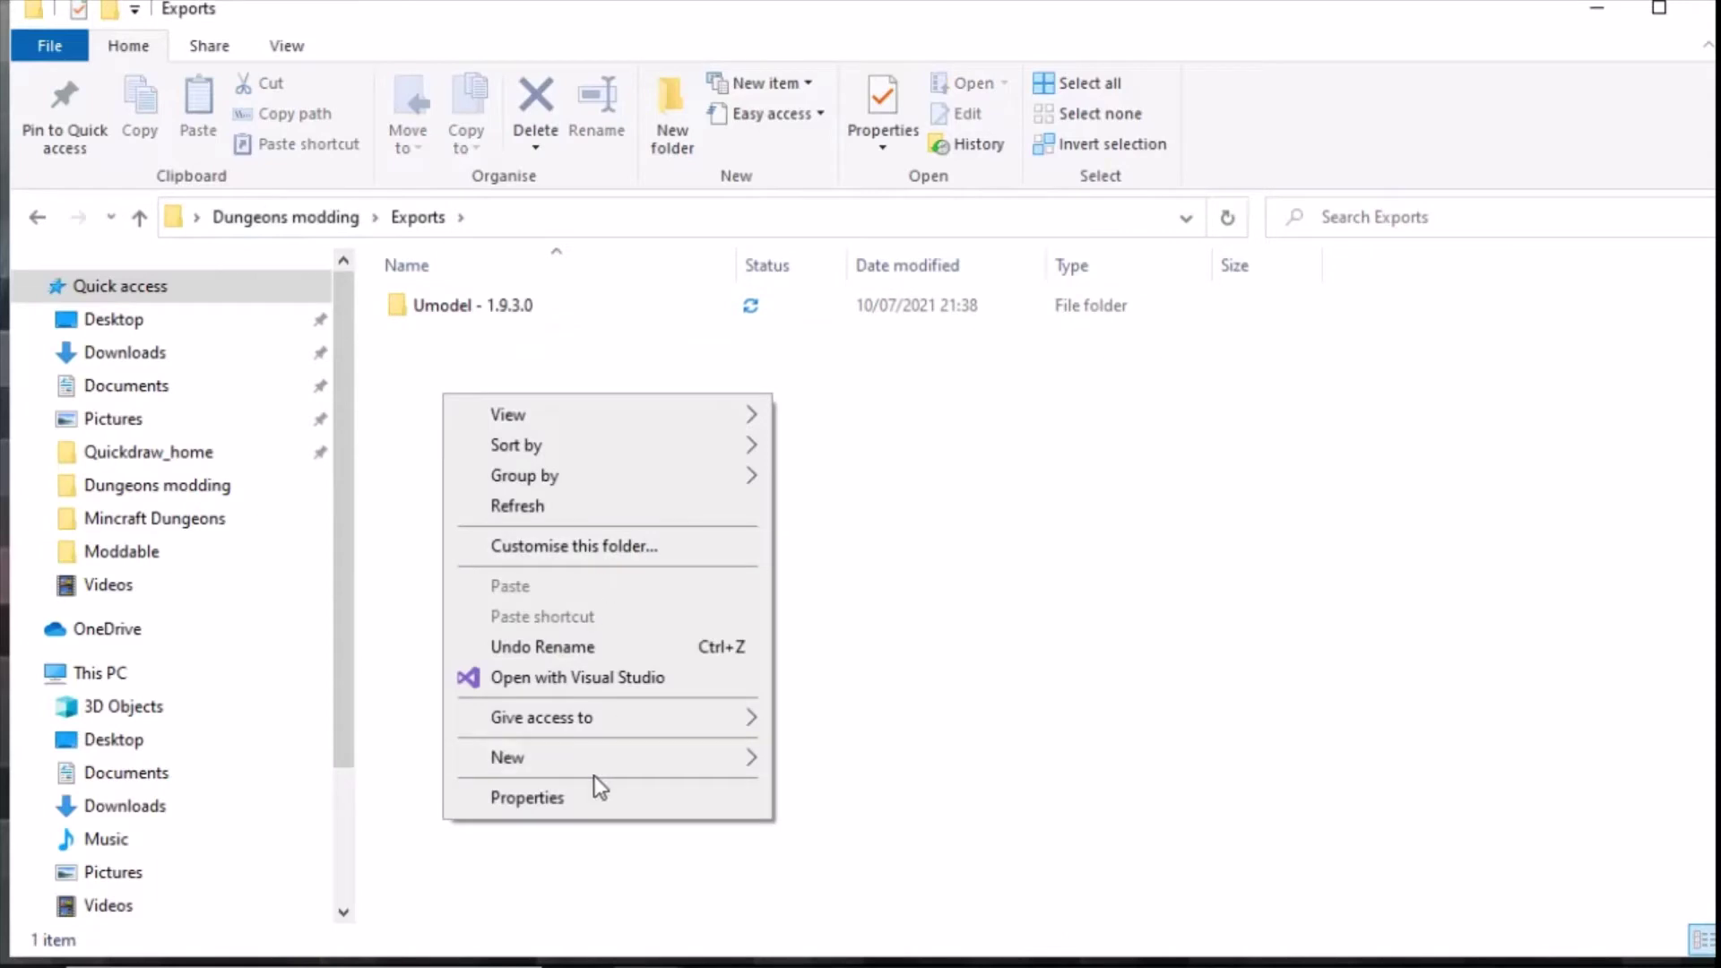
pyautogui.moveTo(602, 769)
pyautogui.click(950, 414)
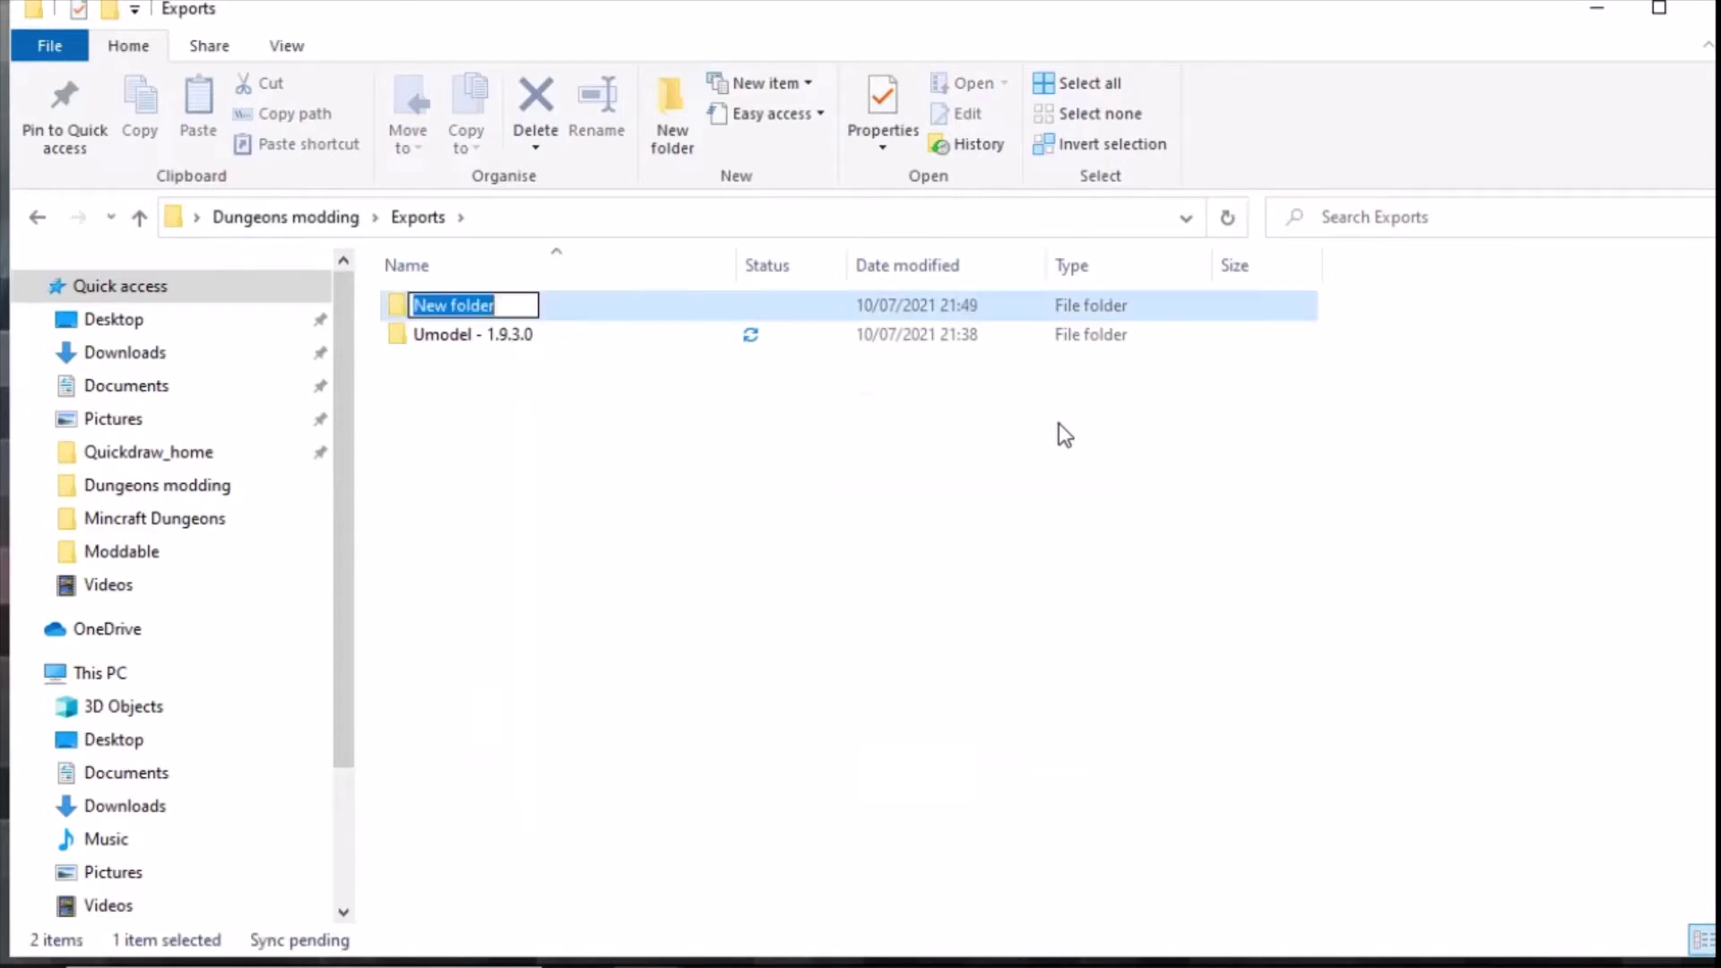
pyautogui.write('BMS - 1.9.3.0')
pyautogui.press('Return')
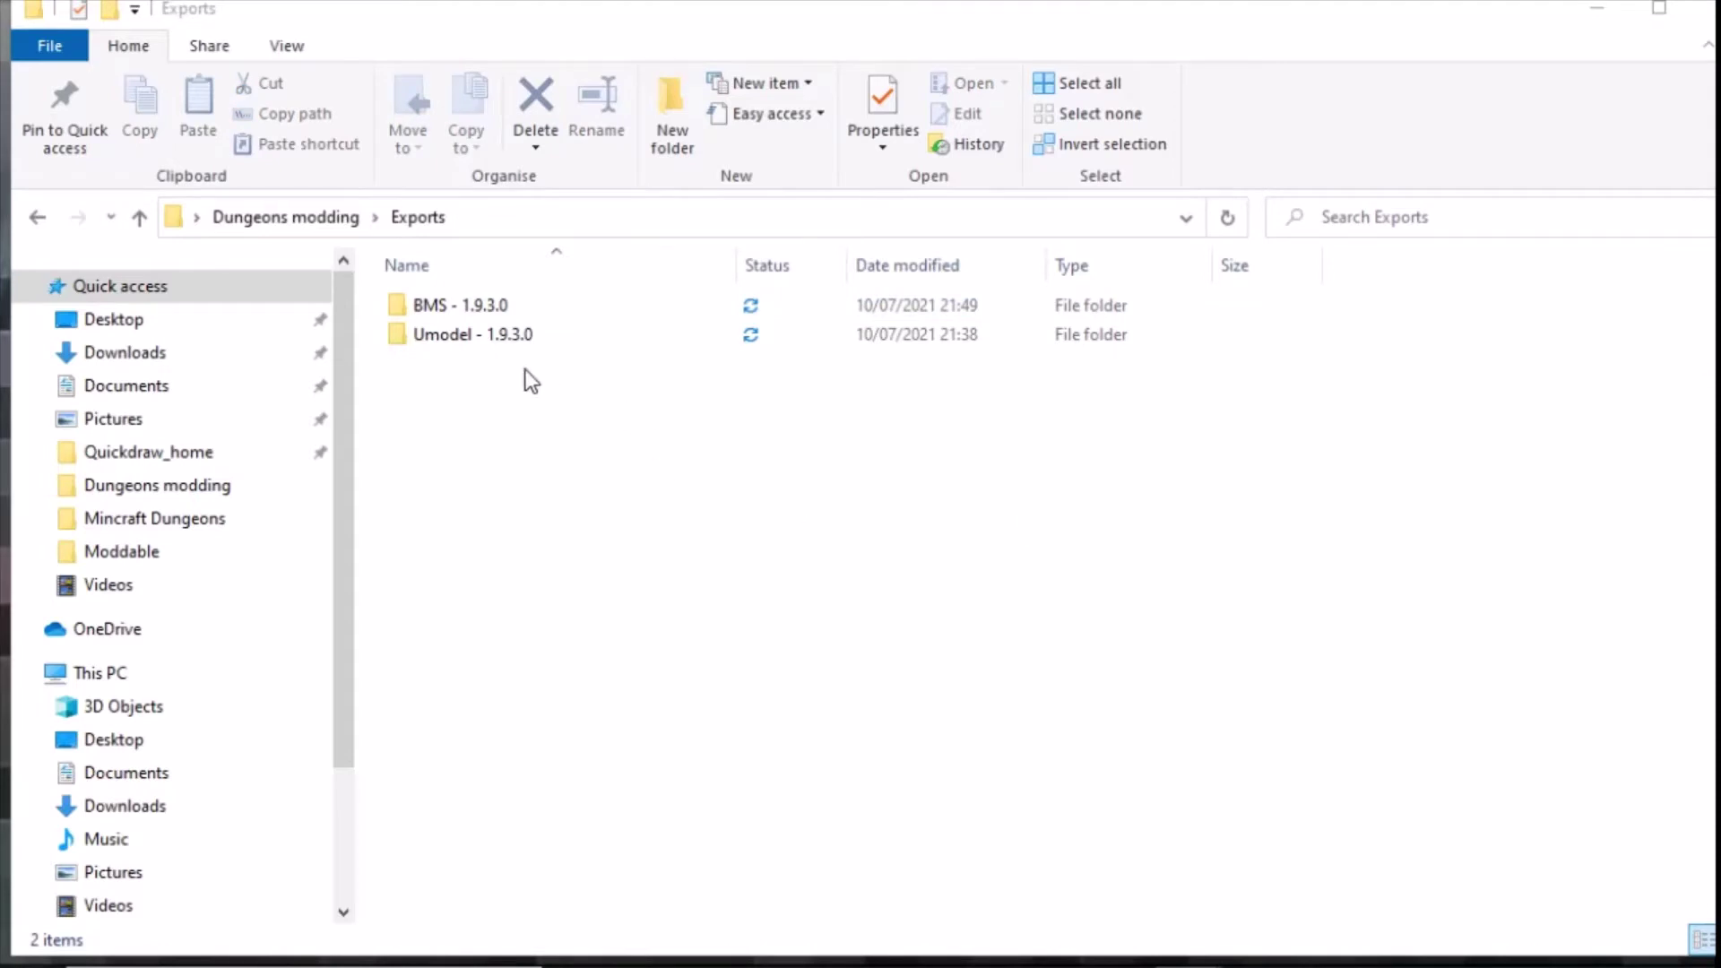
# Create an empty folder named 'BMS' in Dungeons modding and open it
pyautogui.click(304, 220)
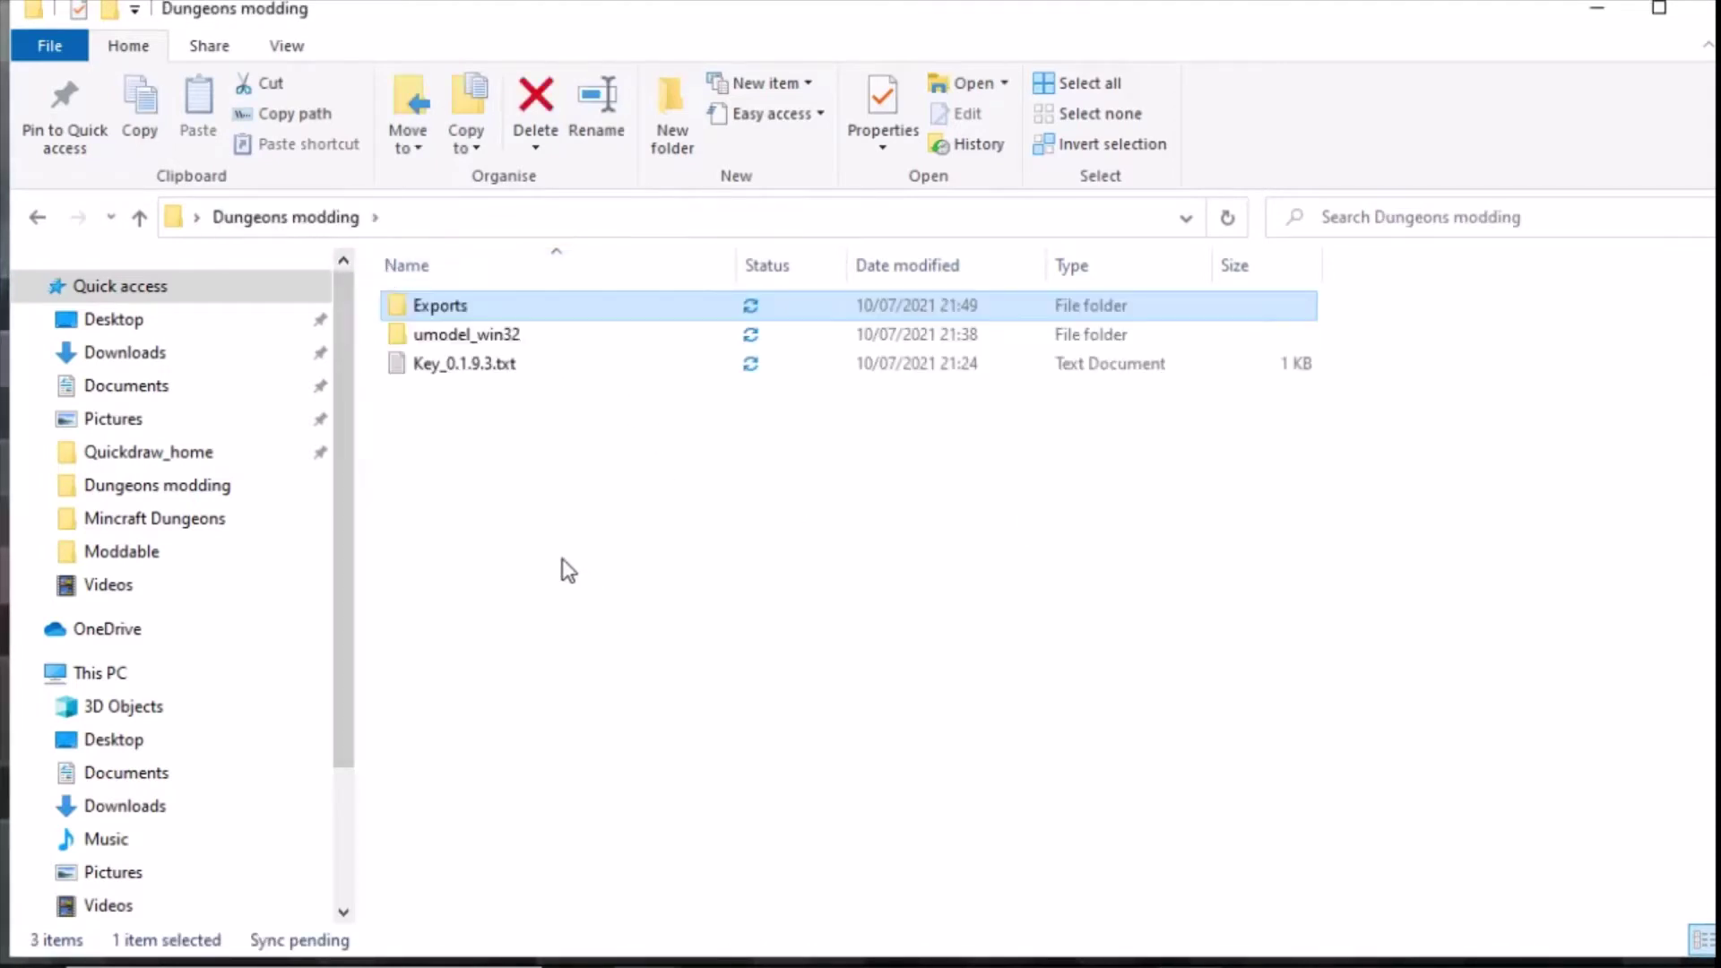
pyautogui.rightClick(493, 438)
pyautogui.moveTo(724, 795)
pyautogui.click(943, 452)
pyautogui.write('BMS')
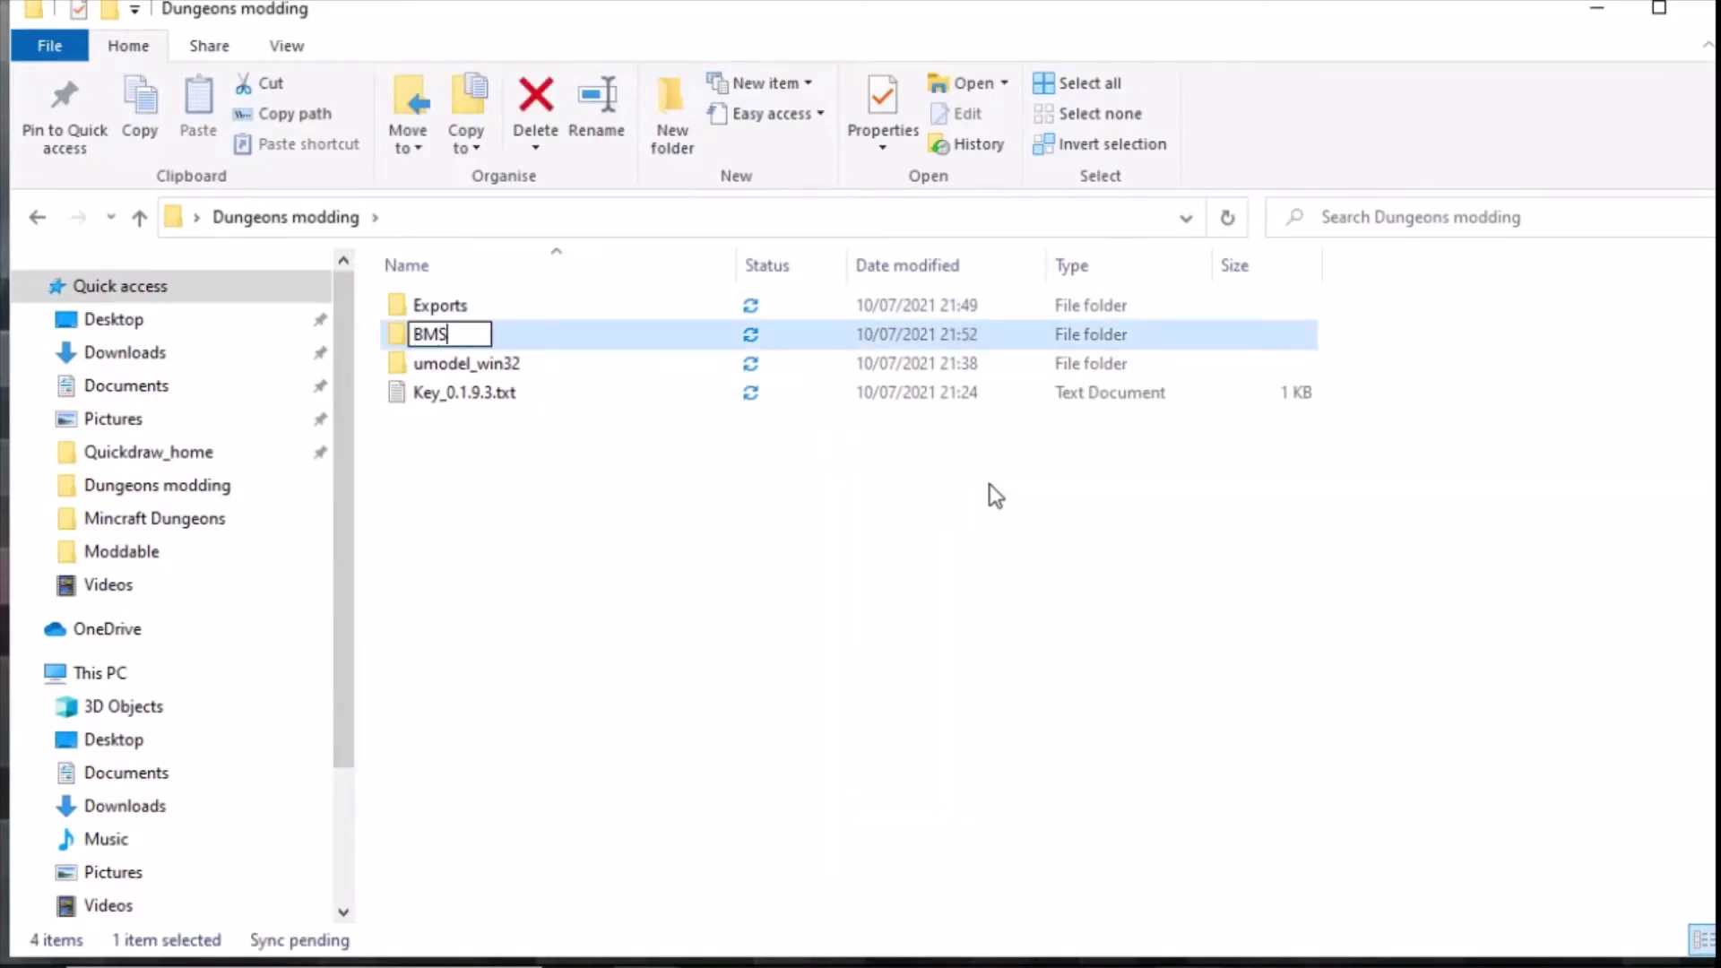
pyautogui.press('Return')
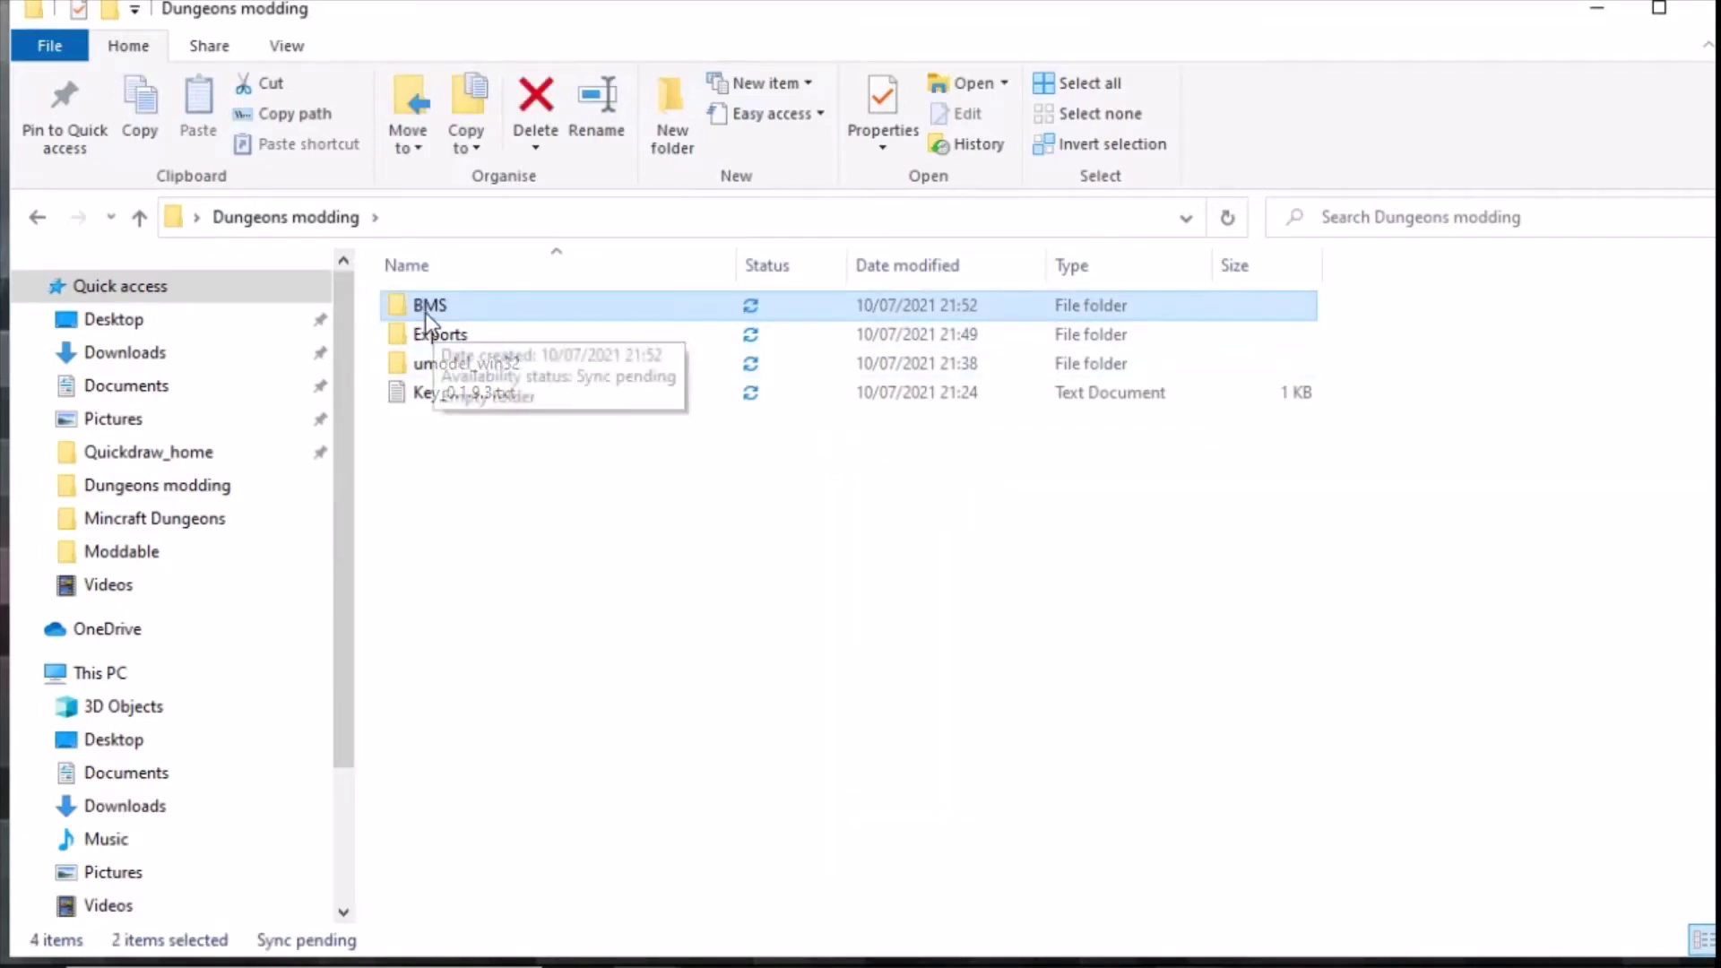
pyautogui.doubleClick(425, 310)
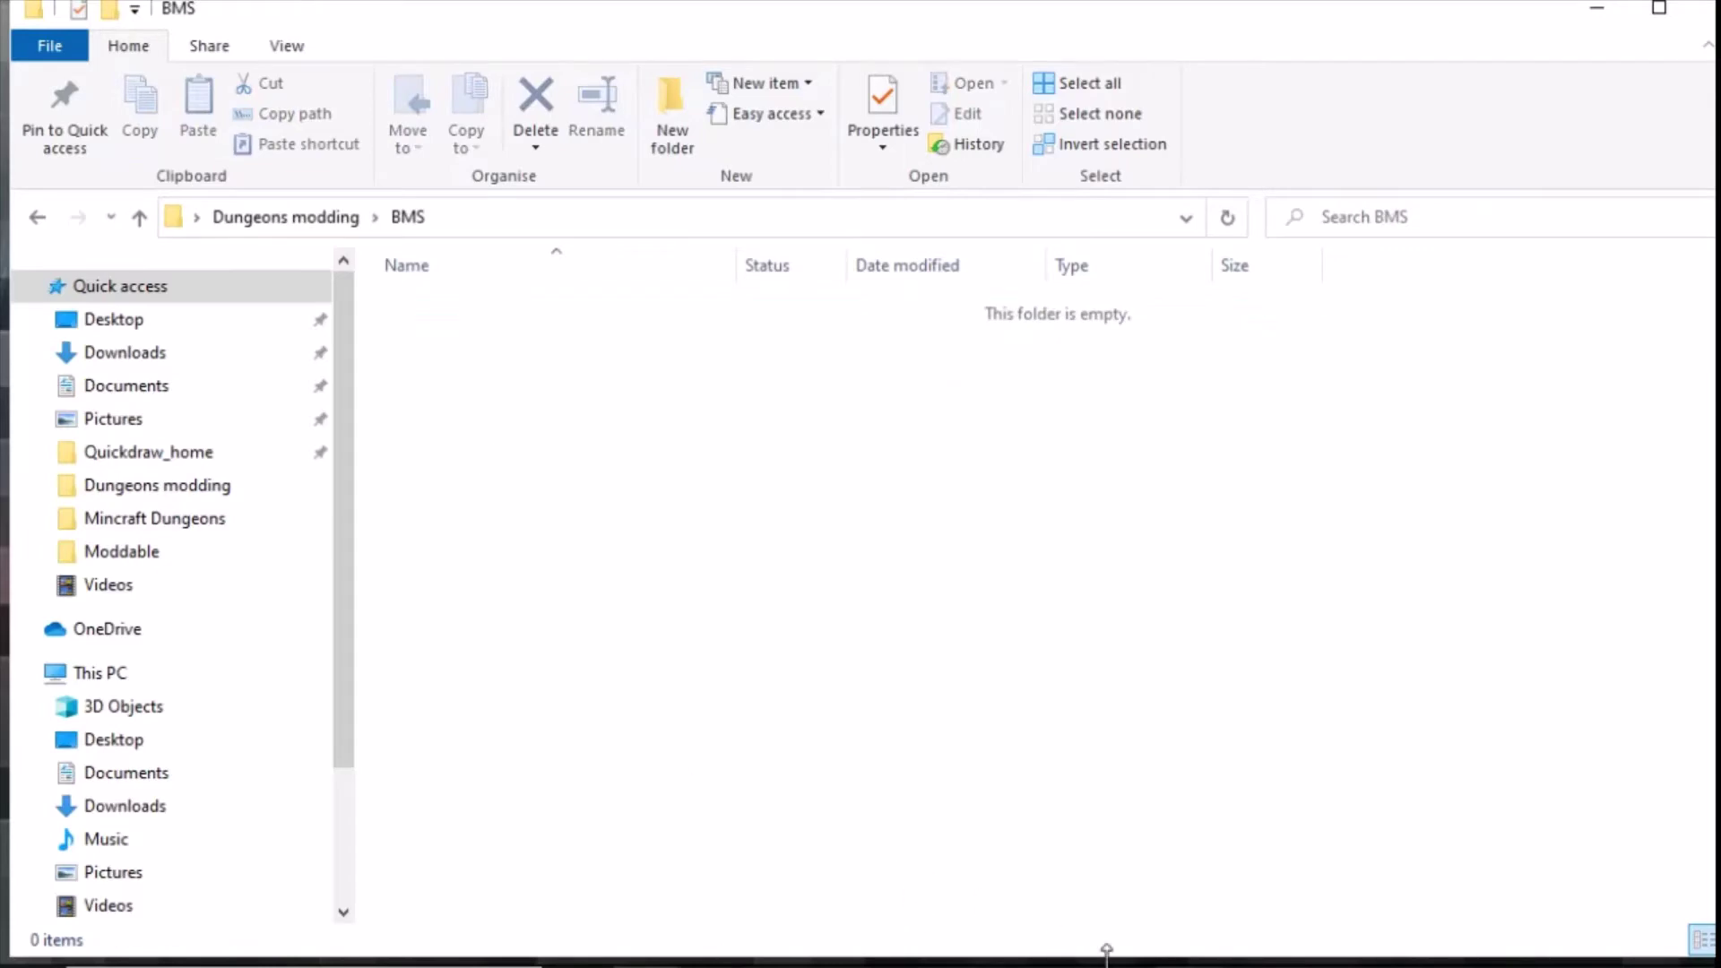
pyautogui.click(1166, 955)
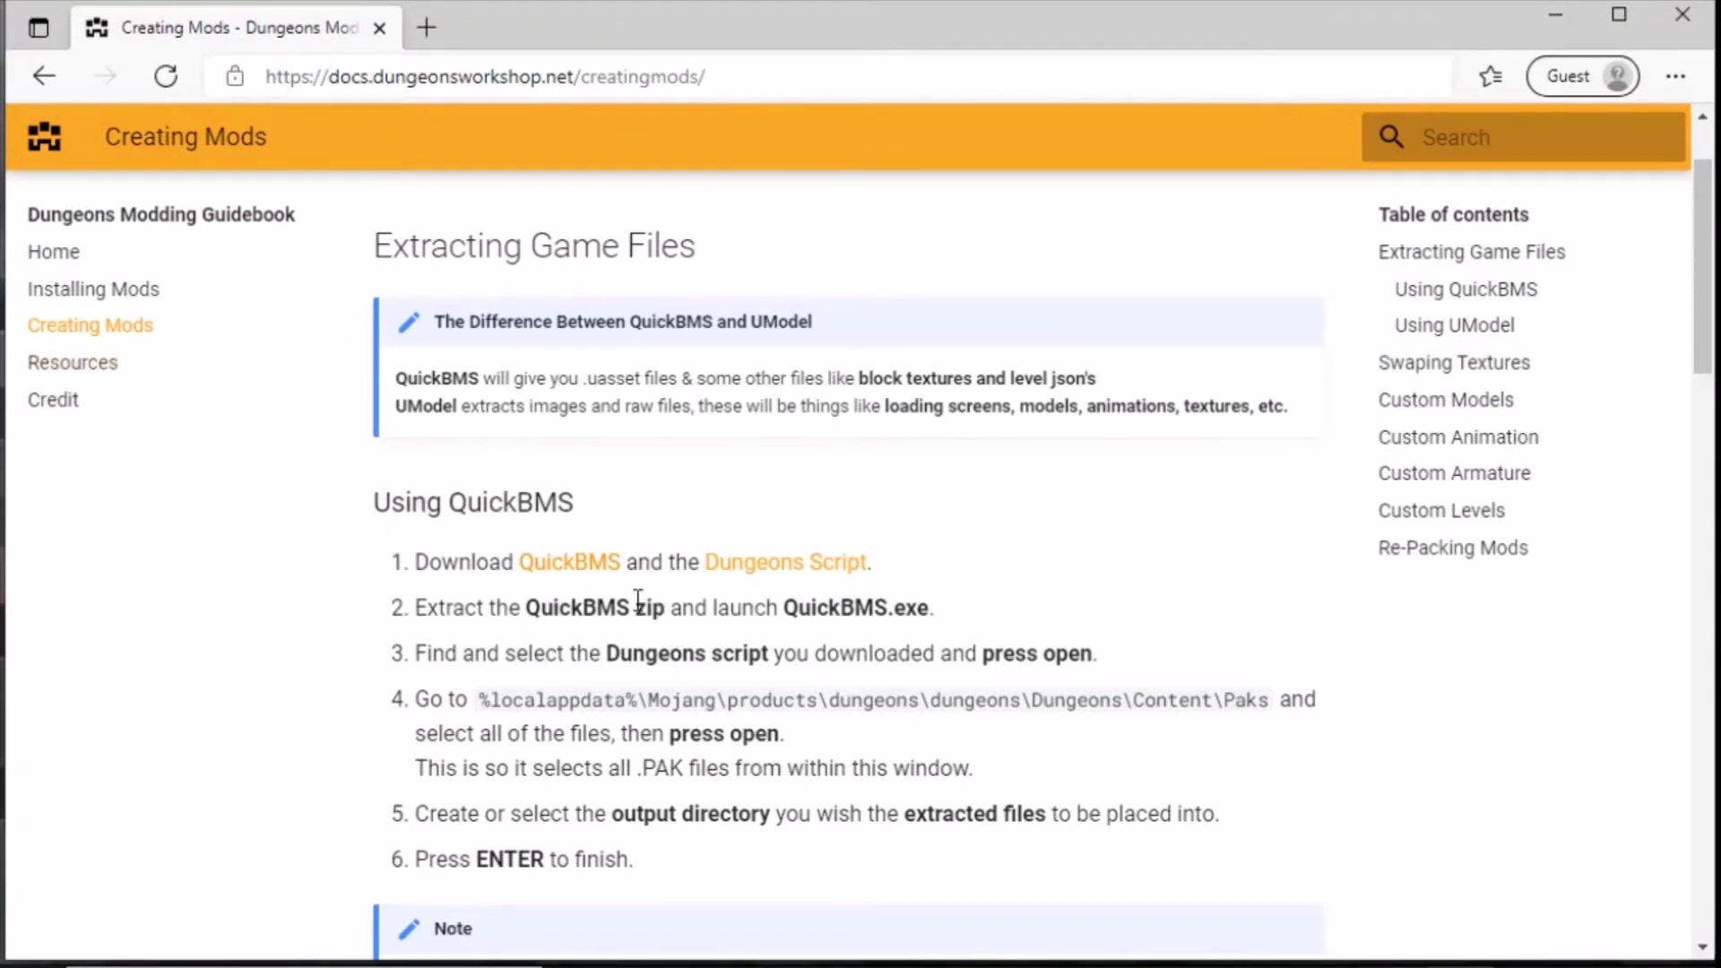
# Download the QuickBMS zip and the dungeons.bms script from the Creating Mods guide page
pyautogui.click(549, 563)
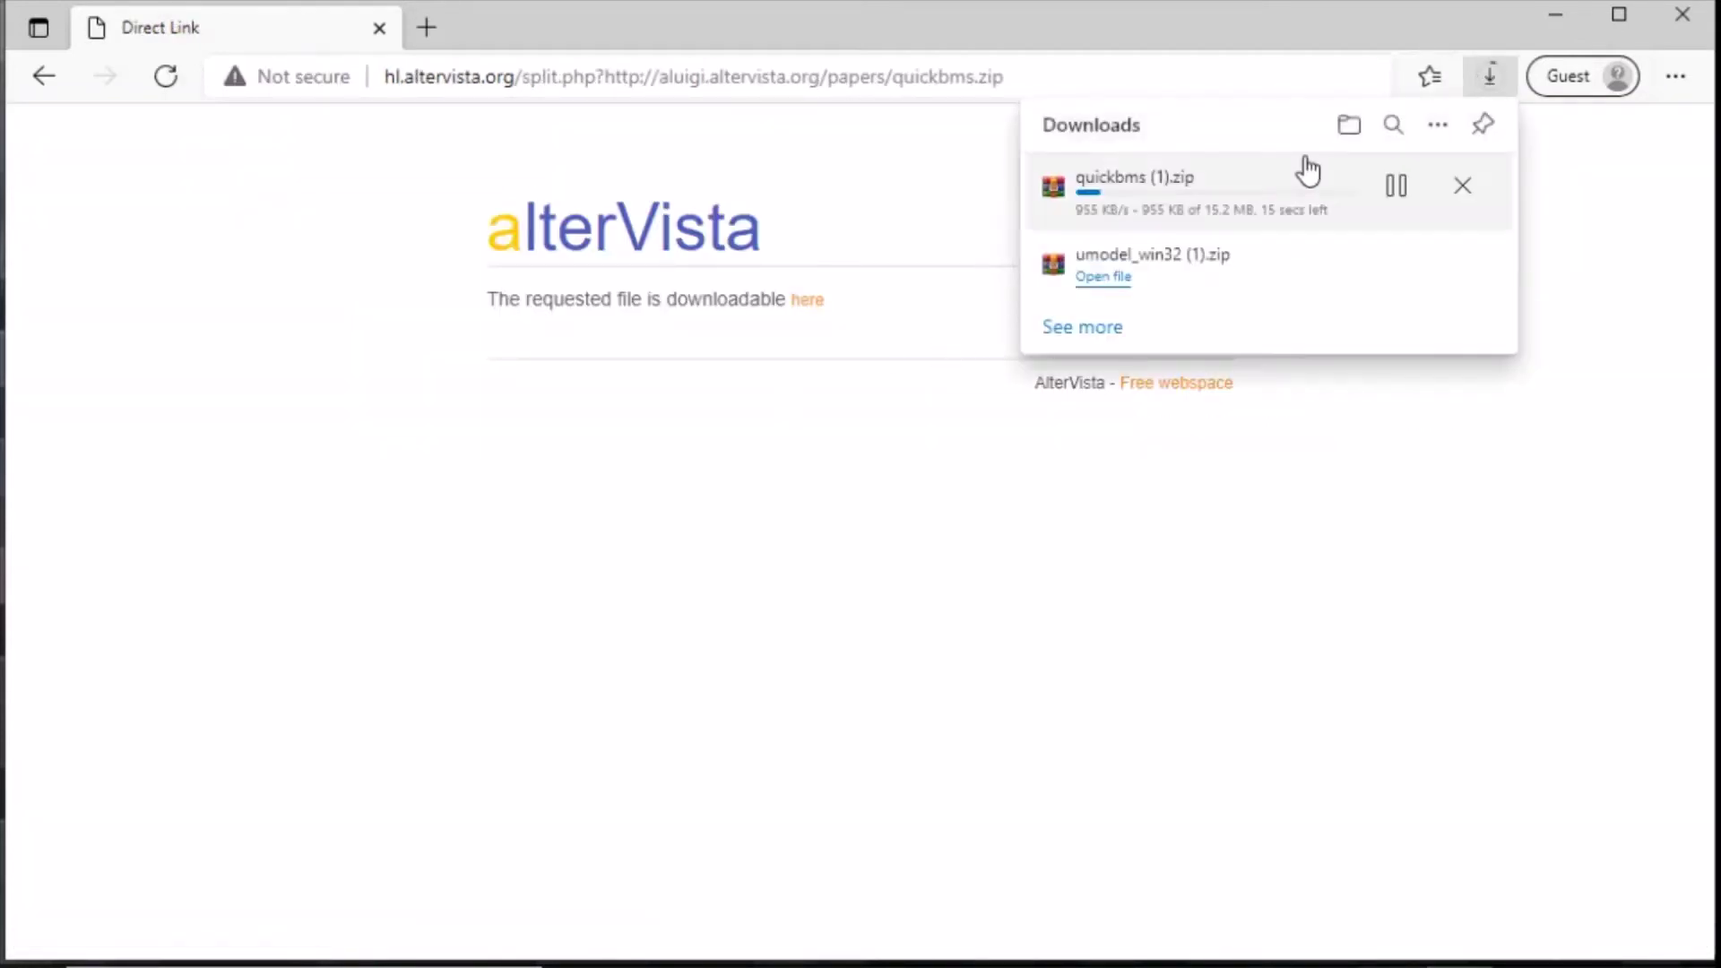
pyautogui.click(43, 75)
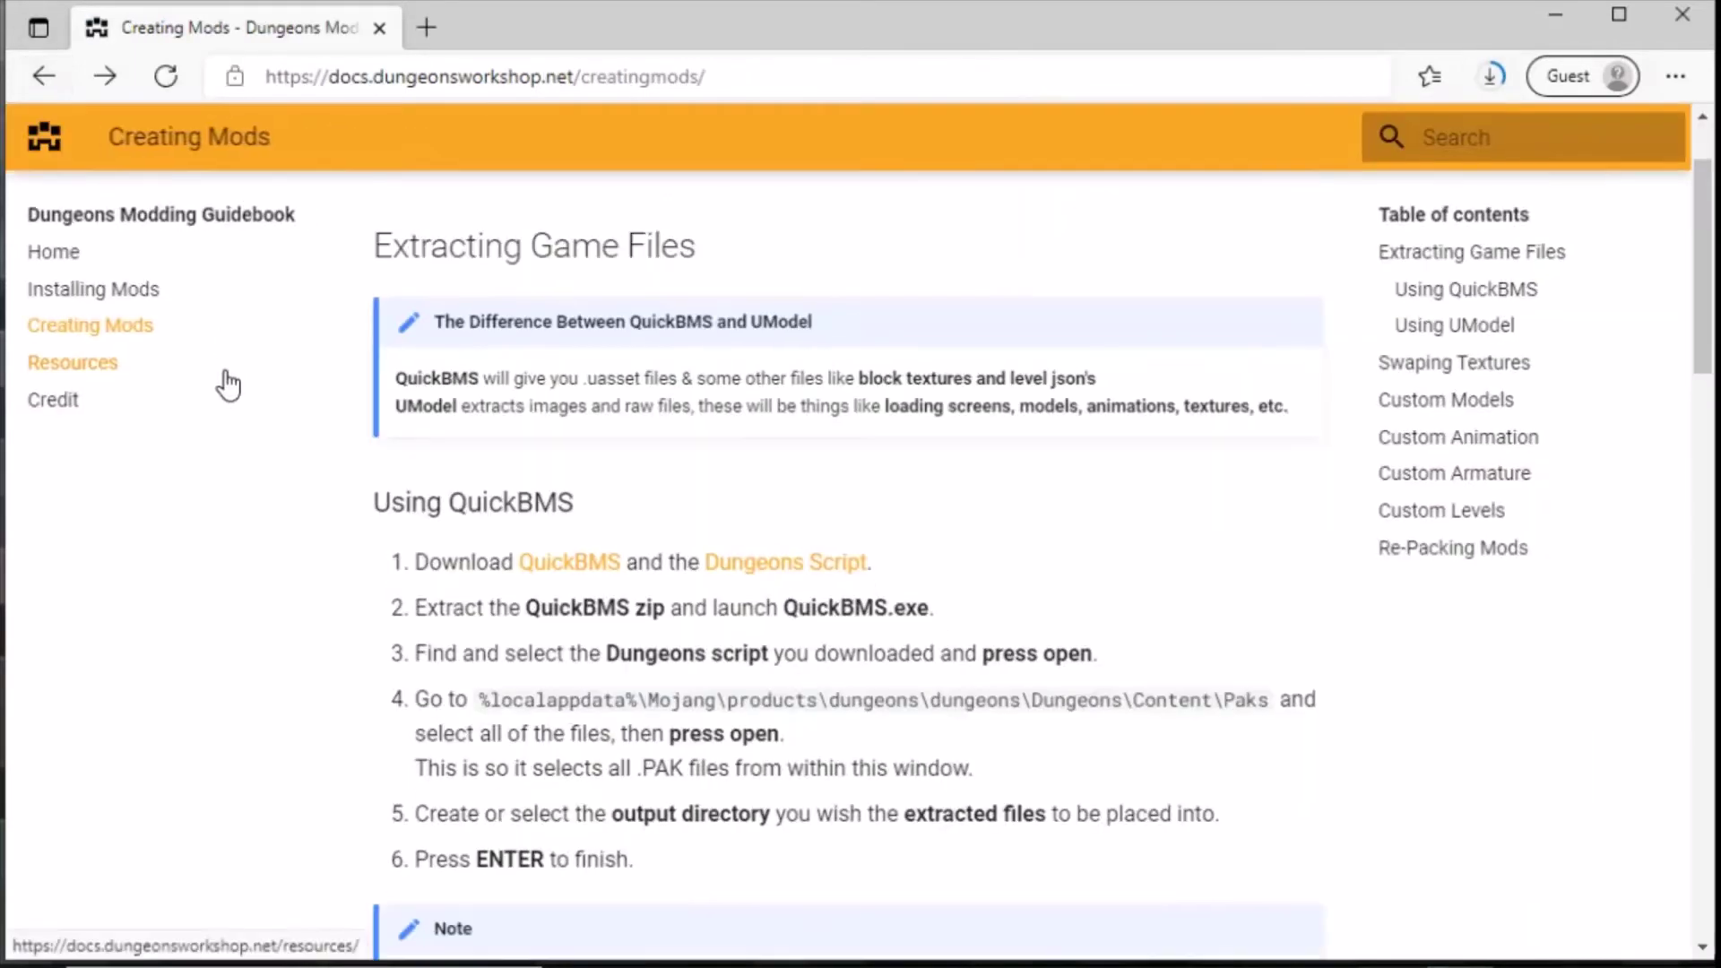
pyautogui.click(735, 572)
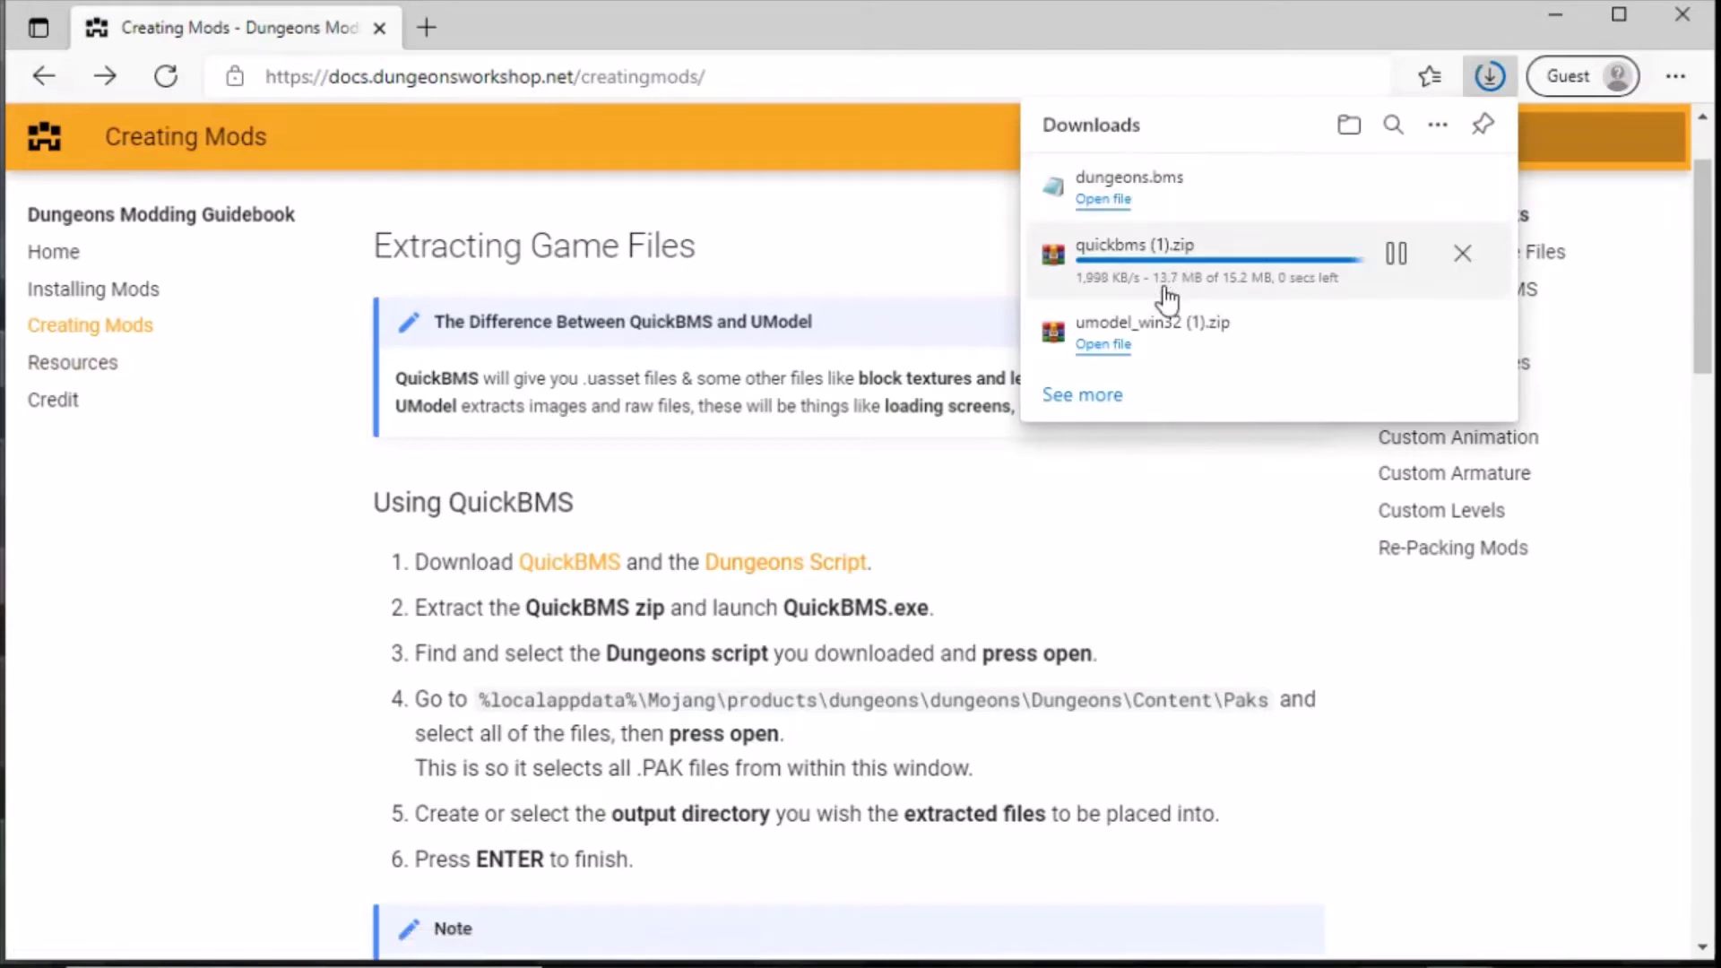
pyautogui.moveTo(1121, 19); pyautogui.dragTo(1121, 40)
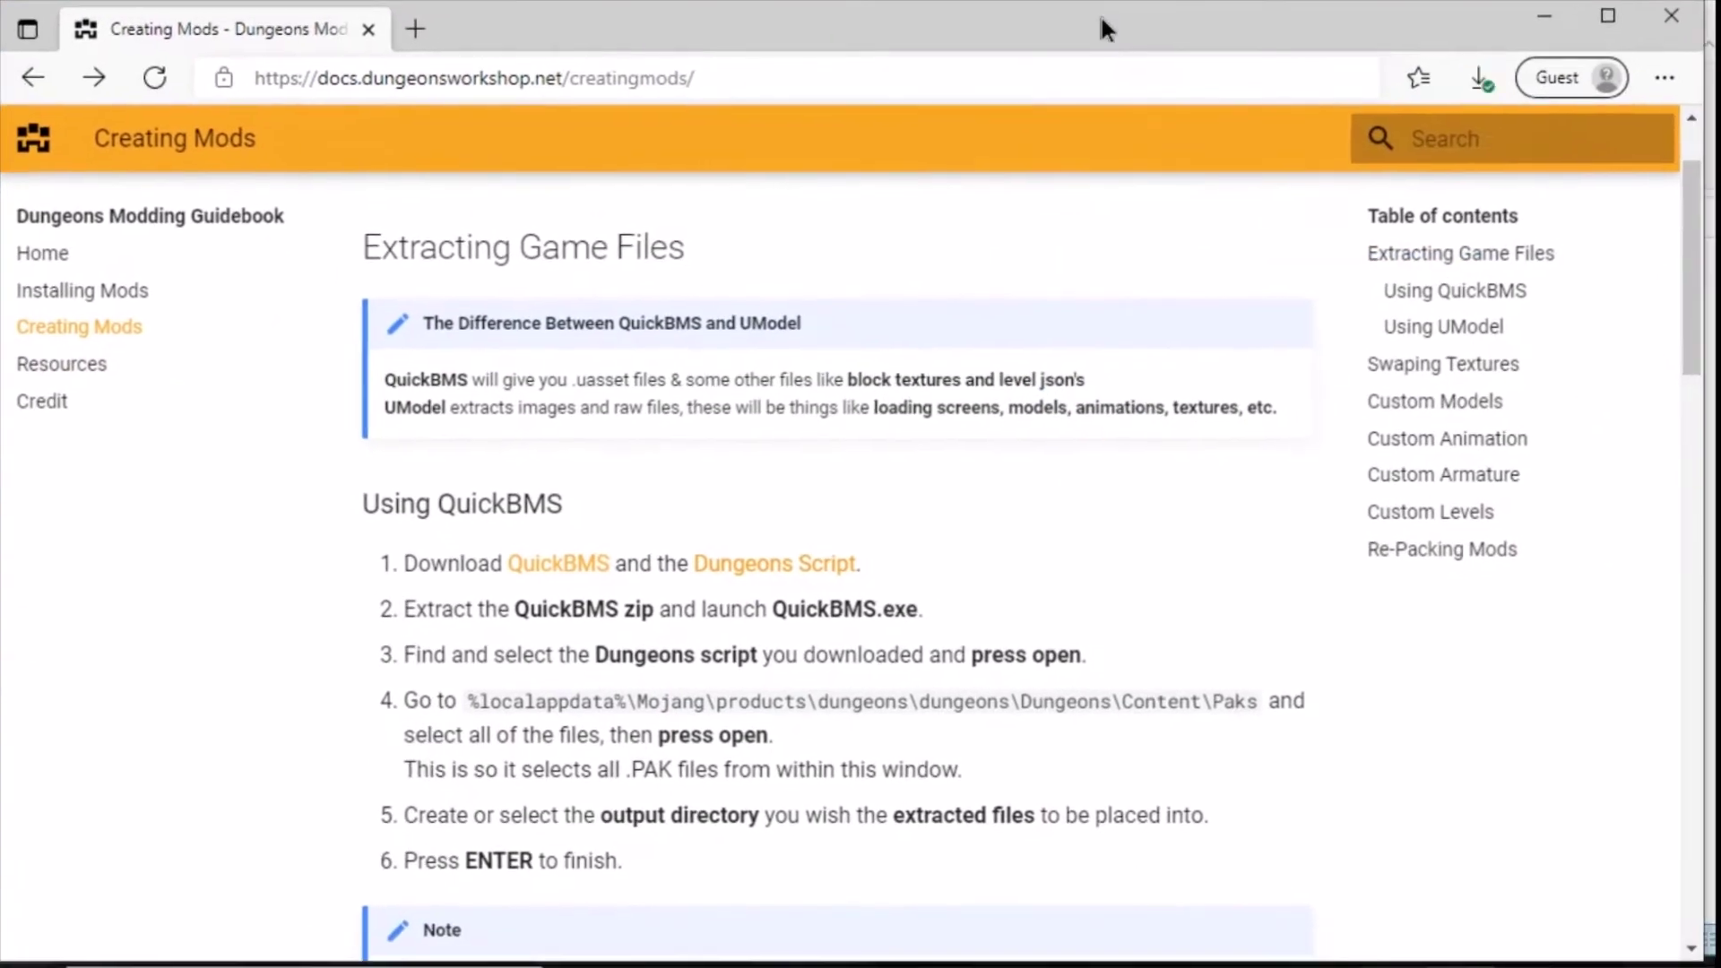
pyautogui.click(1111, 9)
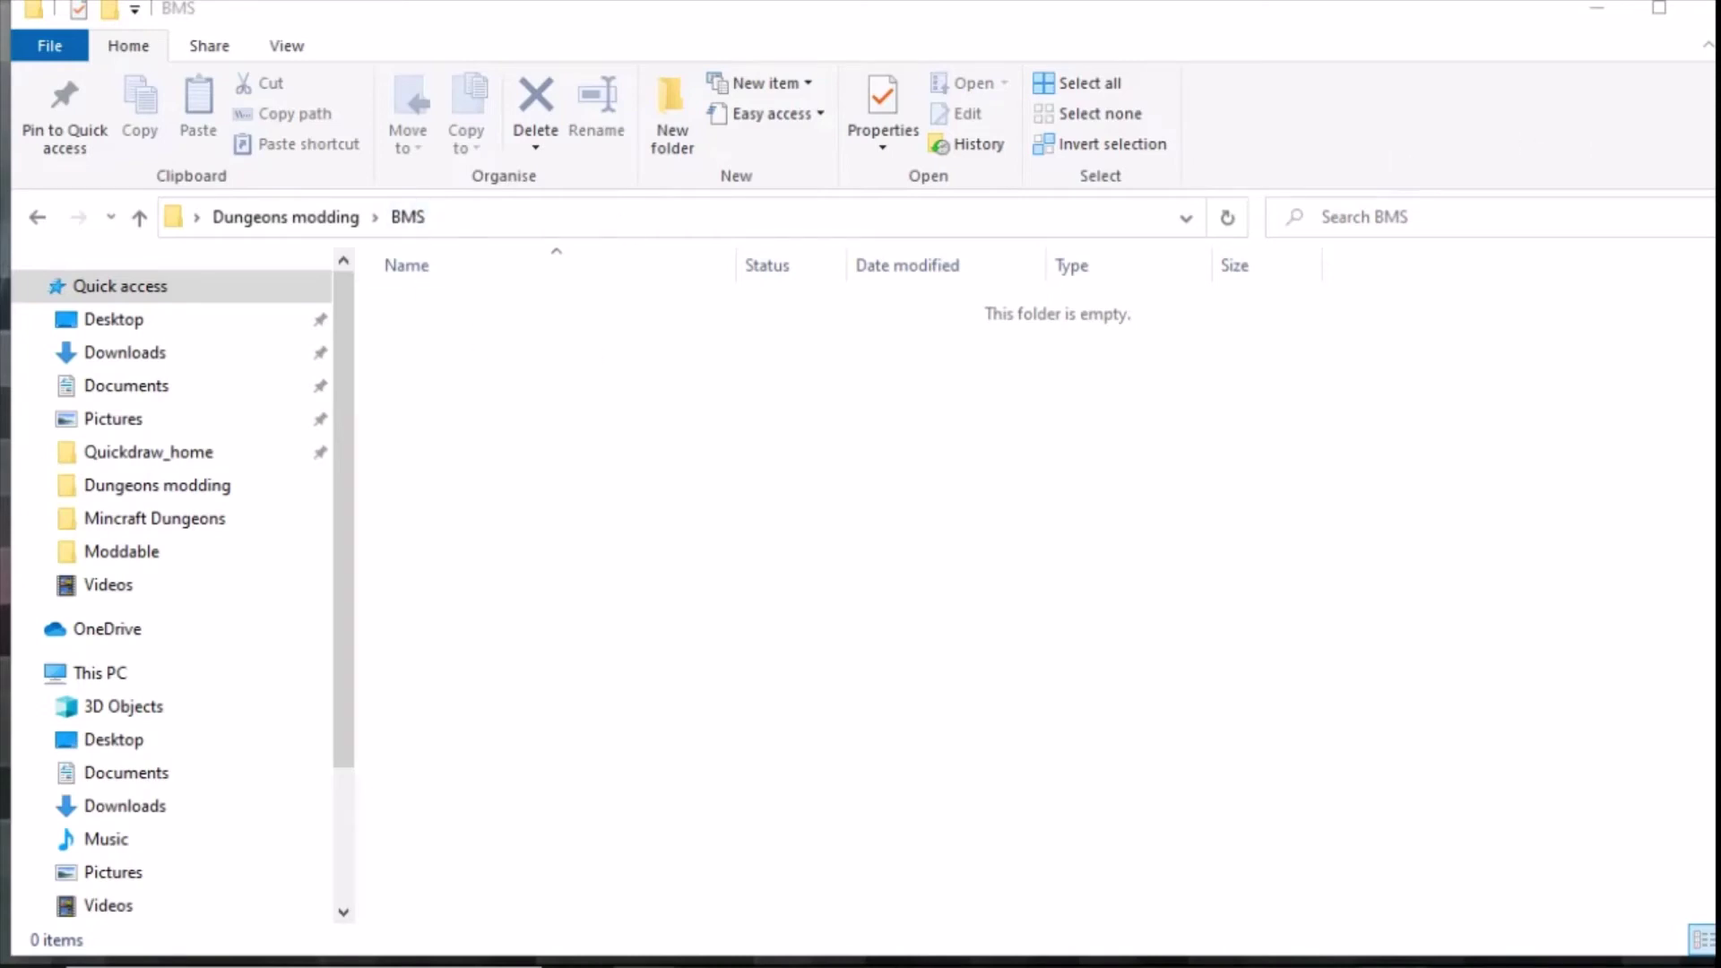
# Move dungeons.bms and the QuickBMS archive into BMS, renaming the archive to quickbms.zip
pyautogui.moveTo(408, 217); pyautogui.dragTo(588, 412)
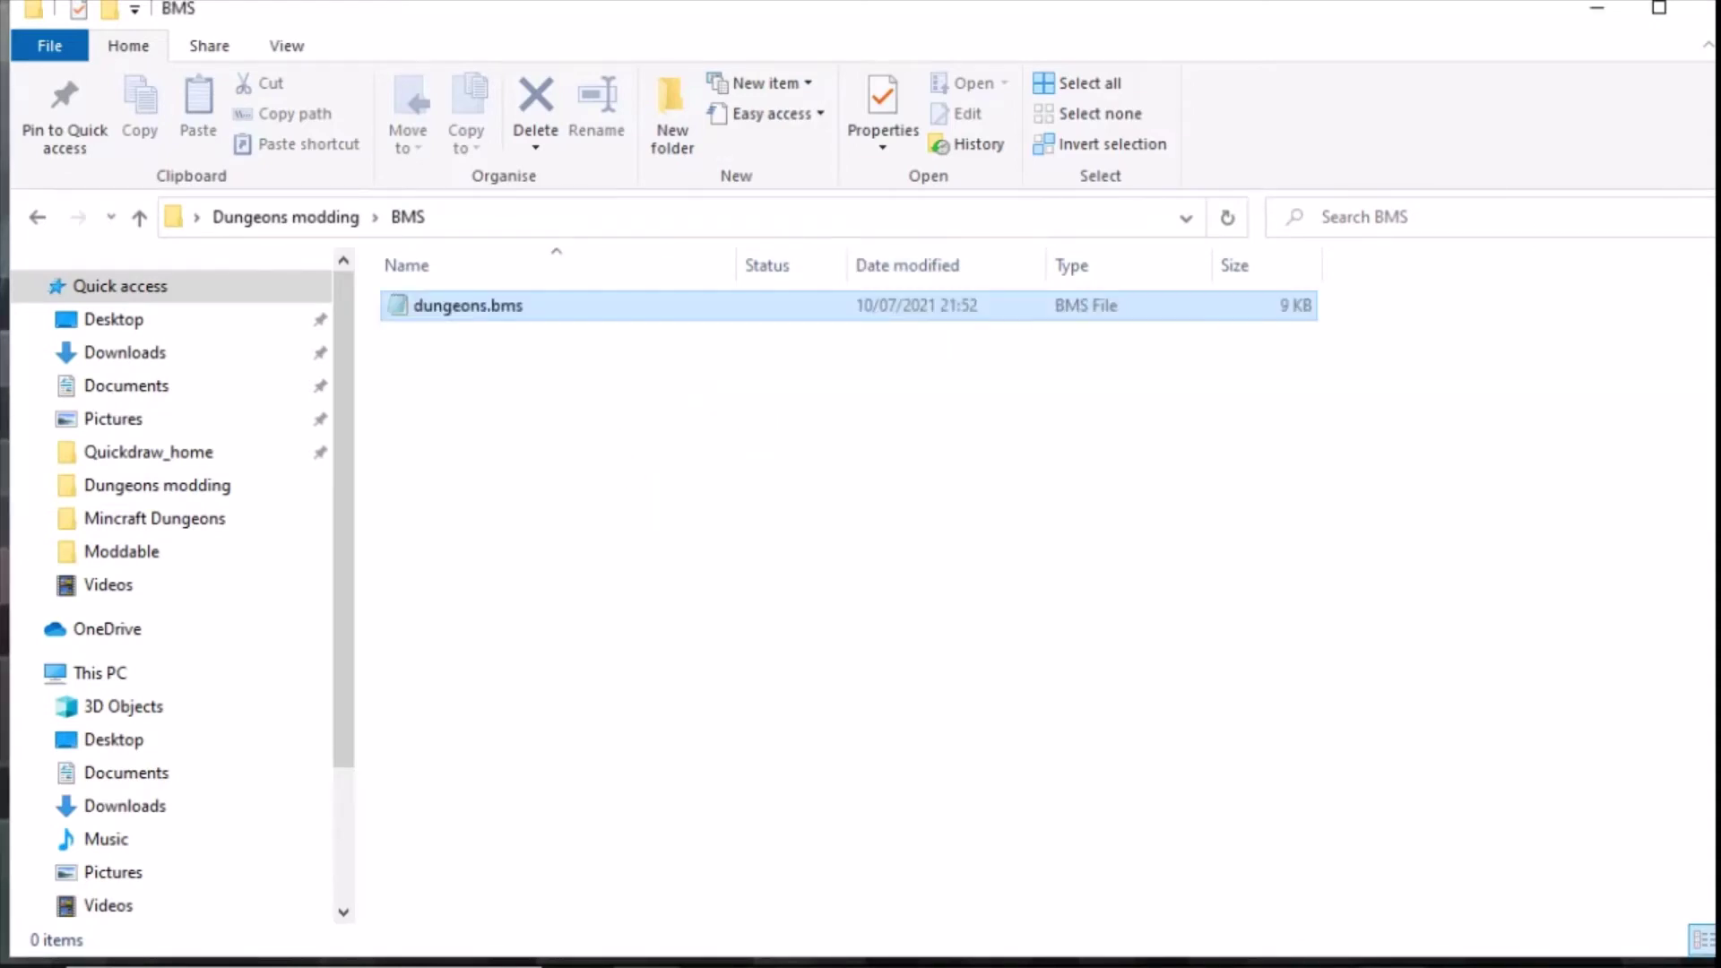
pyautogui.moveTo(991, 423); pyautogui.dragTo(777, 505)
pyautogui.press('F2')
pyautogui.press('Right')
pyautogui.press('BackSpace')
pyautogui.press('BackSpace')
pyautogui.press('BackSpace')
pyautogui.press('BackSpace')
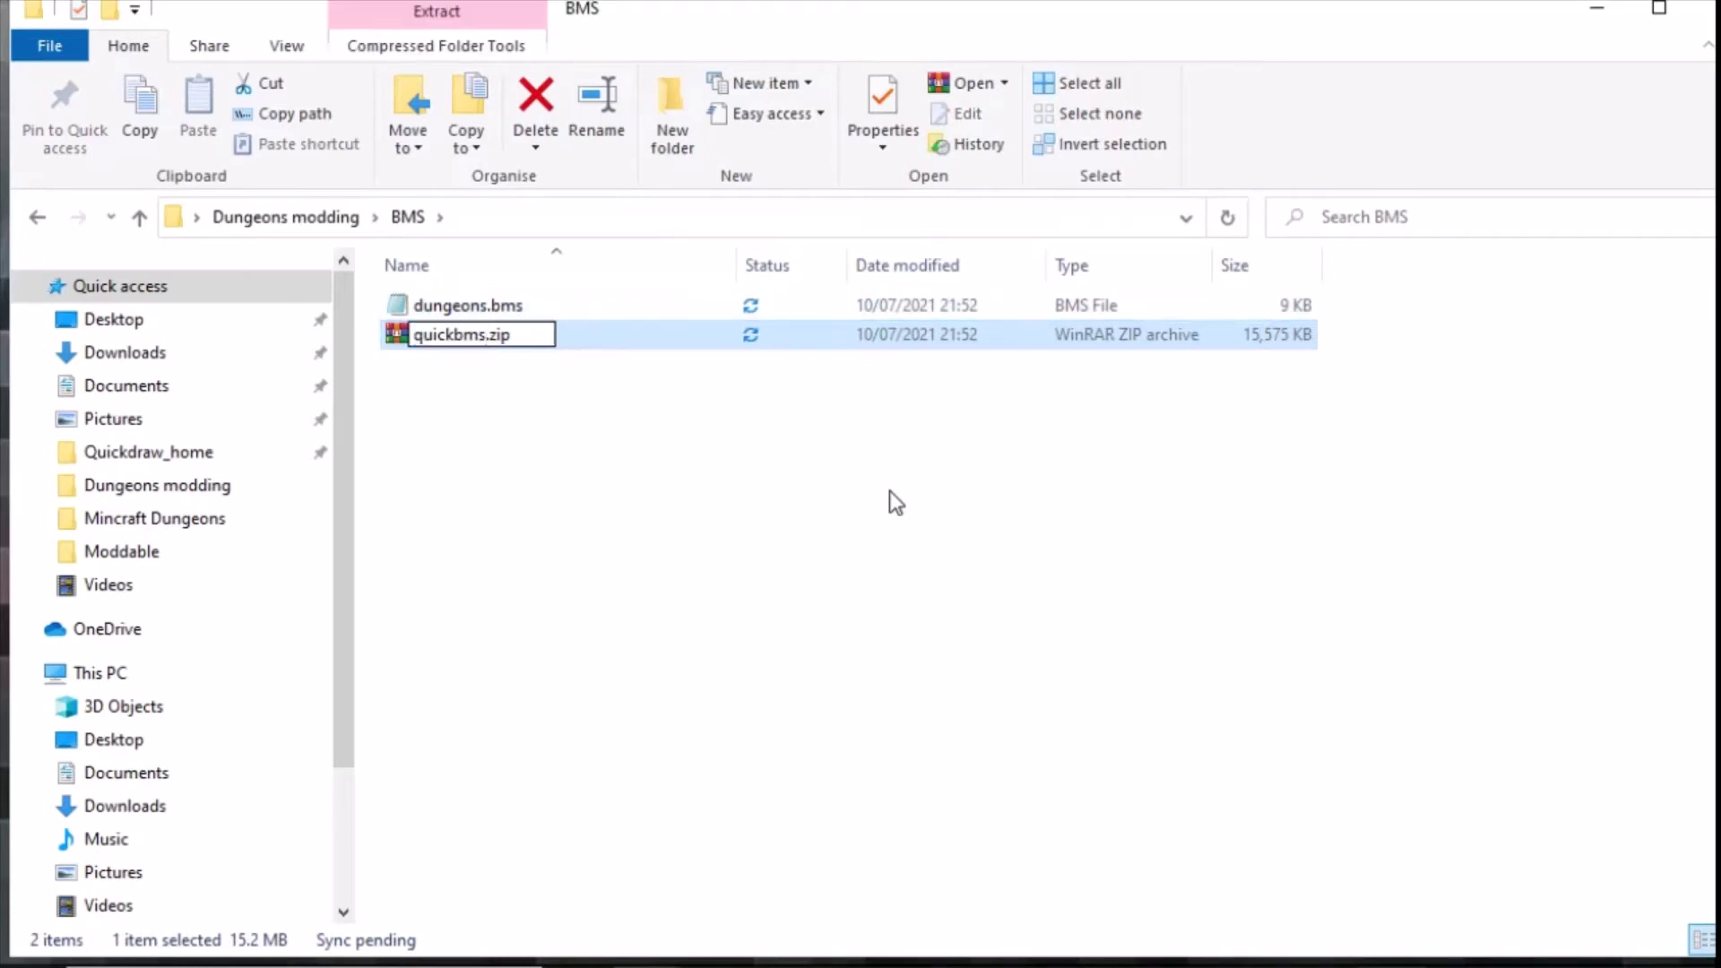
pyautogui.press('Return')
# Extract quickbms.zip into a quickbms folder and delete the zip
pyautogui.rightClick(423, 337)
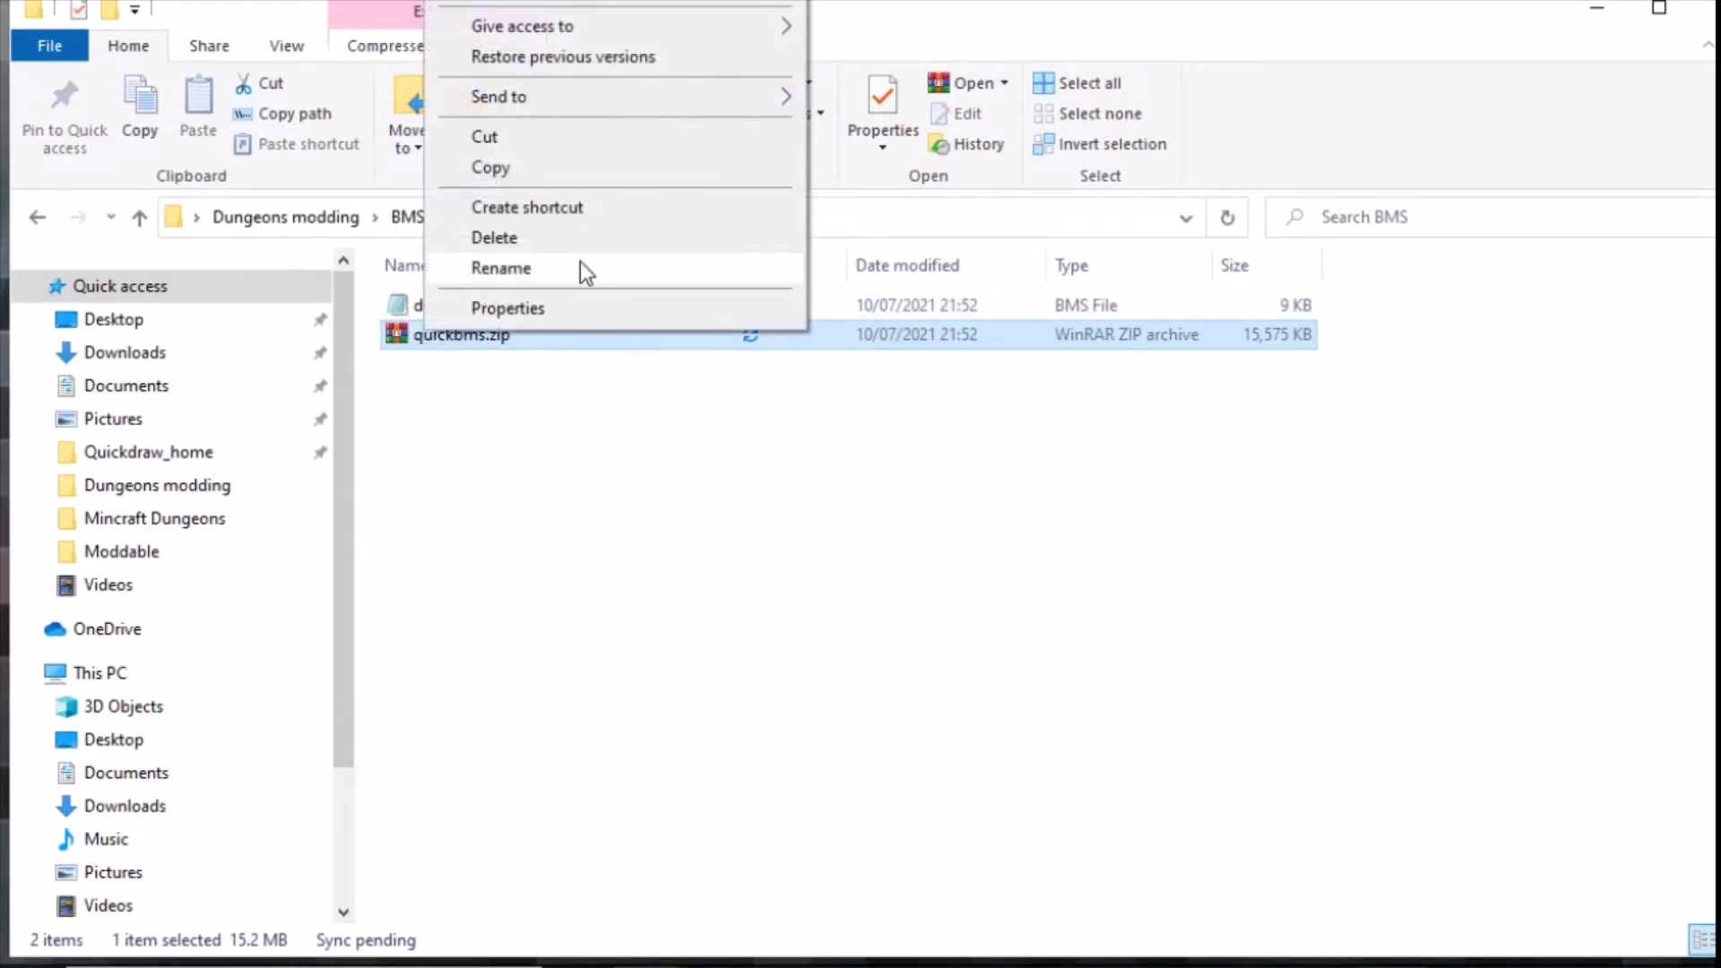
pyautogui.click(538, 3)
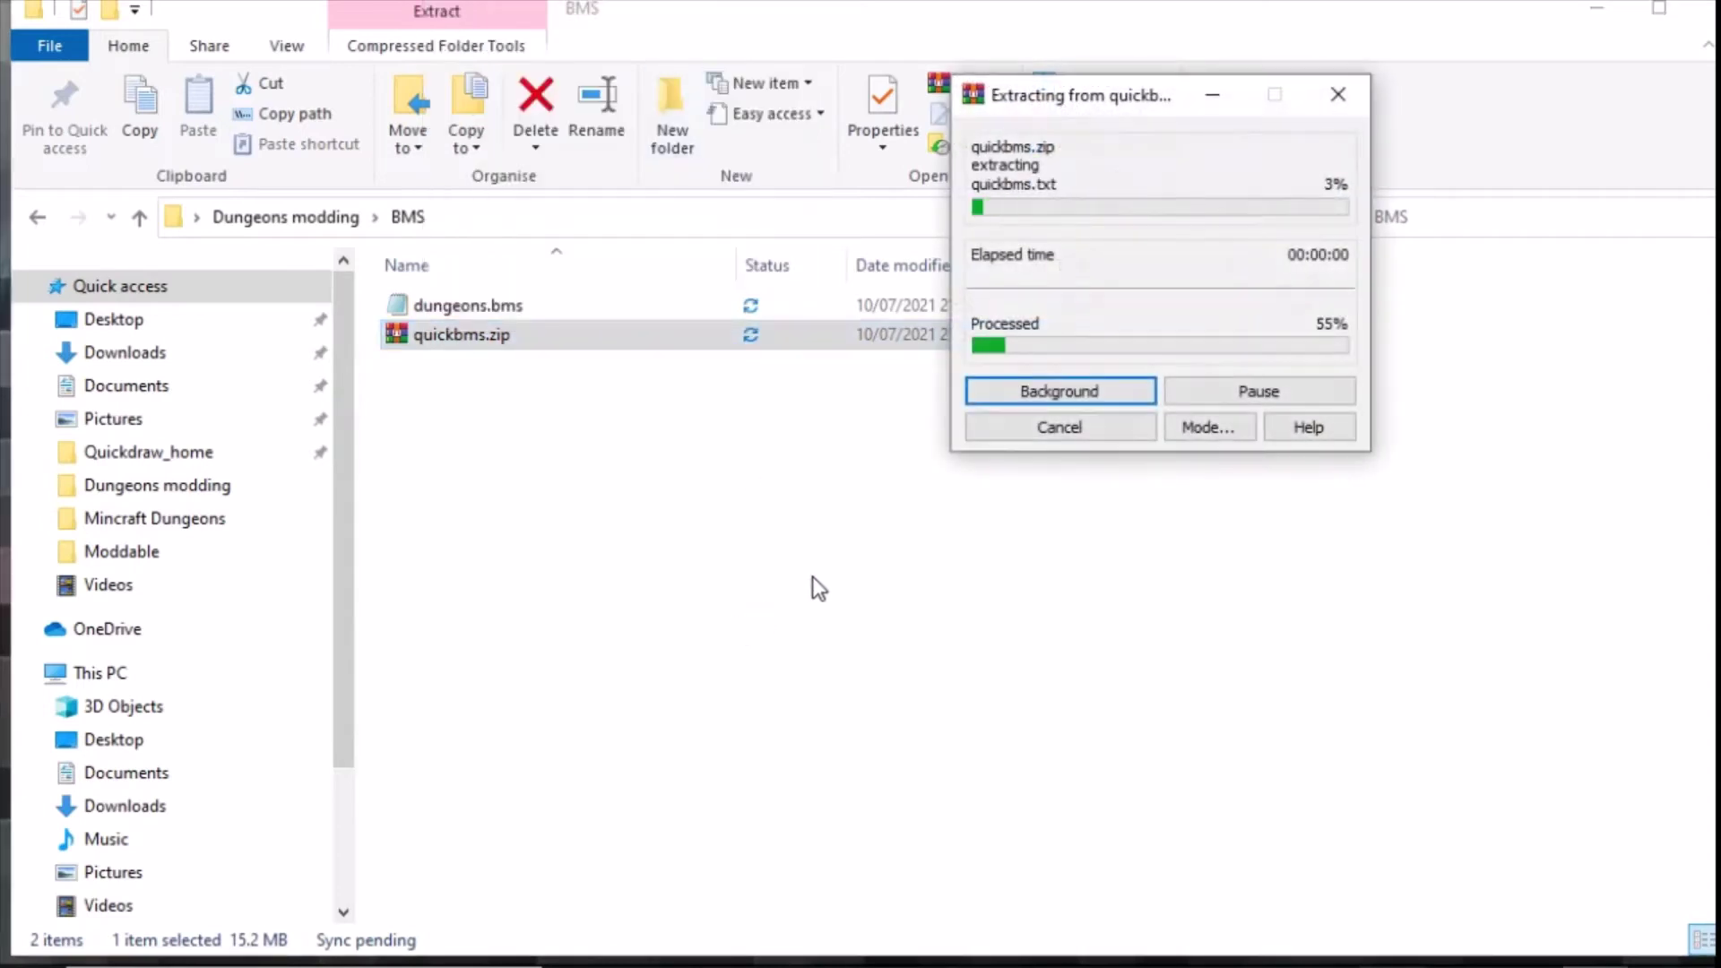
pyautogui.click(746, 535)
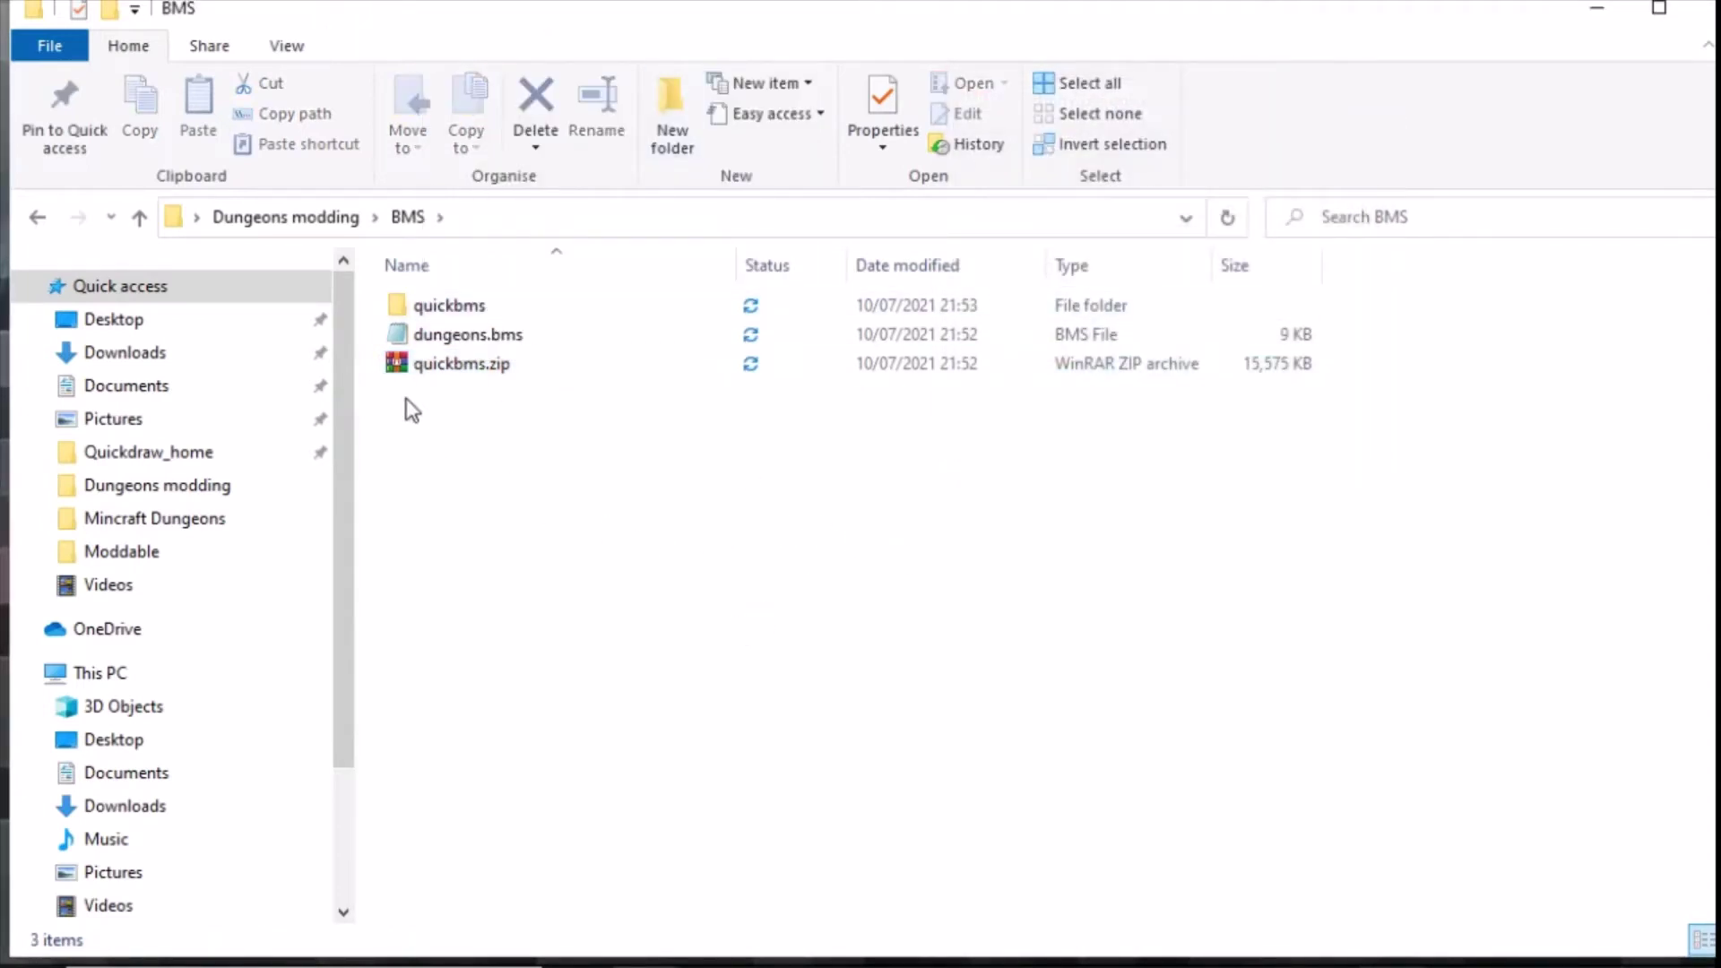
pyautogui.click(447, 365)
pyautogui.press('Delete')
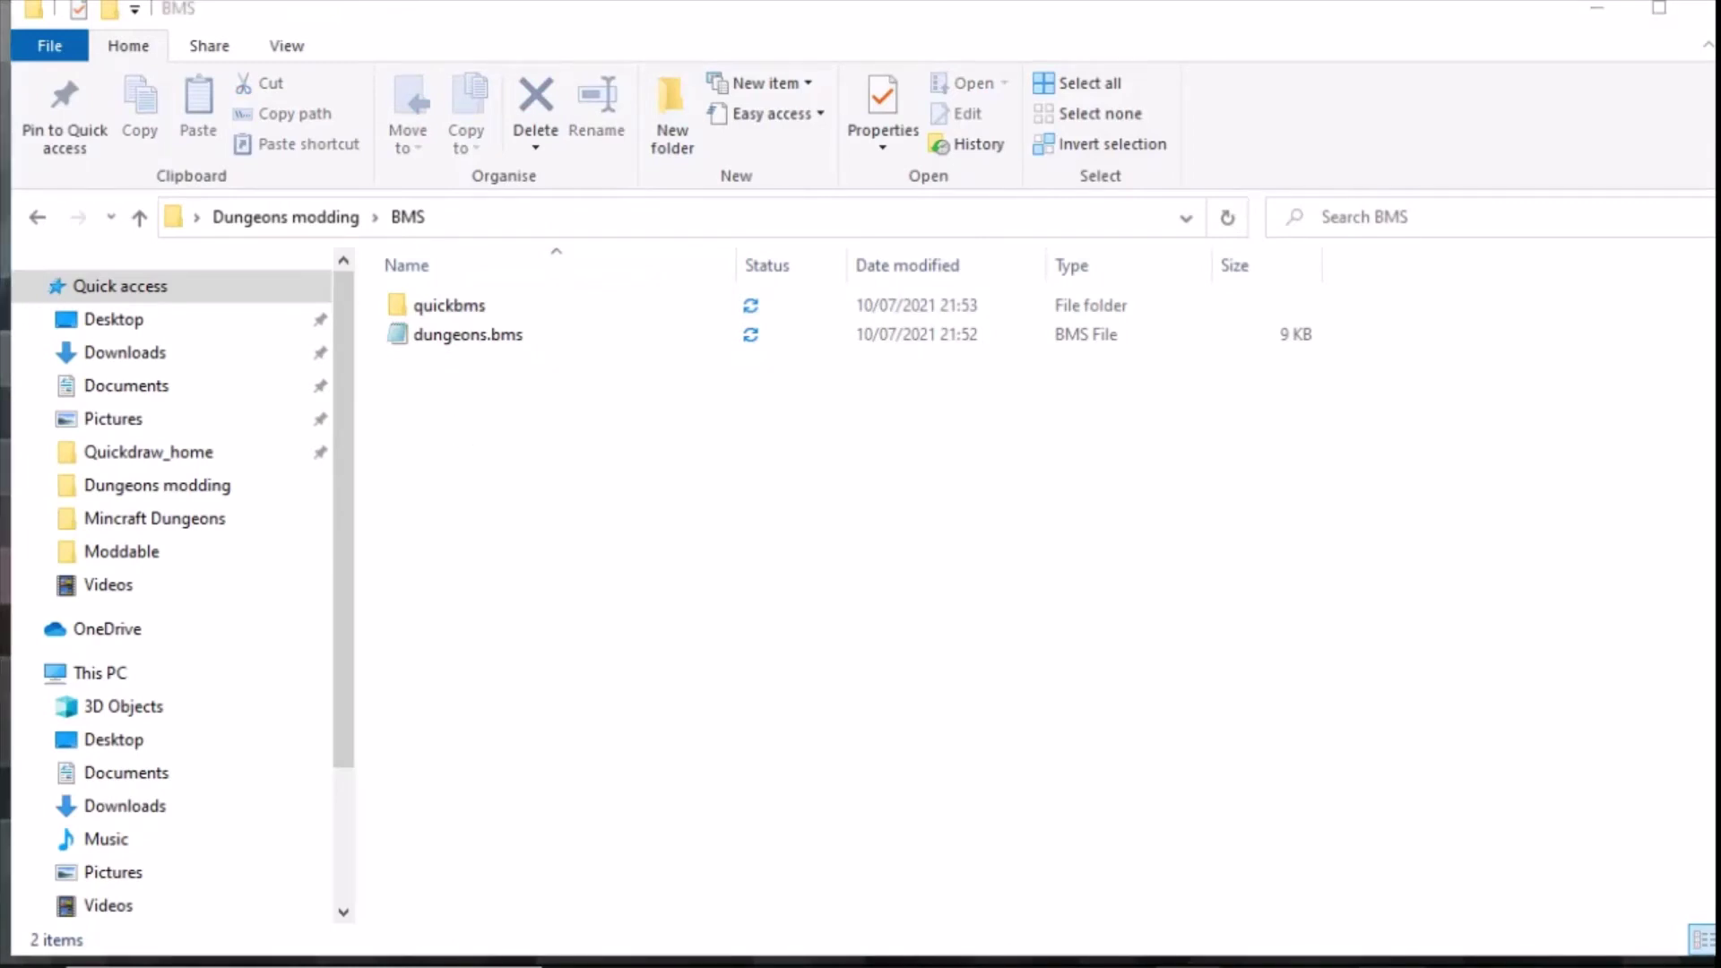
pyautogui.click(467, 335)
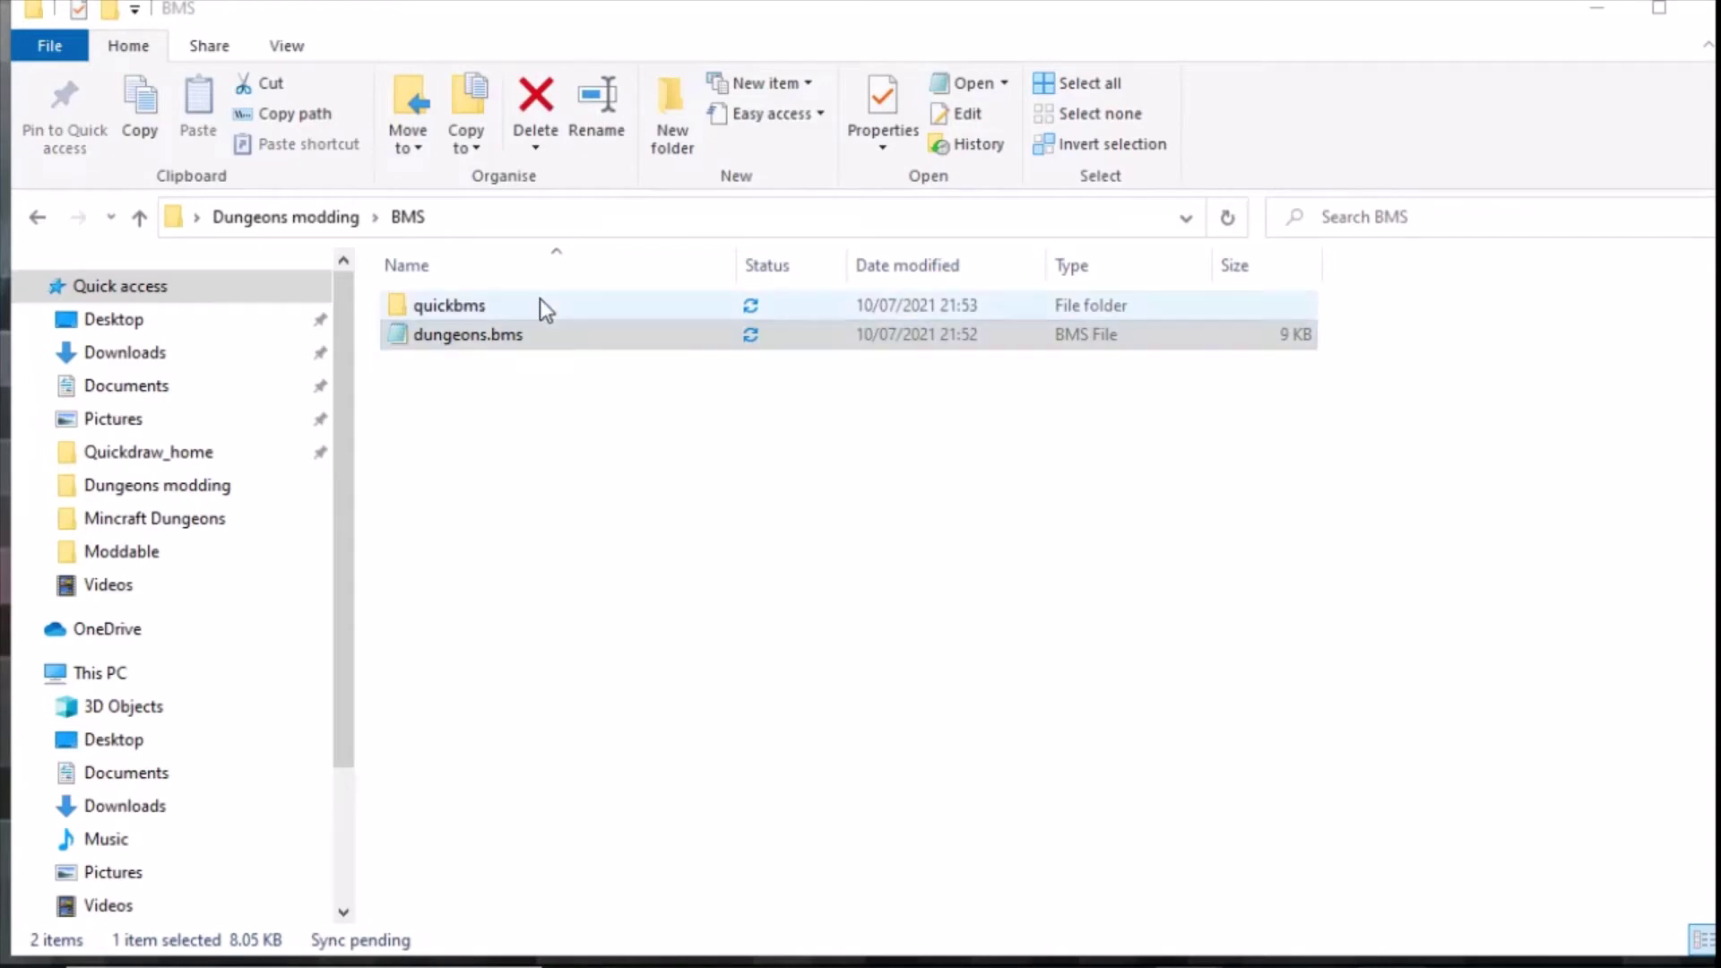
pyautogui.rightClick(468, 342)
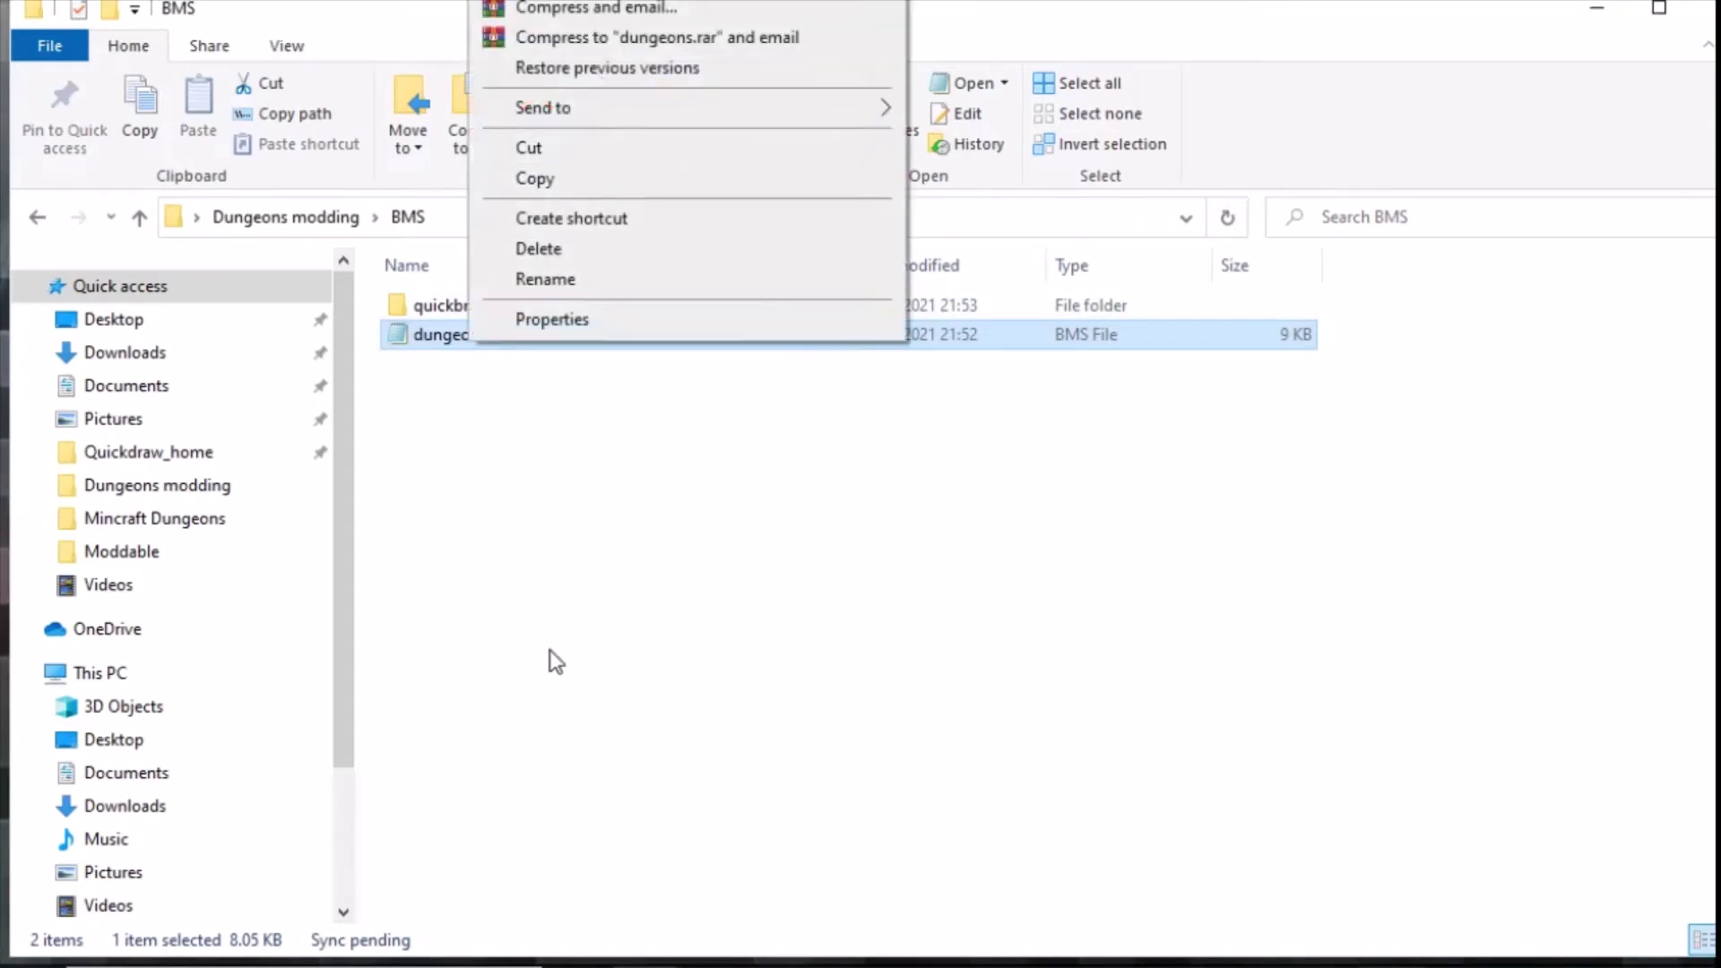
# Open dungeons.bms in Notepad and locate the Dungeons 1.2.0.0 AES key line
pyautogui.doubleClick(453, 339)
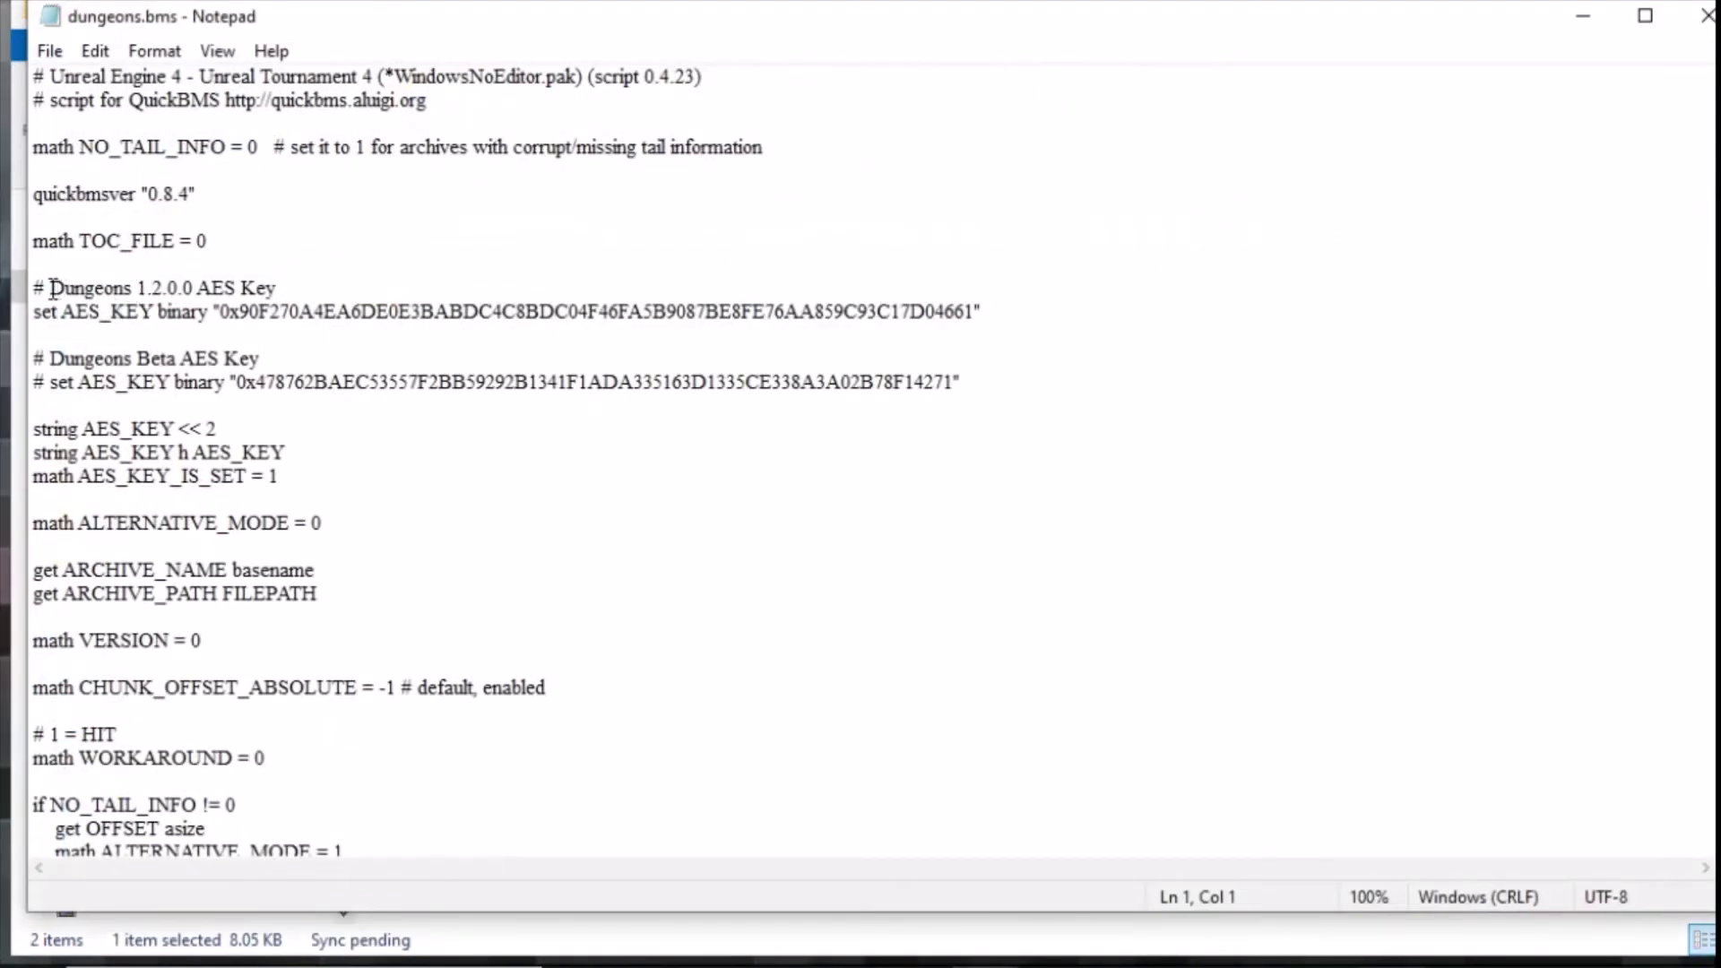
pyautogui.moveTo(34, 287); pyautogui.dragTo(330, 285)
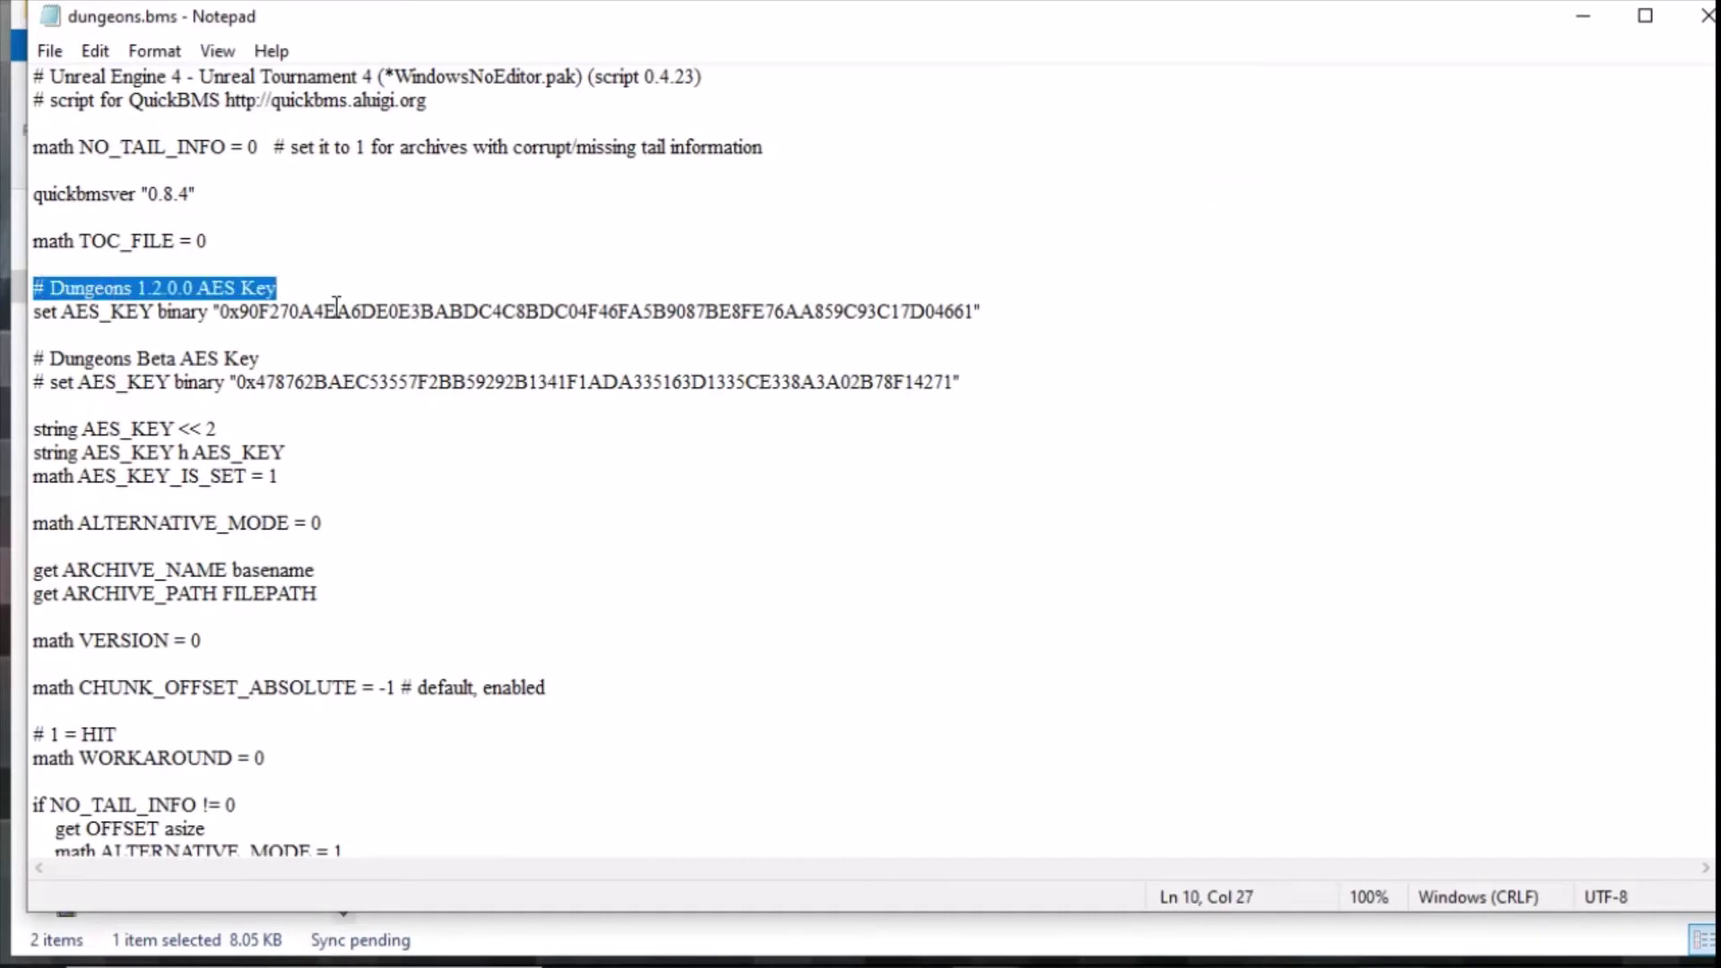
pyautogui.doubleClick(332, 310)
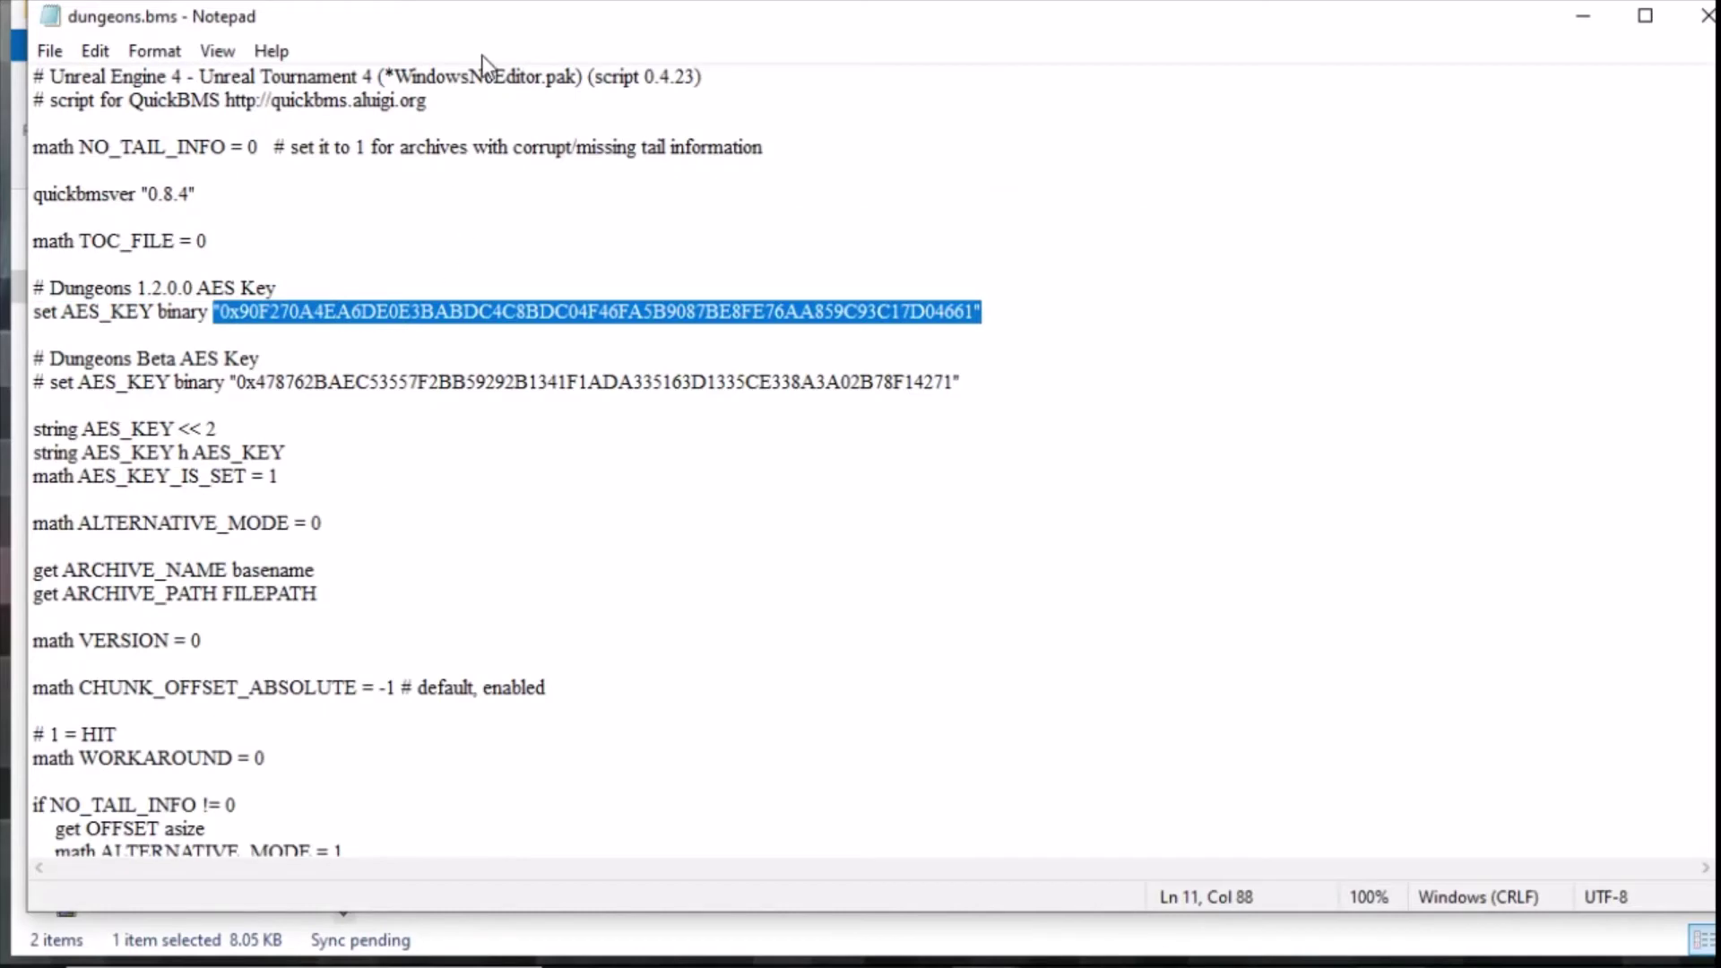
pyautogui.moveTo(494, 22); pyautogui.dragTo(480, 22)
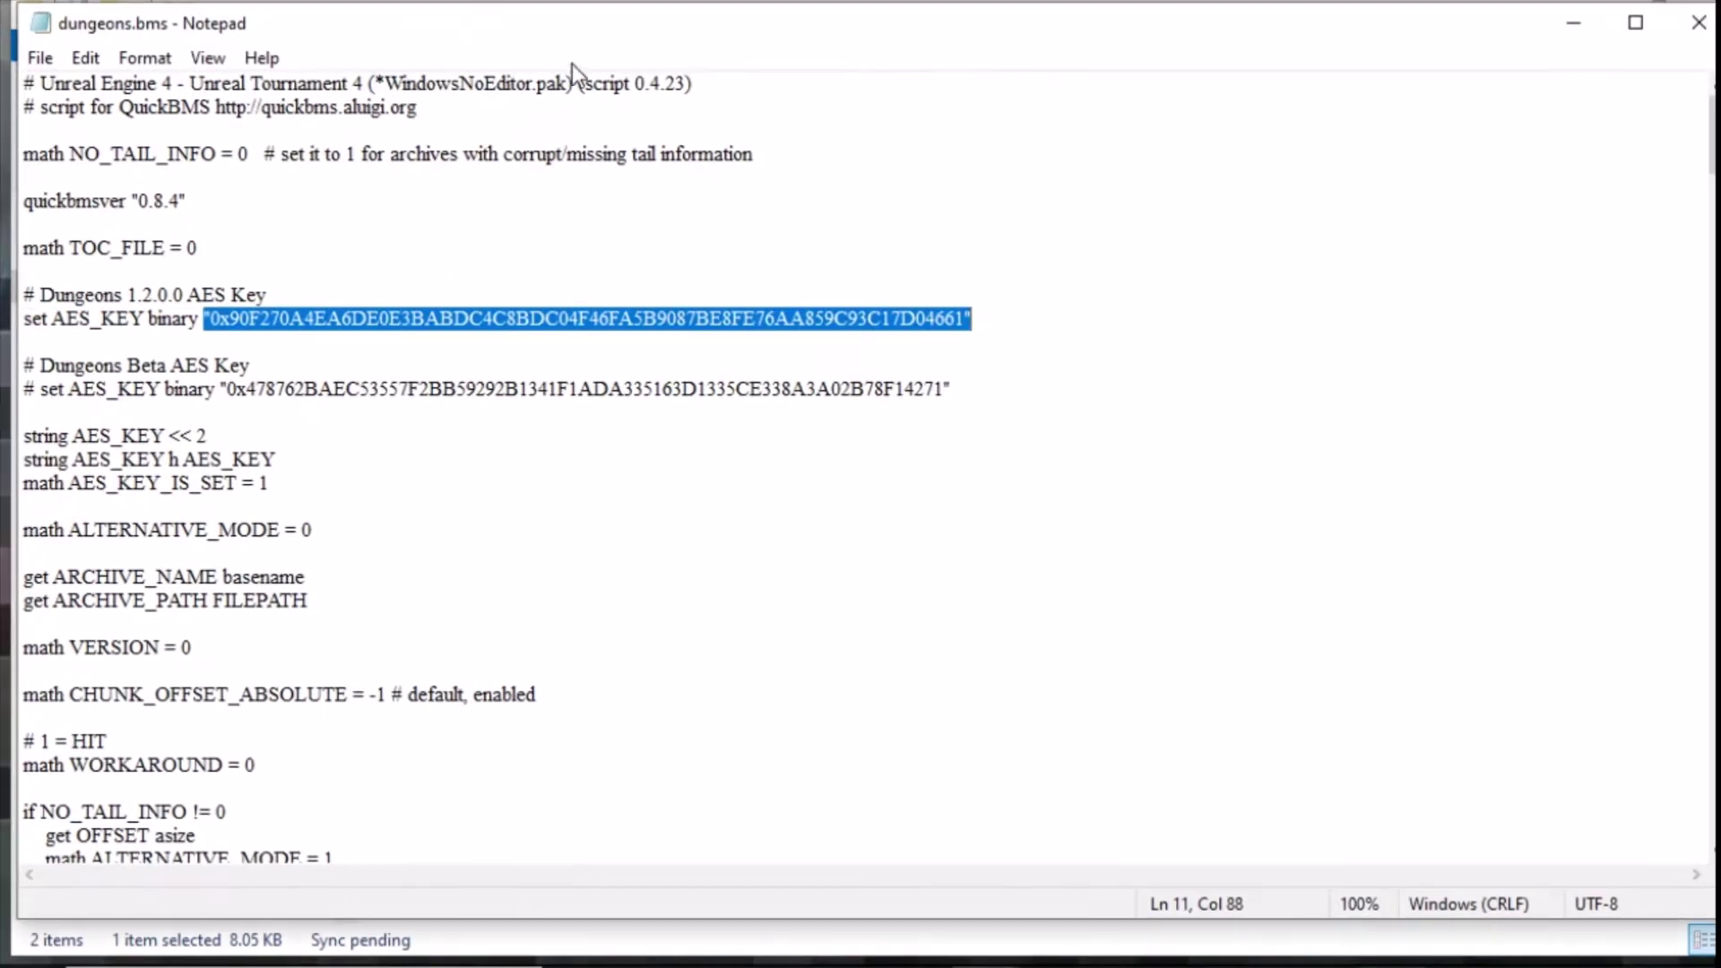
pyautogui.hotkey('alt', 'F4')
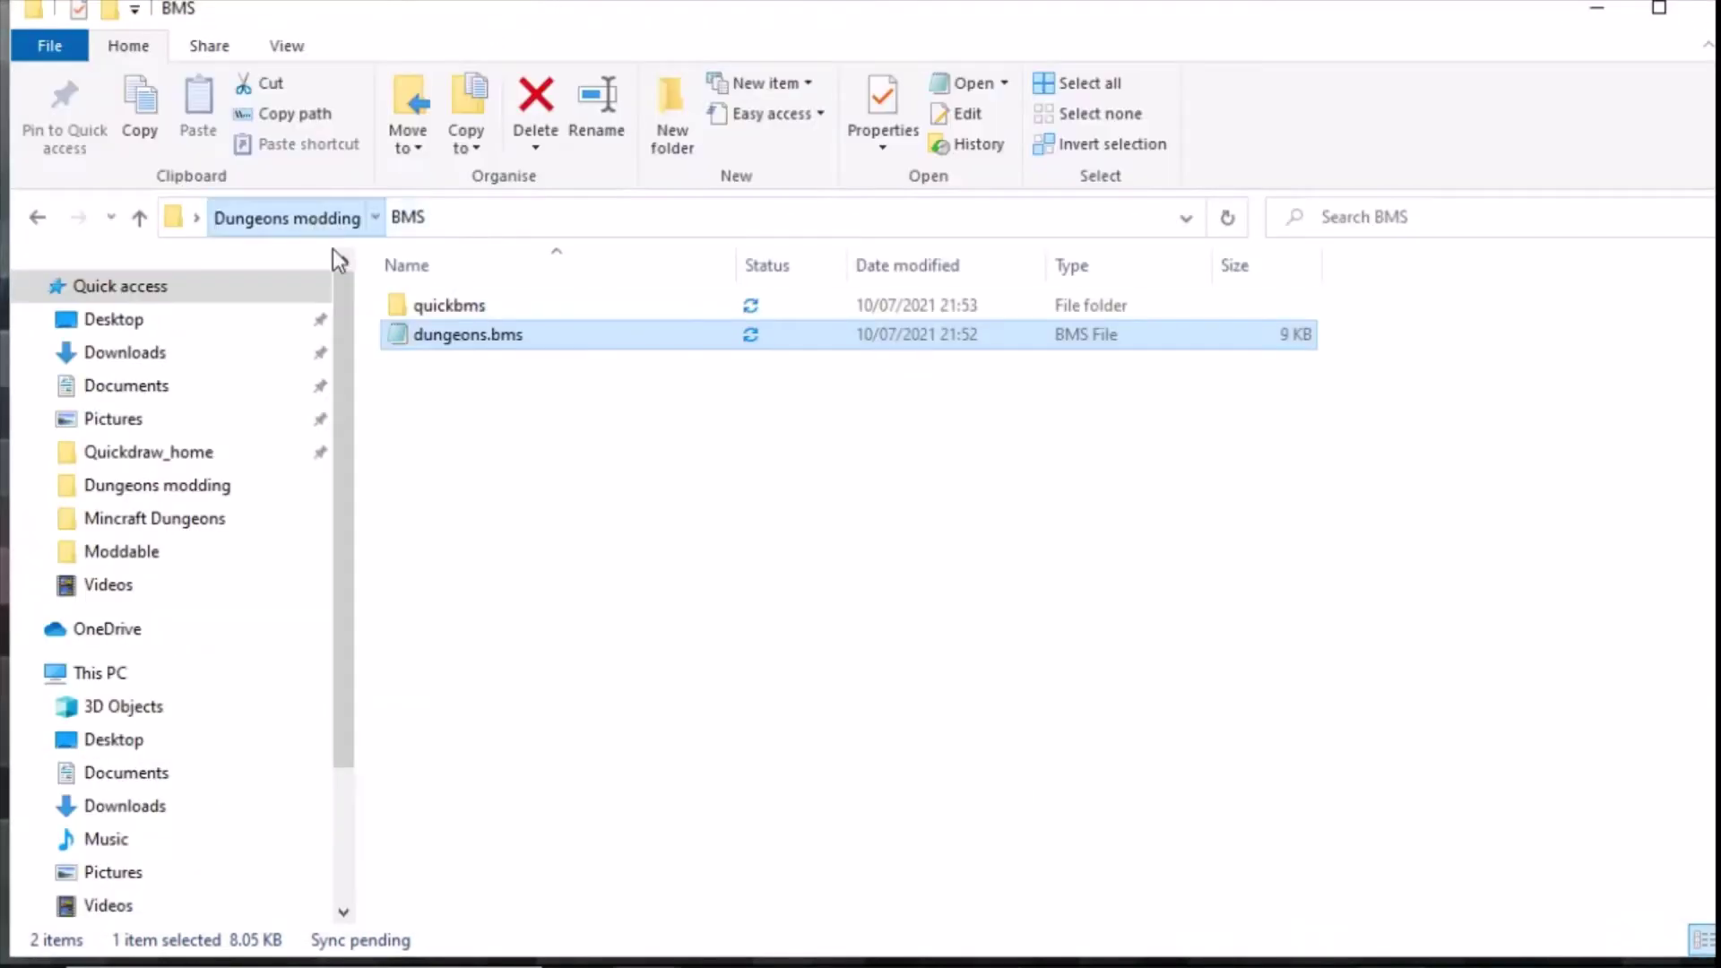
# Copy the new AES key from Key_0.1.9.3.txt
pyautogui.click(260, 216)
pyautogui.doubleClick(459, 395)
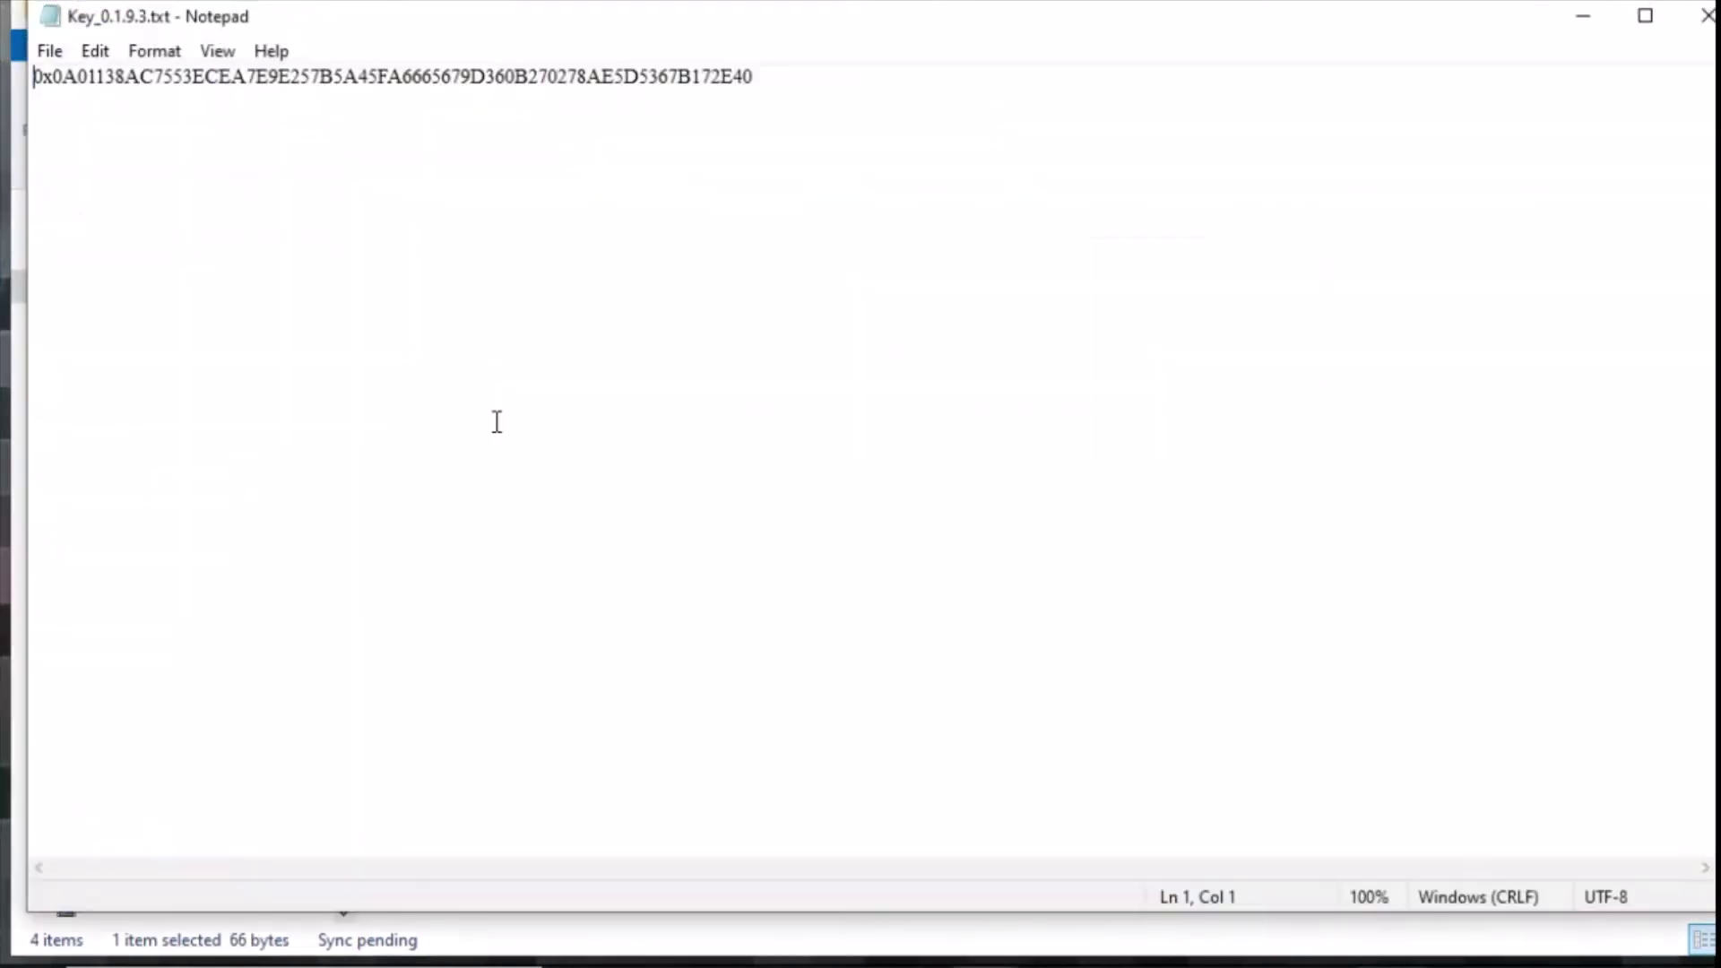
pyautogui.hotkey('ctrl', 'a')
pyautogui.hotkey('ctrl', 'c')
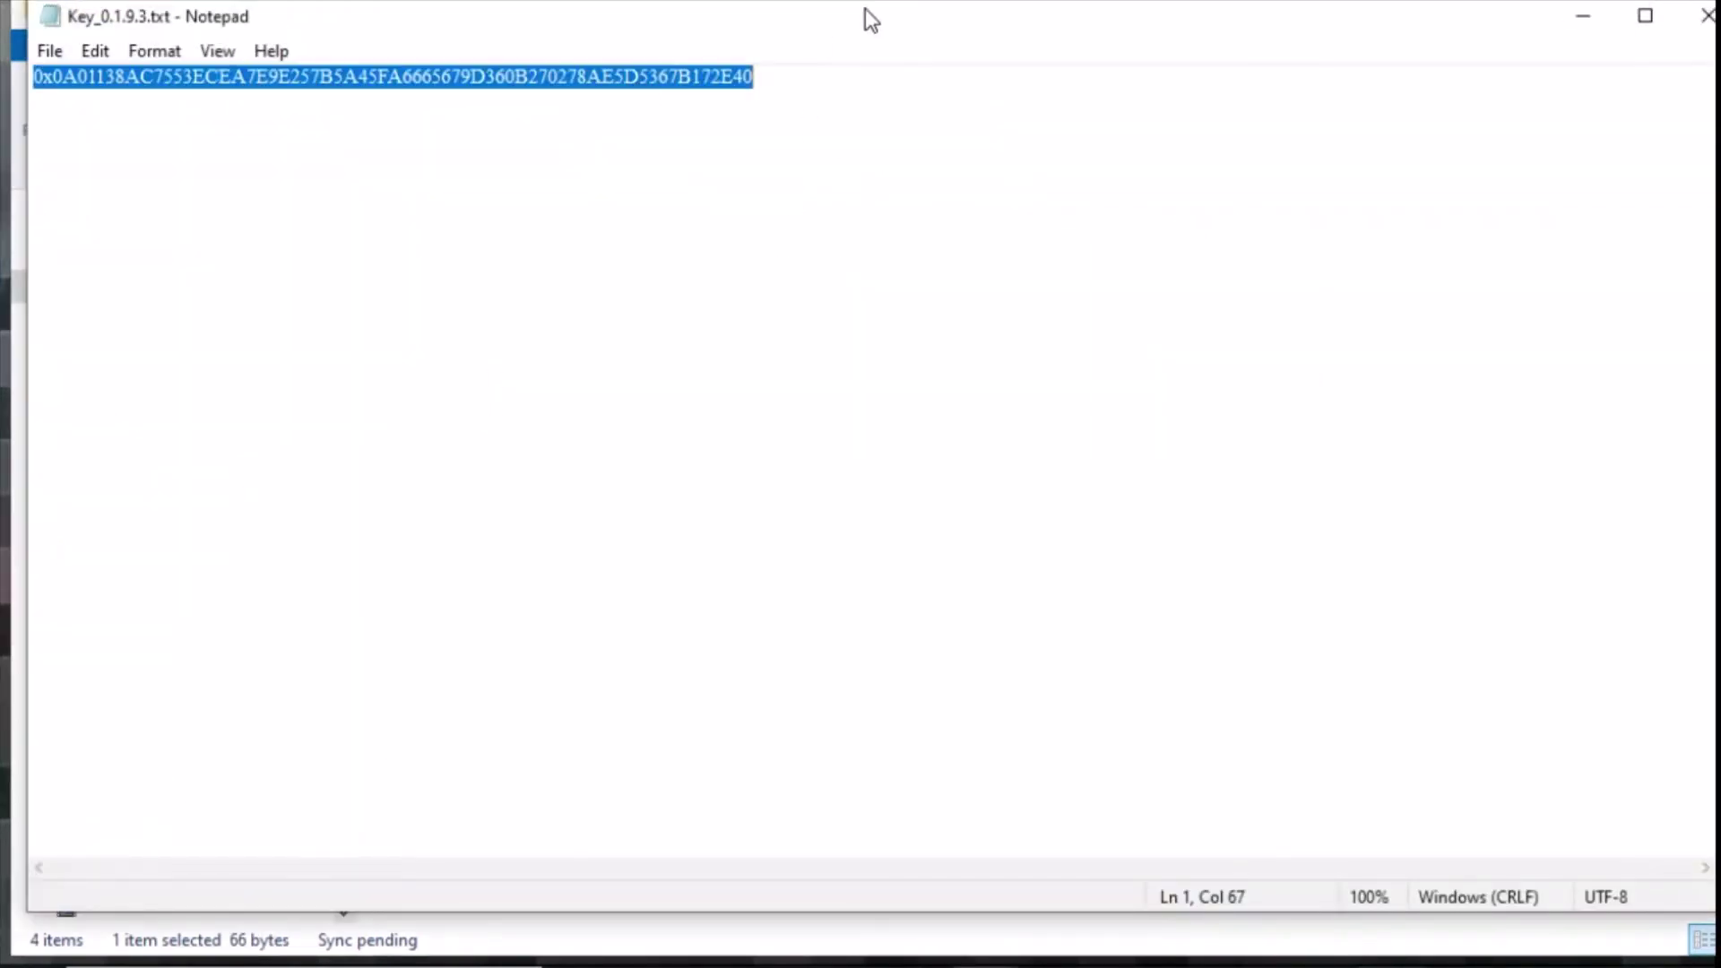
pyautogui.hotkey('alt', 'F4')
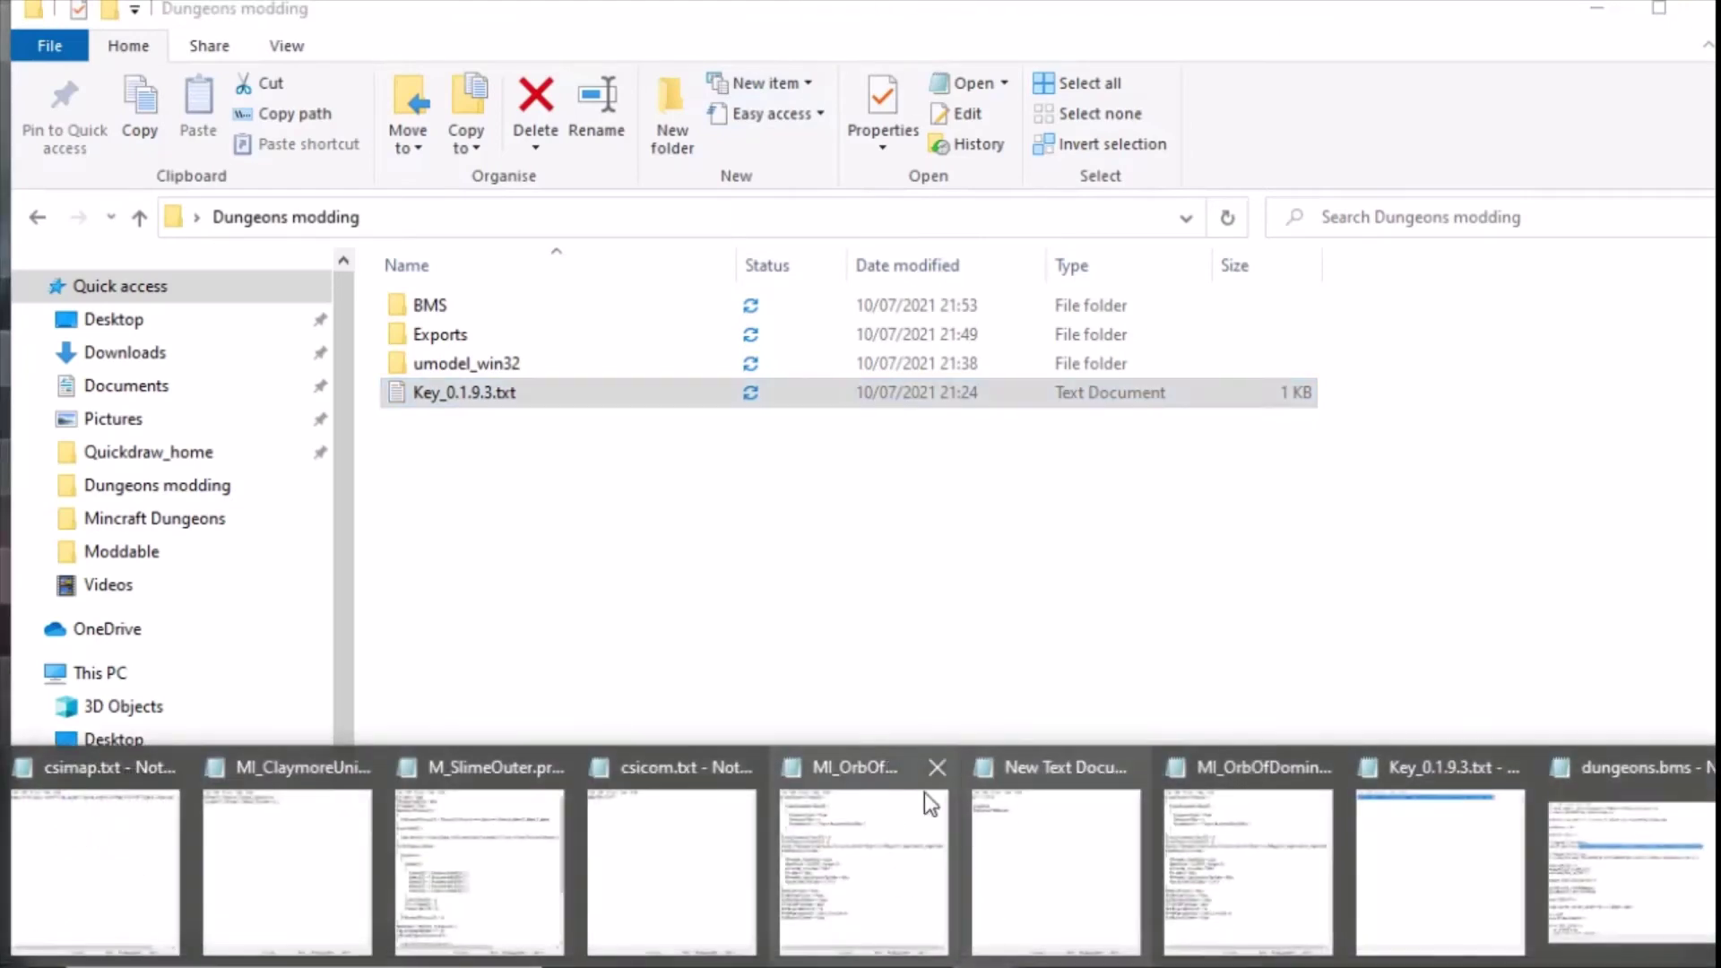
pyautogui.click(1497, 888)
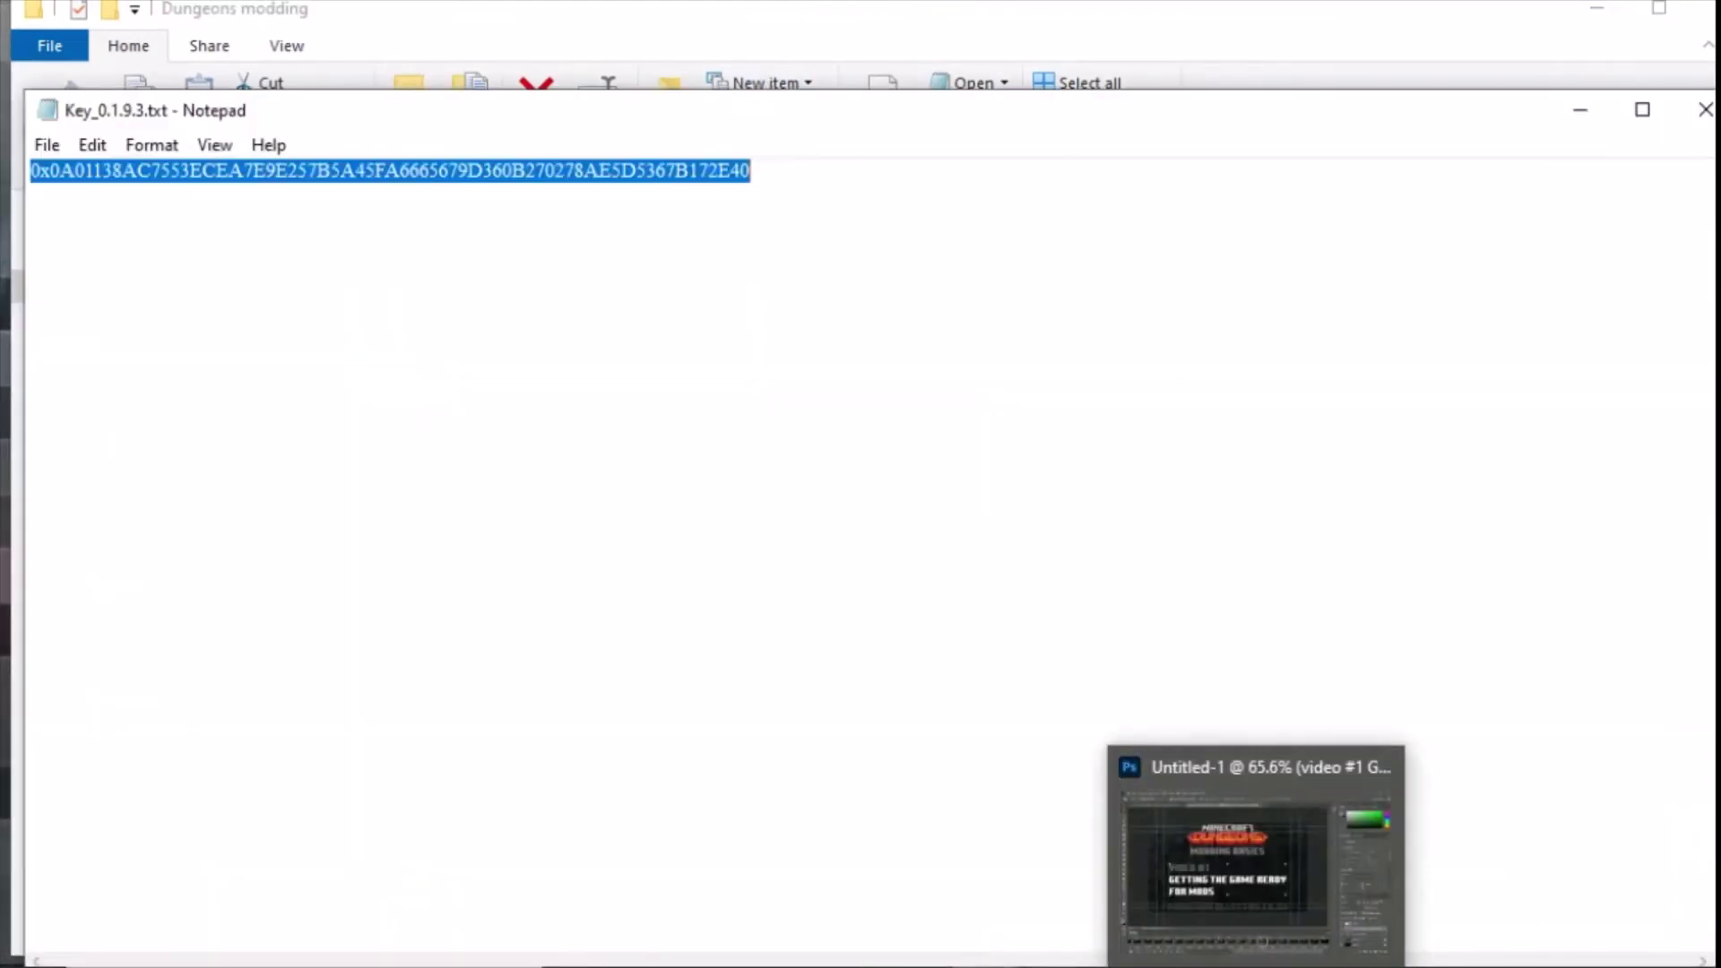
pyautogui.click(1618, 834)
# Paste the new key over the old one, change the comment to 1.9.3.0, and save
pyautogui.click(341, 199)
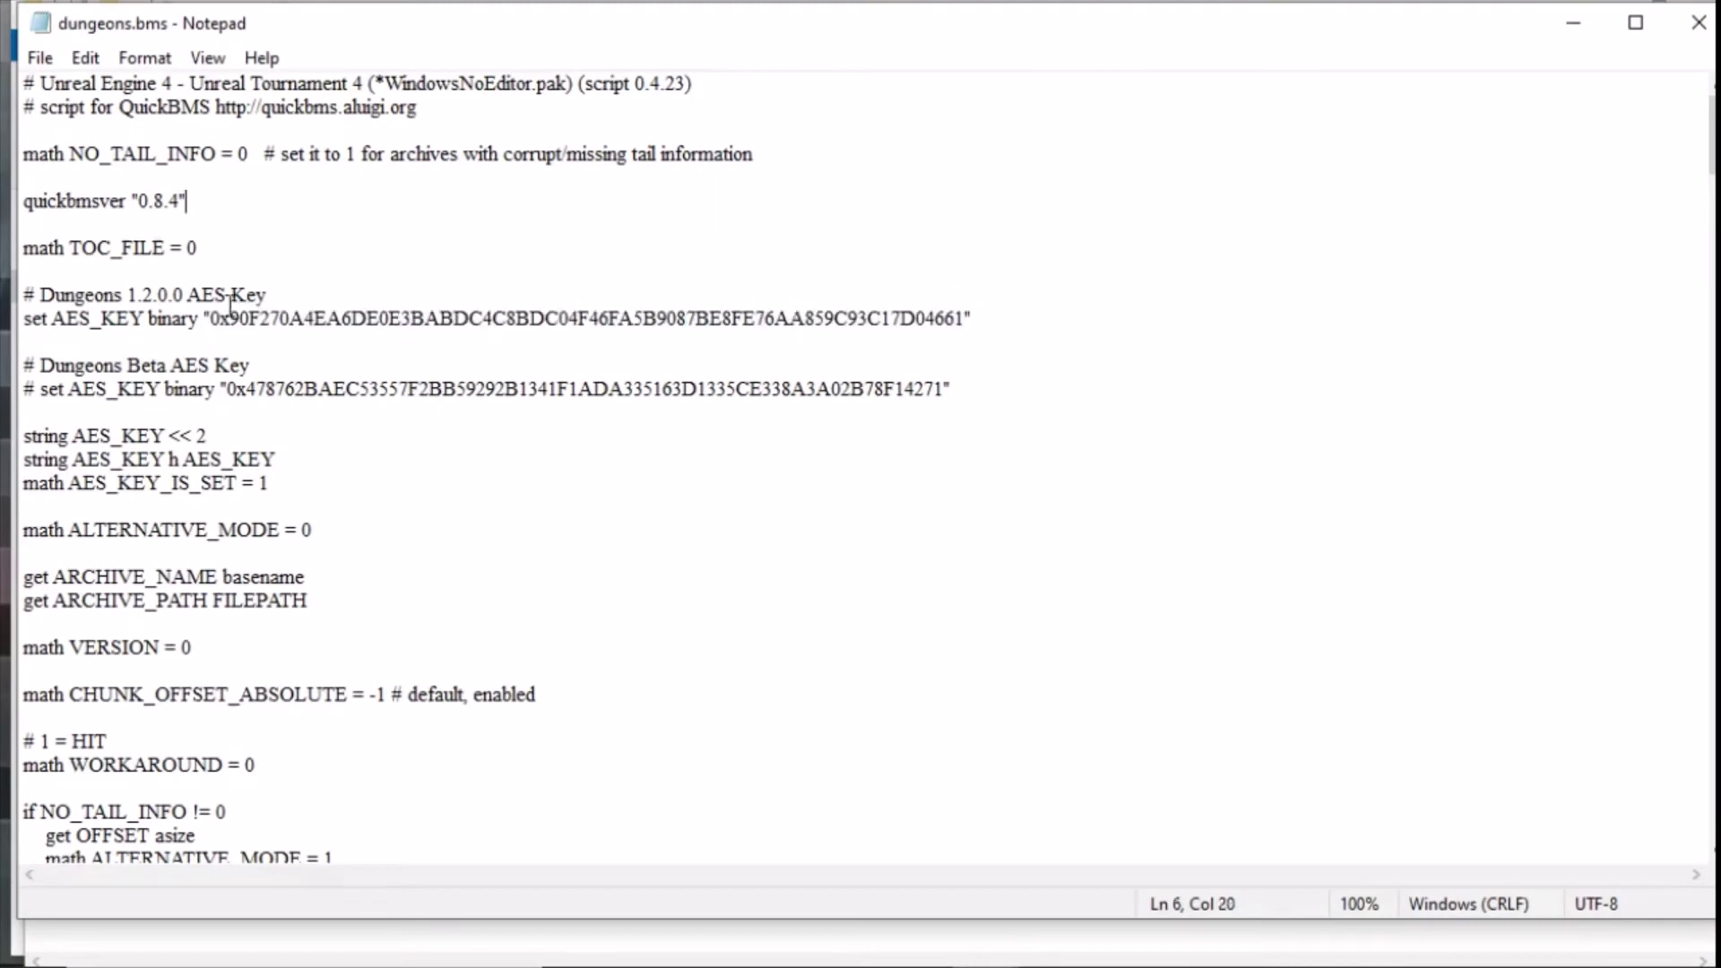
pyautogui.moveTo(212, 314); pyautogui.dragTo(951, 325)
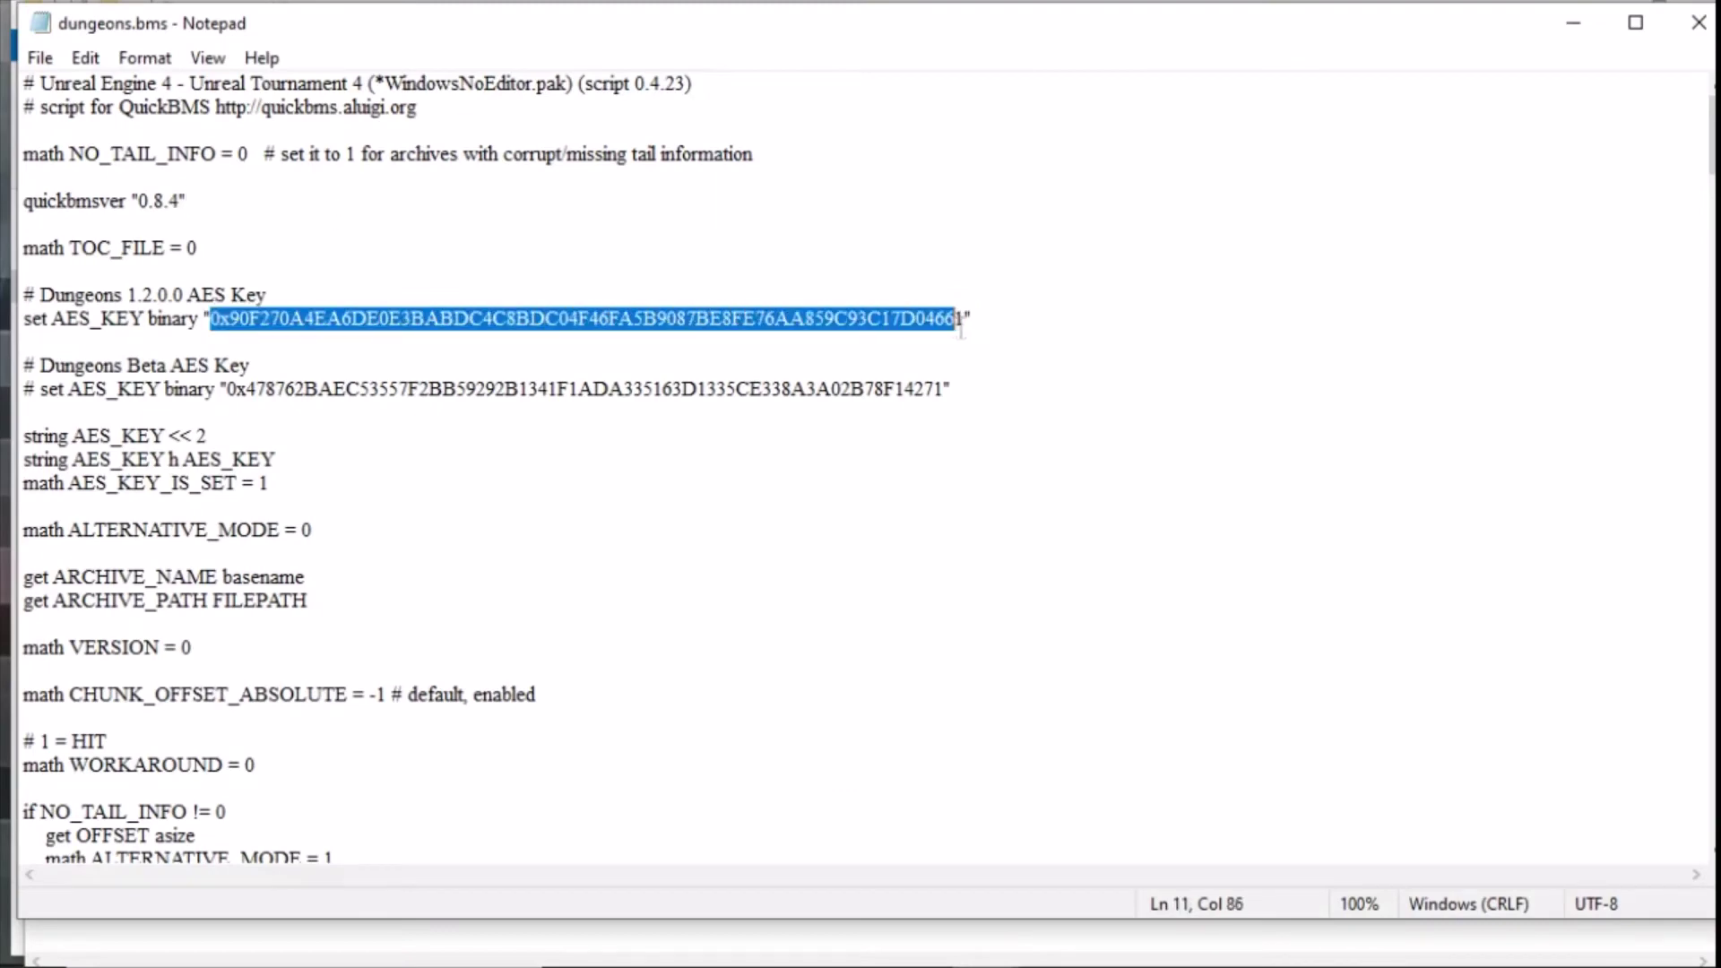
pyautogui.hotkey('ctrl', 'v')
pyautogui.moveTo(183, 296)
pyautogui.mouseDown()
pyautogui.moveTo(144, 296)
pyautogui.moveTo(187, 297)
pyautogui.mouseUp()
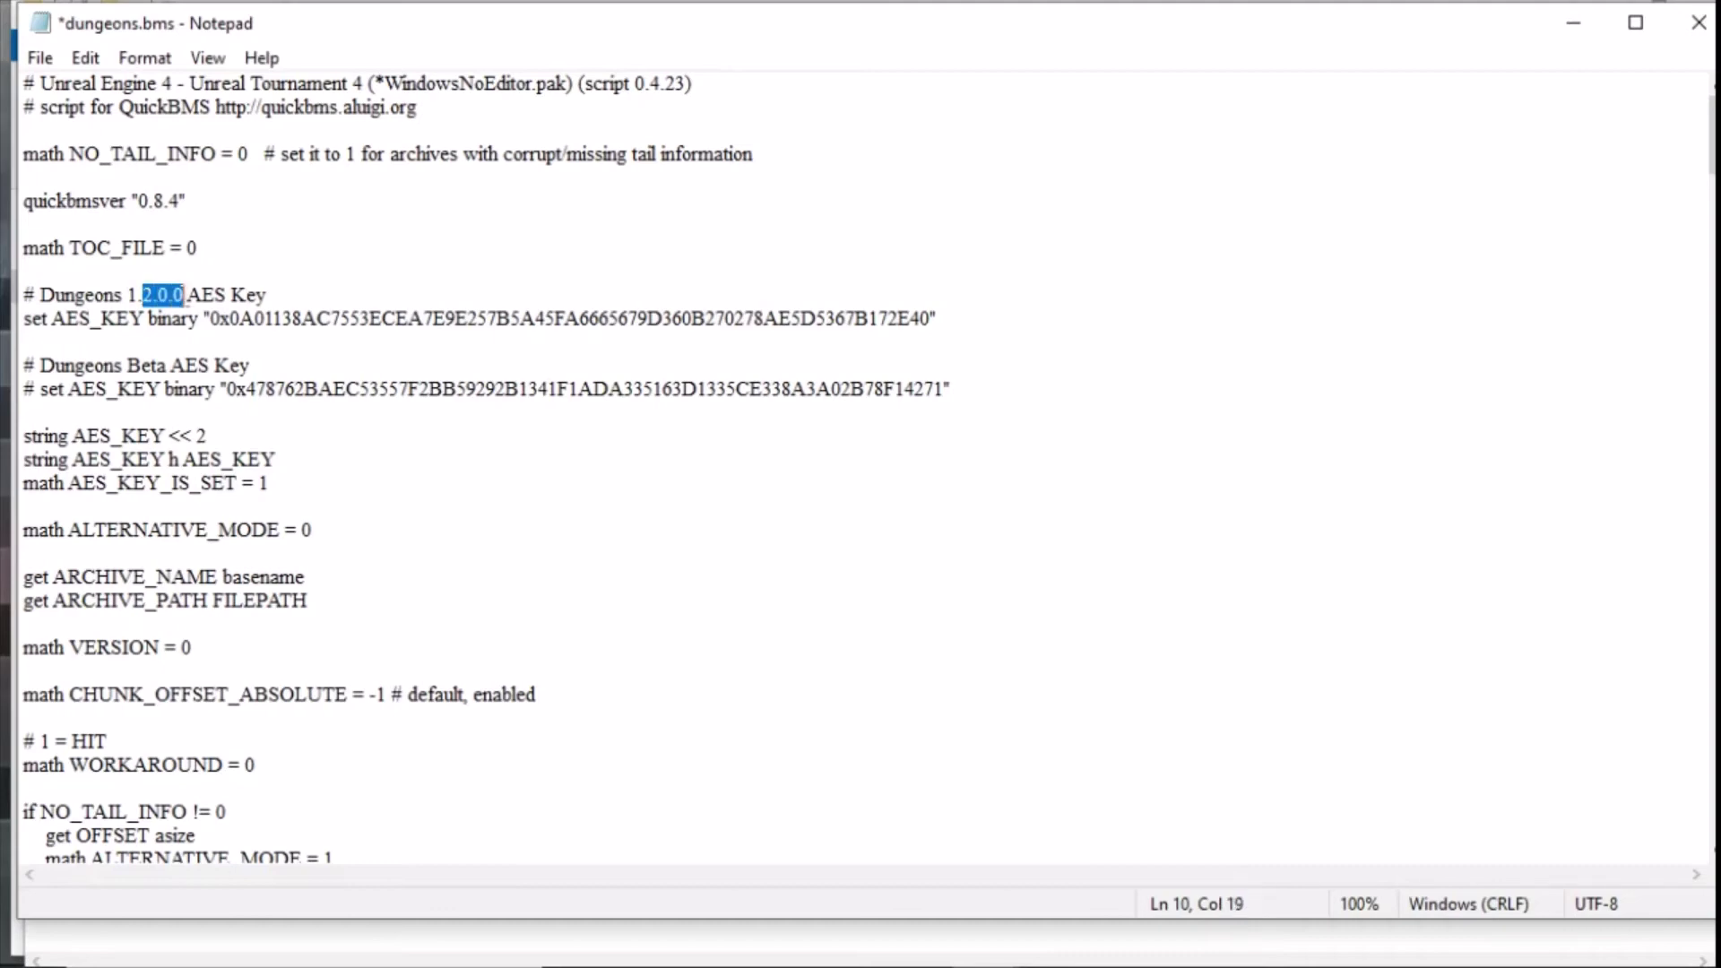
pyautogui.write('9.3.')
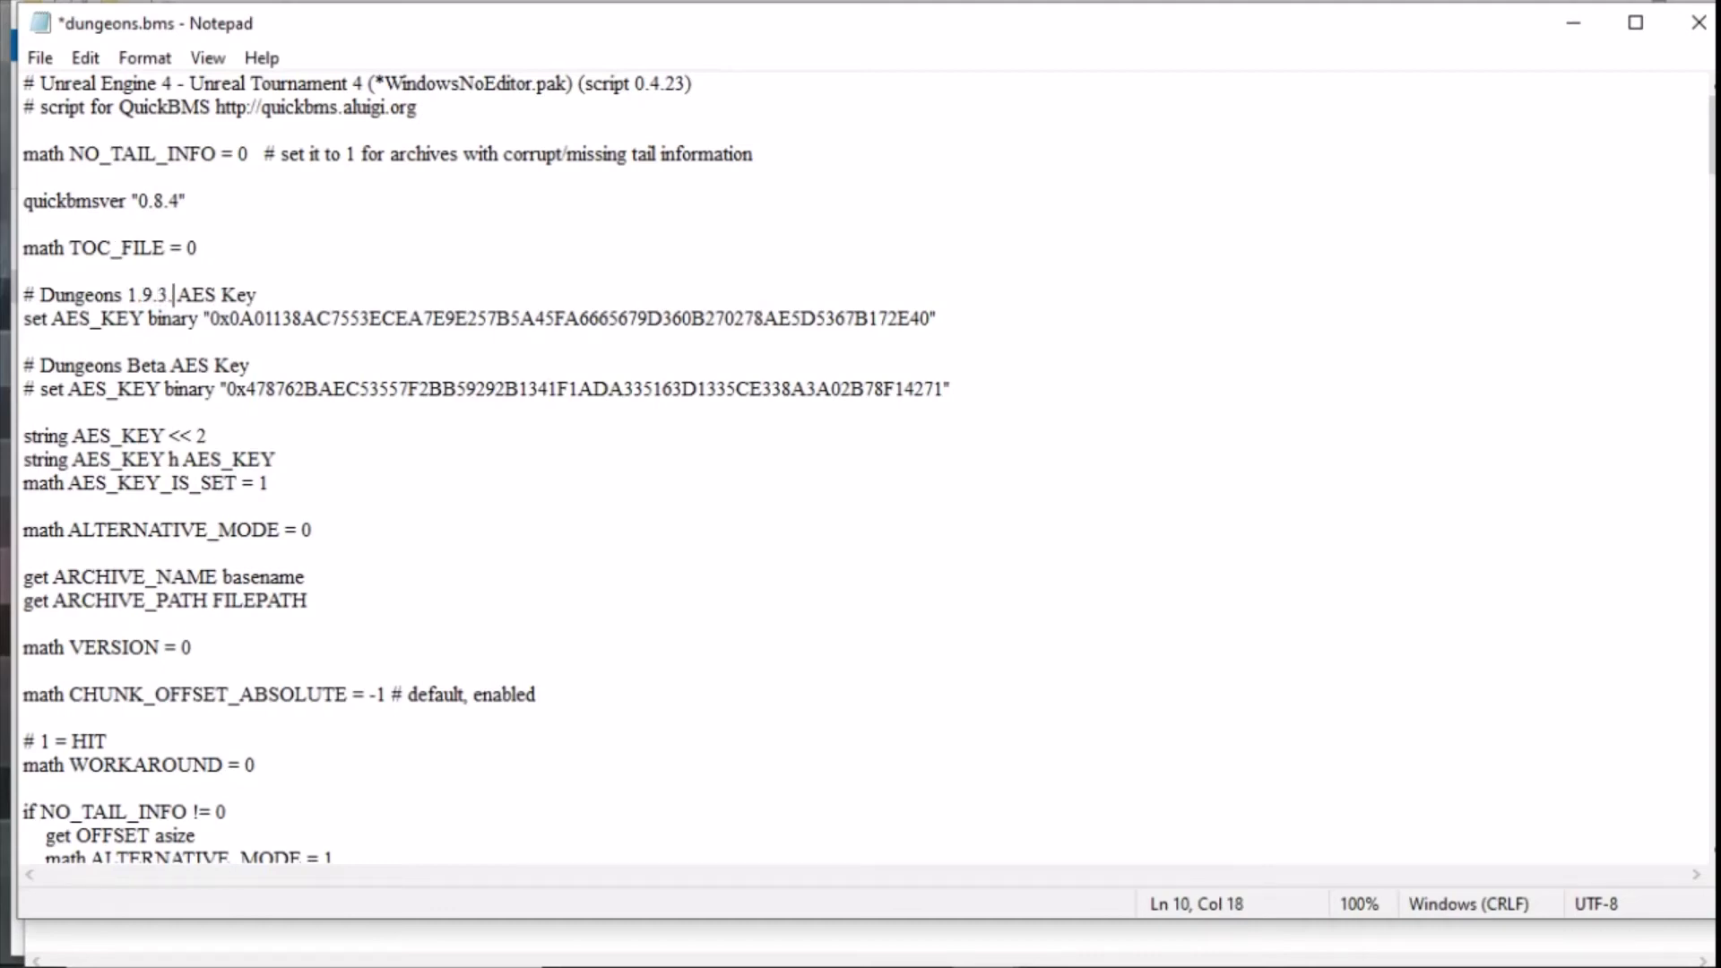
pyautogui.write('0')
pyautogui.hotkey('ctrl', 's')
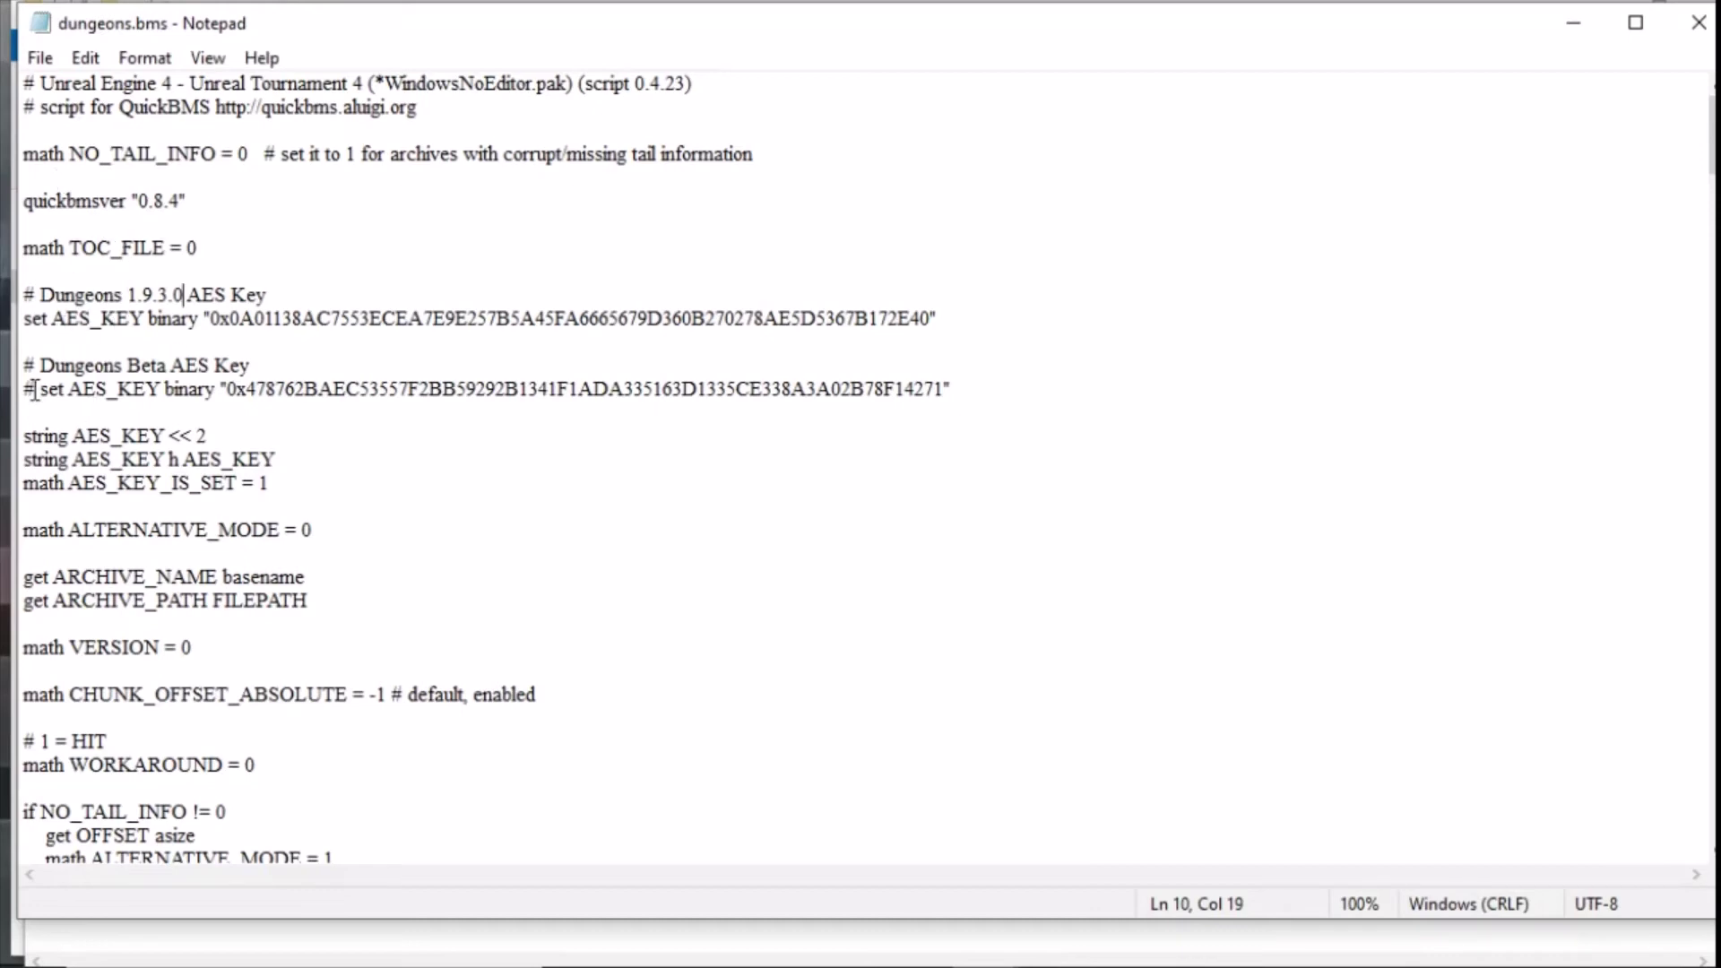
# Review the commented-out Beta key line and the key lines, then close dungeons.bms
pyautogui.moveTo(32, 391); pyautogui.dragTo(565, 391)
pyautogui.click(64, 390)
pyautogui.click(35, 391)
pyautogui.hotkey('shift', 'Left')
pyautogui.click(26, 320)
pyautogui.moveTo(966, 318); pyautogui.dragTo(27, 296)
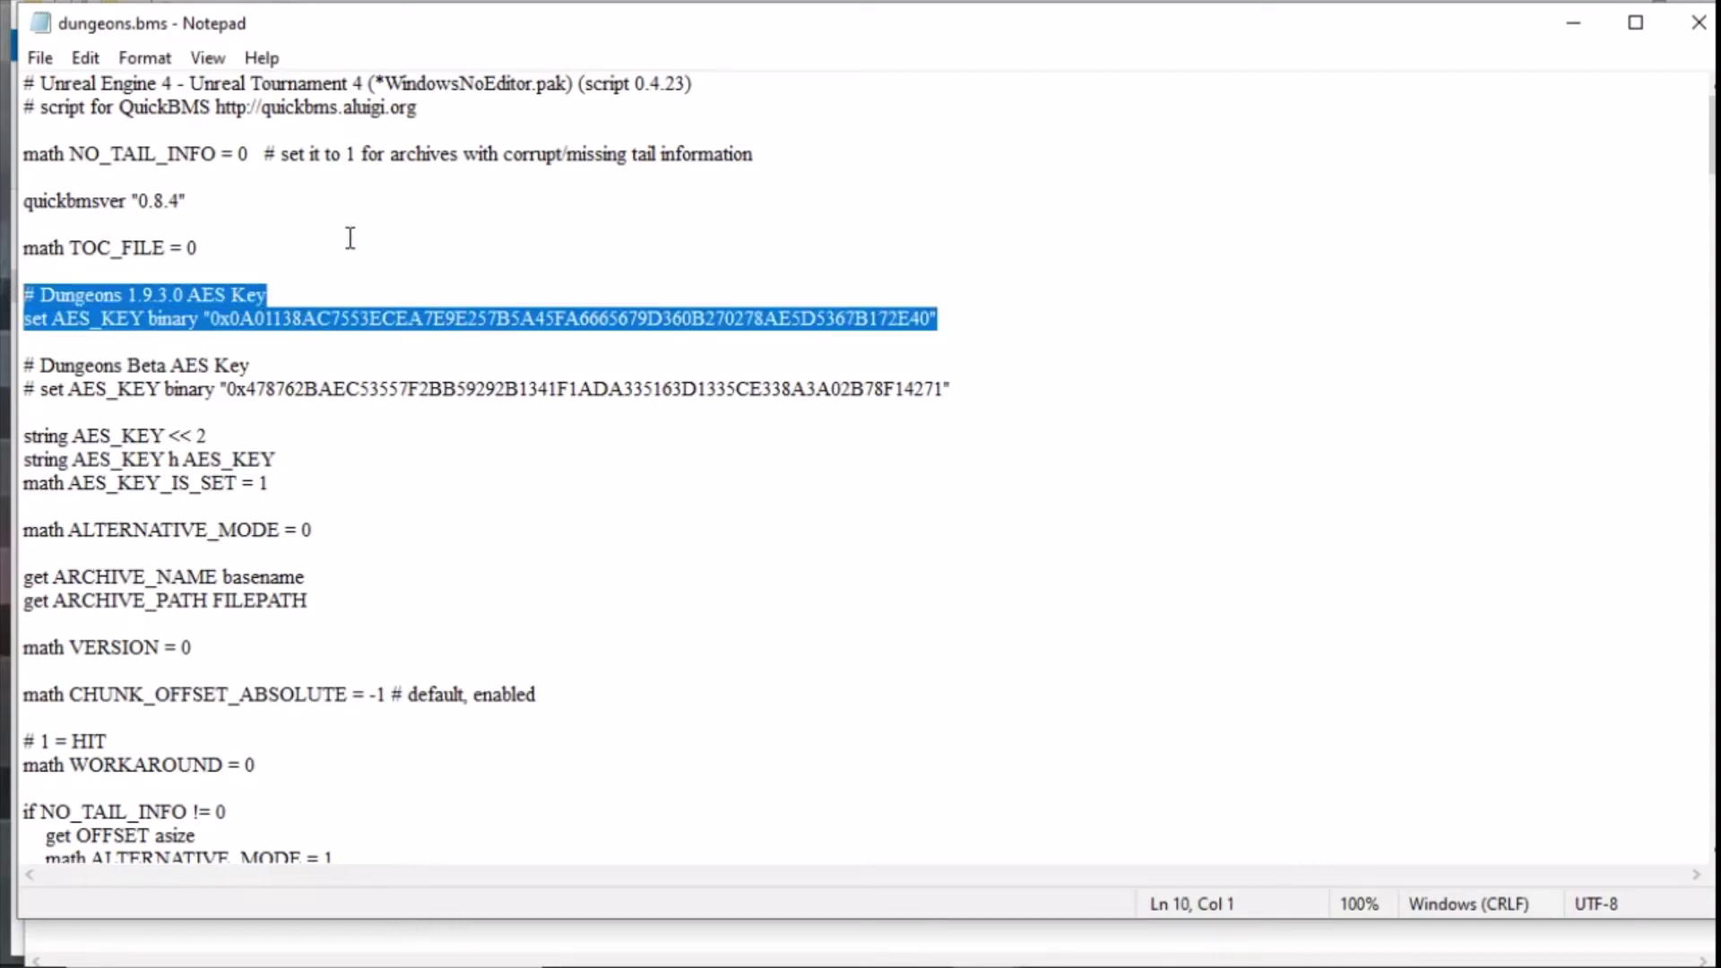
pyautogui.click(1685, 31)
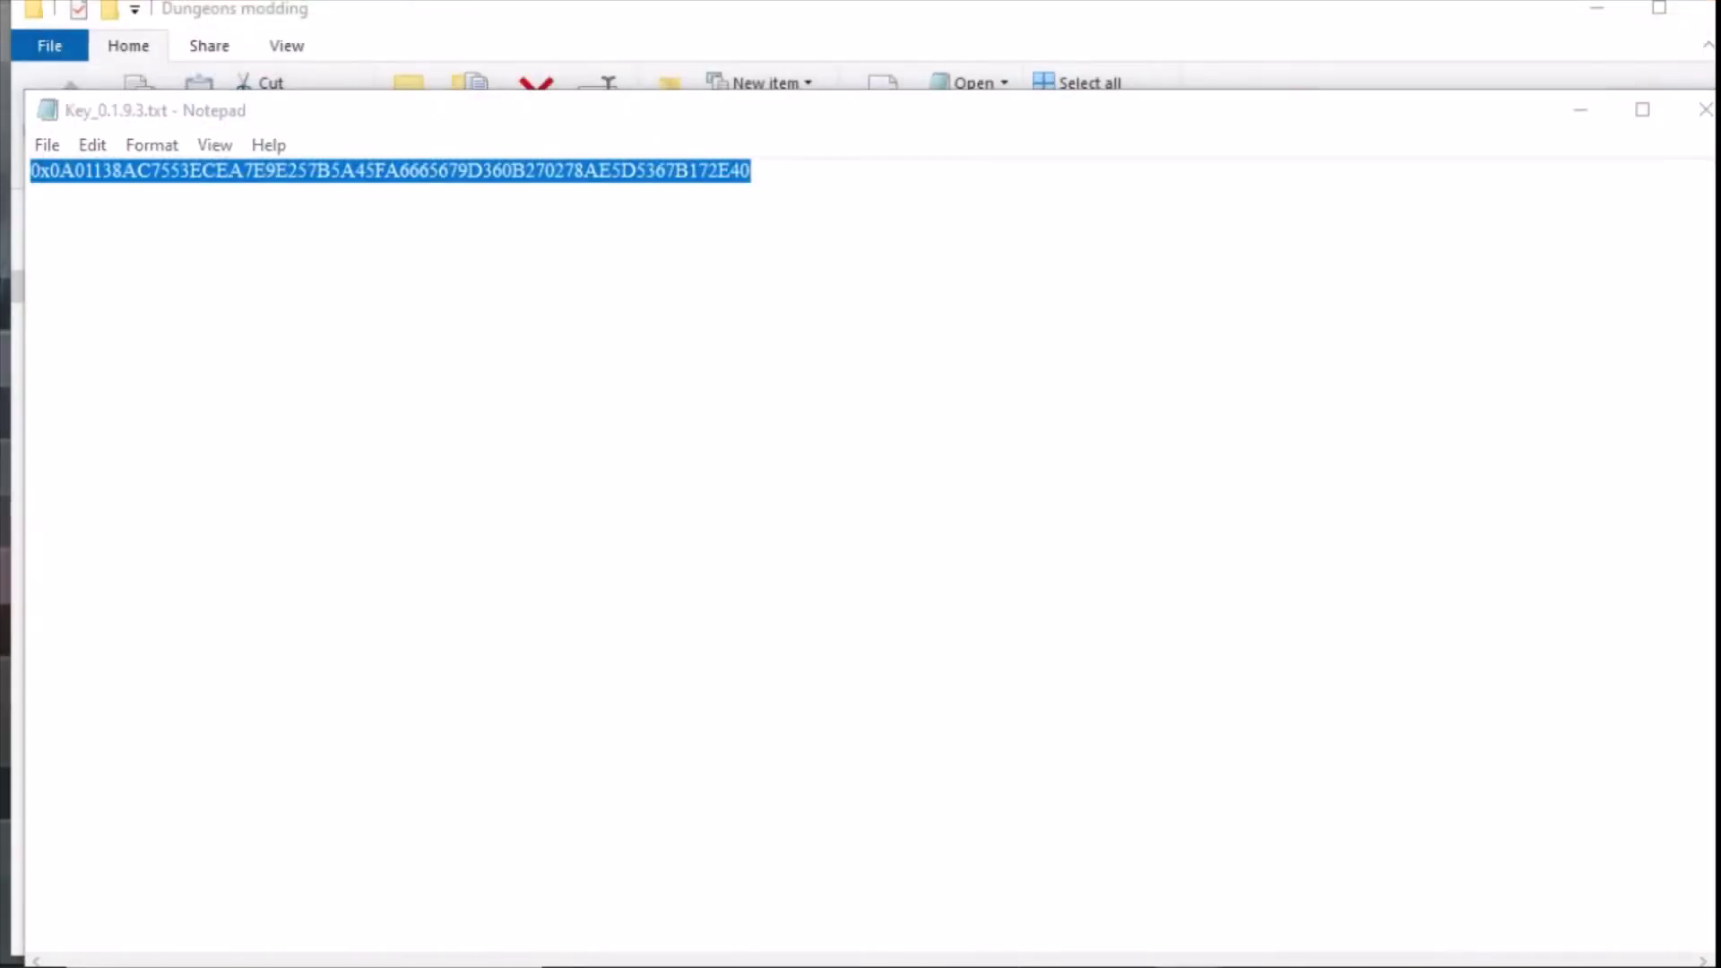
# Close Key_0.1.9.3.txt and run quickbms_4gb_files.exe from BMS\quickbms
pyautogui.click(1243, 610)
pyautogui.click(1705, 110)
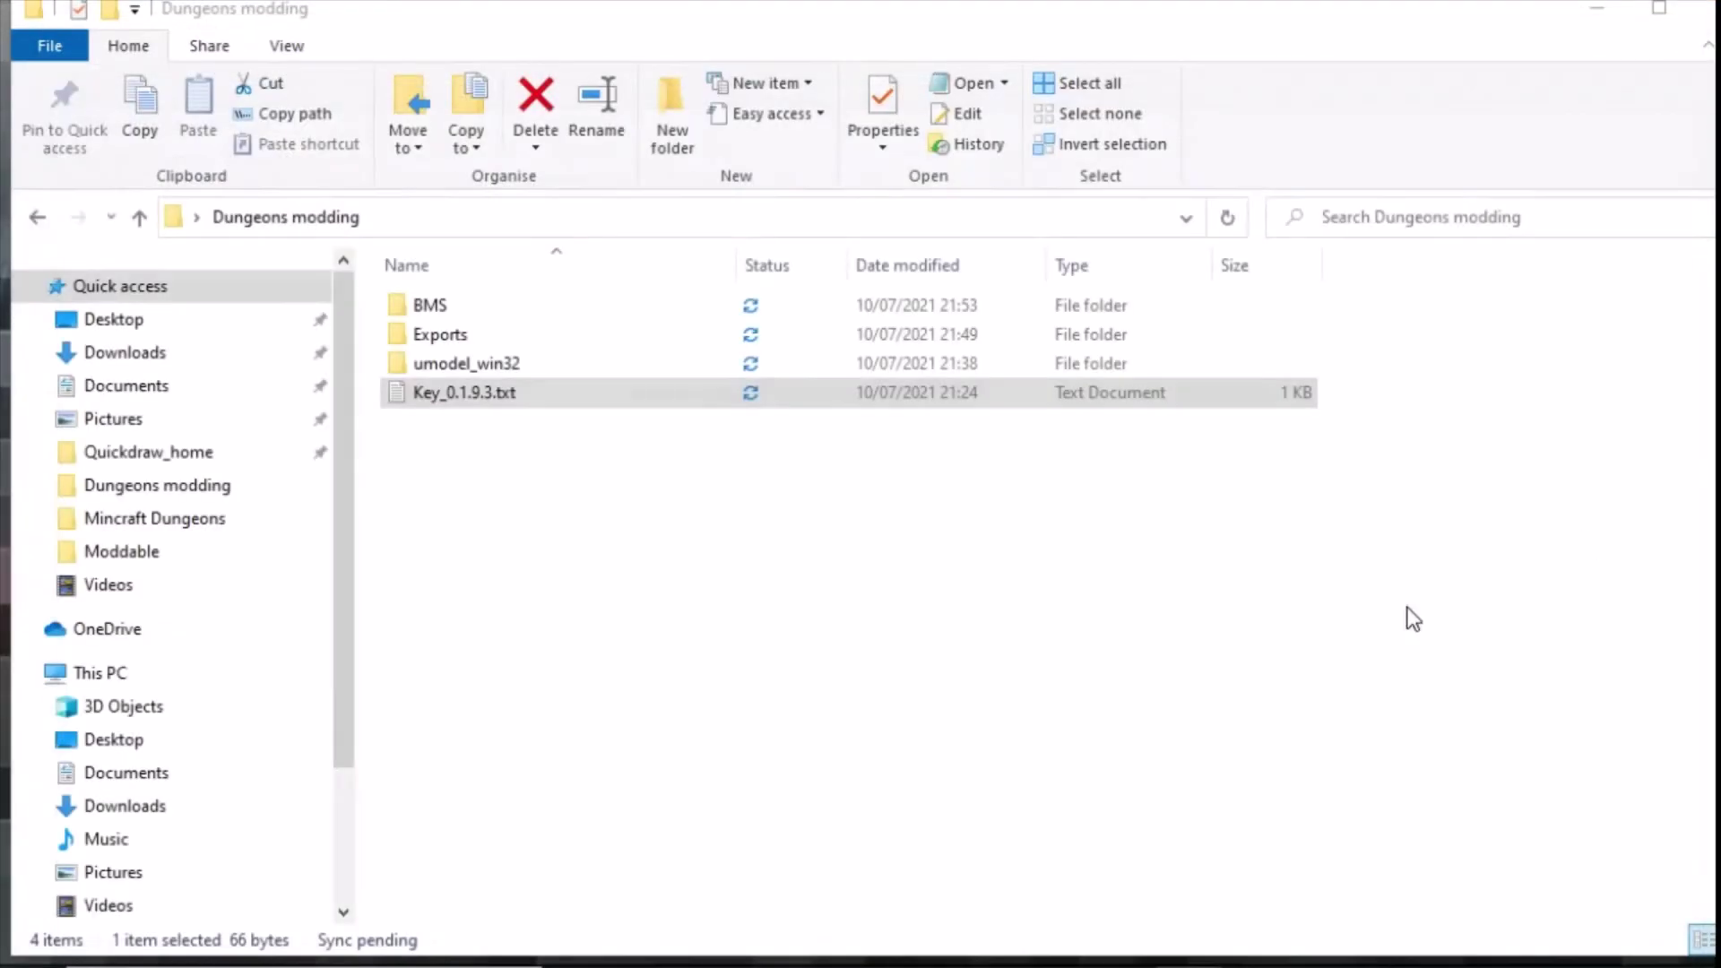
pyautogui.doubleClick(478, 304)
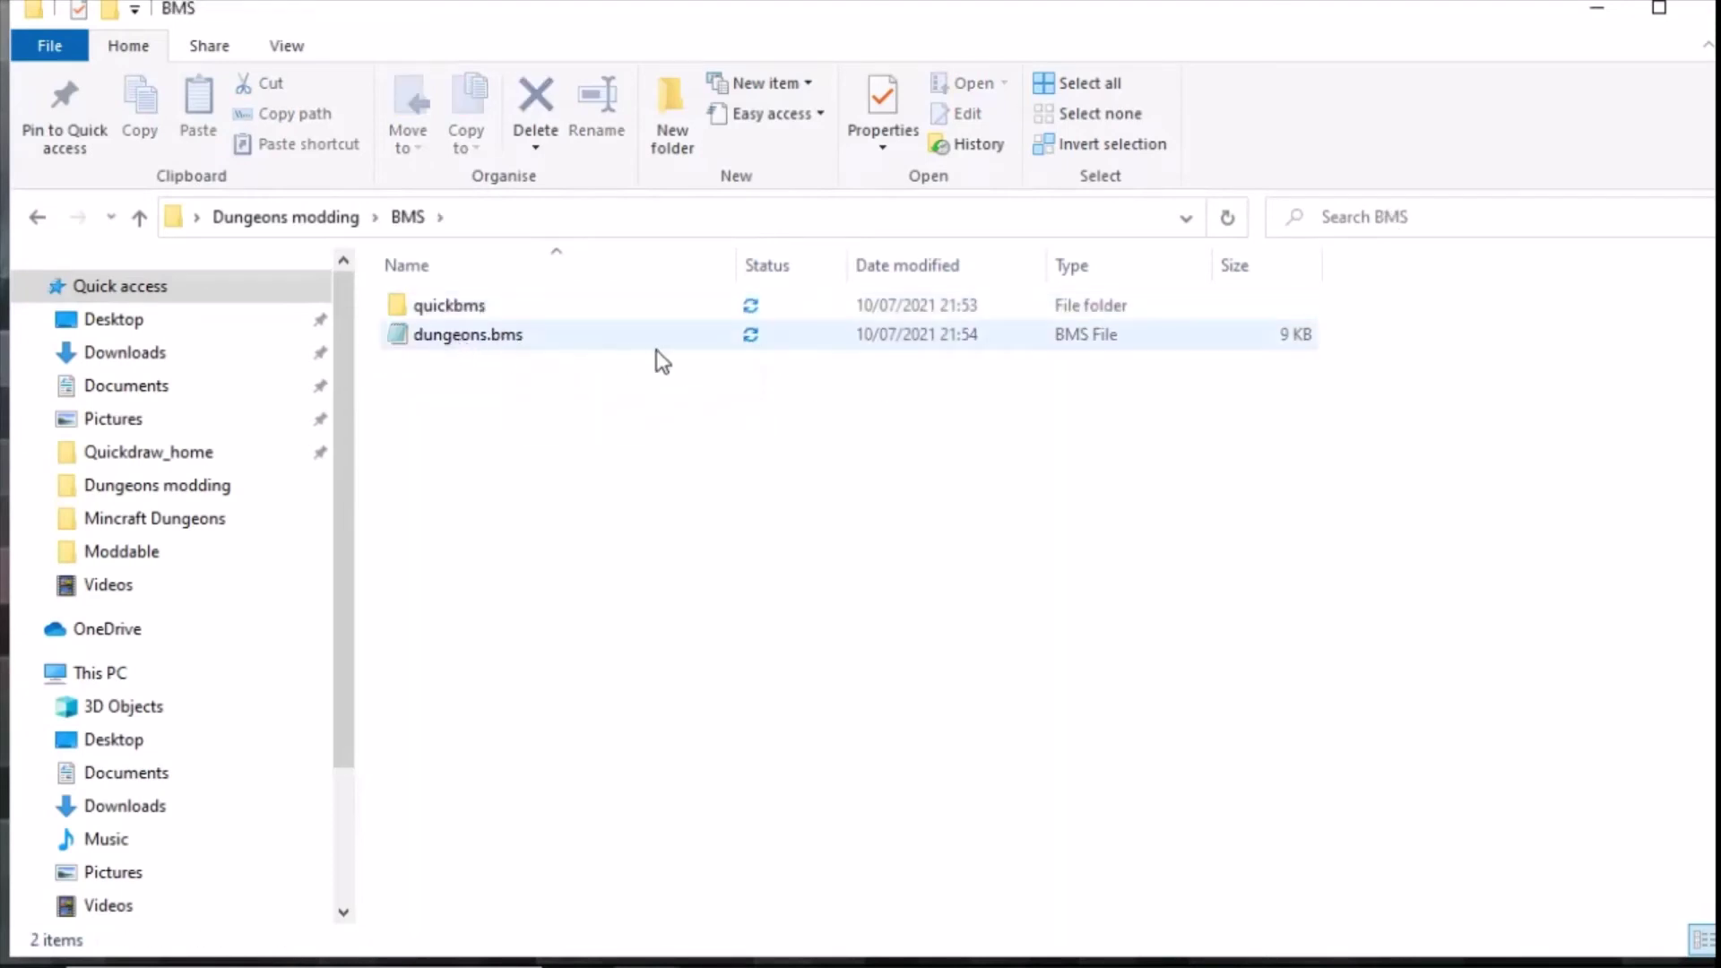
pyautogui.doubleClick(458, 309)
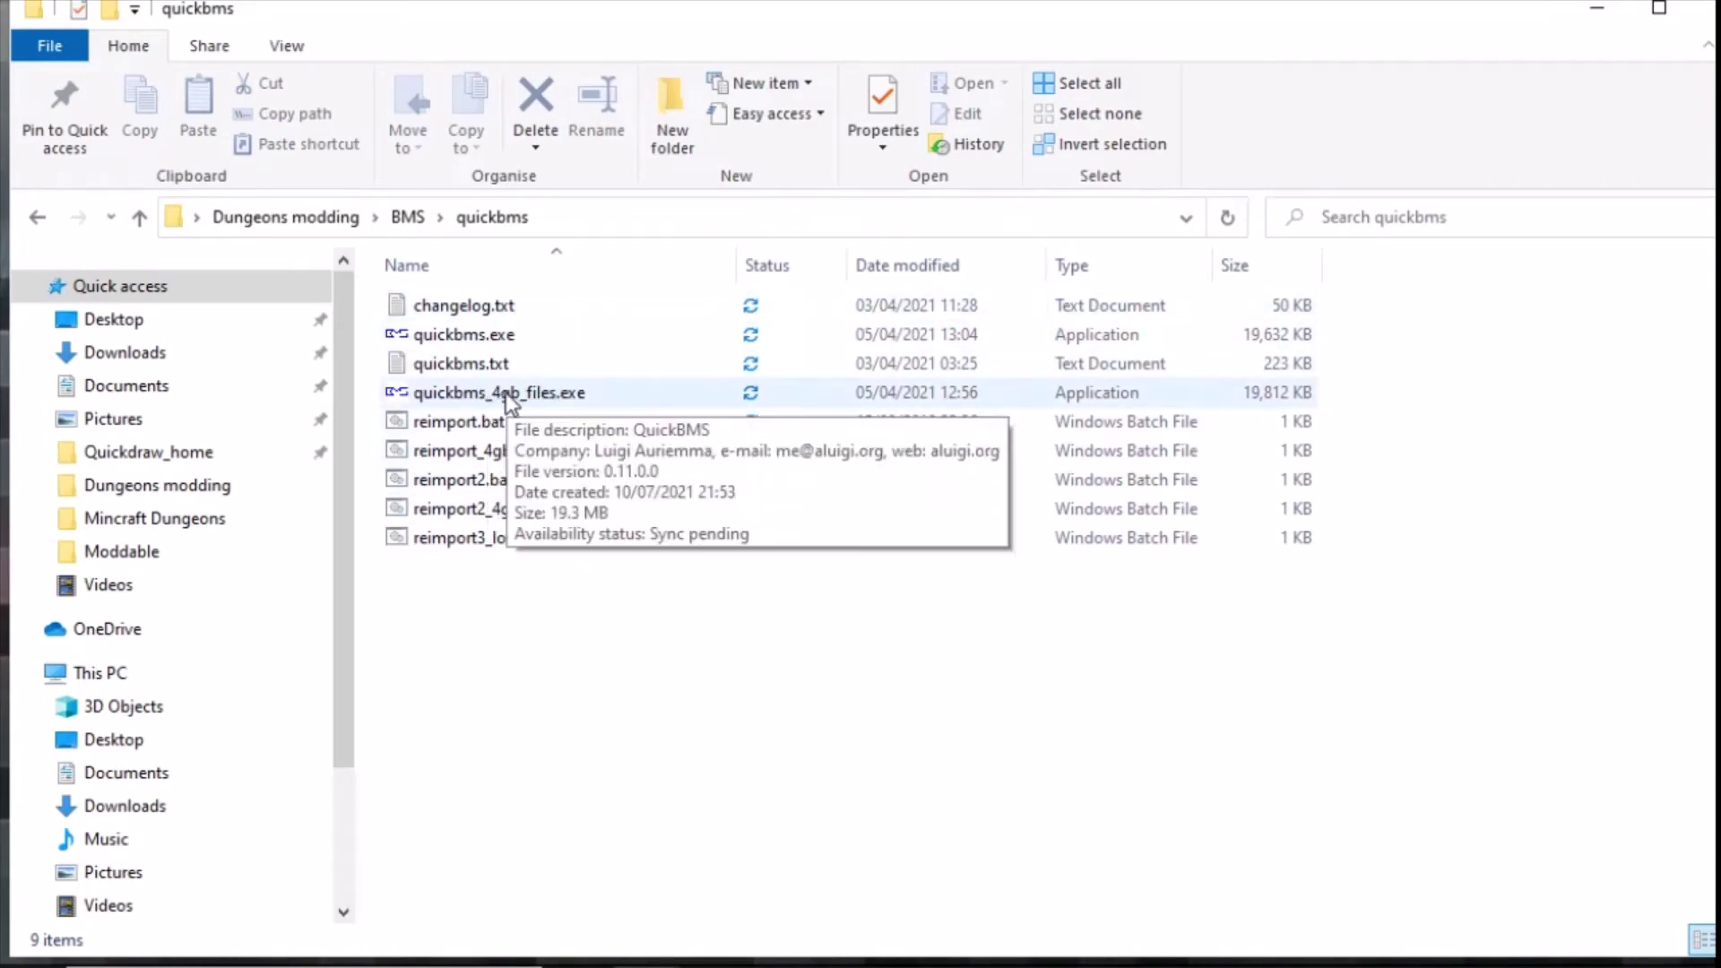
pyautogui.rightClick(509, 401)
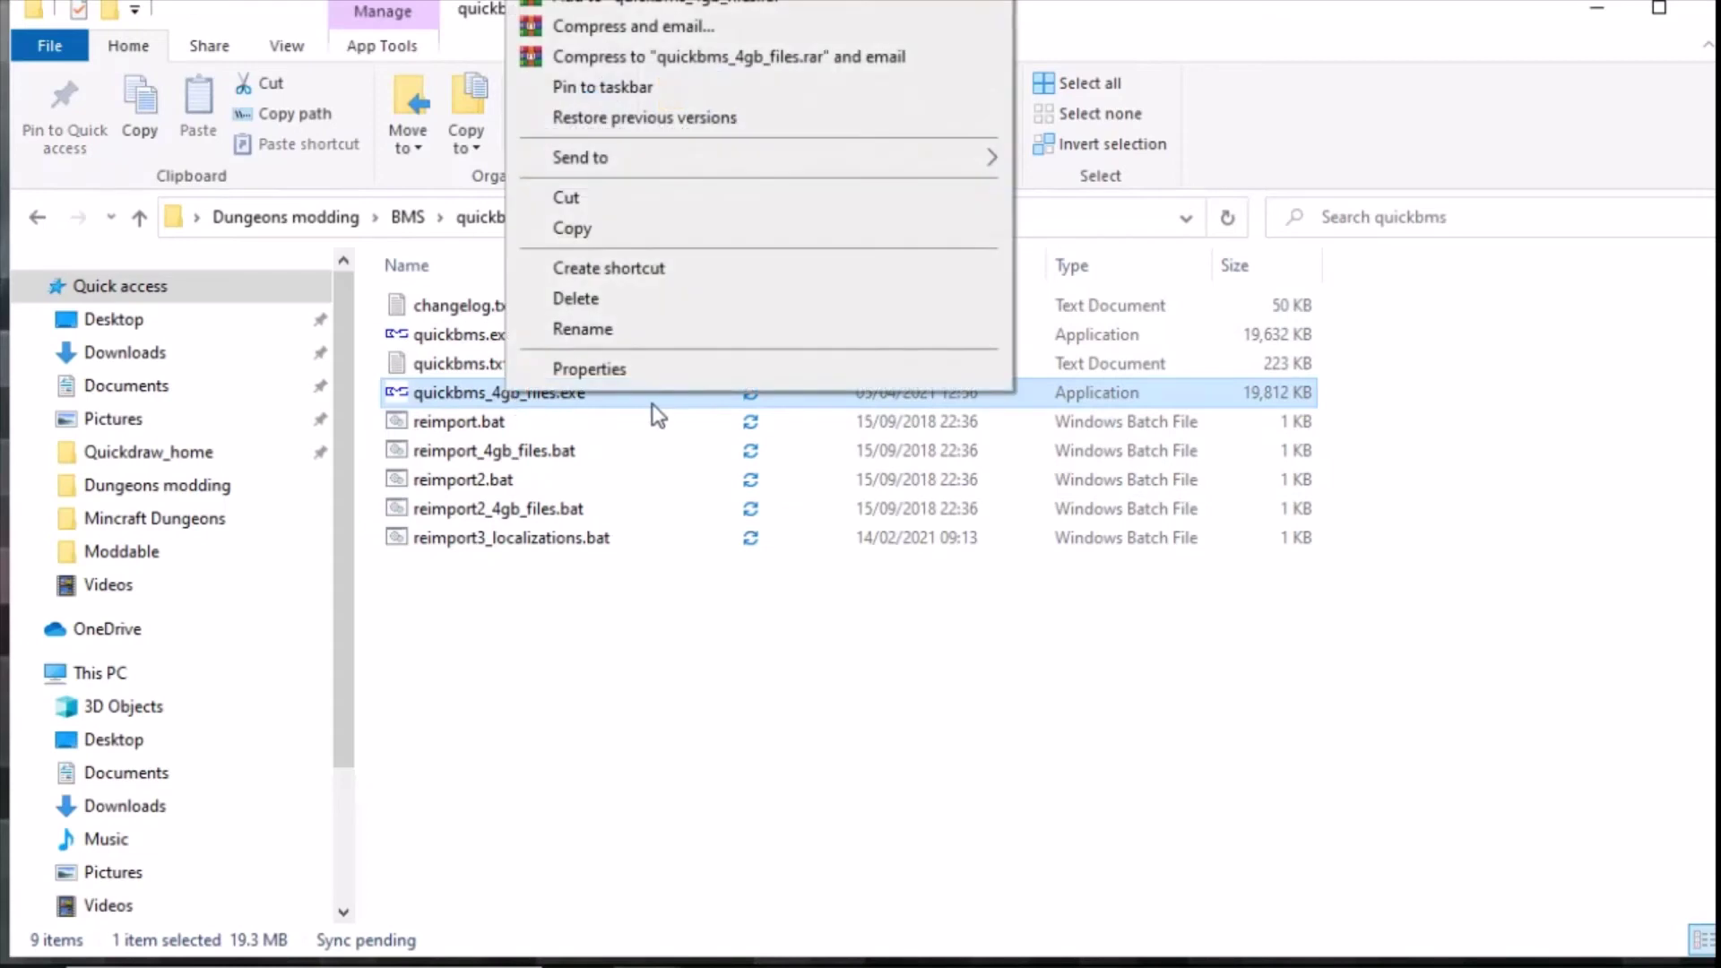
pyautogui.click(592, 2)
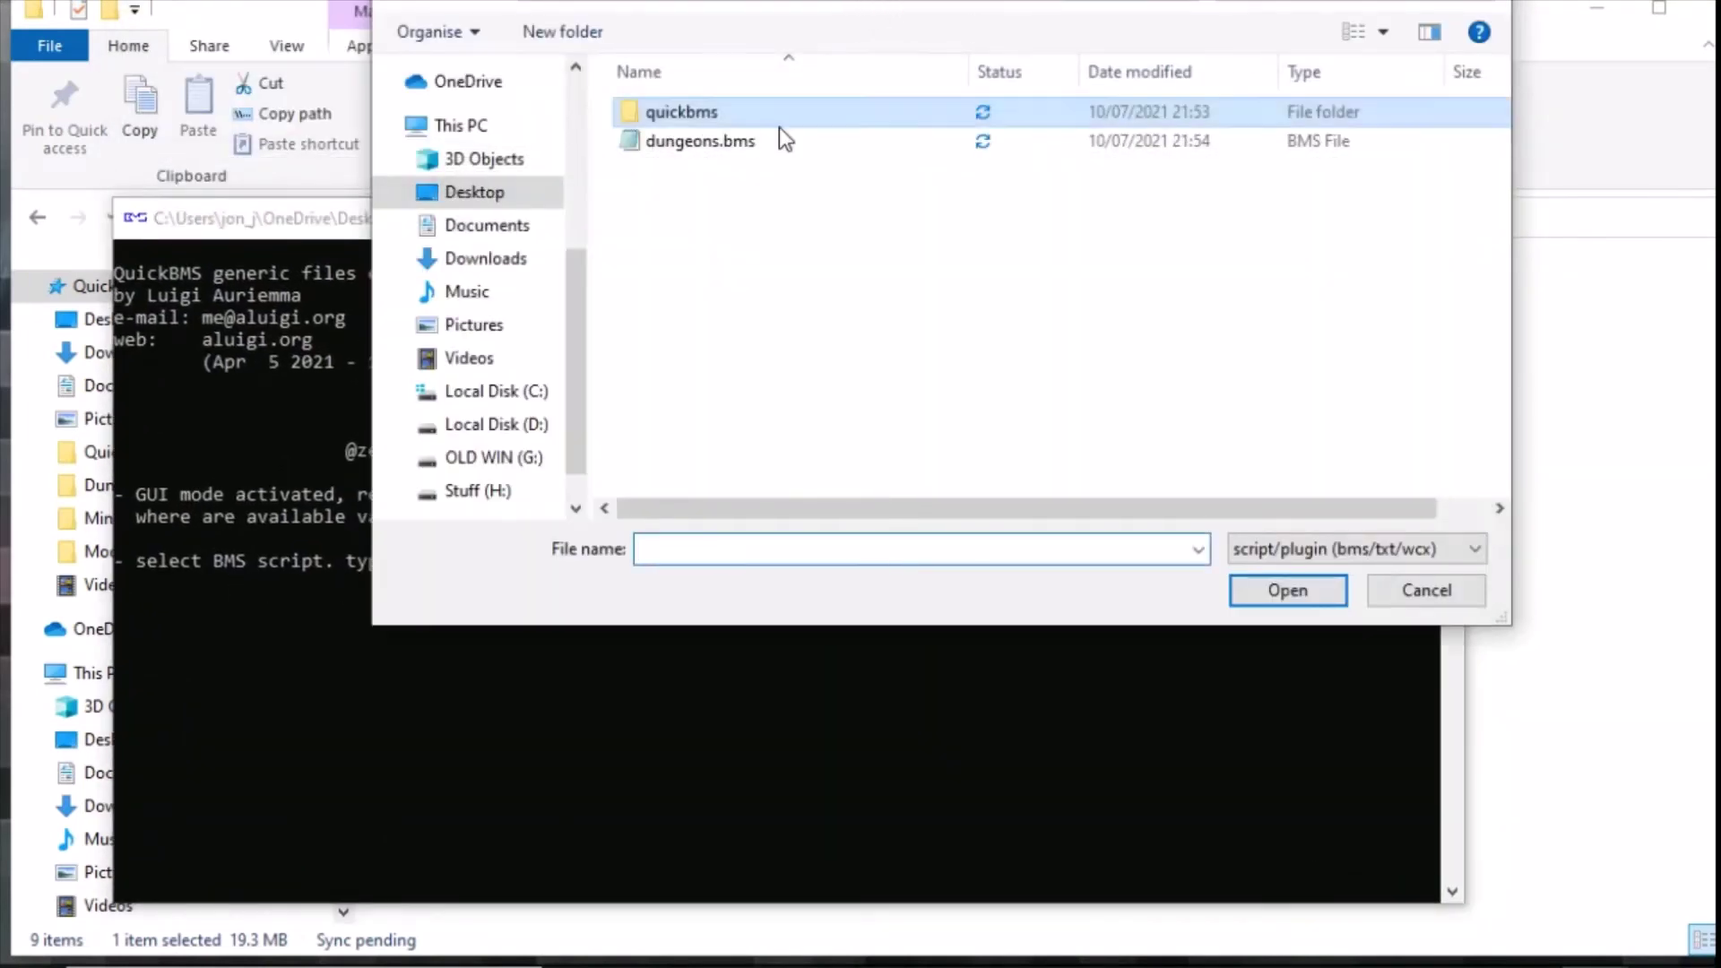
# Pick dungeons.bms as the QuickBMS extraction script
pyautogui.click(757, 139)
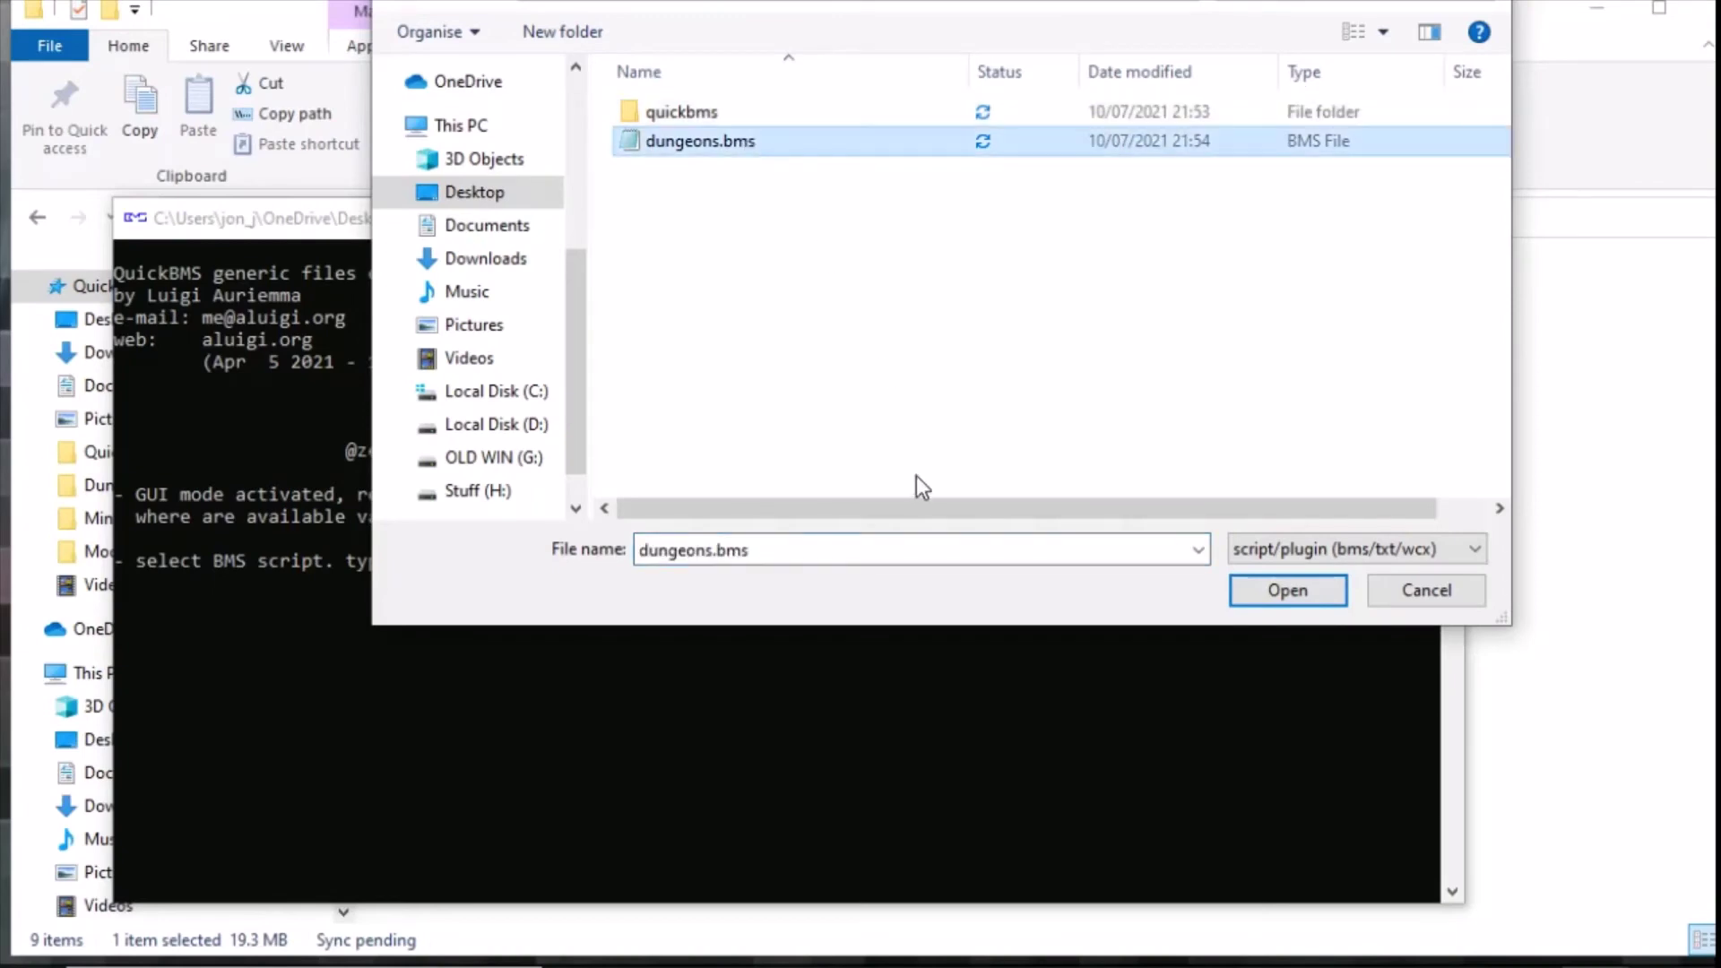
# Confirm dungeons.bms and browse to D:\Games\Dungeons 1.9.3.0\Dungeons\Content\Paks
pyautogui.click(1281, 590)
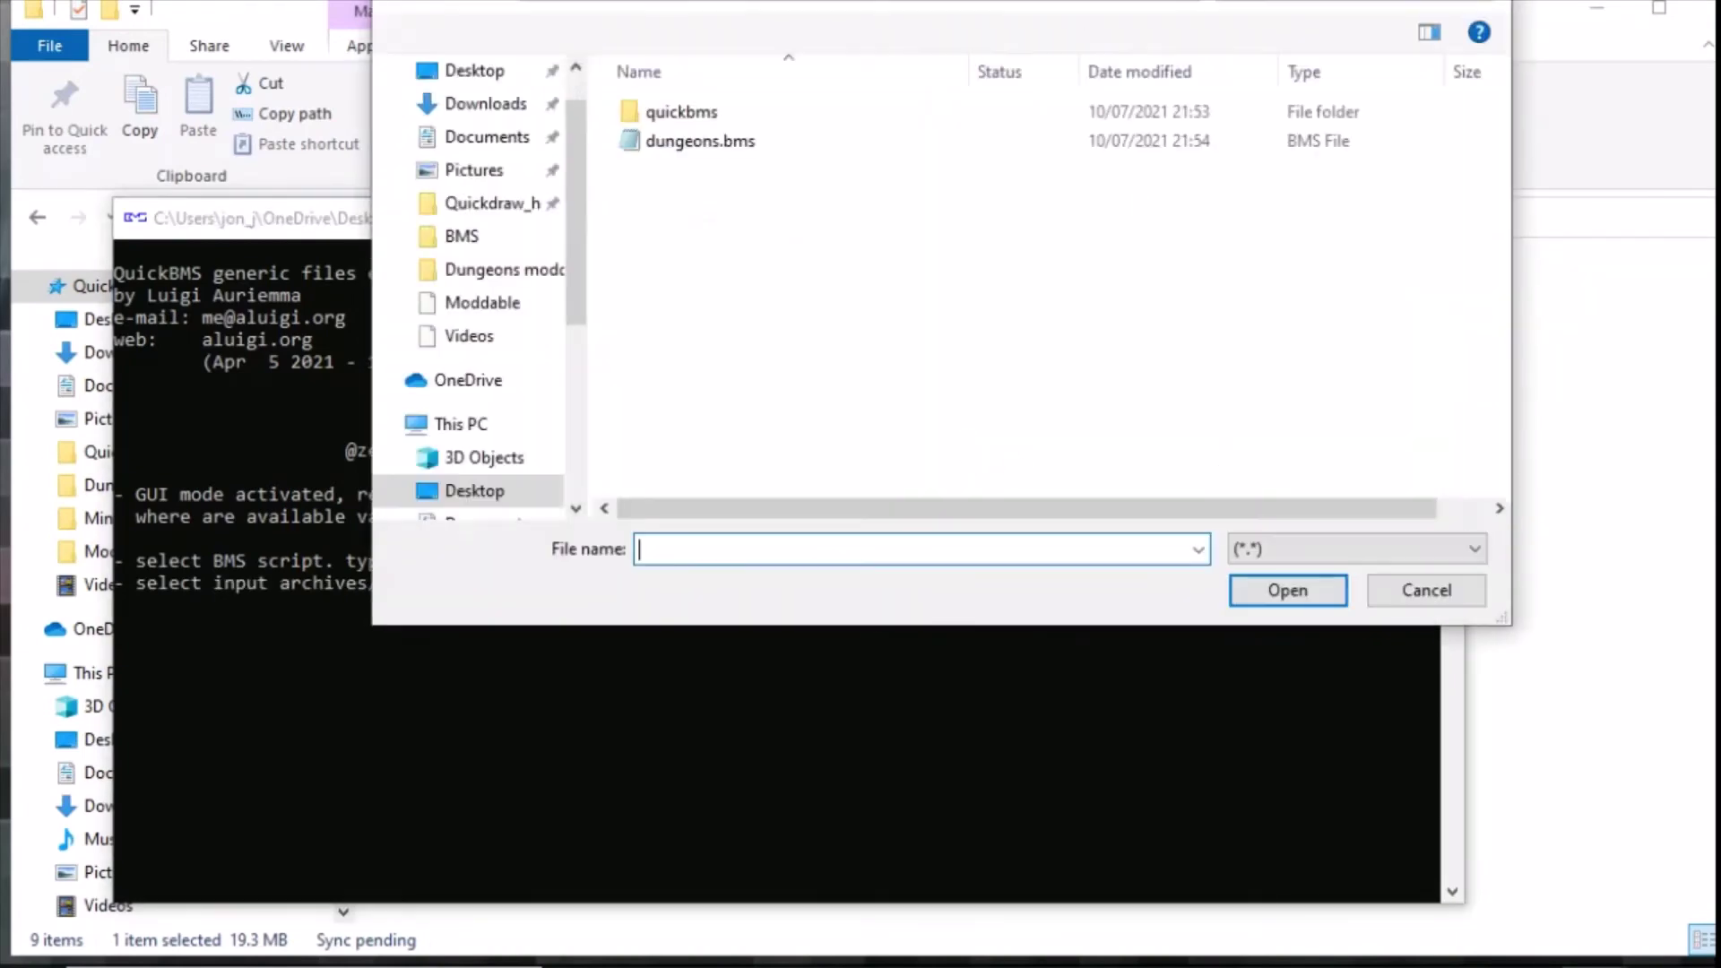
pyautogui.moveTo(922, 12); pyautogui.dragTo(789, 142)
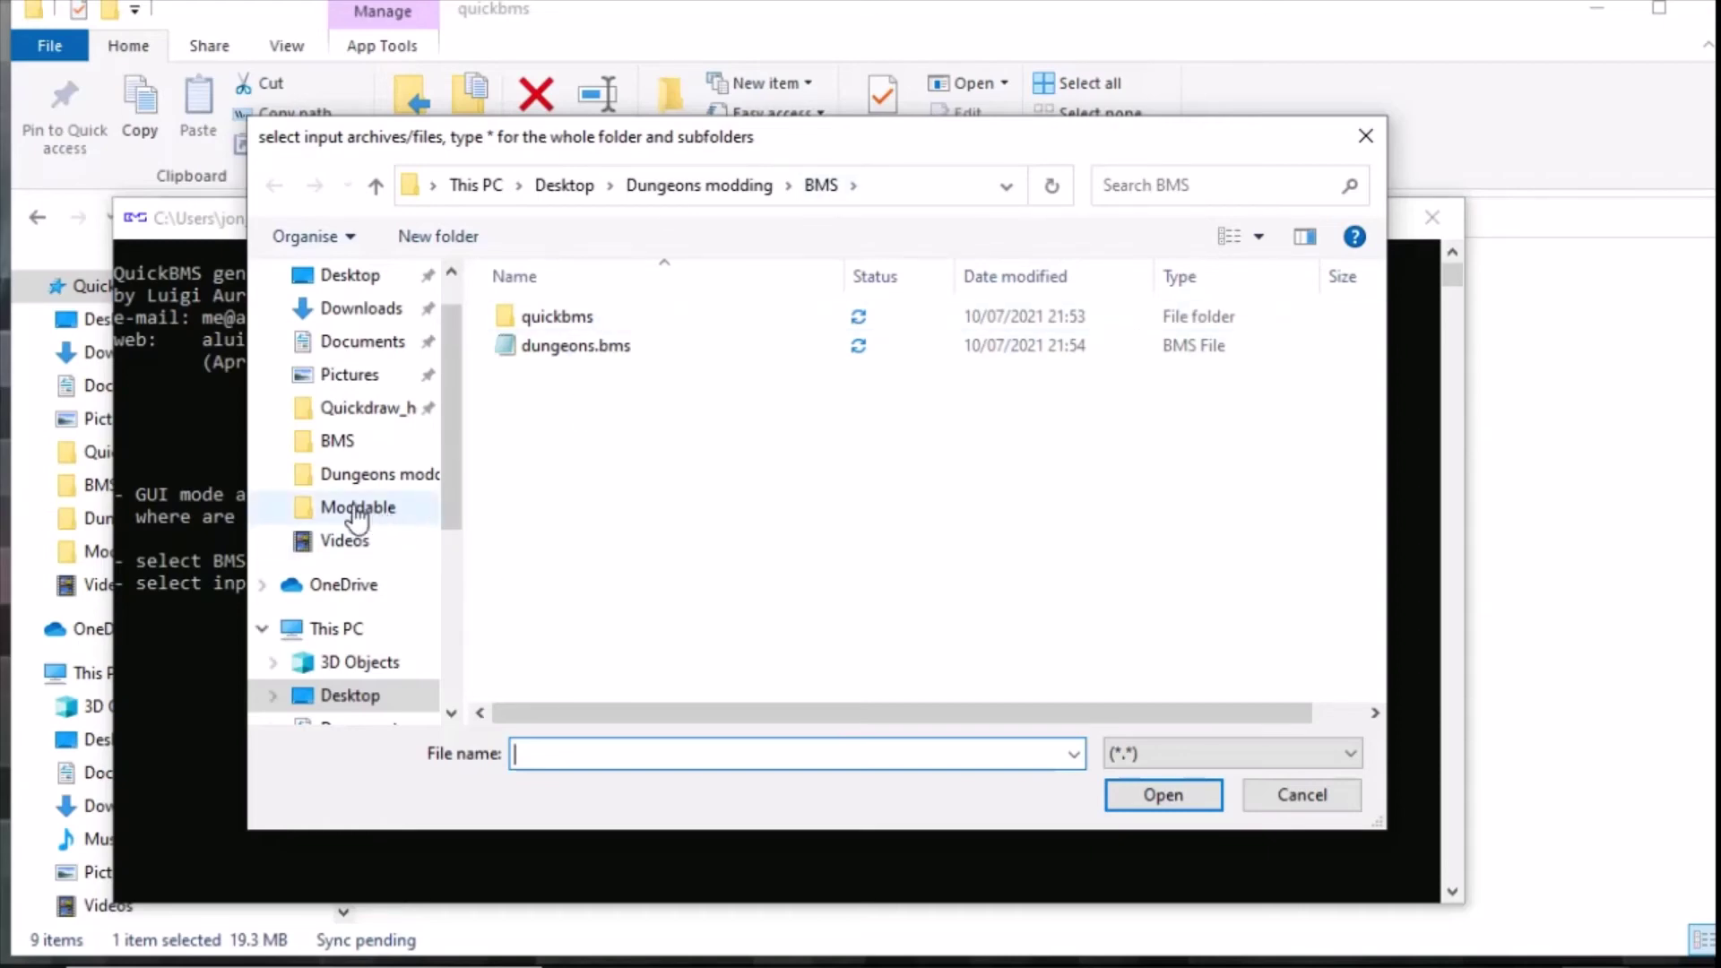
pyautogui.scroll(-1, 462, 681)
pyautogui.scroll(-1, 416, 508)
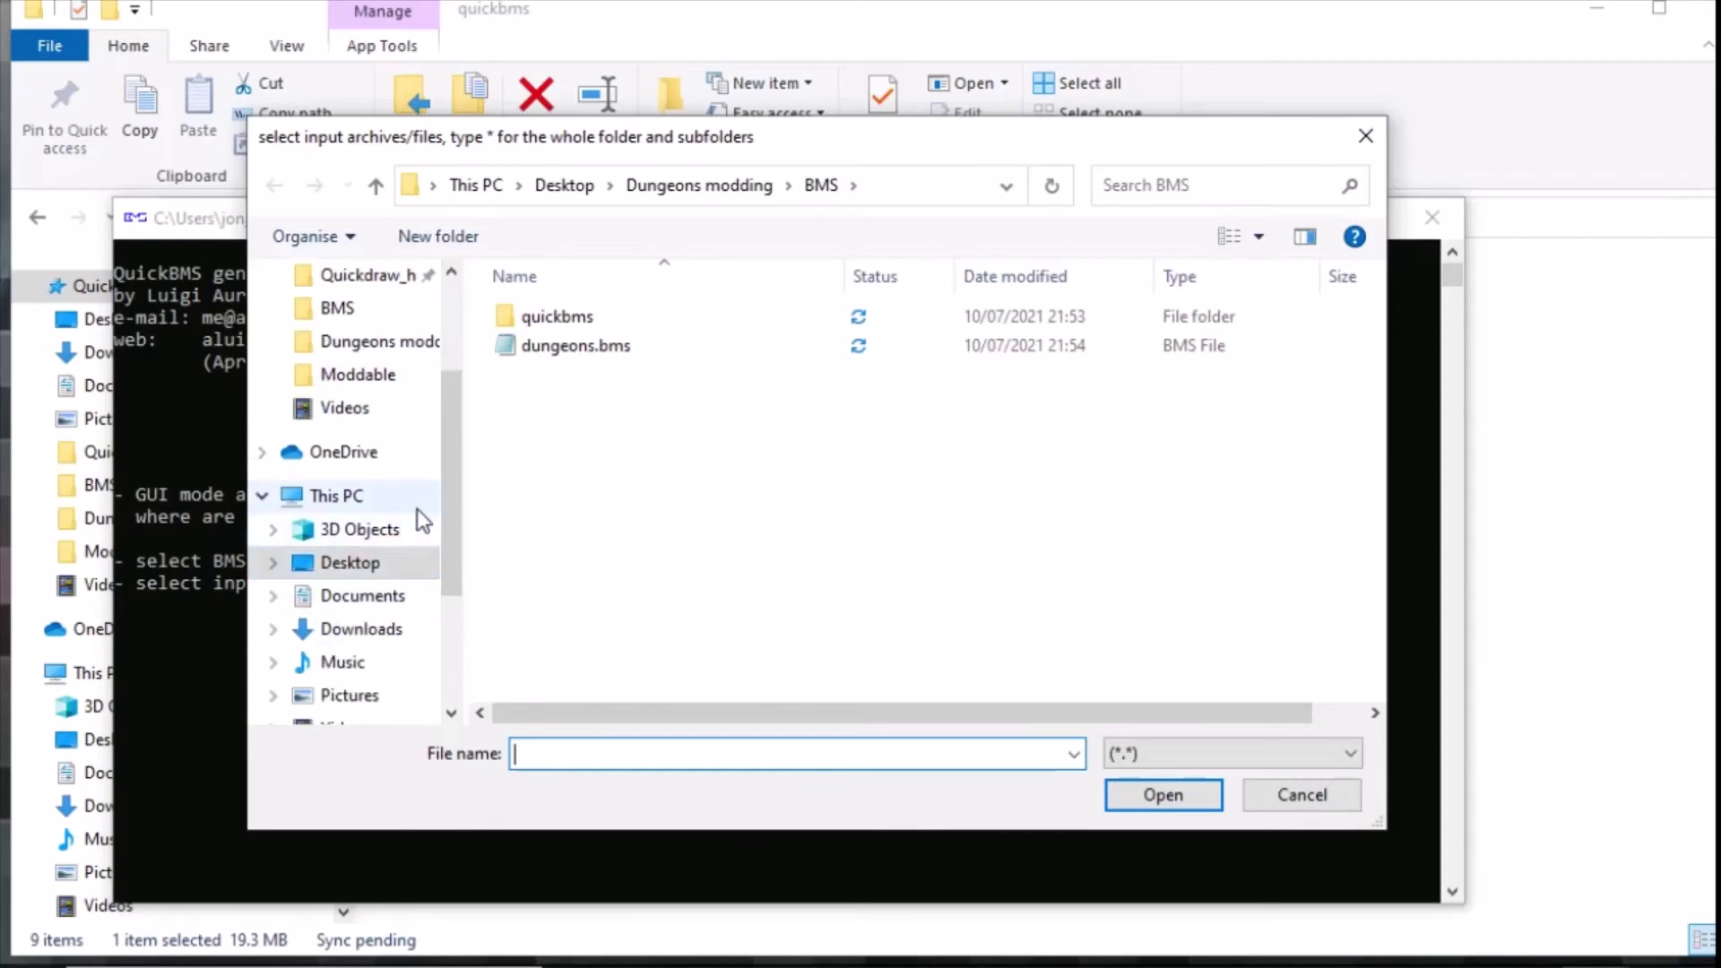
pyautogui.scroll(-1, 395, 523)
pyautogui.scroll(1, 394, 524)
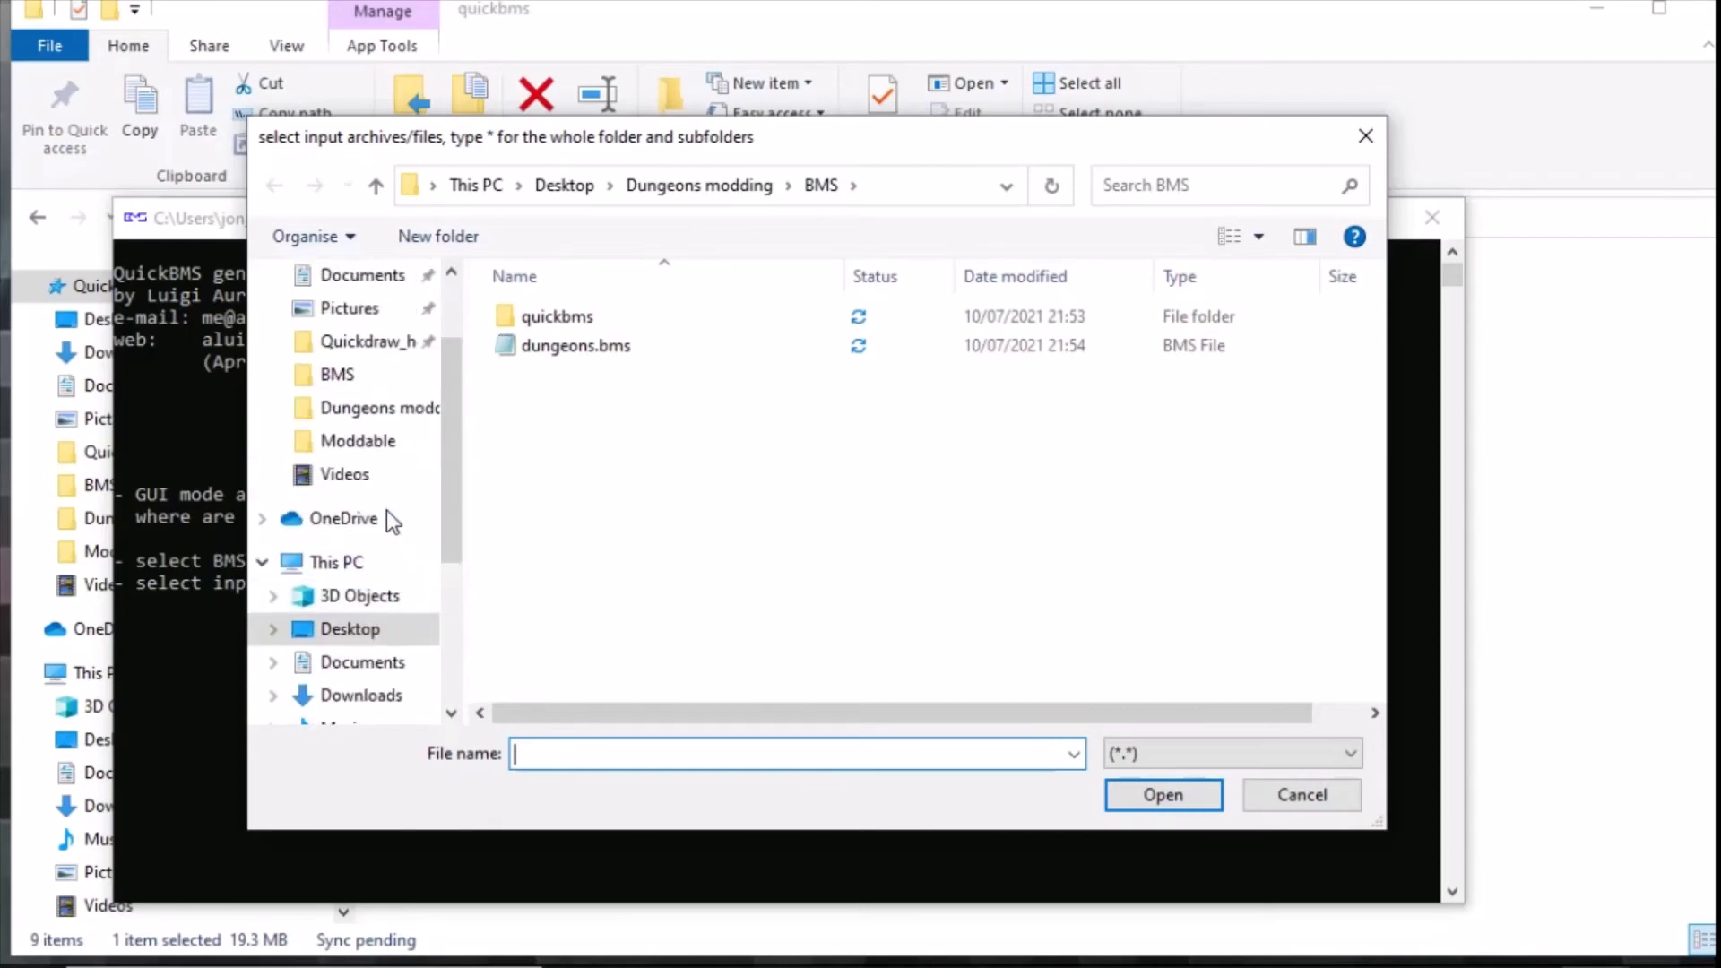
pyautogui.scroll(-1, 401, 595)
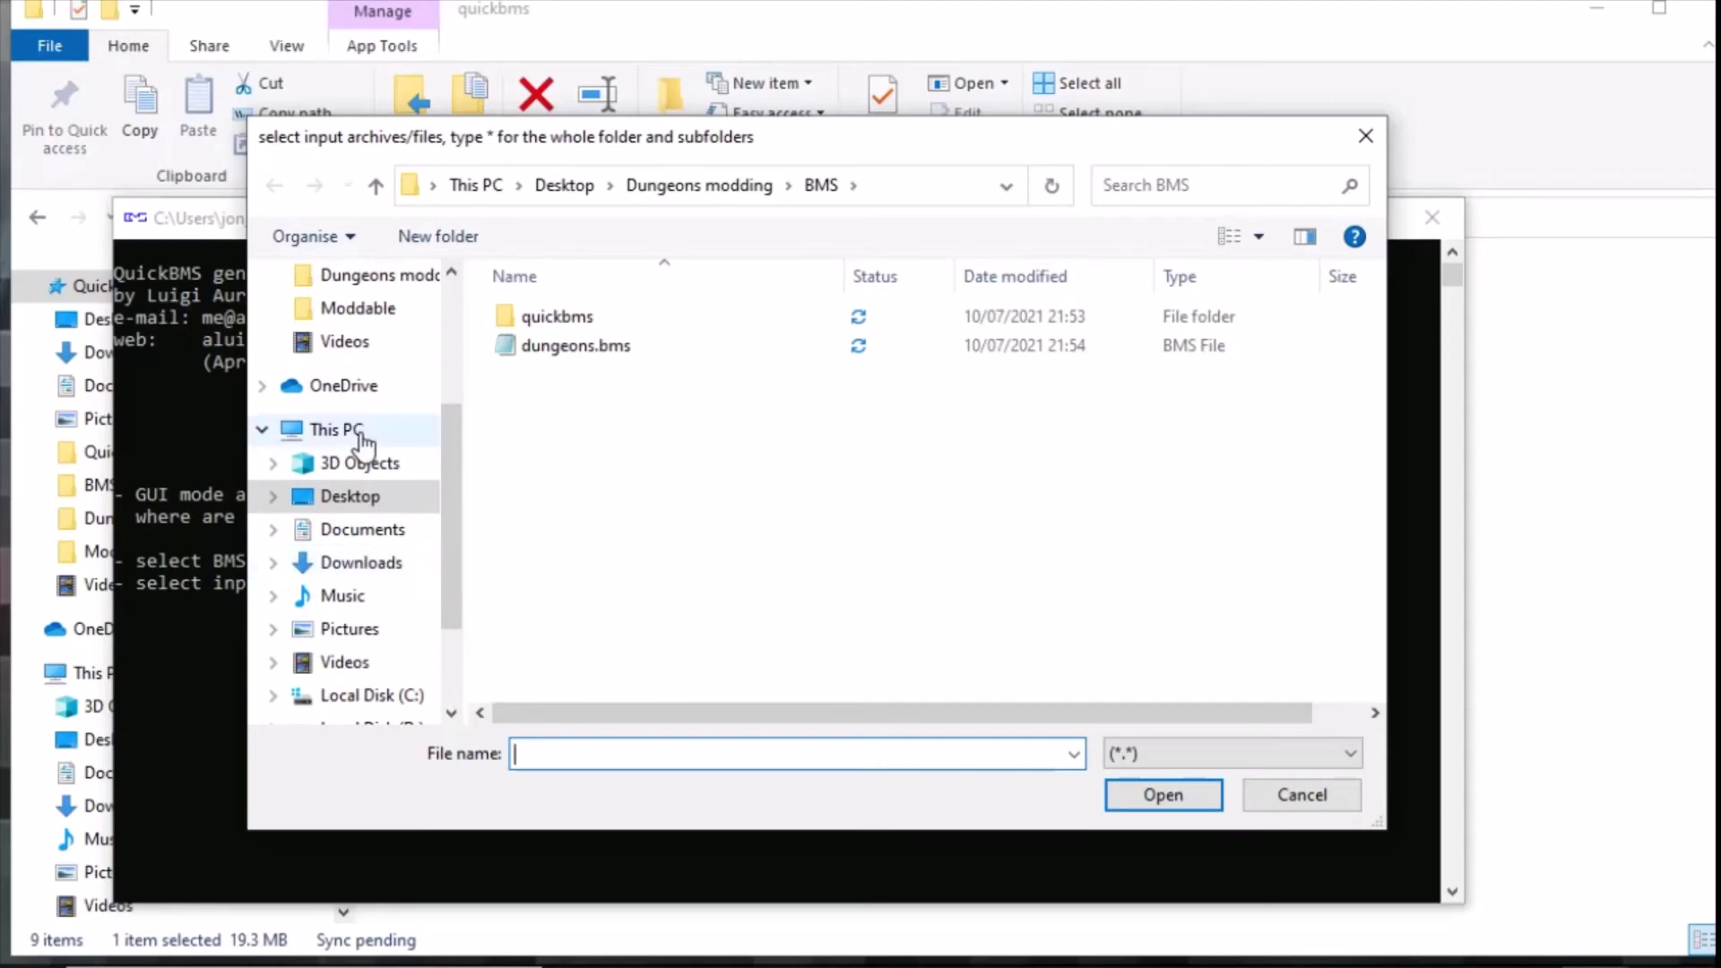
pyautogui.click(354, 431)
pyautogui.scroll(-2, 681, 404)
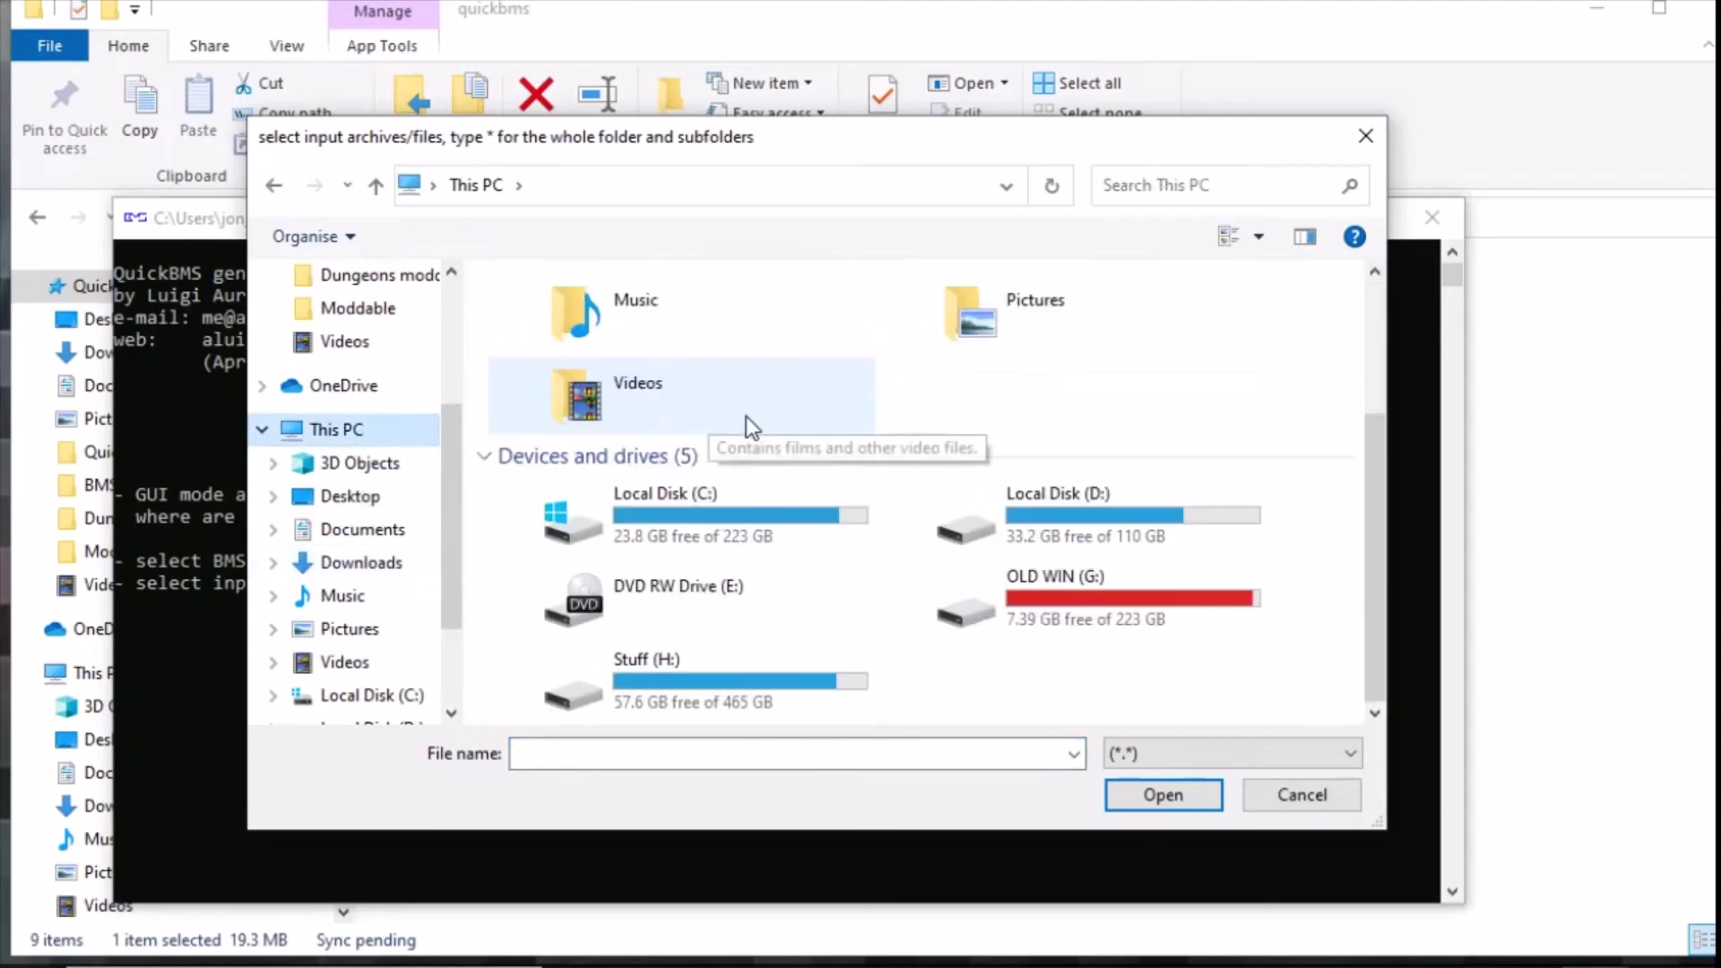
pyautogui.doubleClick(1091, 498)
pyautogui.doubleClick(540, 315)
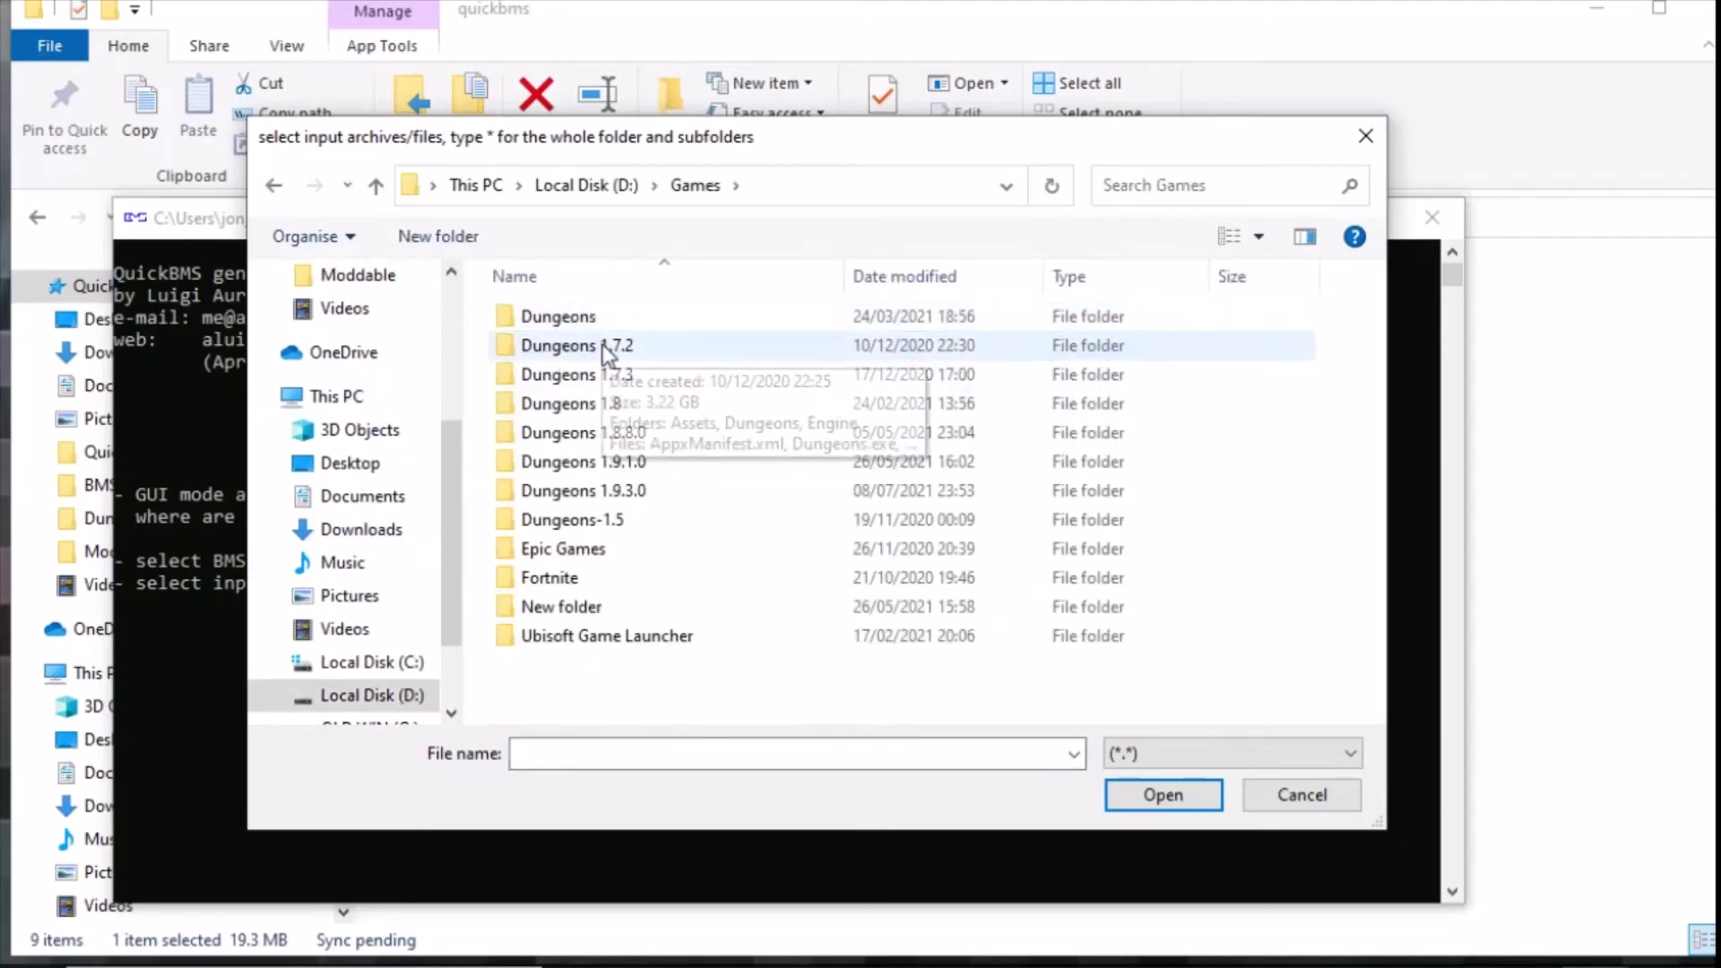
pyautogui.doubleClick(617, 492)
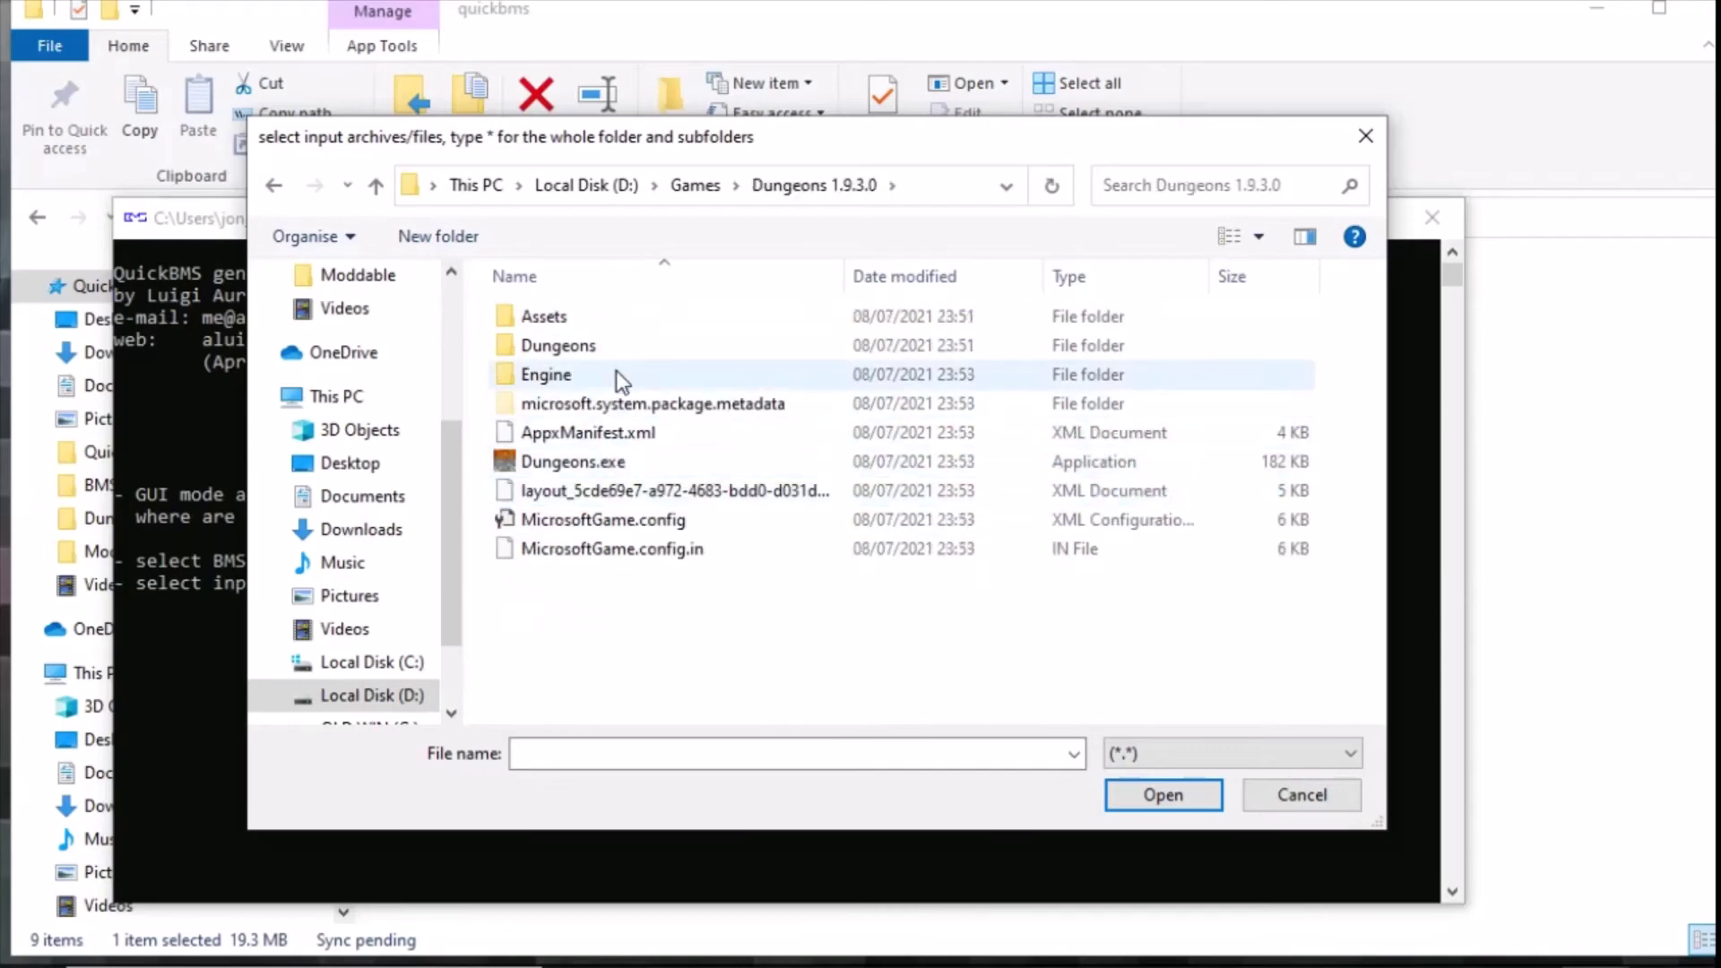
pyautogui.doubleClick(564, 348)
pyautogui.doubleClick(572, 352)
pyautogui.doubleClick(559, 354)
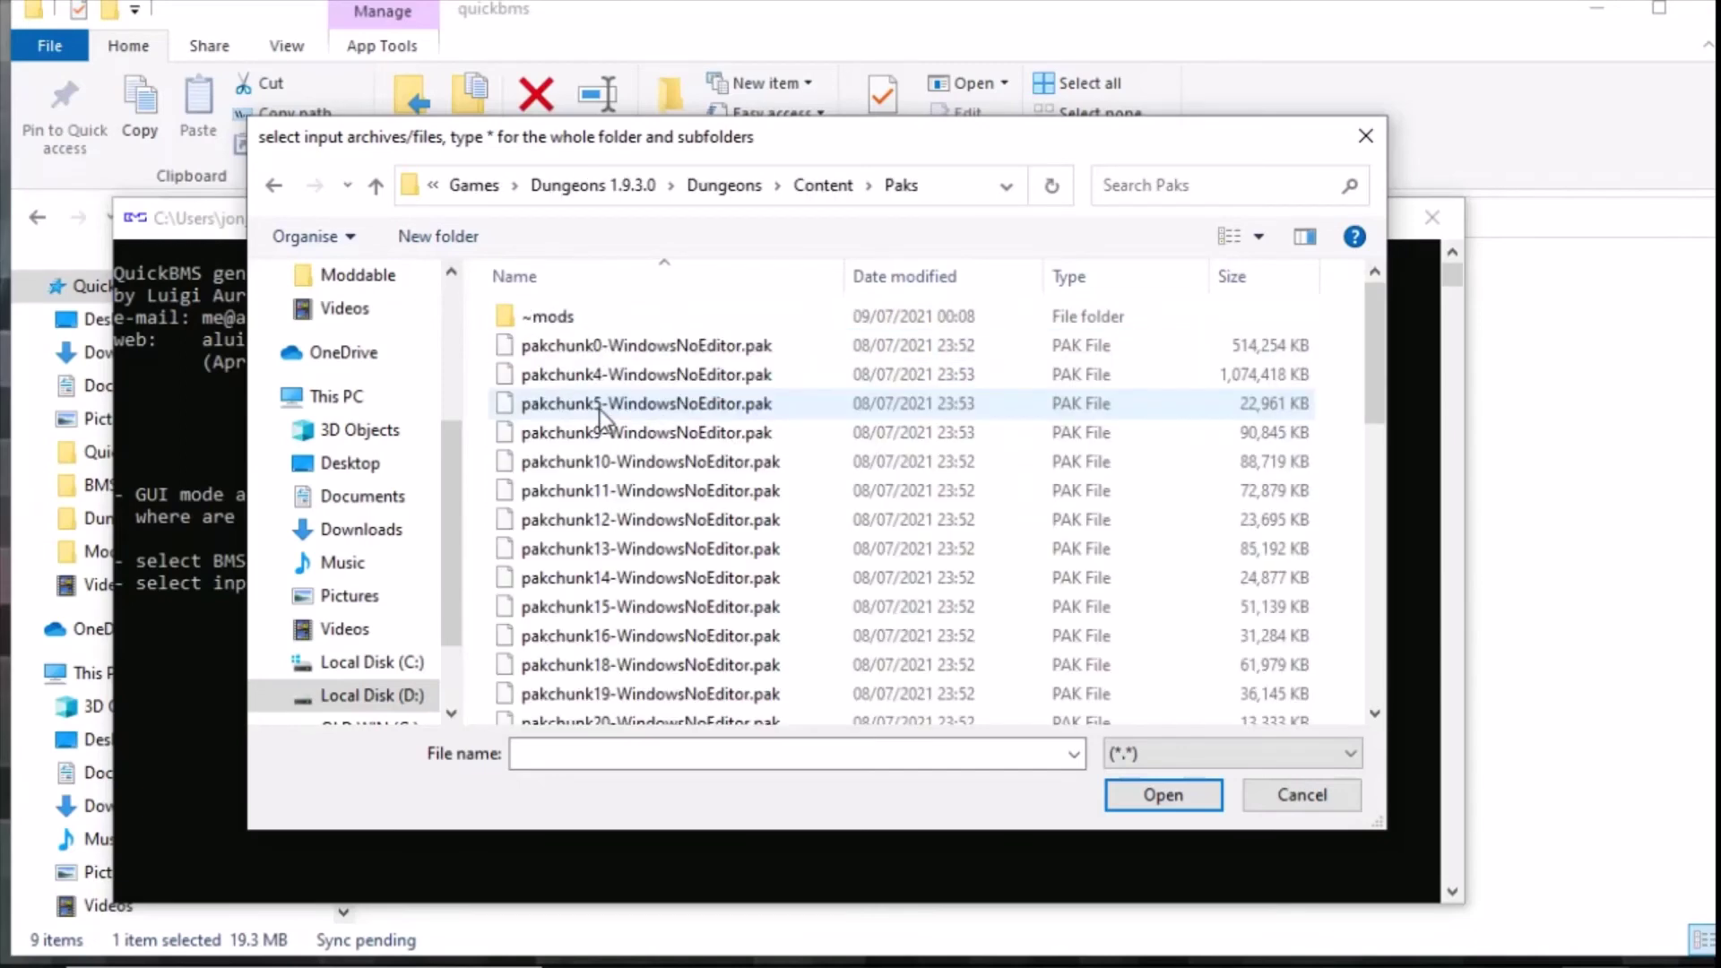
# Select all pak files from pakchunk0-WindowsNoEditor.pak through pakchunk80 as input
pyautogui.click(653, 343)
pyautogui.moveTo(1373, 319); pyautogui.dragTo(1407, 659)
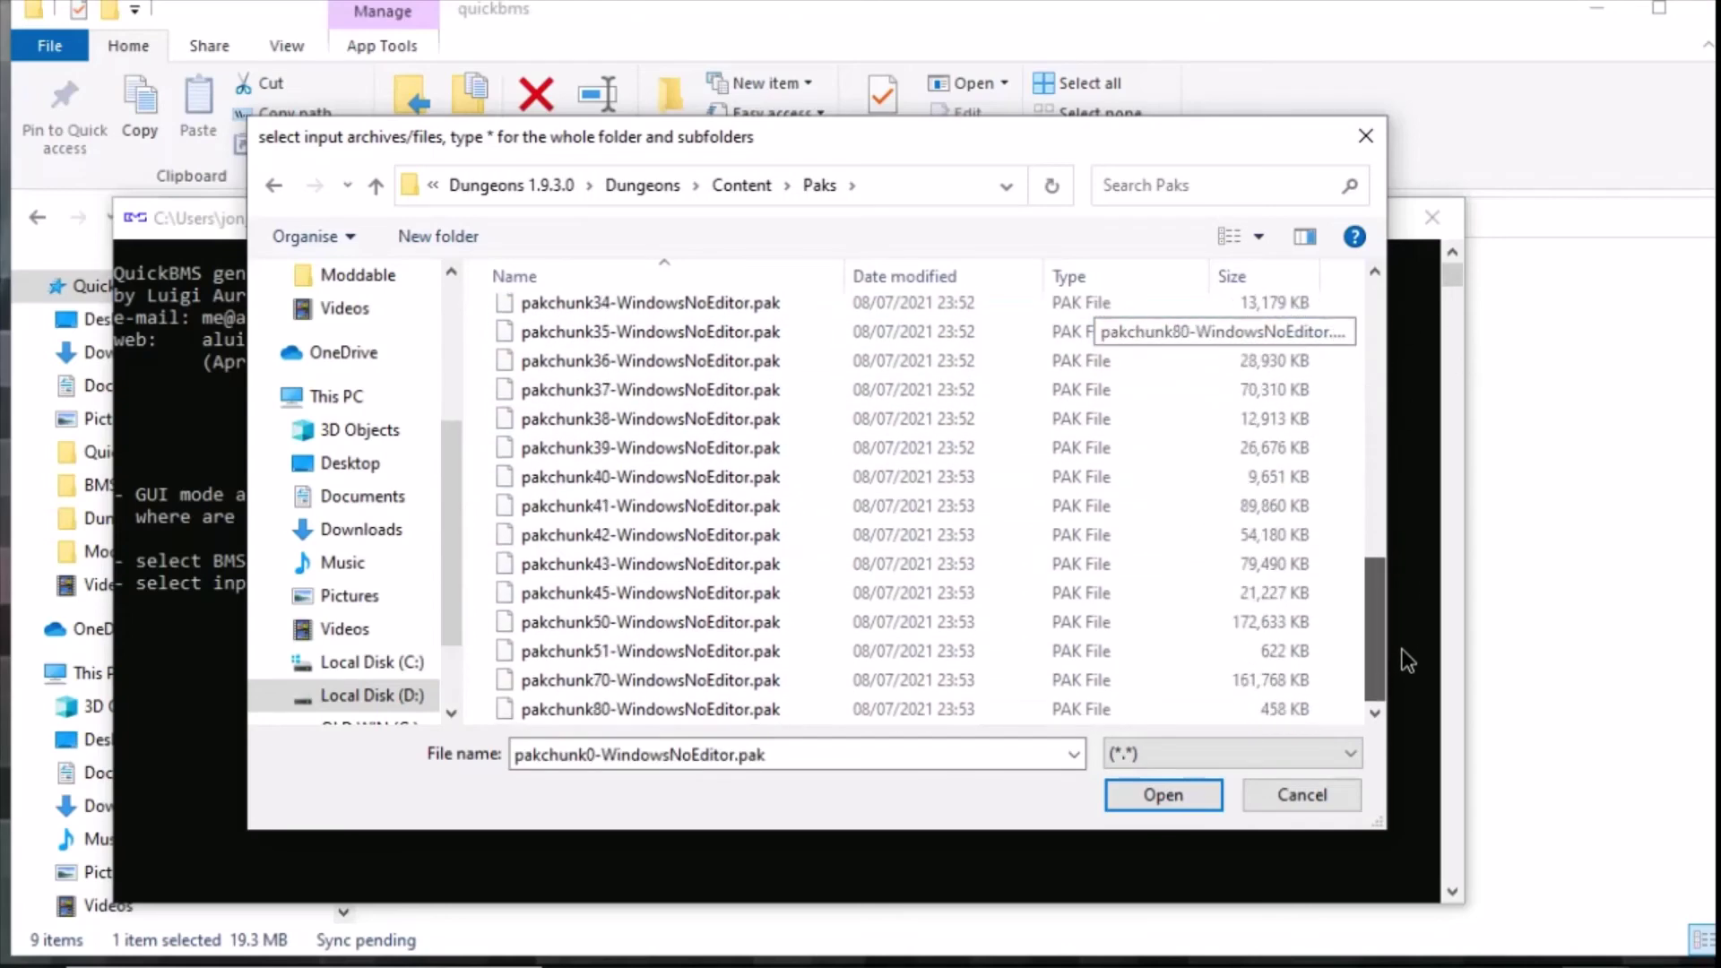
pyautogui.keyDown('shift'); pyautogui.click(828, 706); pyautogui.keyUp('shift')
pyautogui.scroll(10, 783, 637)
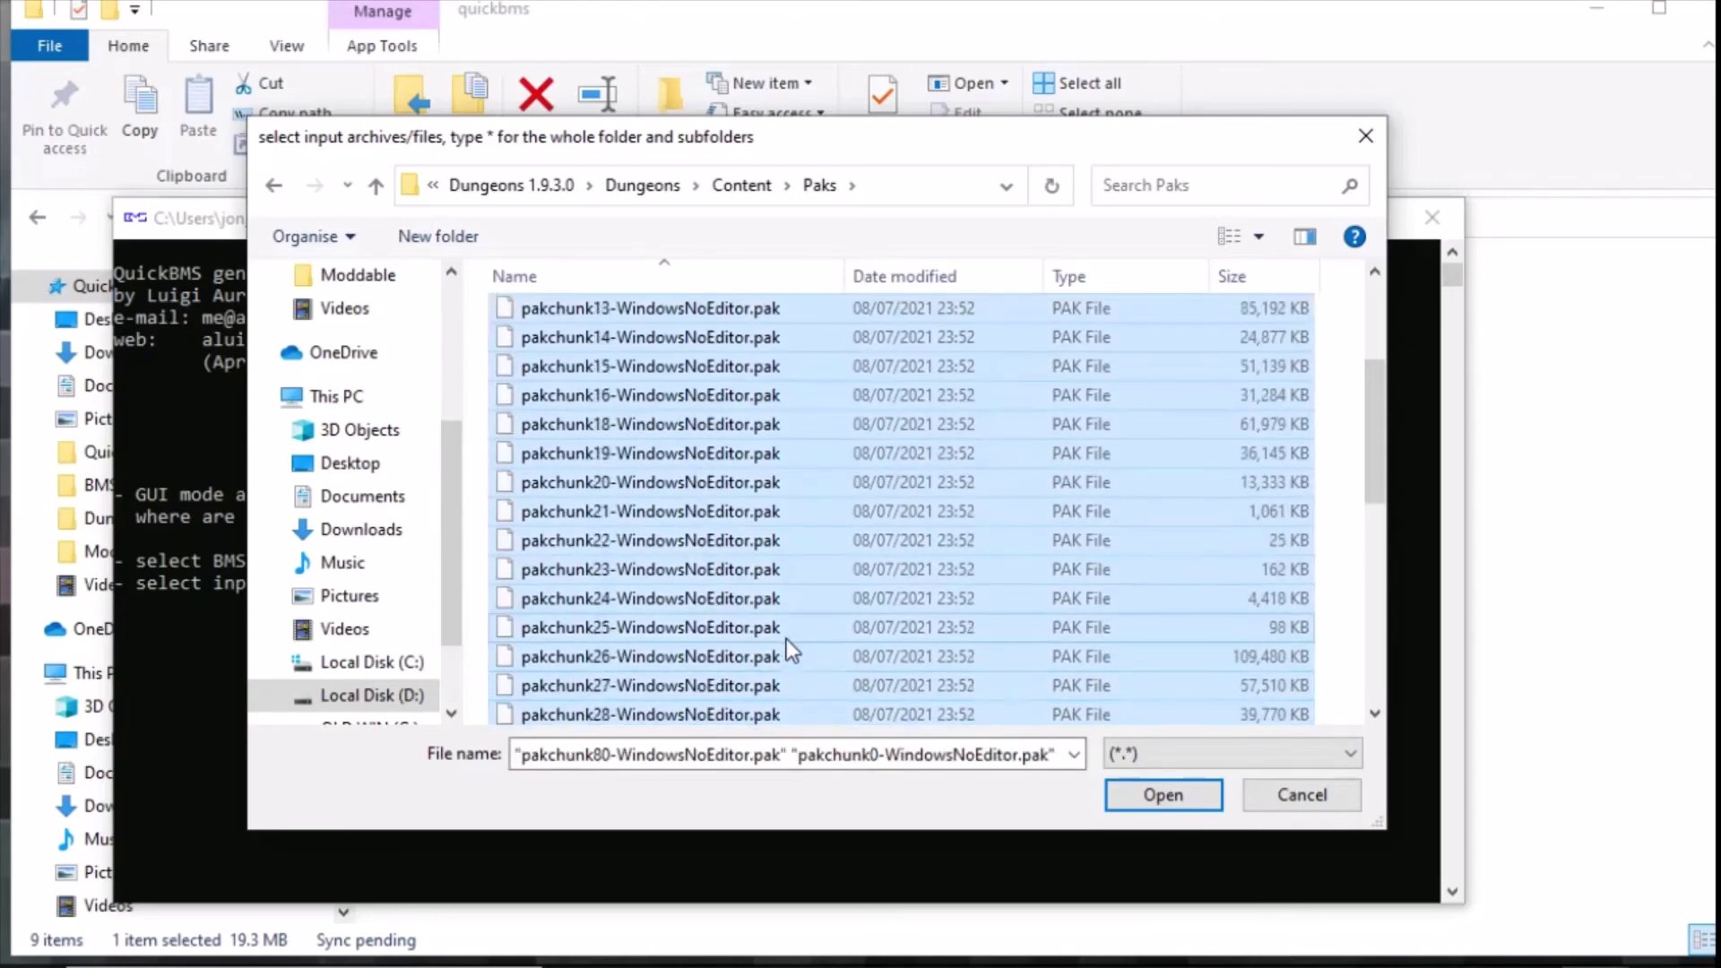
pyautogui.scroll(-10, 753, 596)
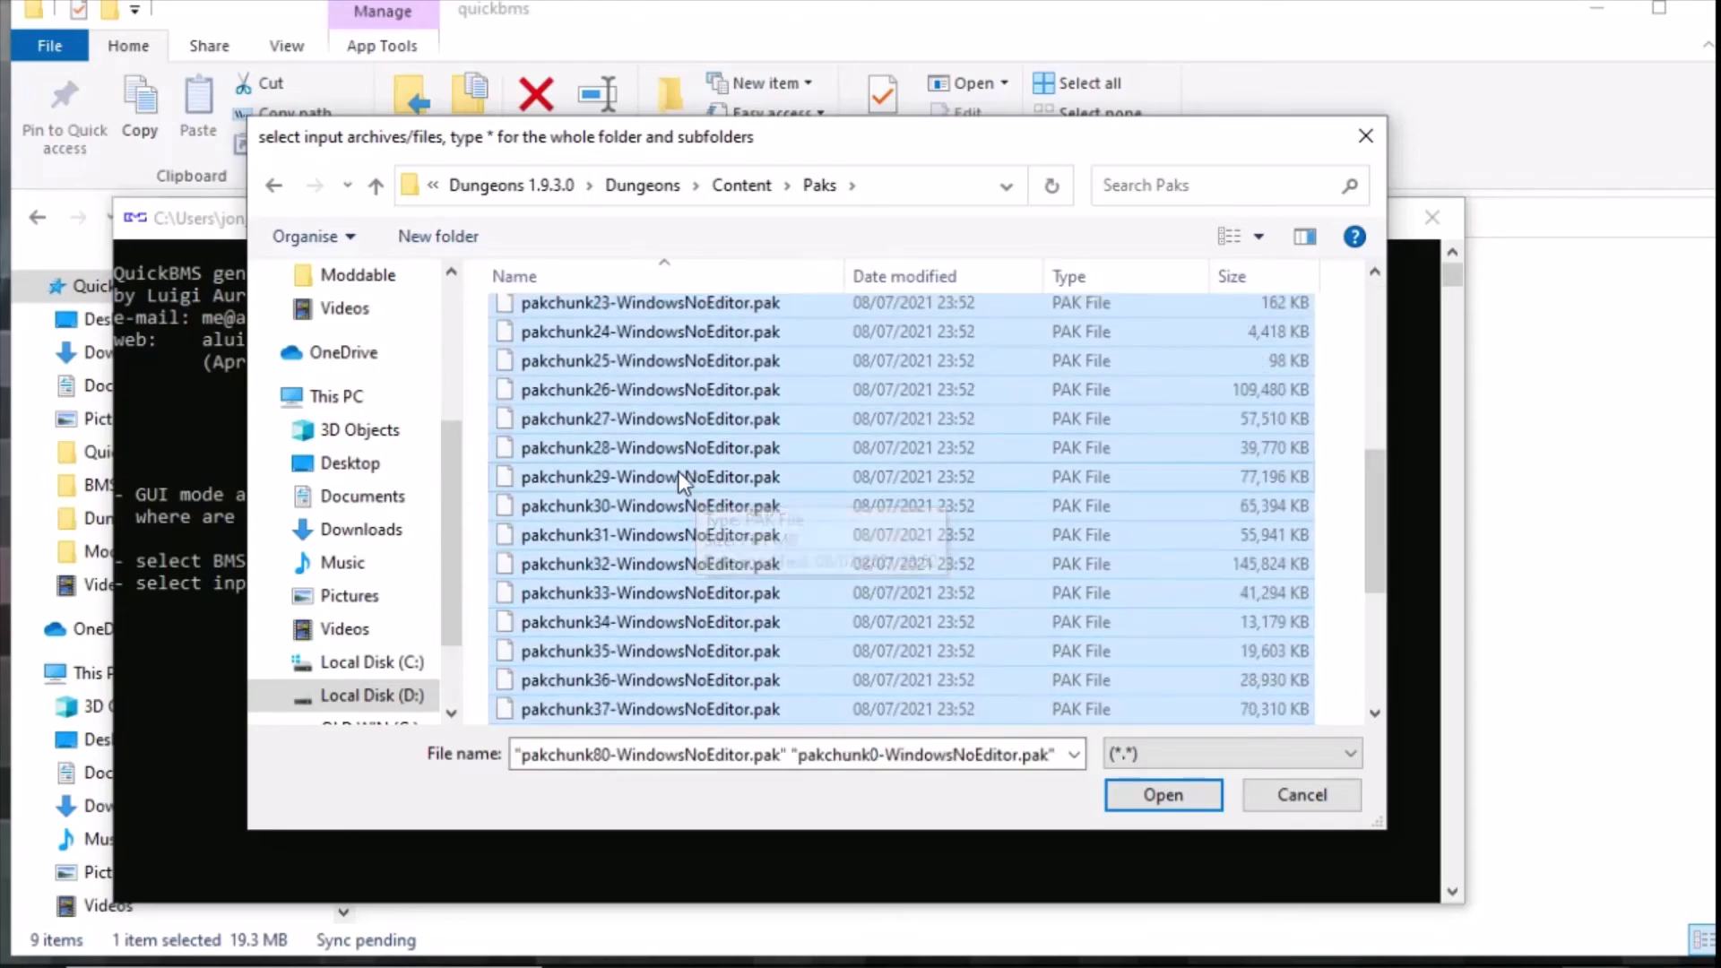
pyautogui.click(1159, 807)
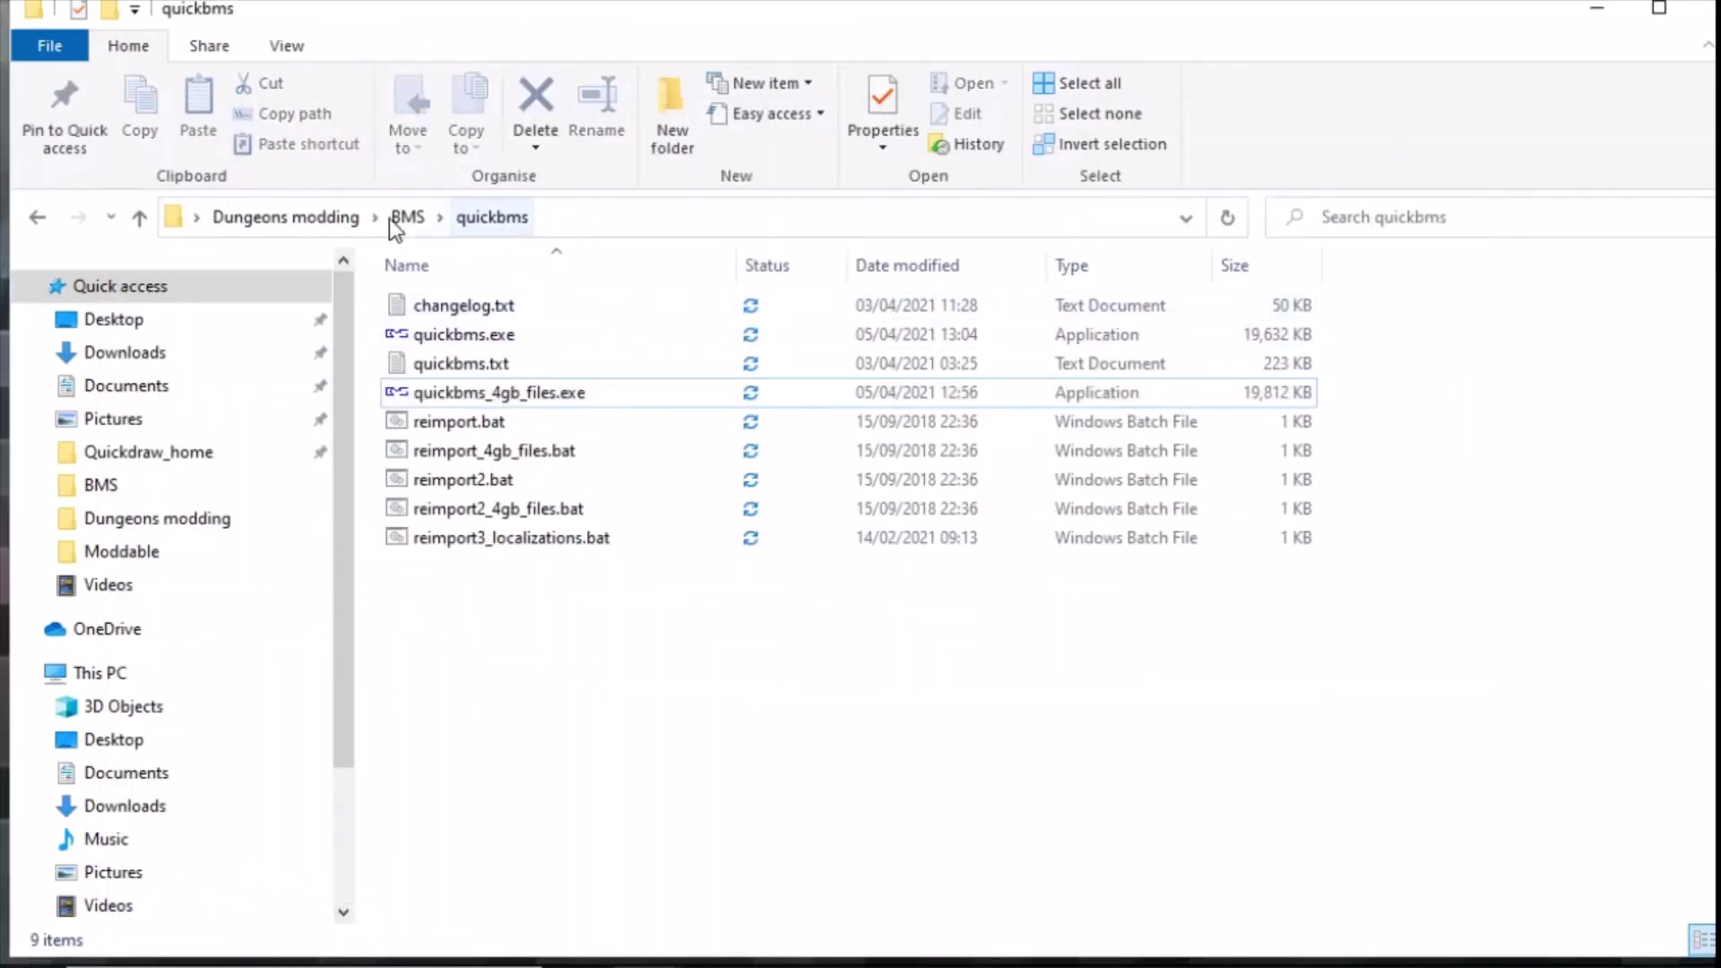
# Copy the Exports\BMS - 1.9.3.0 path from Explorer and confirm it as QuickBMS's output folder
pyautogui.click(452, 216)
pyautogui.click(283, 217)
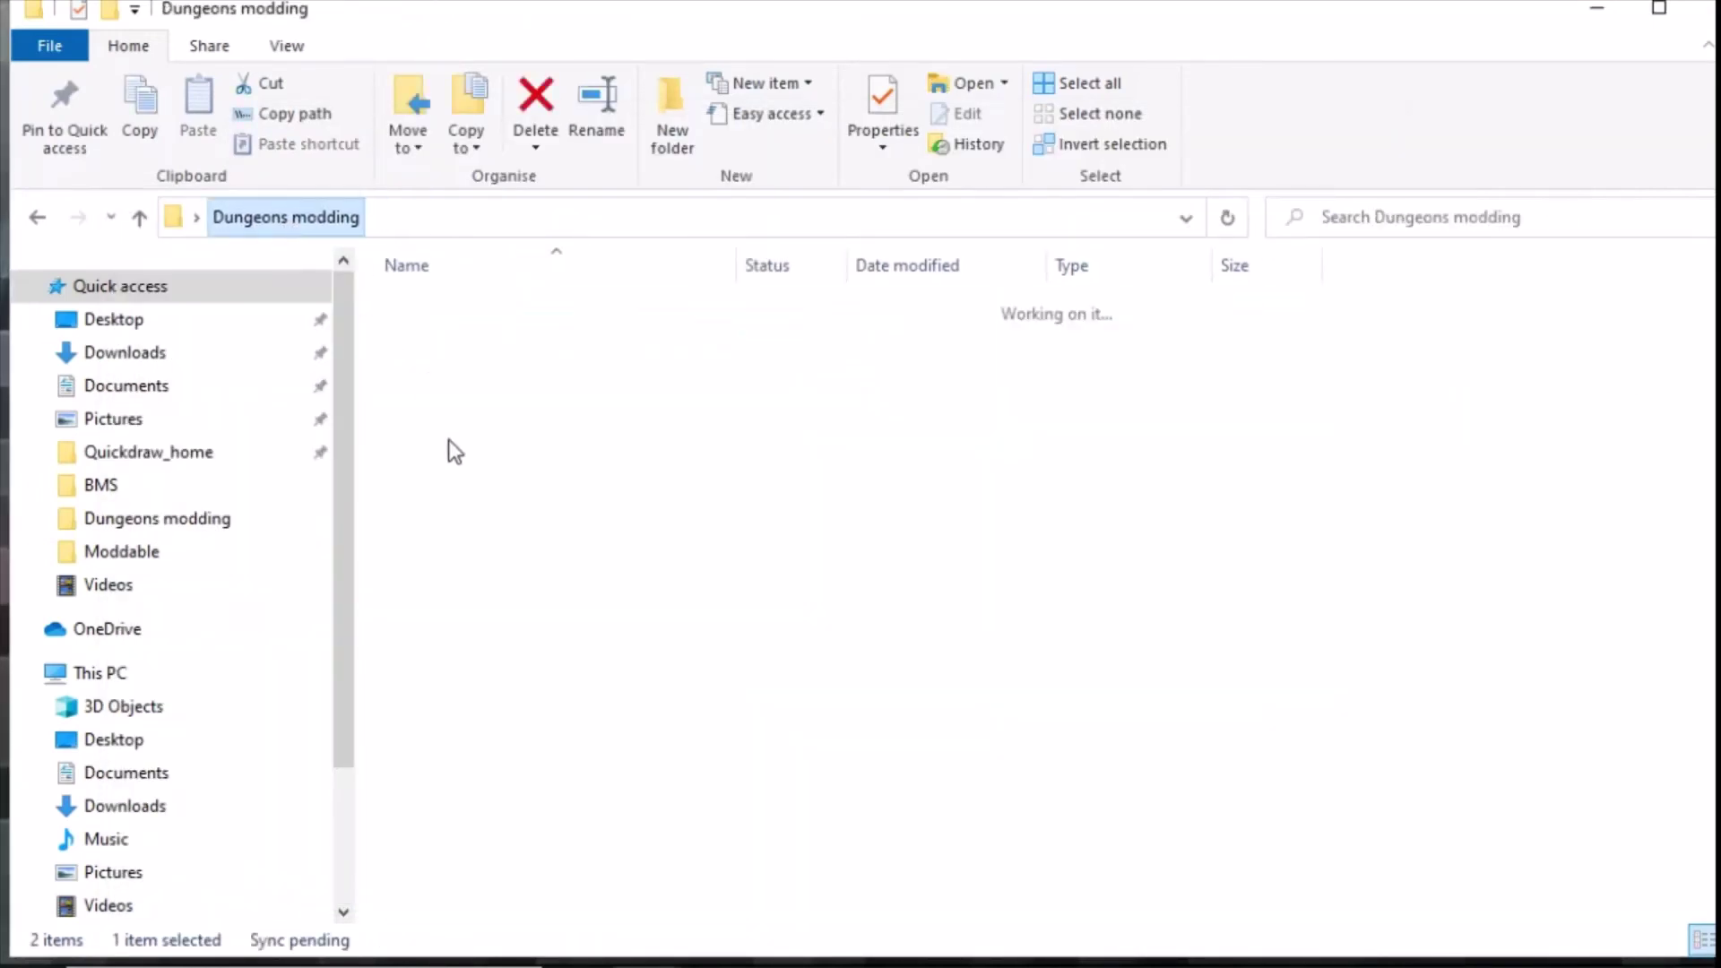
pyautogui.doubleClick(443, 350)
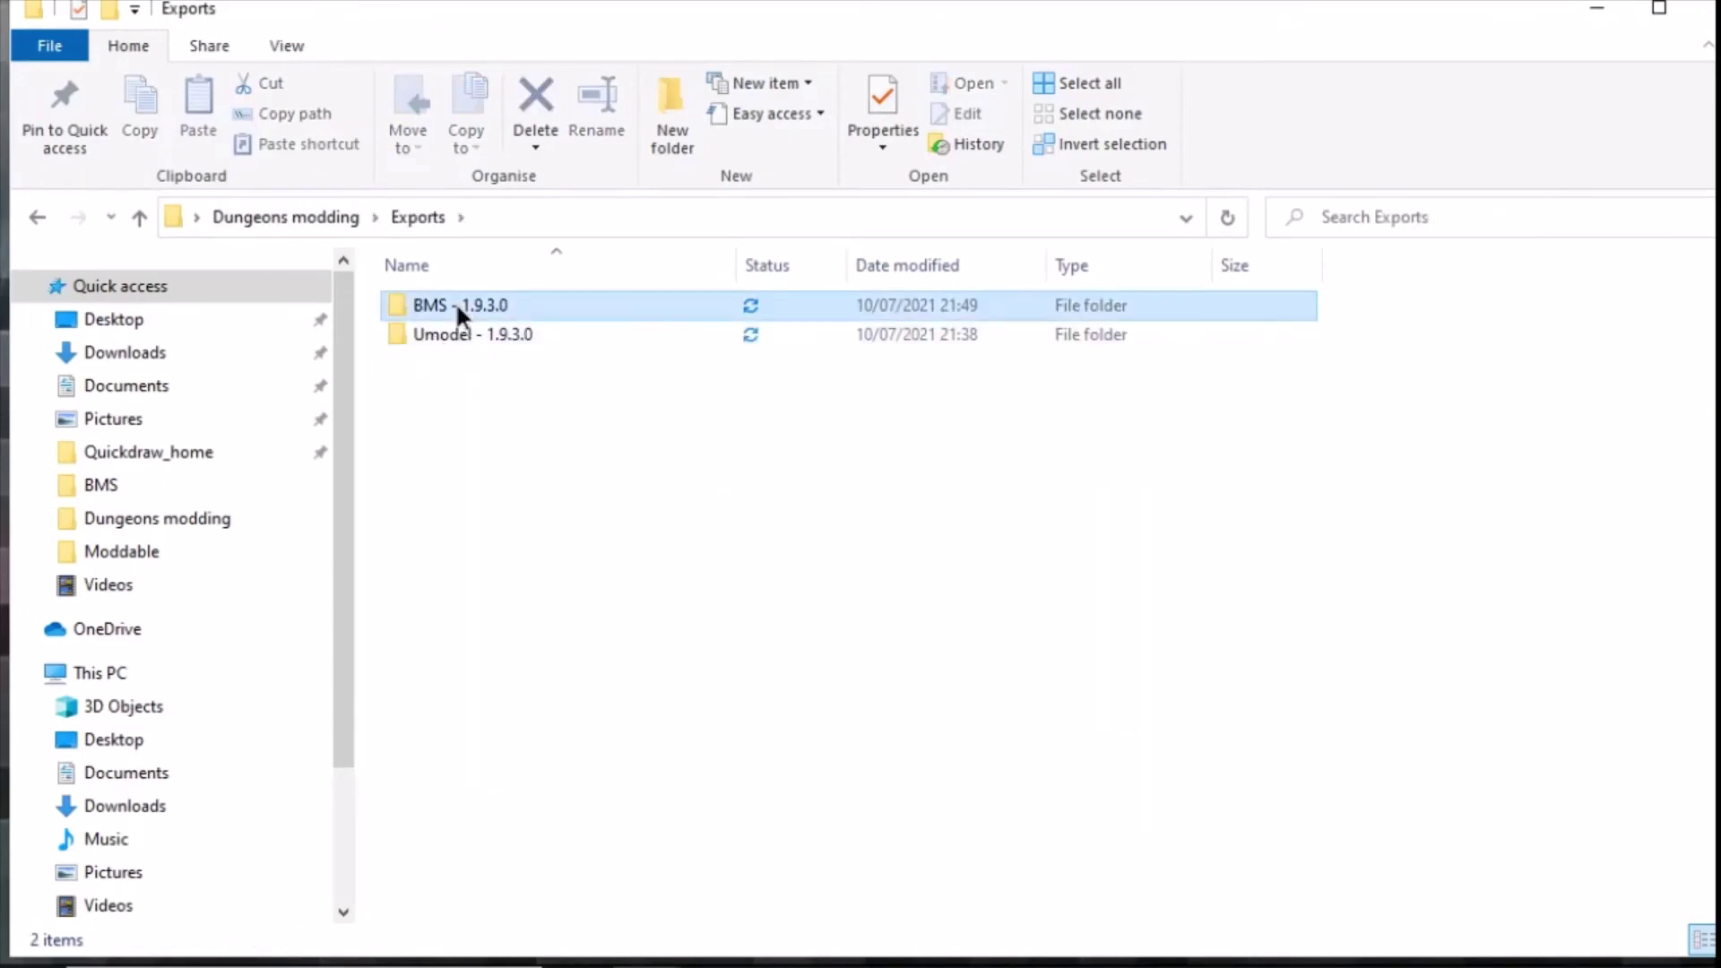
pyautogui.doubleClick(457, 309)
pyautogui.click(696, 222)
pyautogui.hotkey('ctrl', 'c')
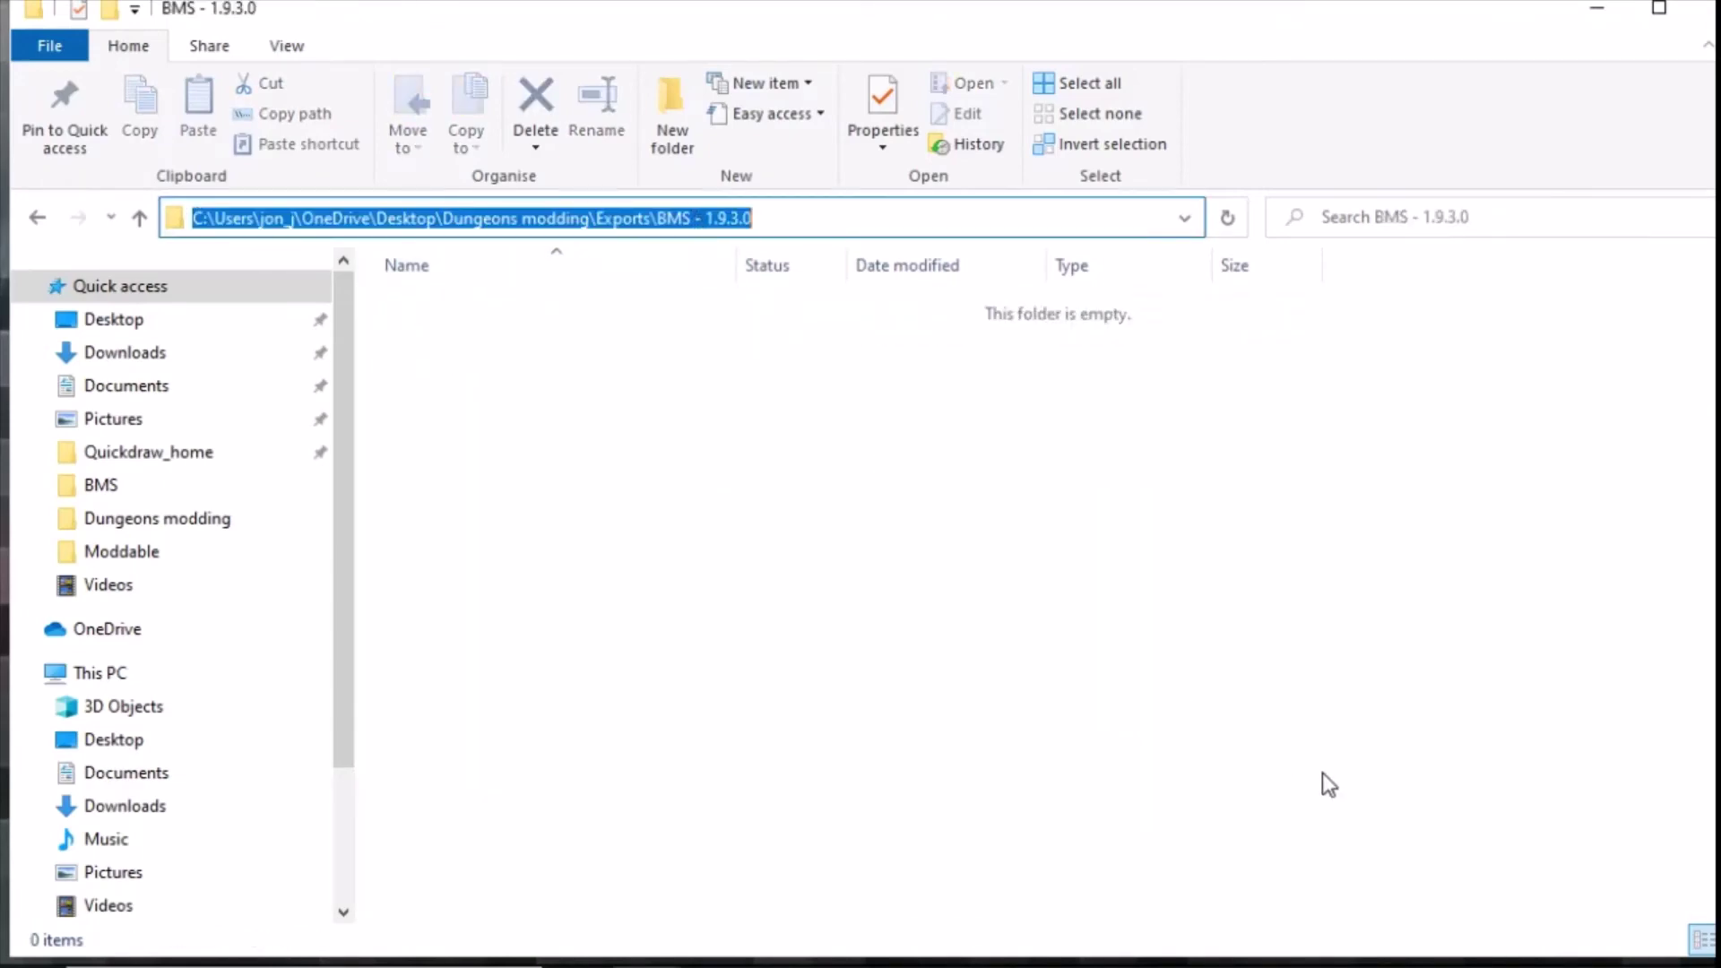
pyautogui.moveTo(1600, 964)
pyautogui.click(1658, 851)
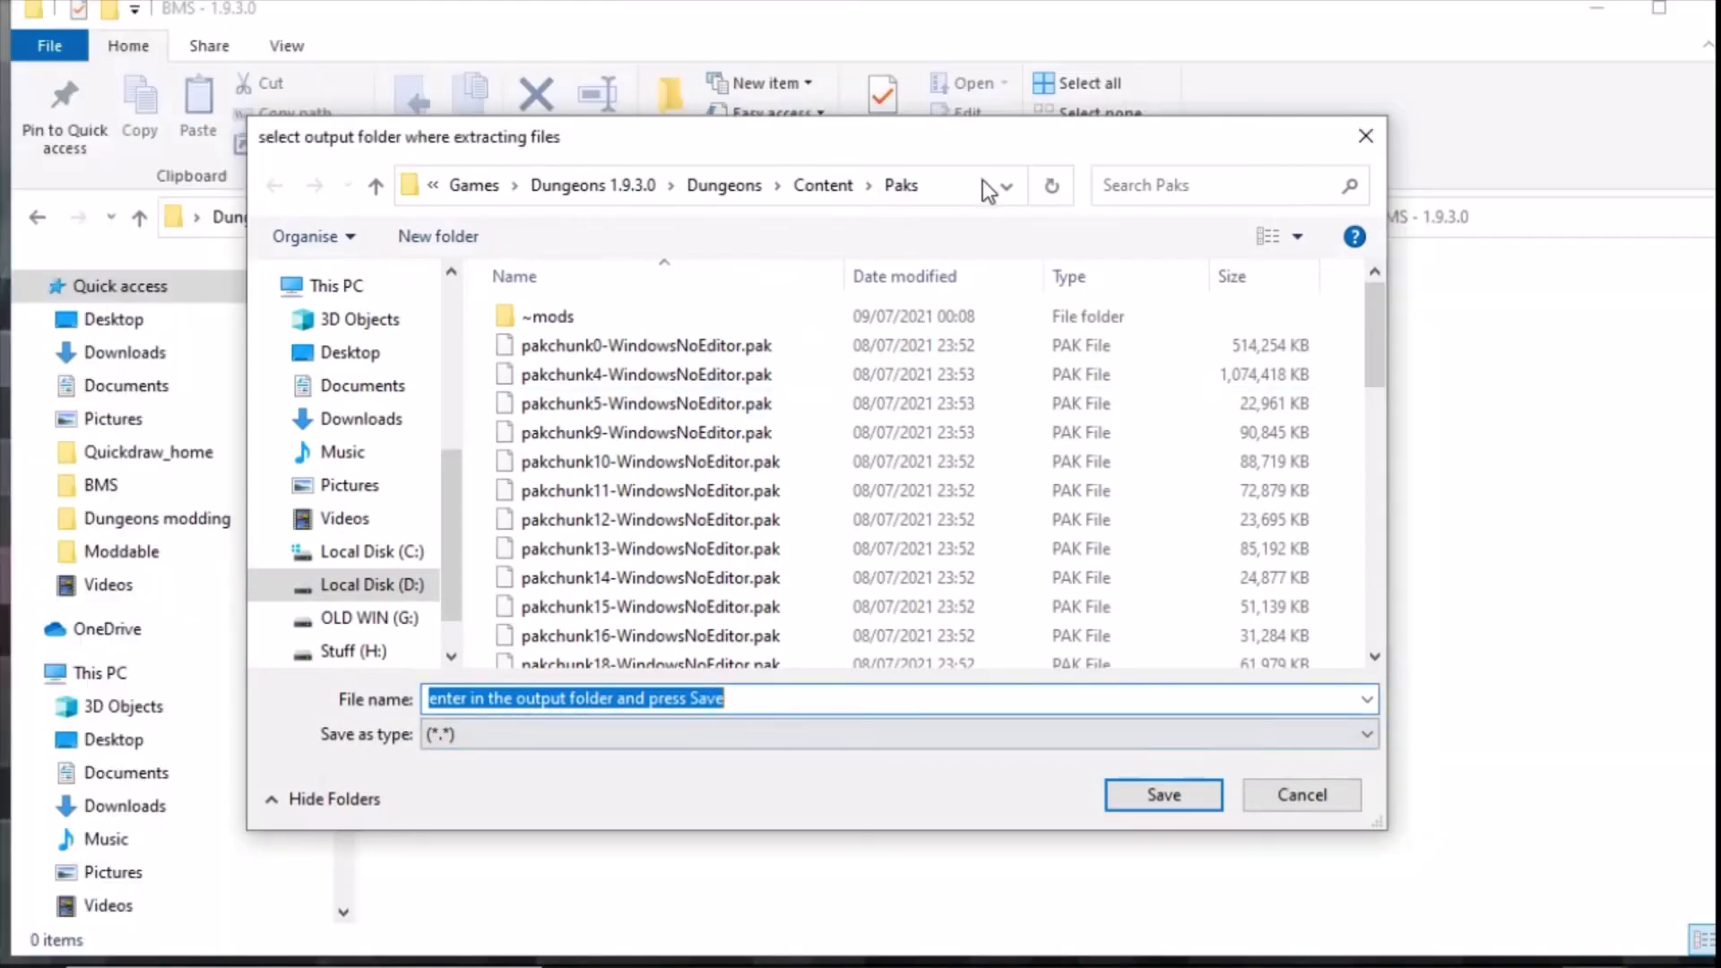
pyautogui.click(959, 190)
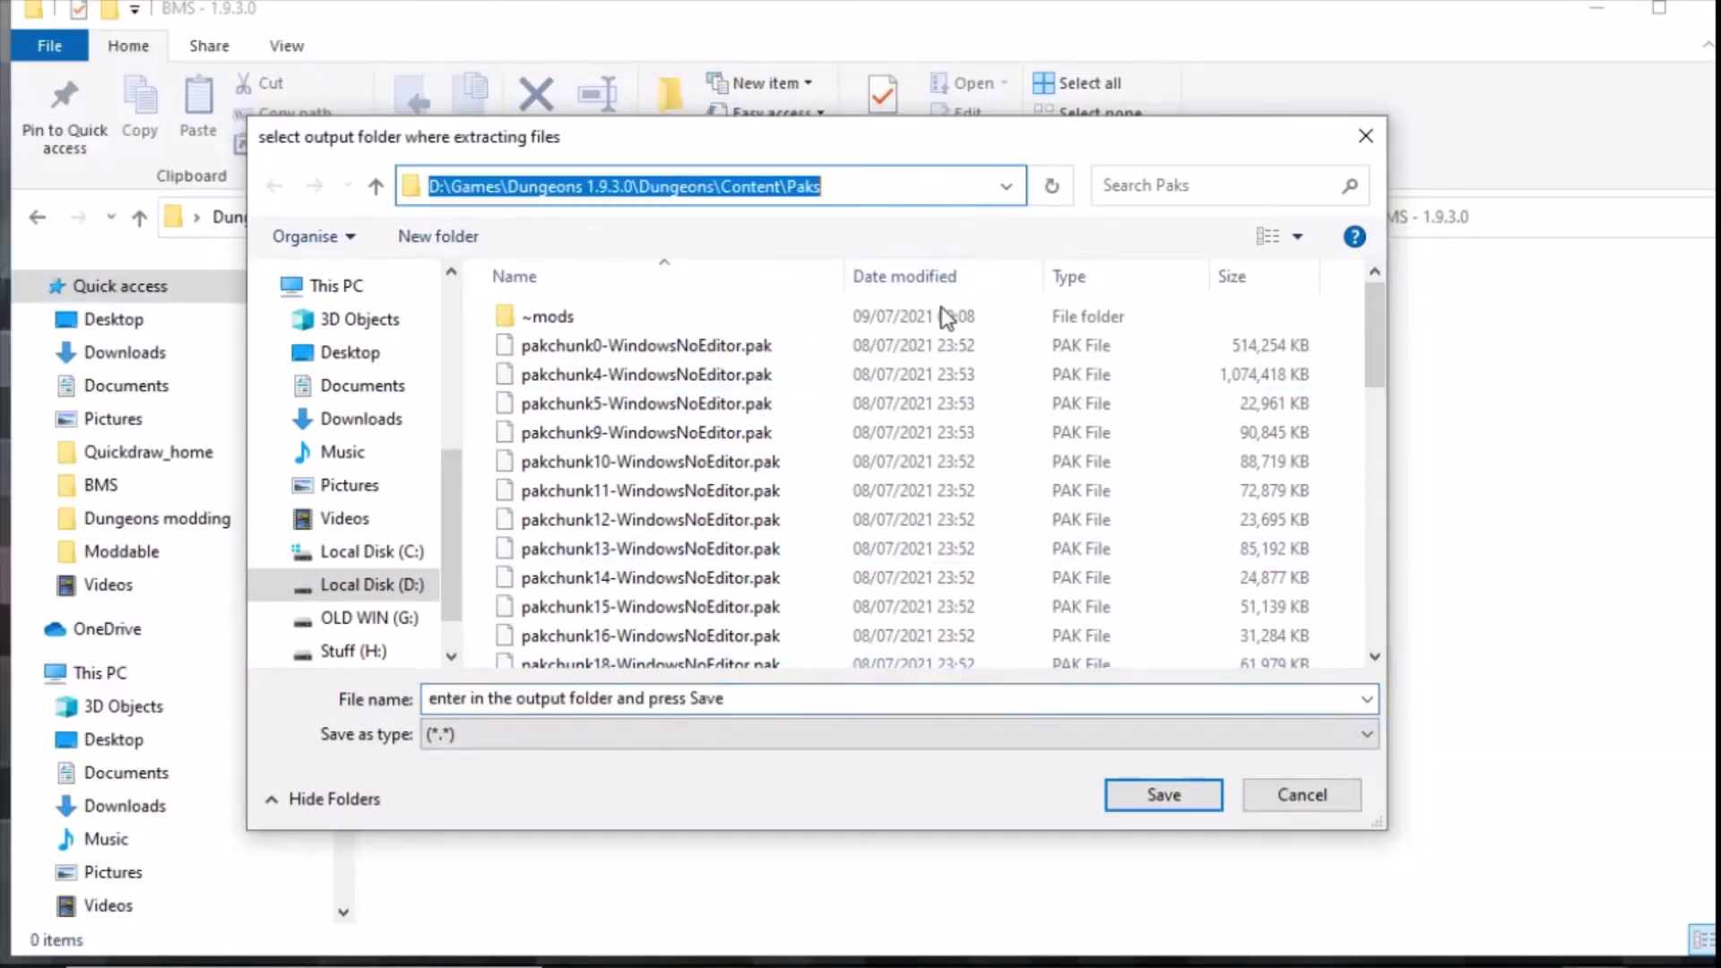
pyautogui.hotkey('ctrl', 'v')
pyautogui.press('Return')
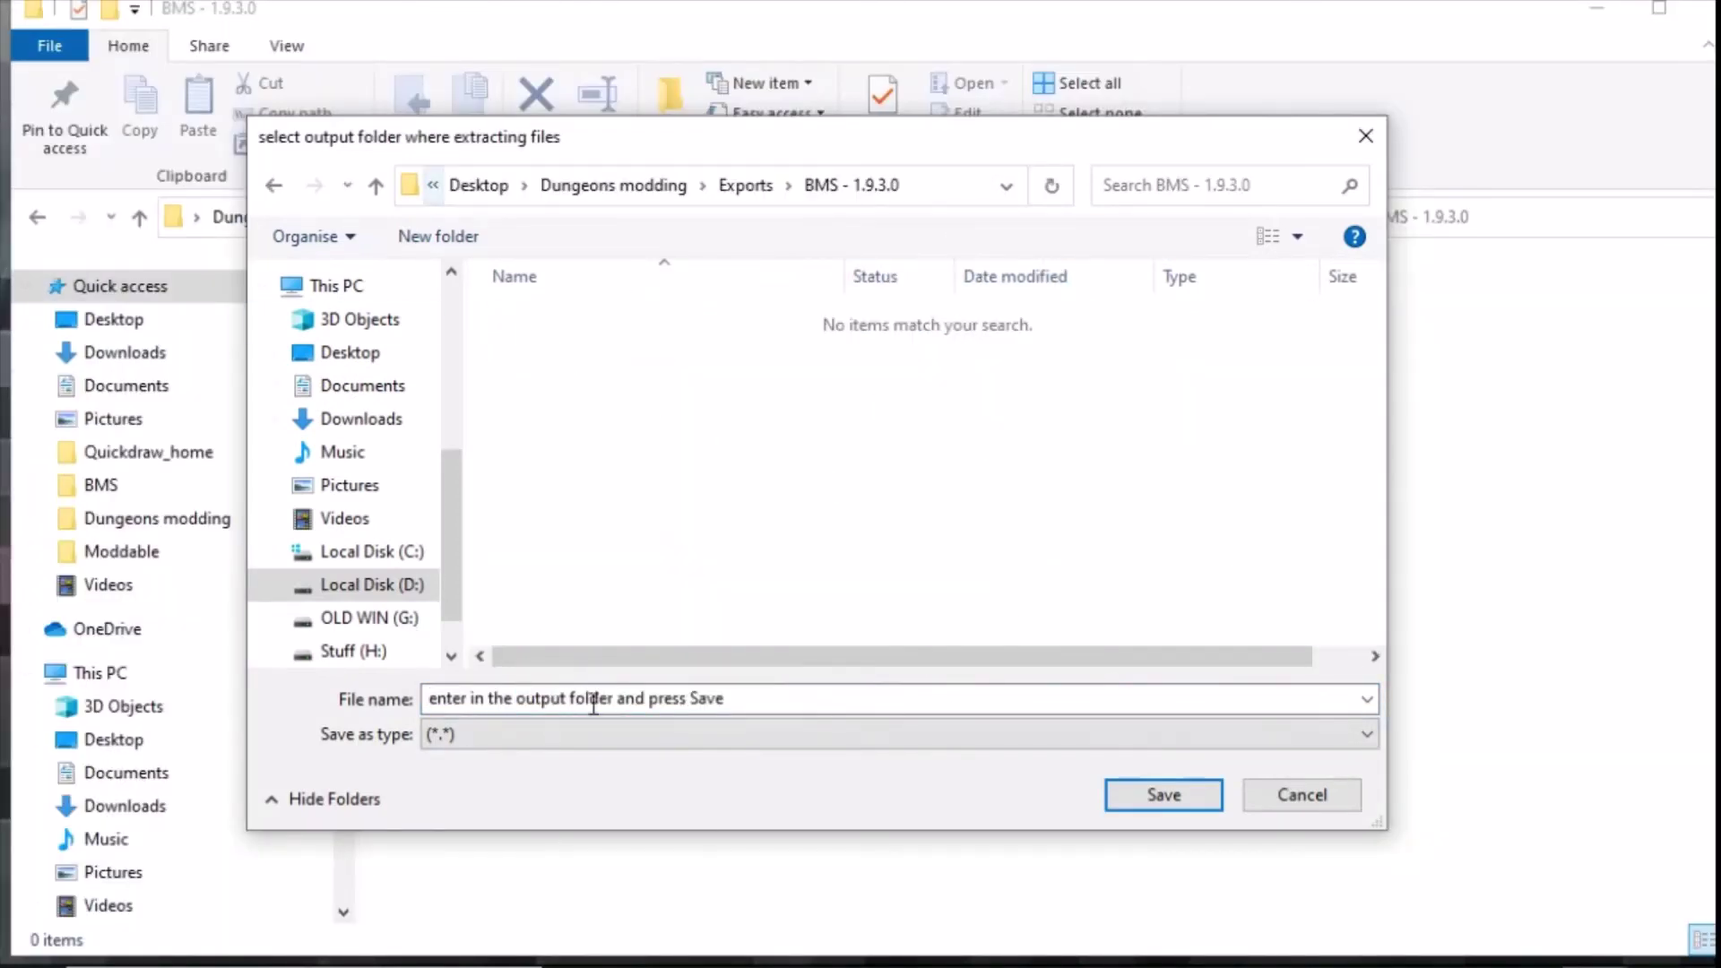
pyautogui.click(1148, 804)
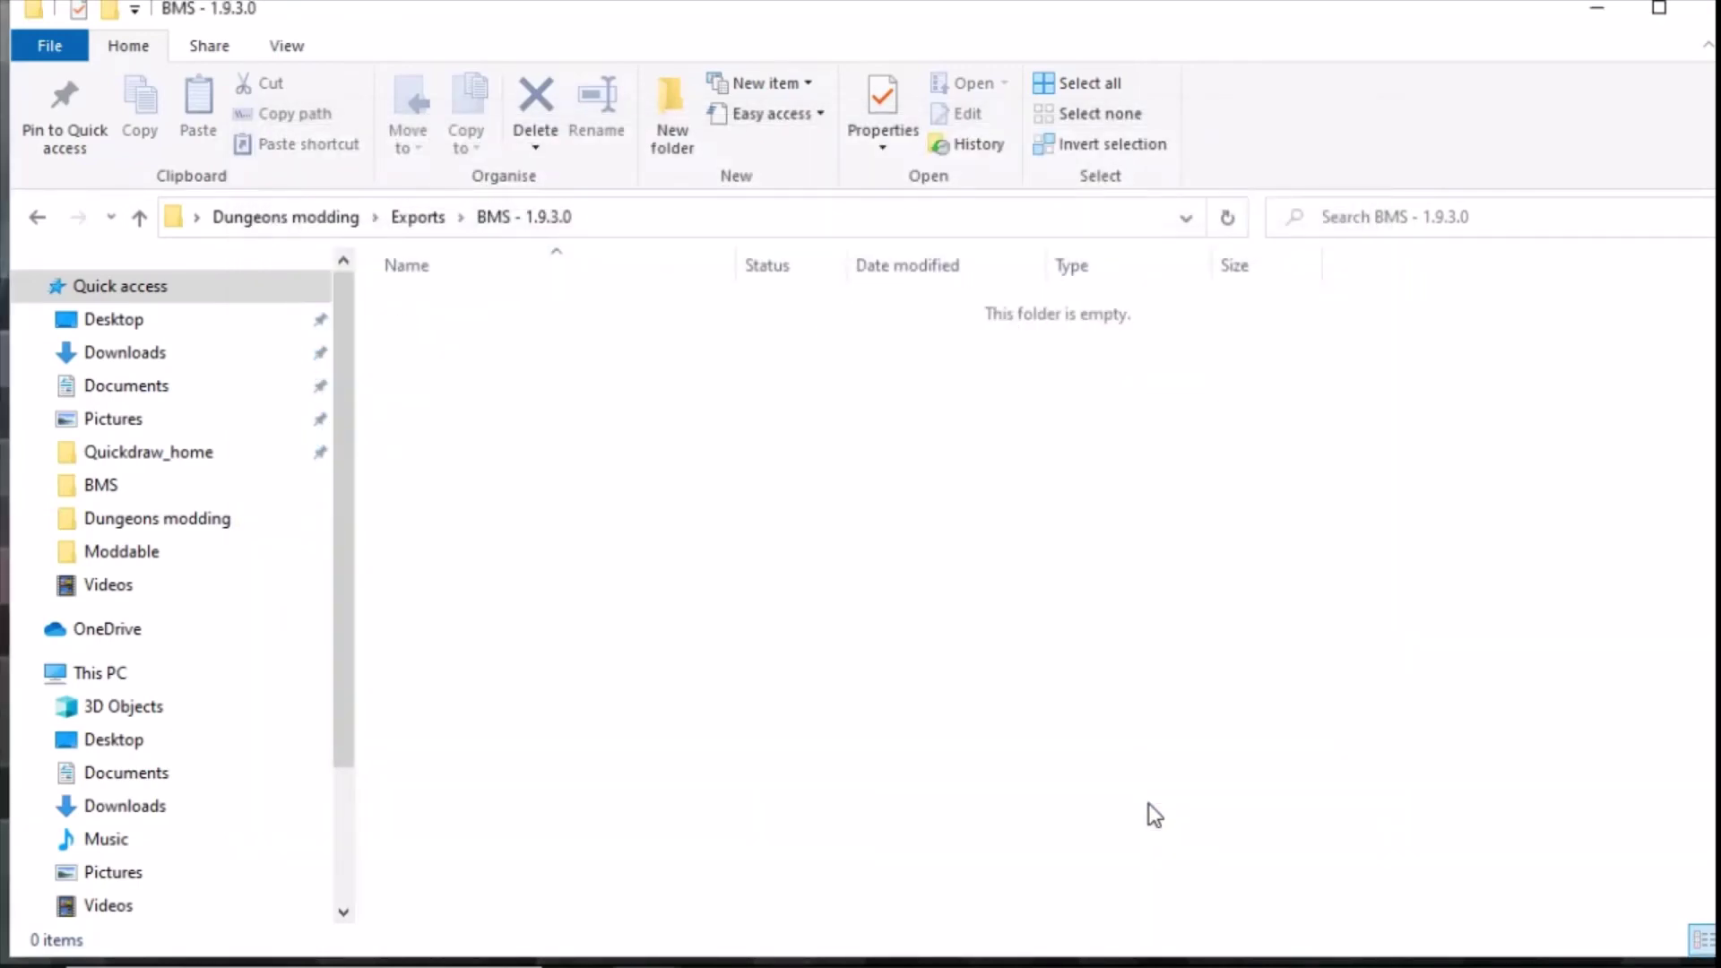
# Review the finished extraction log in the QuickBMS console and close it
pyautogui.click(1583, 954)
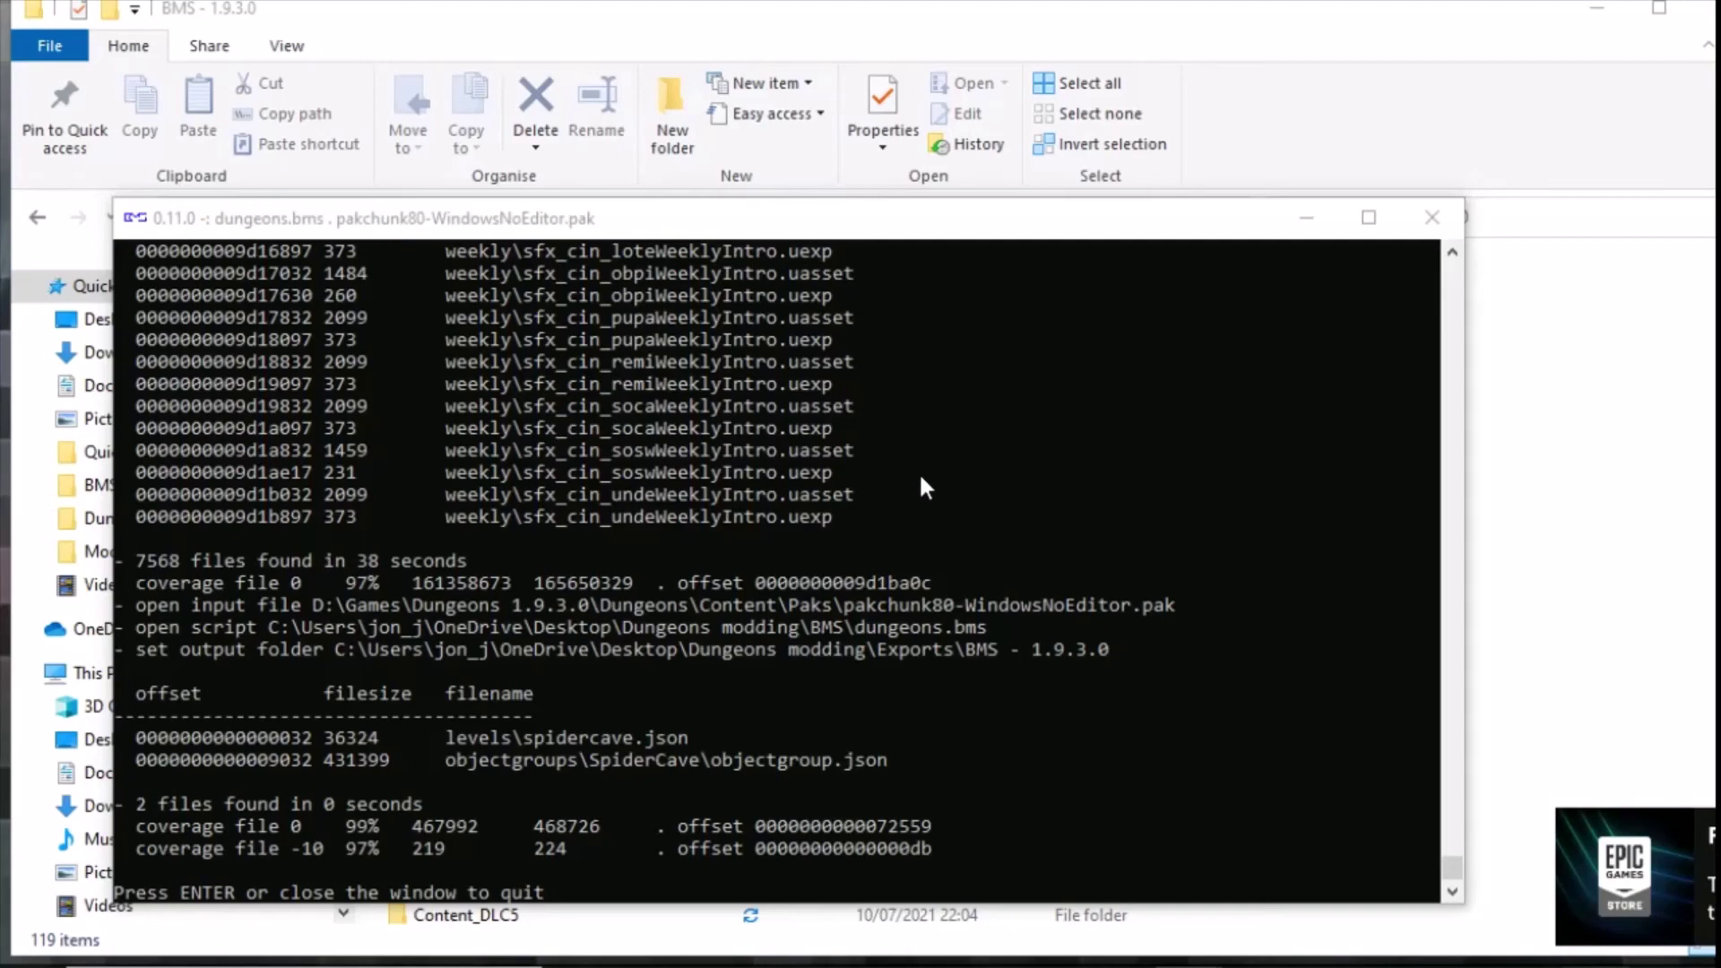
pyautogui.scroll(10, 923, 479)
pyautogui.scroll(10, 826, 560)
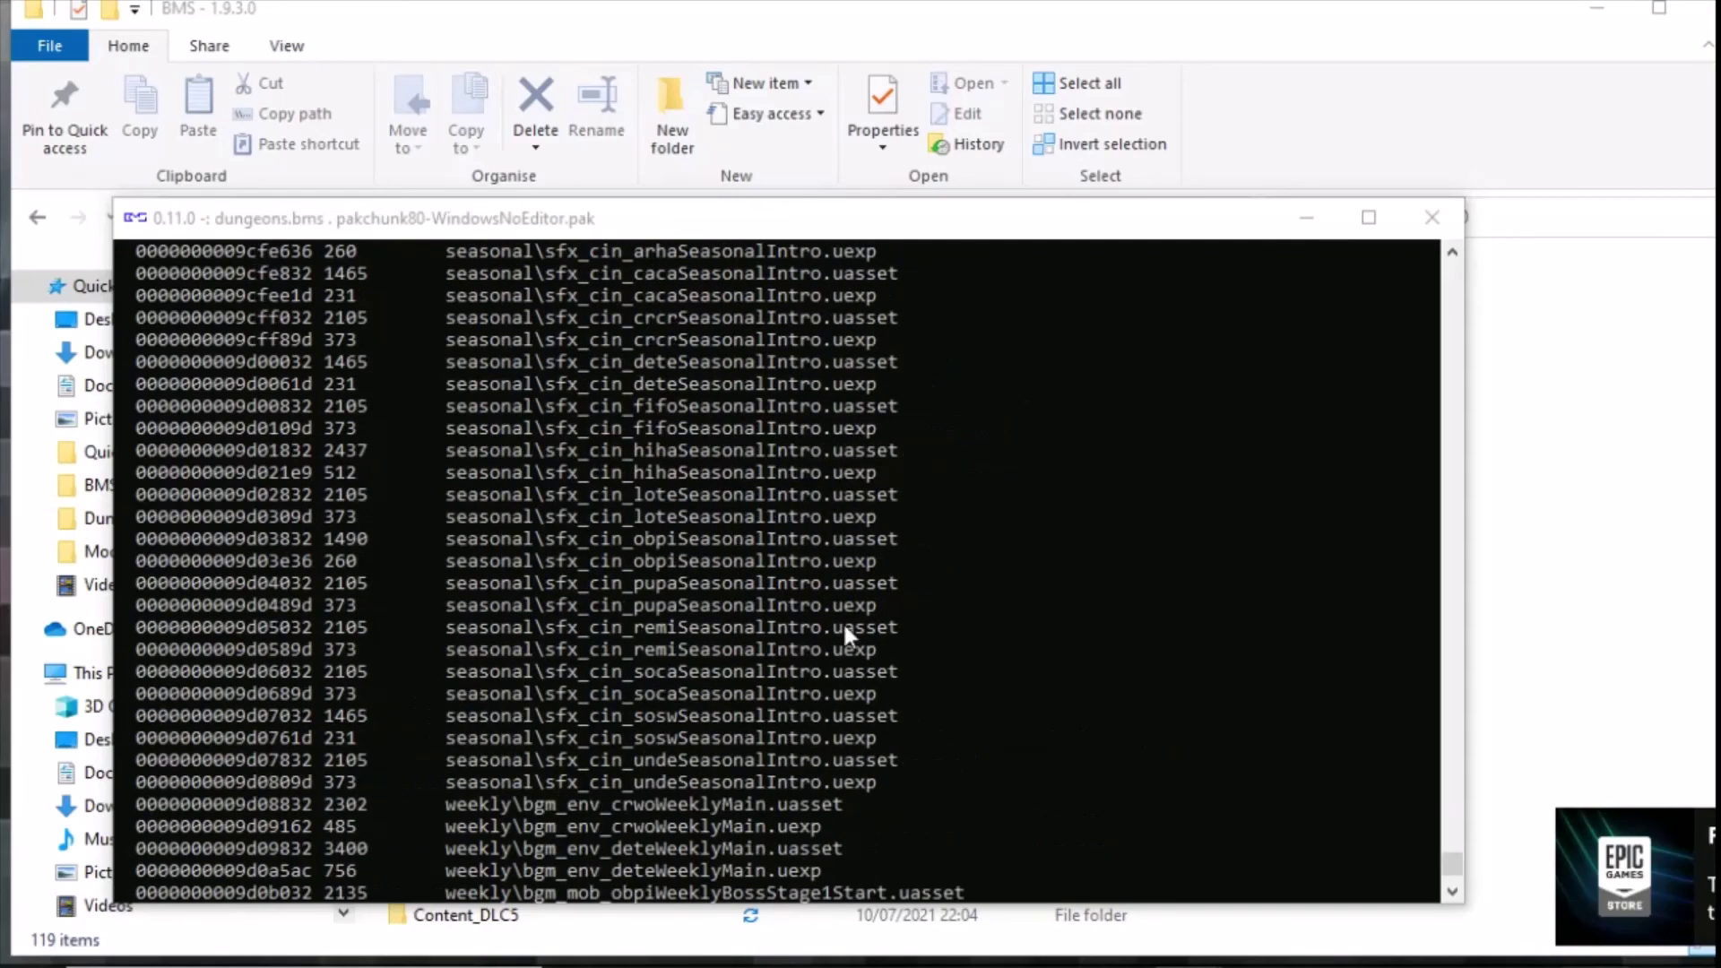
pyautogui.scroll(-20, 776, 473)
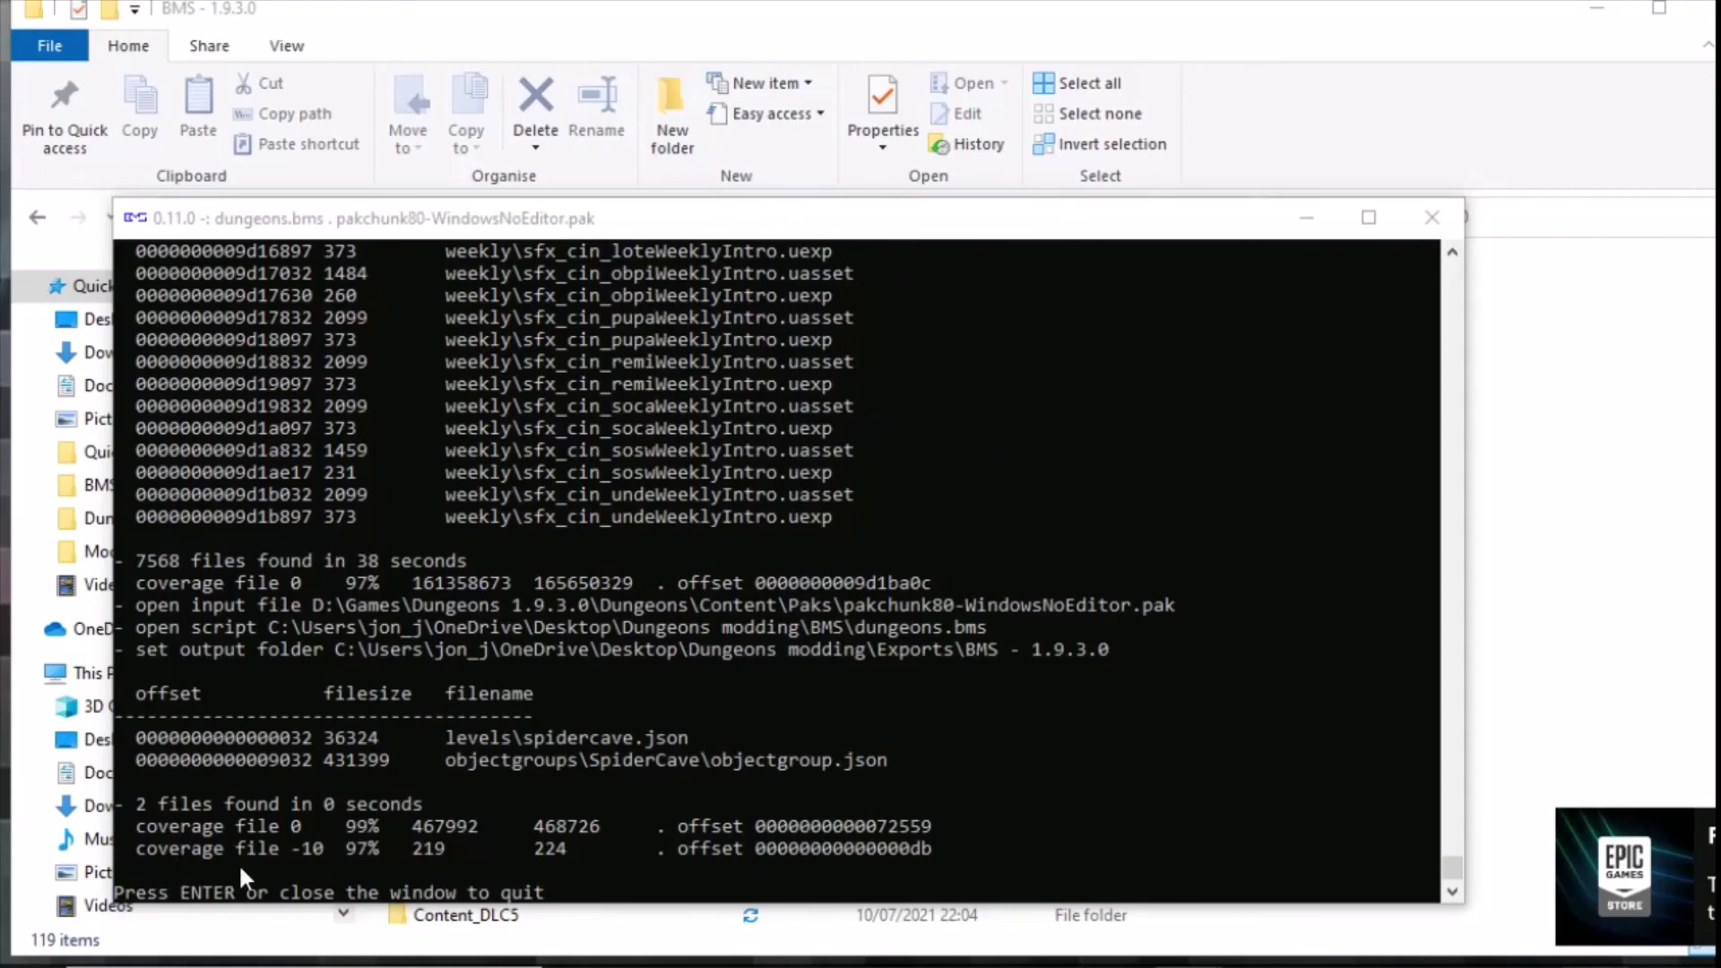
pyautogui.click(820, 219)
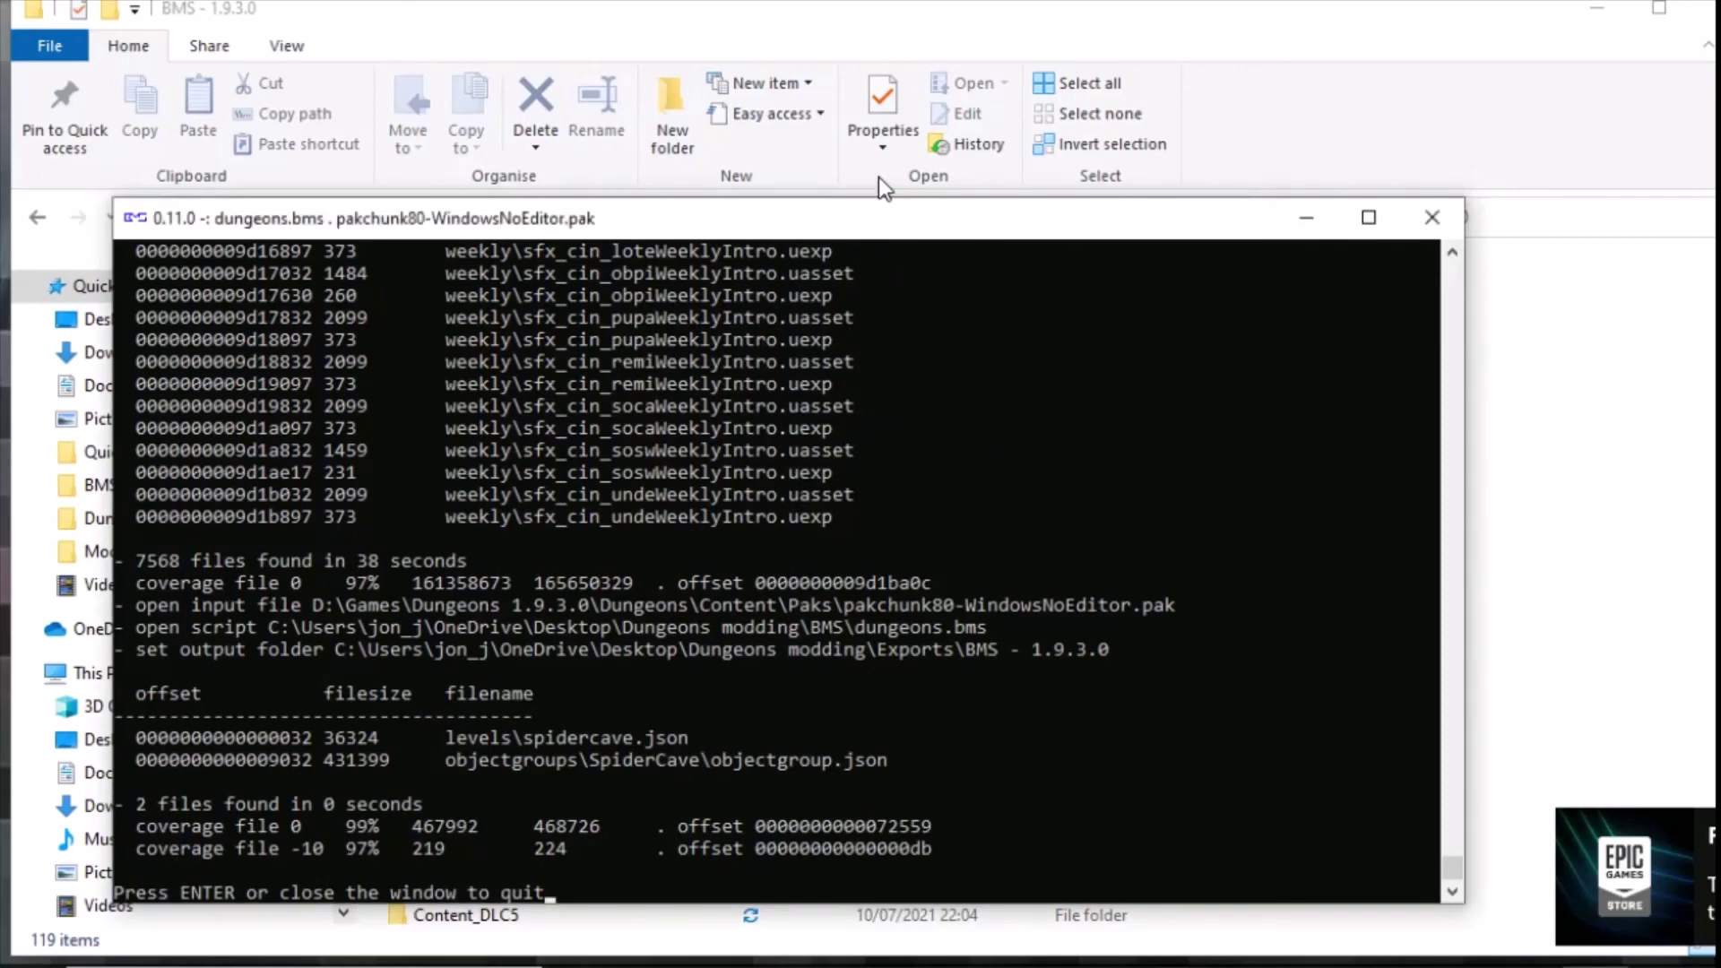
pyautogui.press('Return')
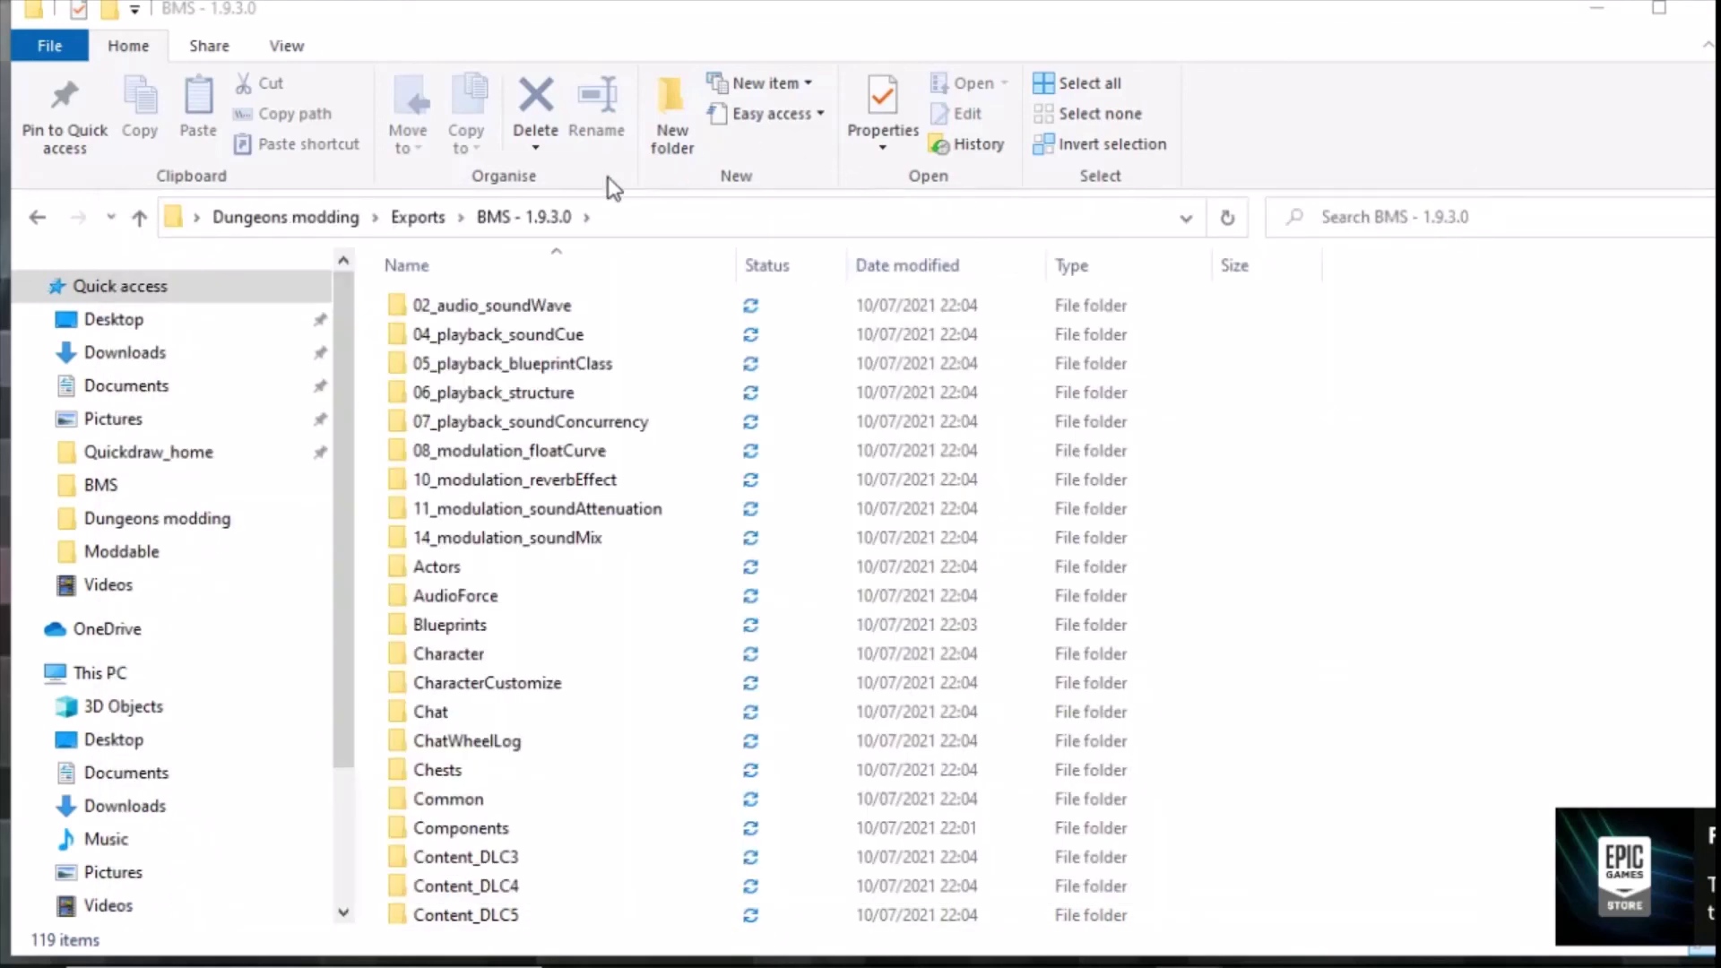
# Browse the extracted BMS - 1.9.3.0 folders and look inside PostGame
pyautogui.scroll(-1, 576, 445)
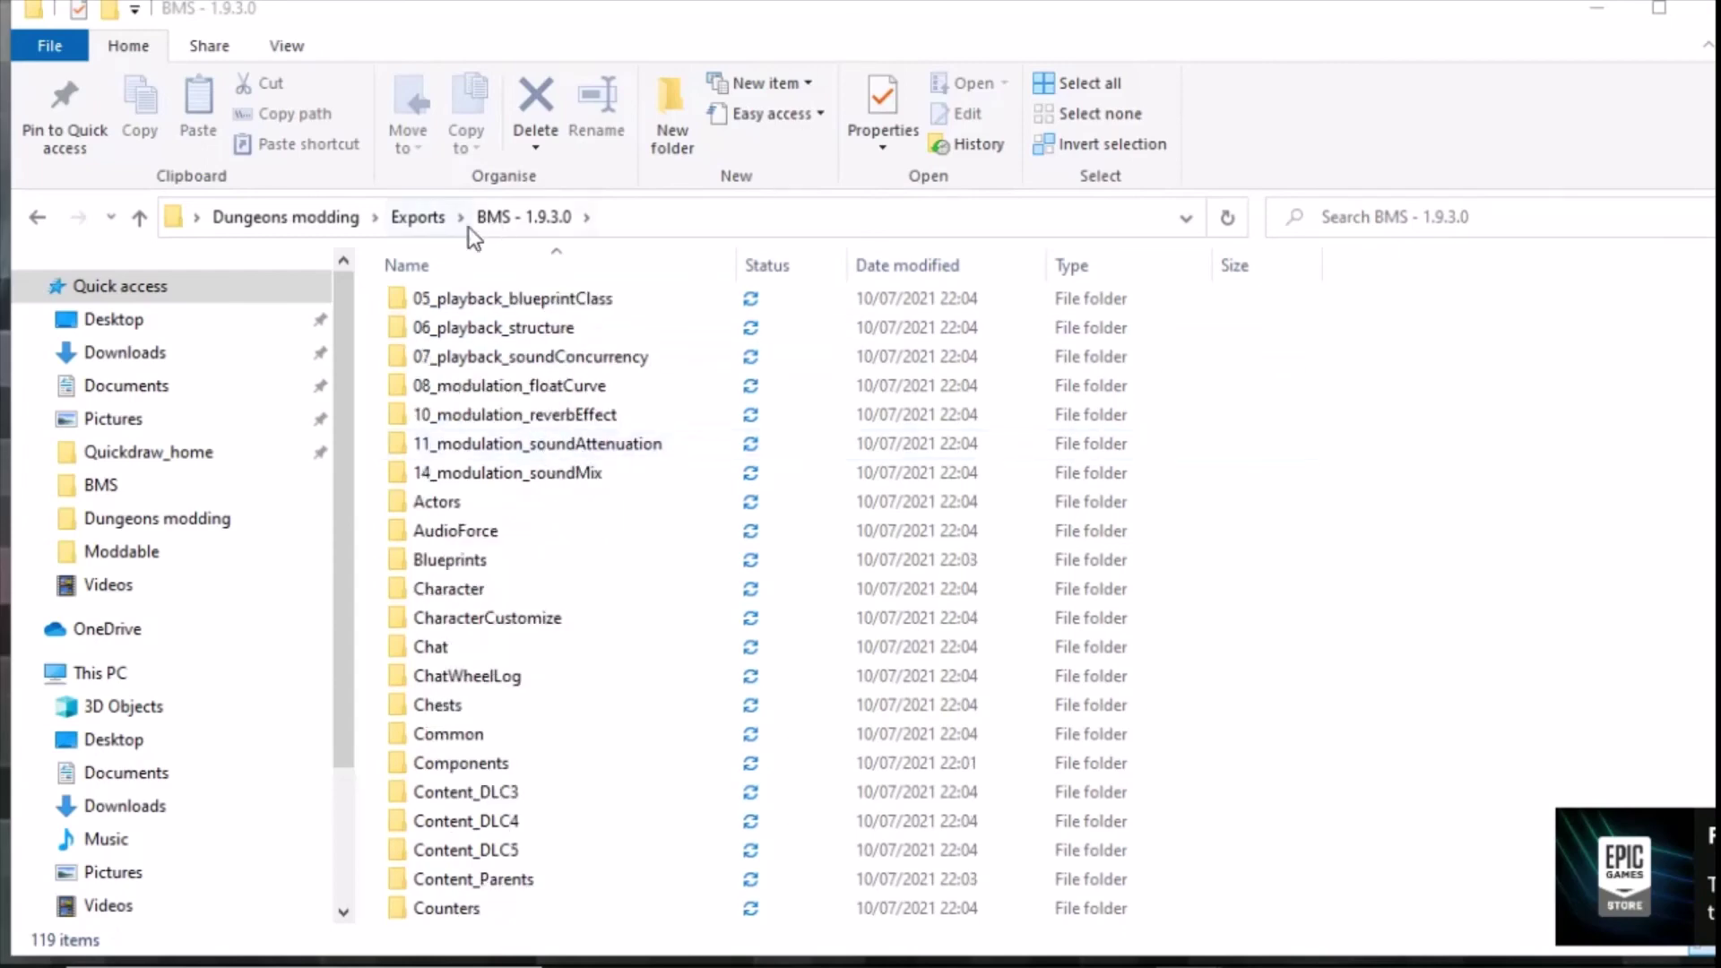
pyautogui.scroll(1, 493, 594)
pyautogui.scroll(-1, 562, 568)
pyautogui.scroll(-5, 564, 556)
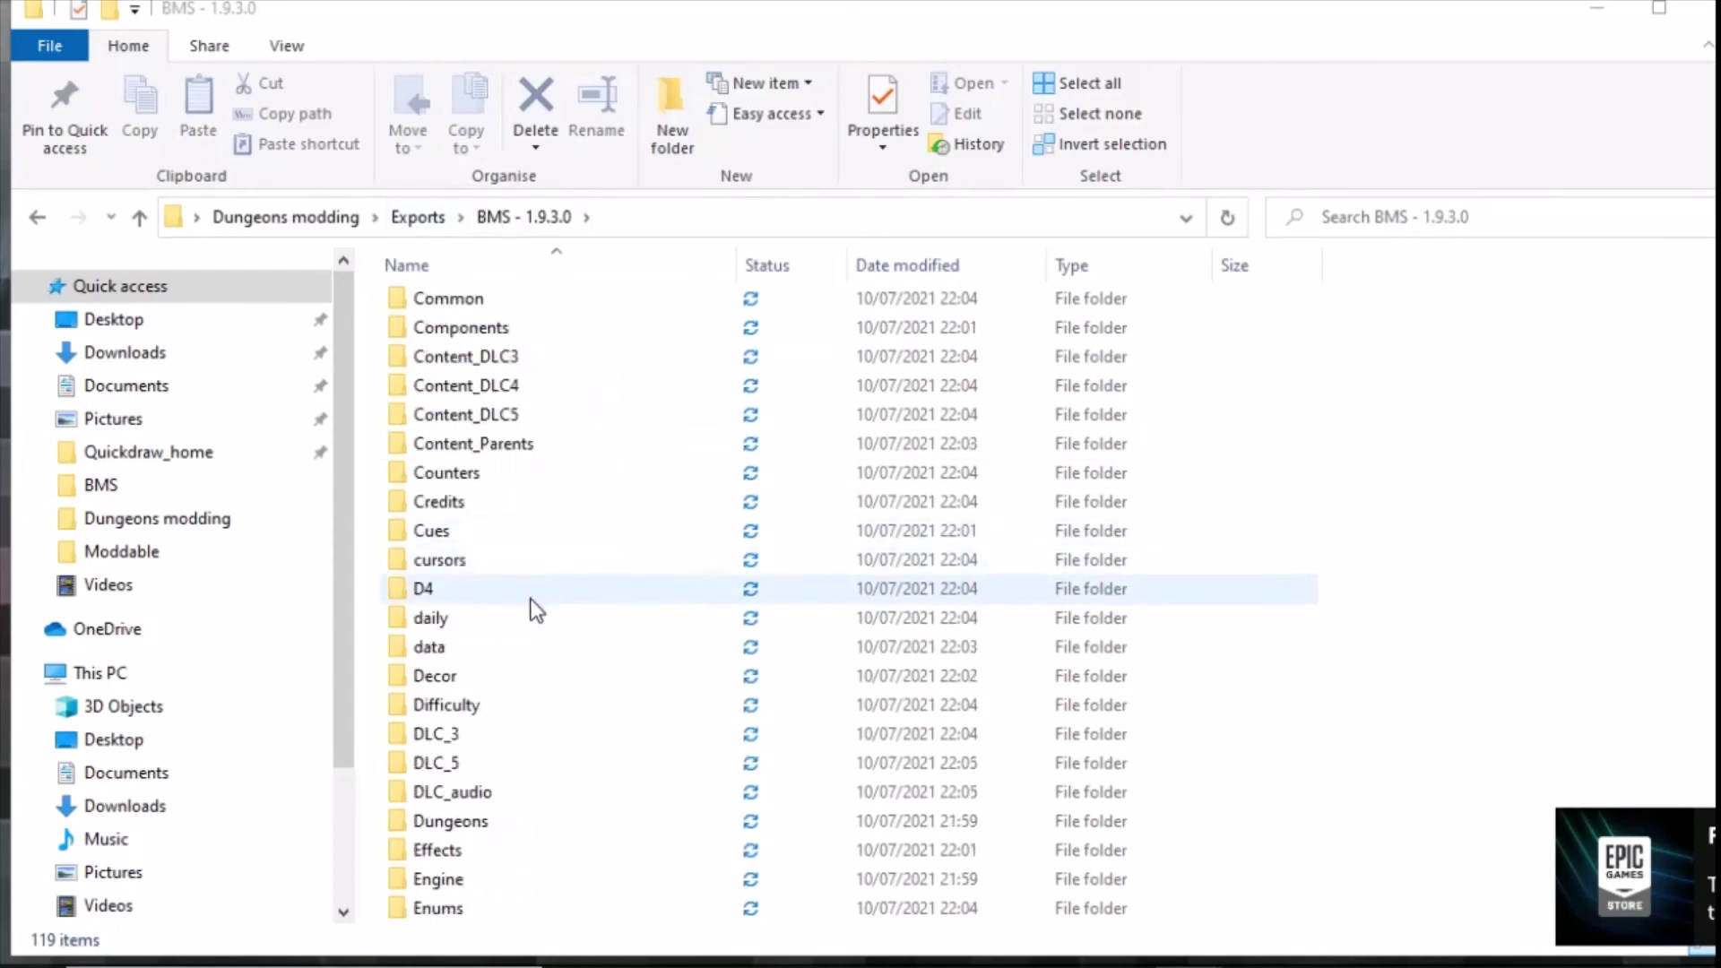
pyautogui.scroll(-6, 534, 598)
pyautogui.scroll(-8, 536, 602)
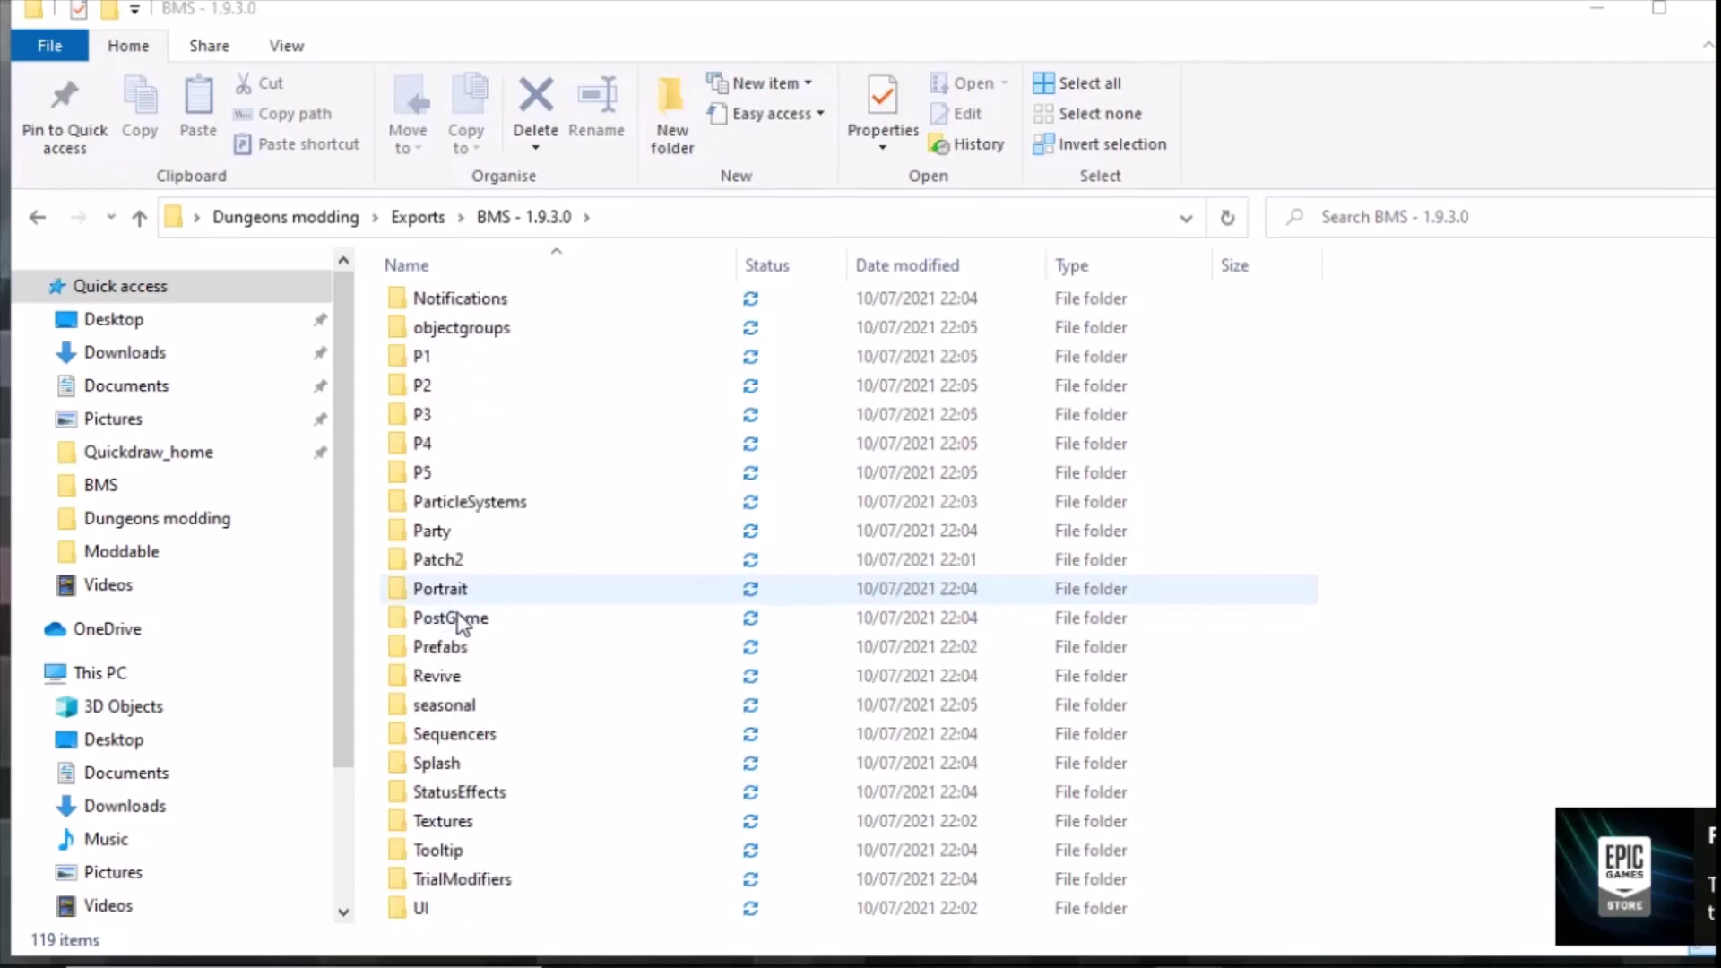
pyautogui.doubleClick(458, 618)
pyautogui.scroll(-2, 802, 520)
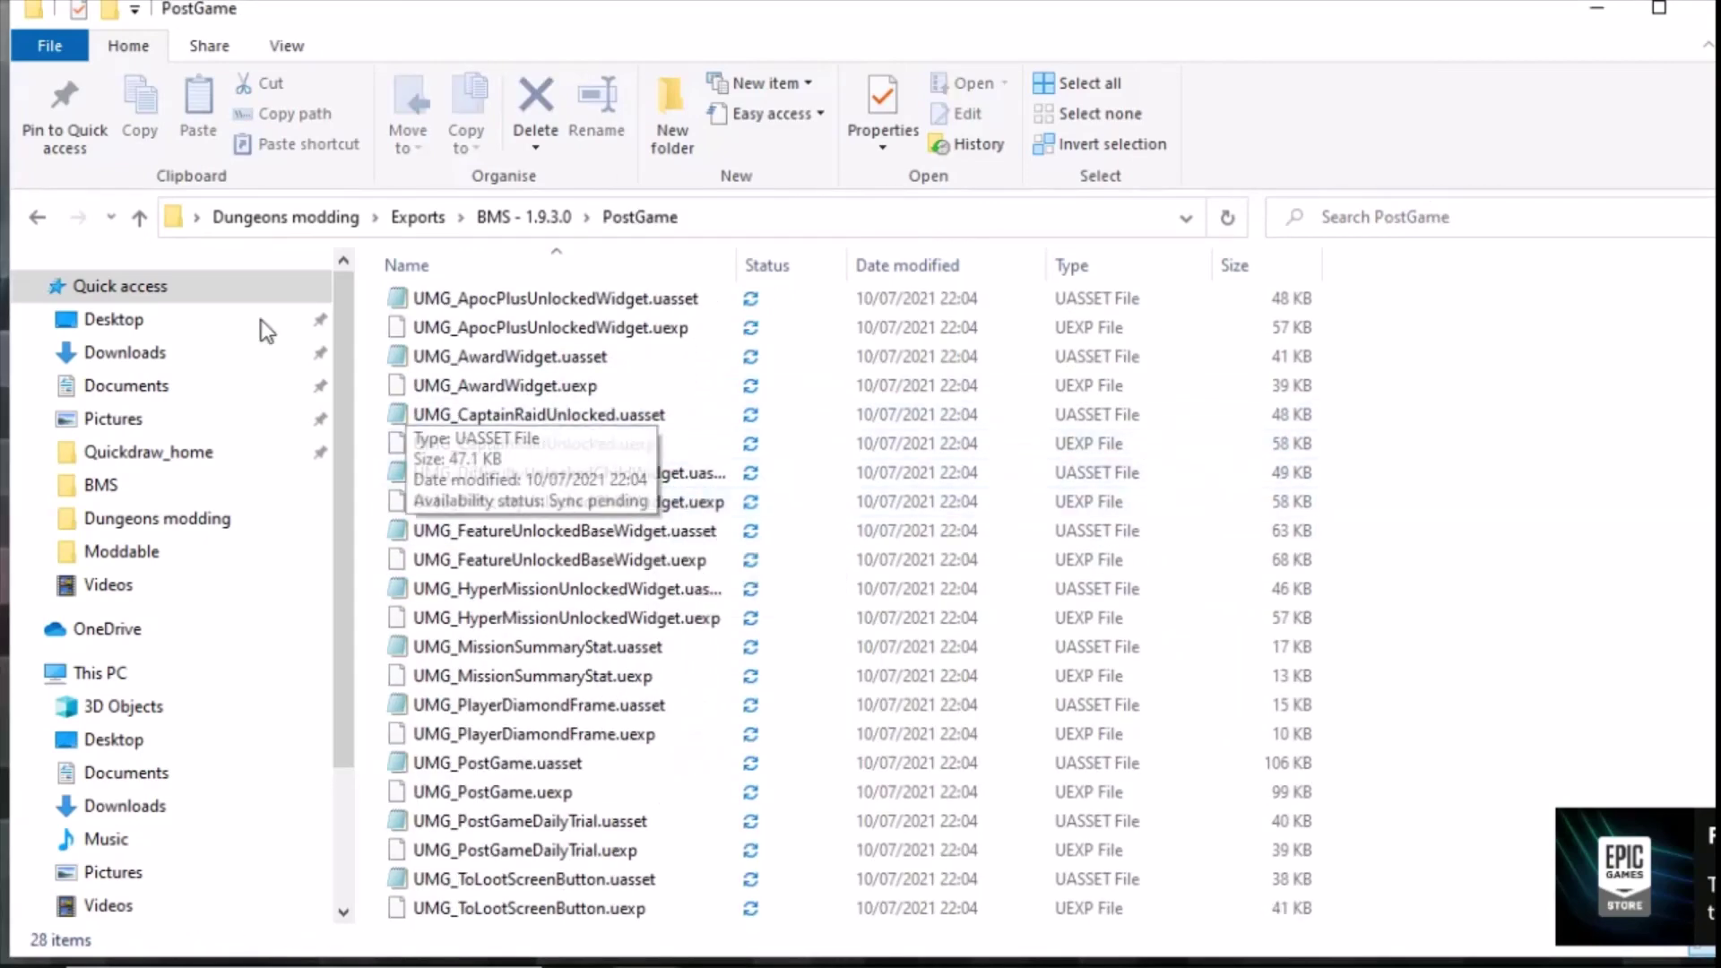
pyautogui.click(36, 220)
# Look inside the Tooltip folder, then return to the Exports folder
pyautogui.scroll(4, 549, 511)
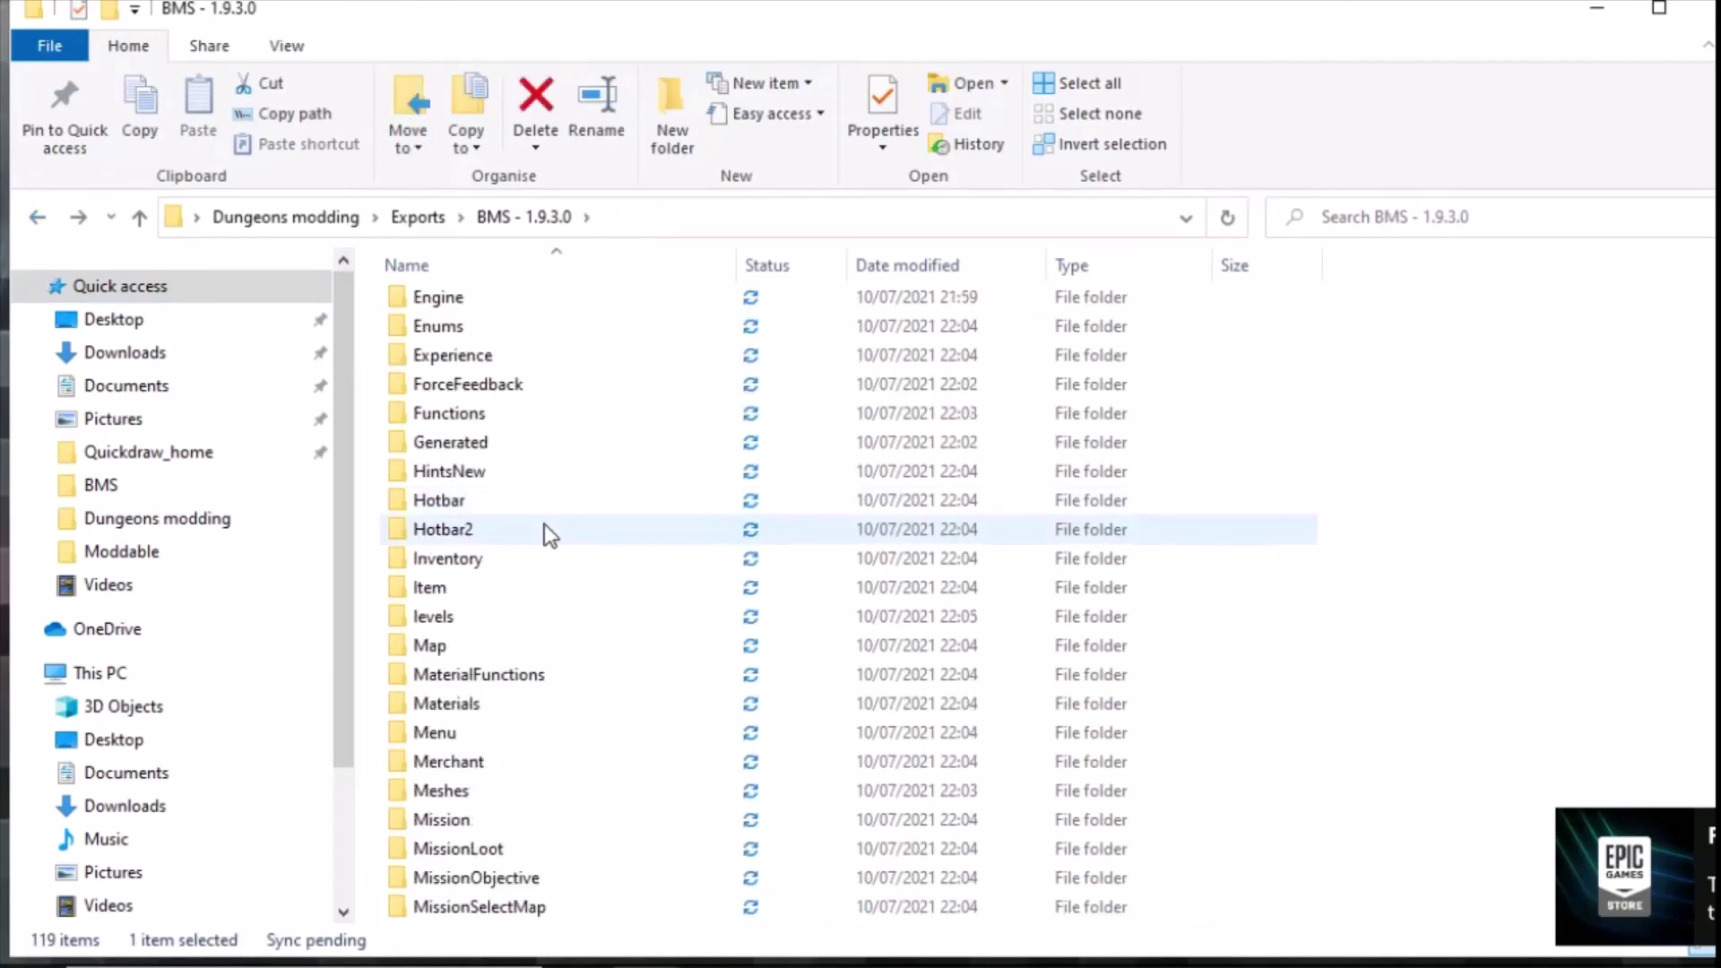
pyautogui.scroll(12, 547, 531)
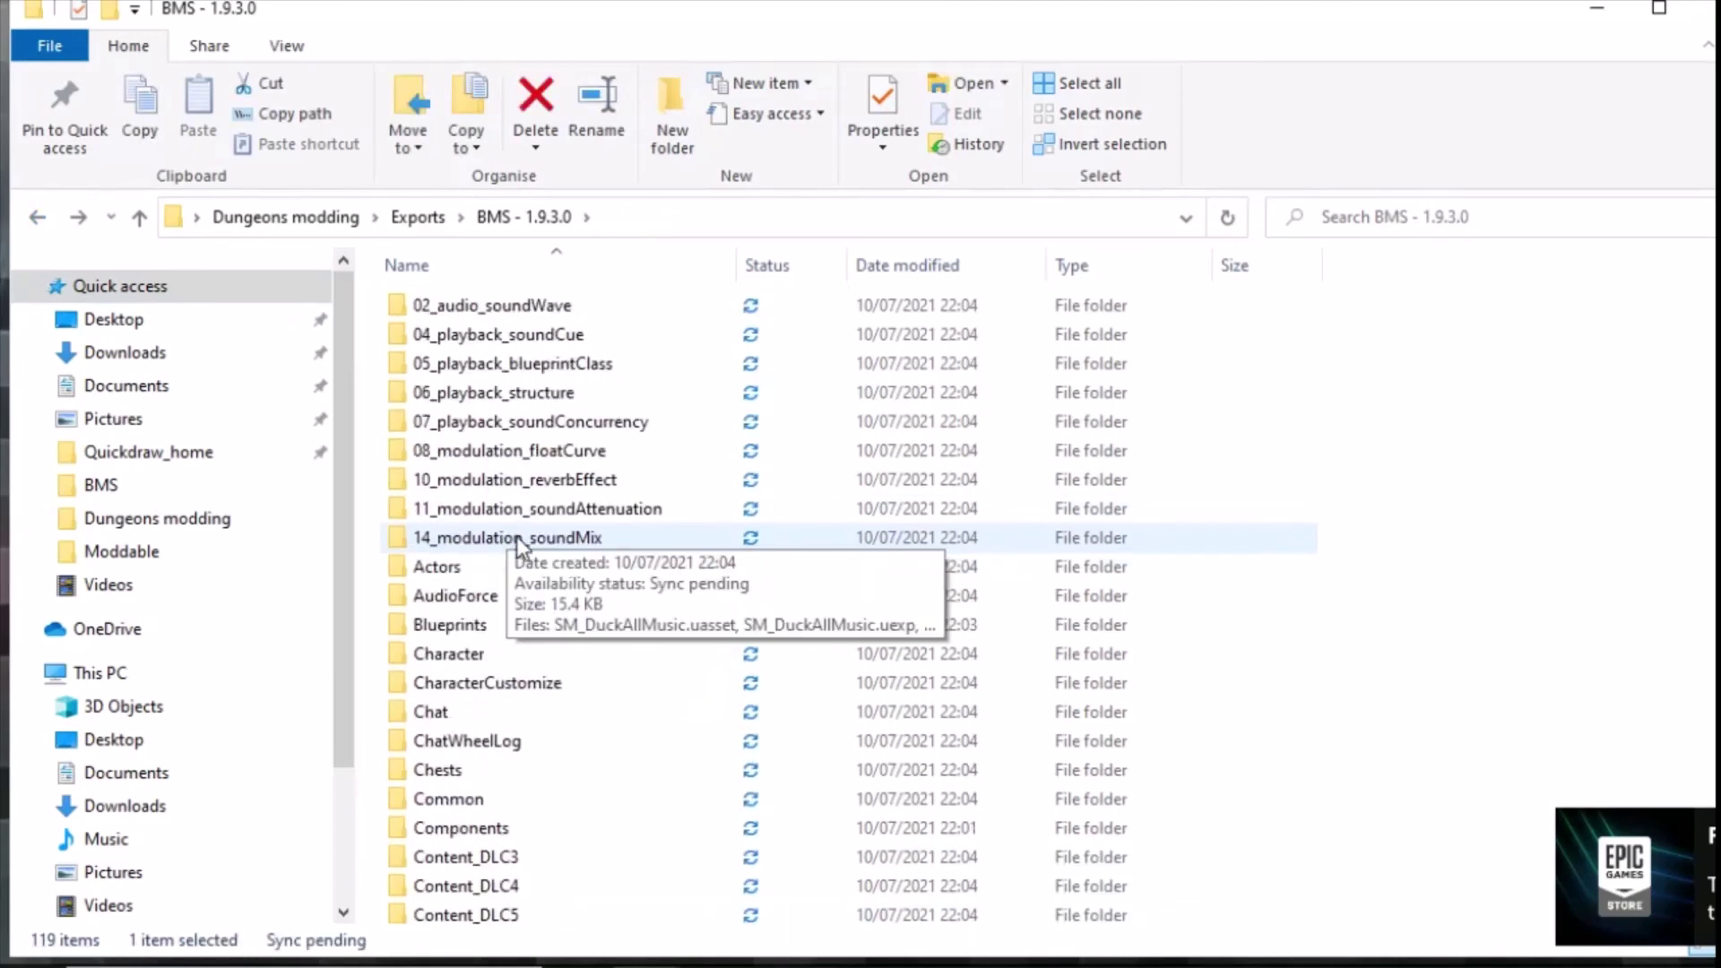
pyautogui.scroll(-14, 515, 547)
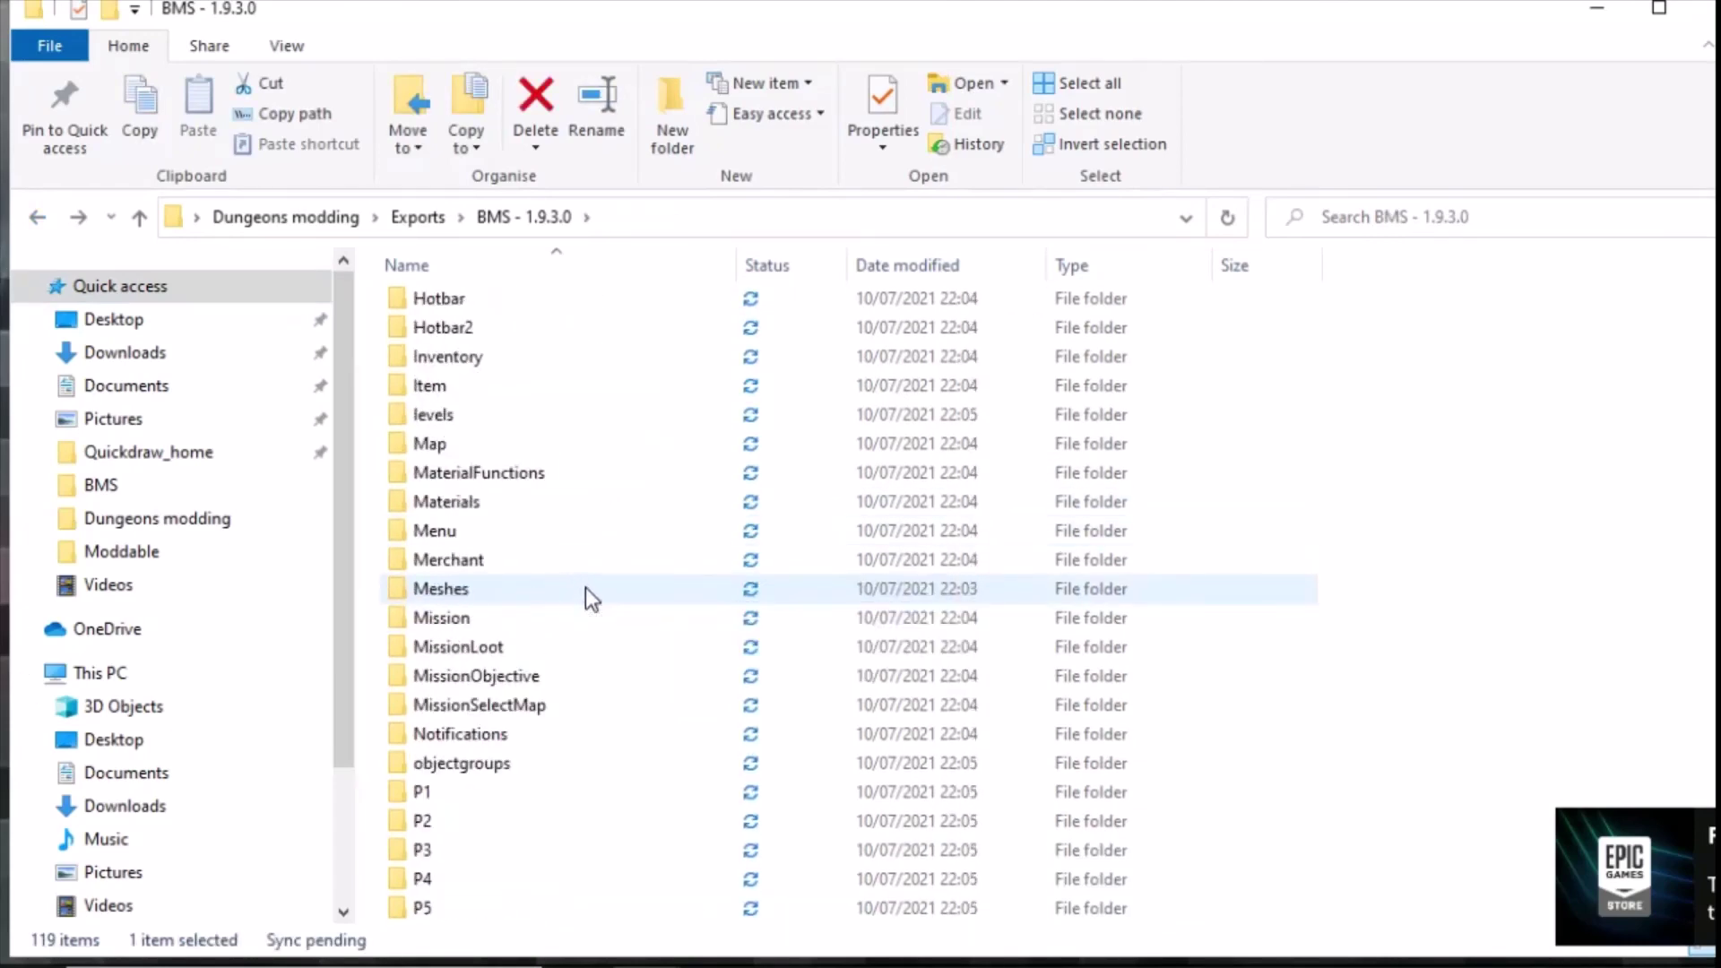
pyautogui.scroll(-7, 539, 637)
pyautogui.doubleClick(443, 765)
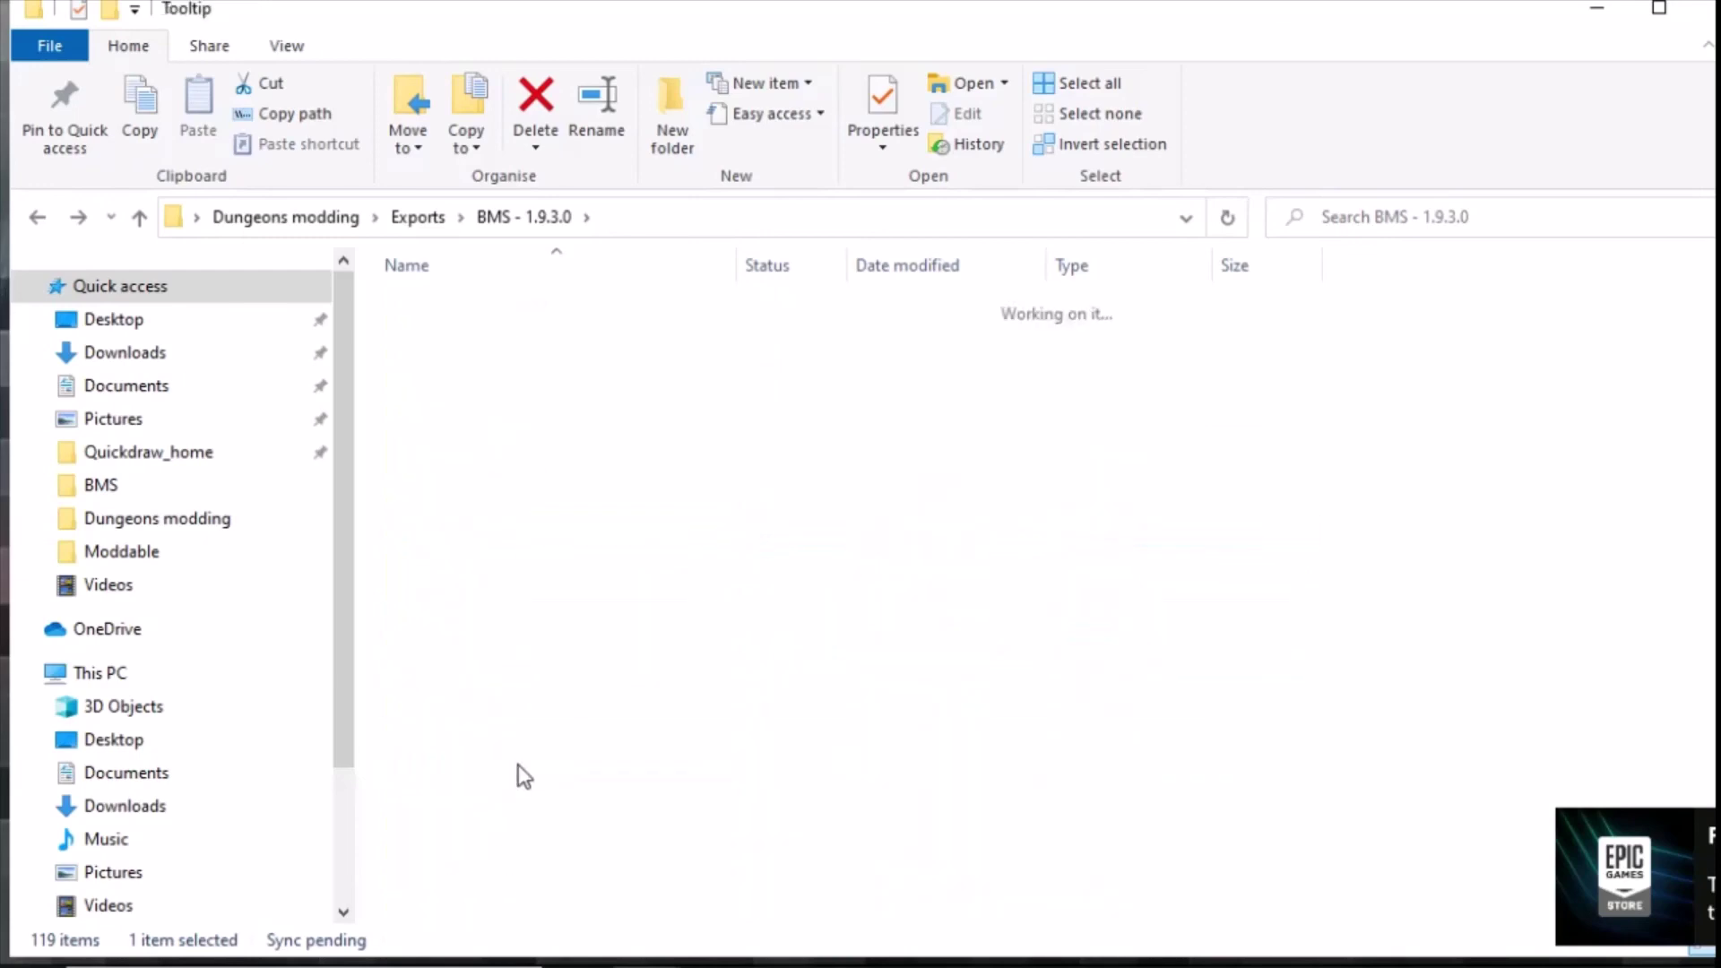
pyautogui.click(44, 219)
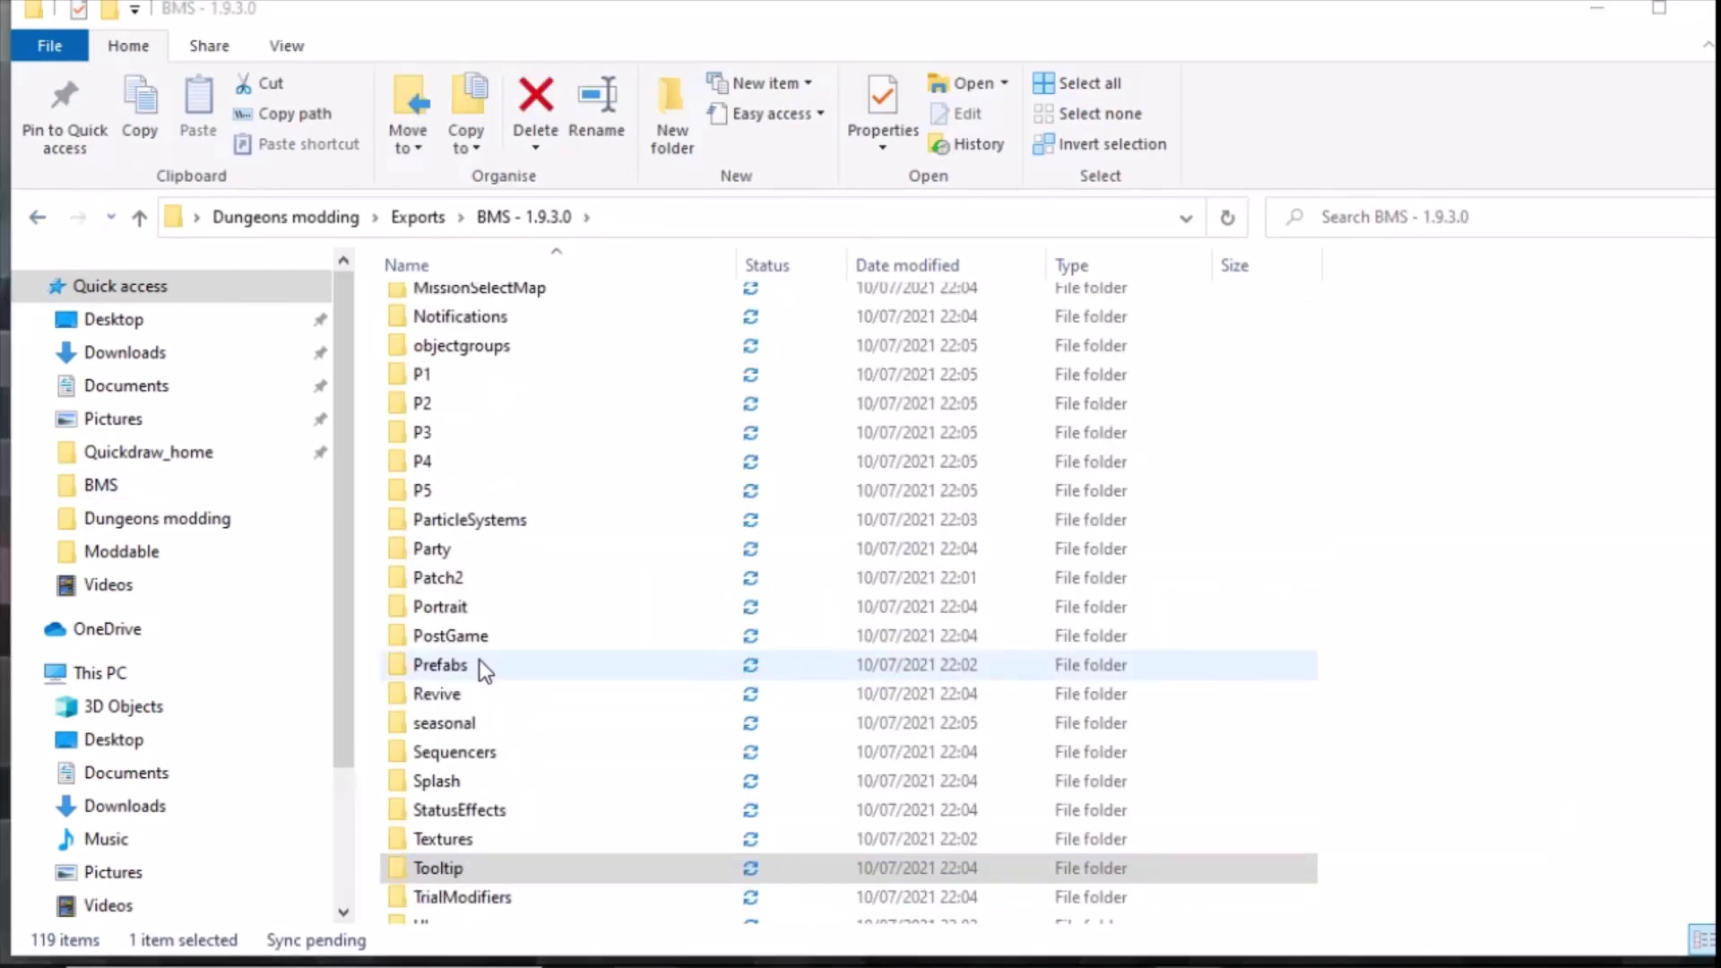
pyautogui.click(416, 217)
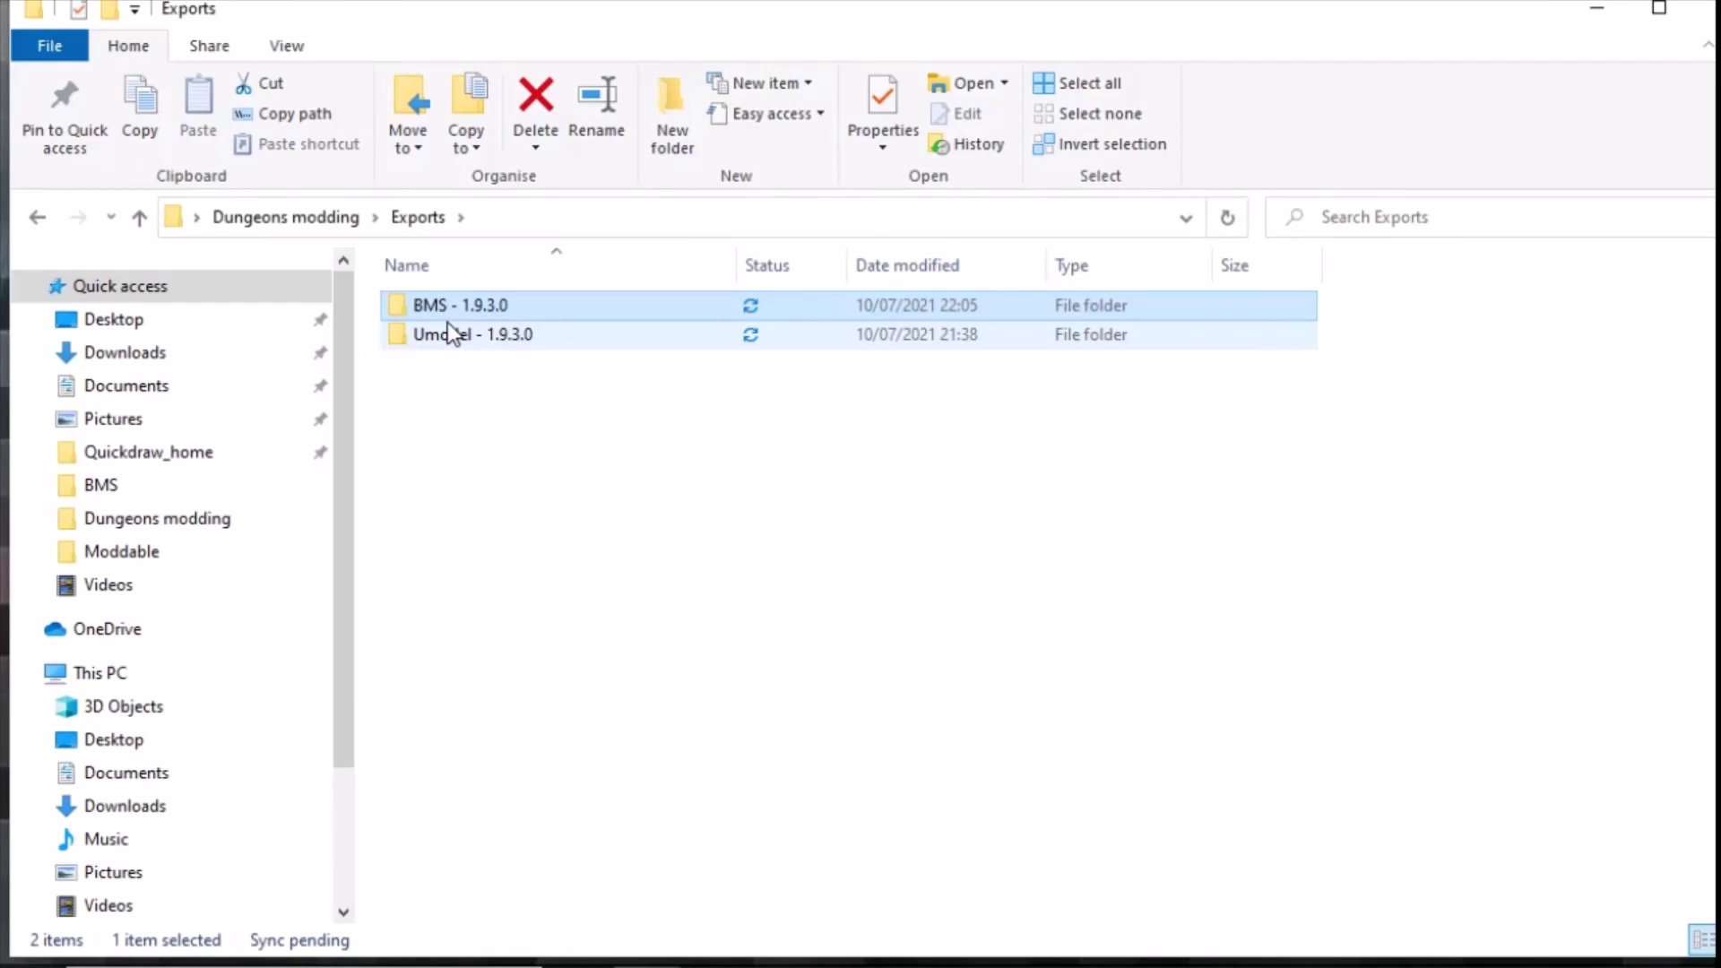
# Open Umodel - 1.9.3.0\Game to view its 21 exported items such as Actors and Textures
pyautogui.moveTo(448, 323)
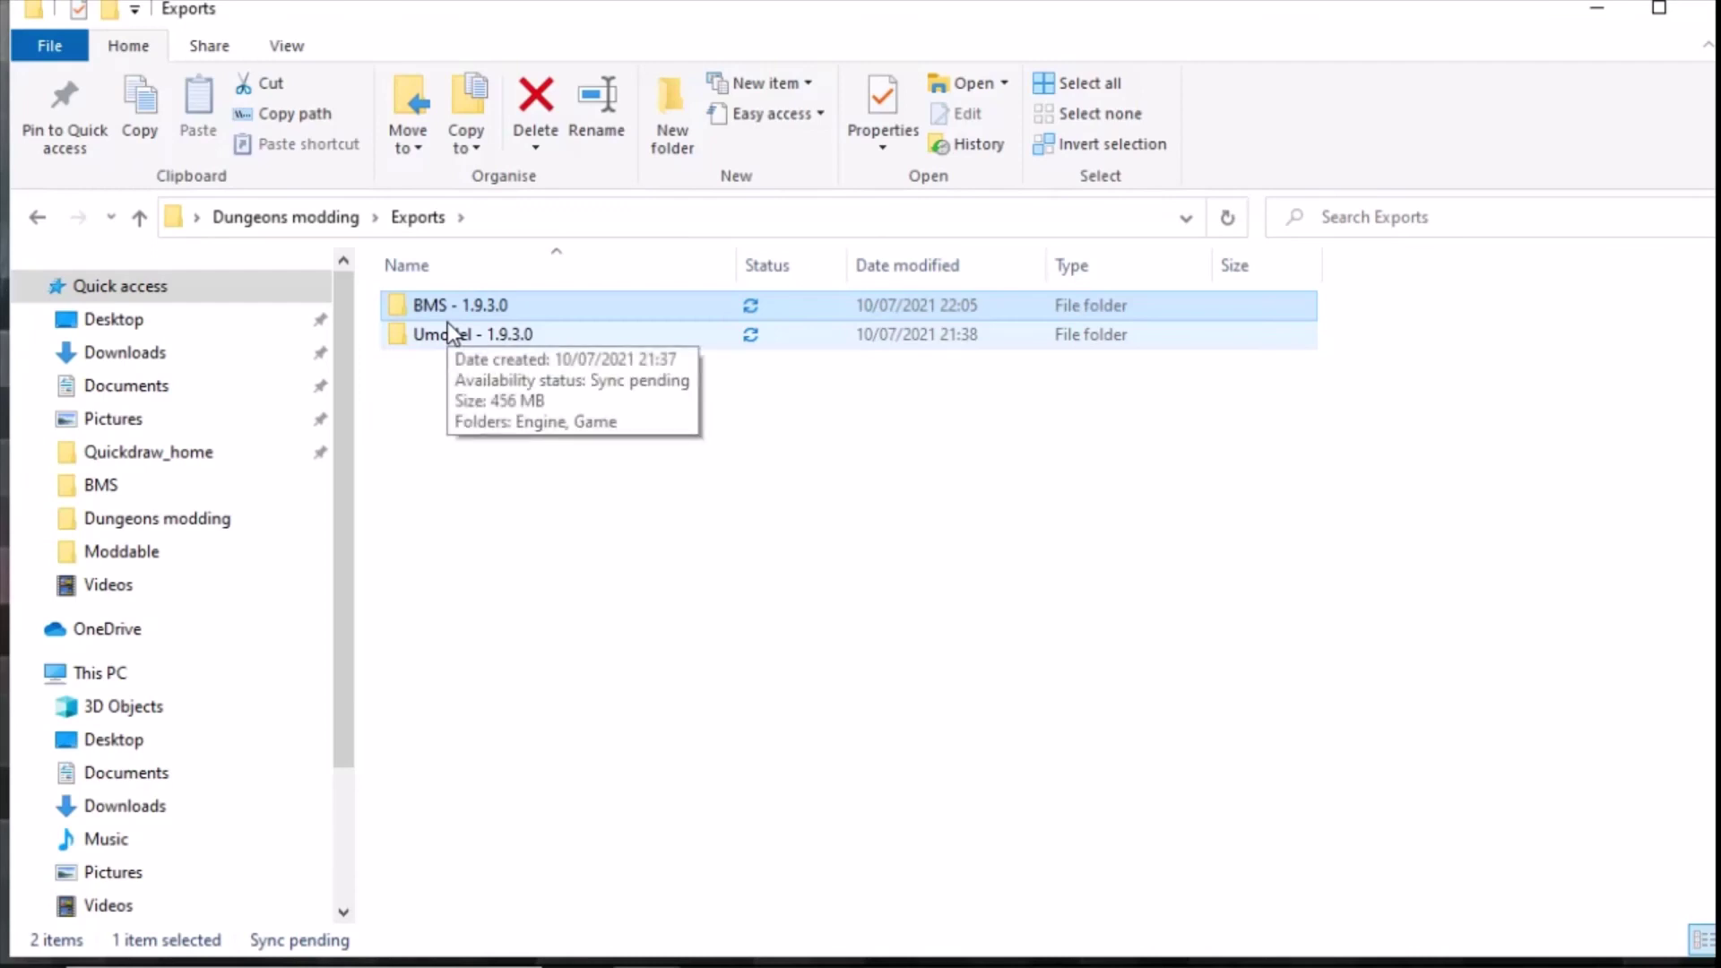
pyautogui.click(469, 341)
pyautogui.doubleClick(469, 339)
pyautogui.click(454, 345)
pyautogui.doubleClick(456, 348)
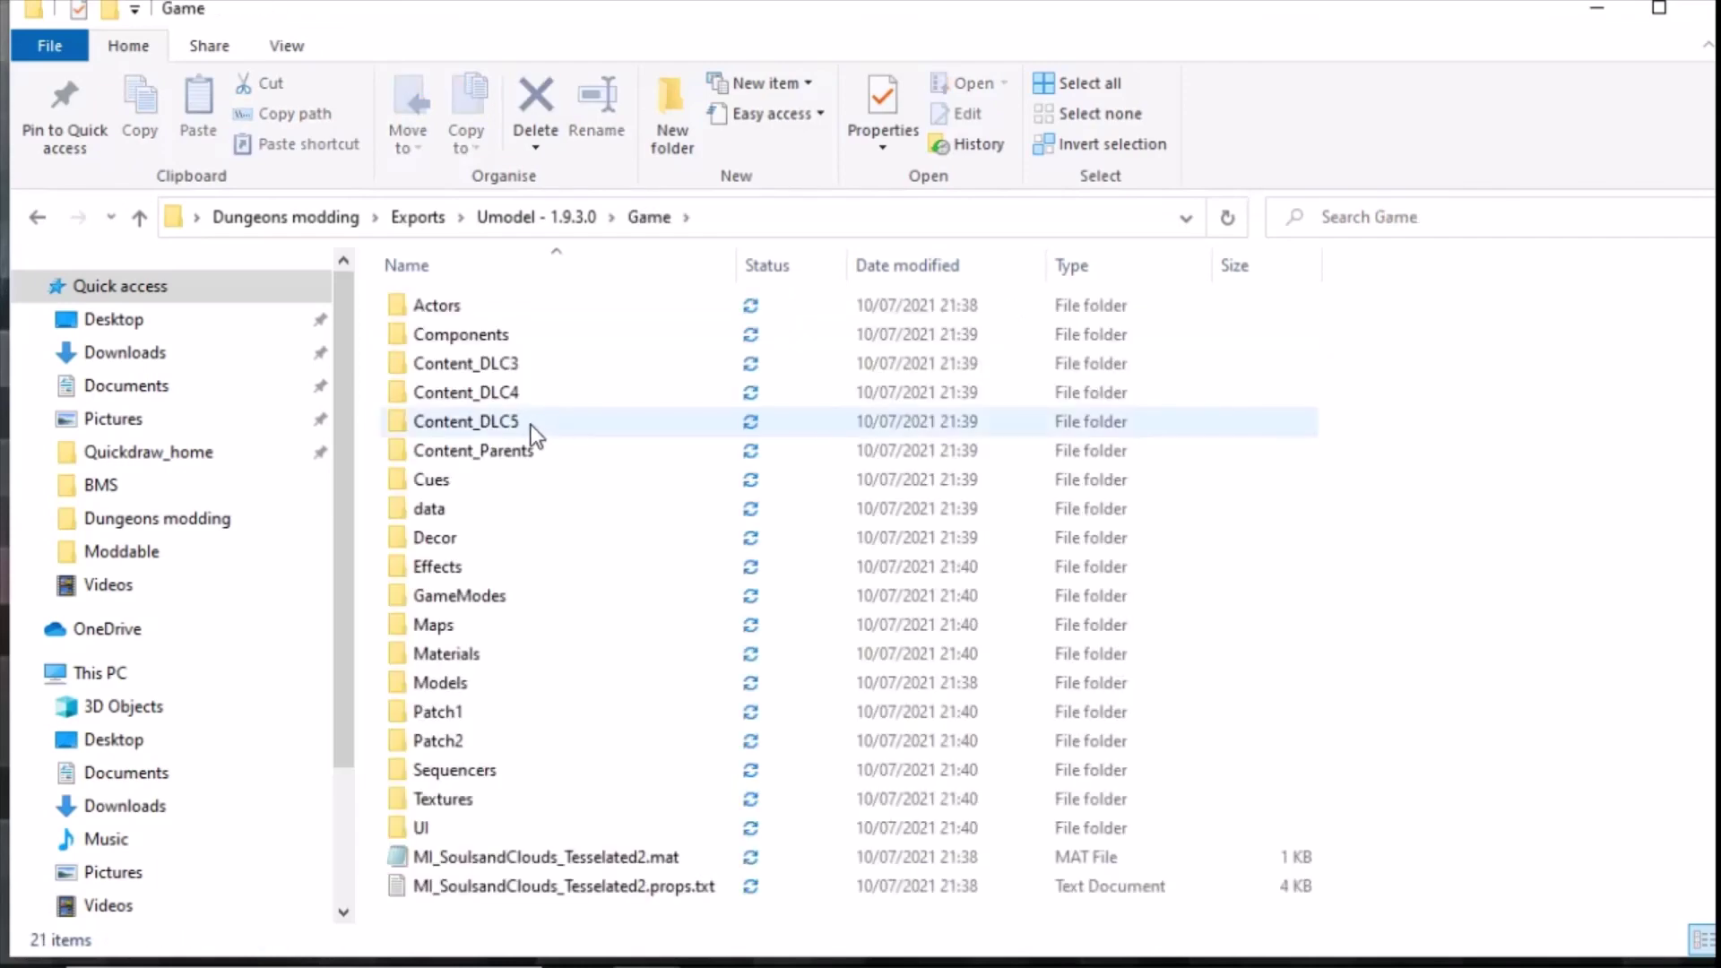
pyautogui.moveTo(514, 421)
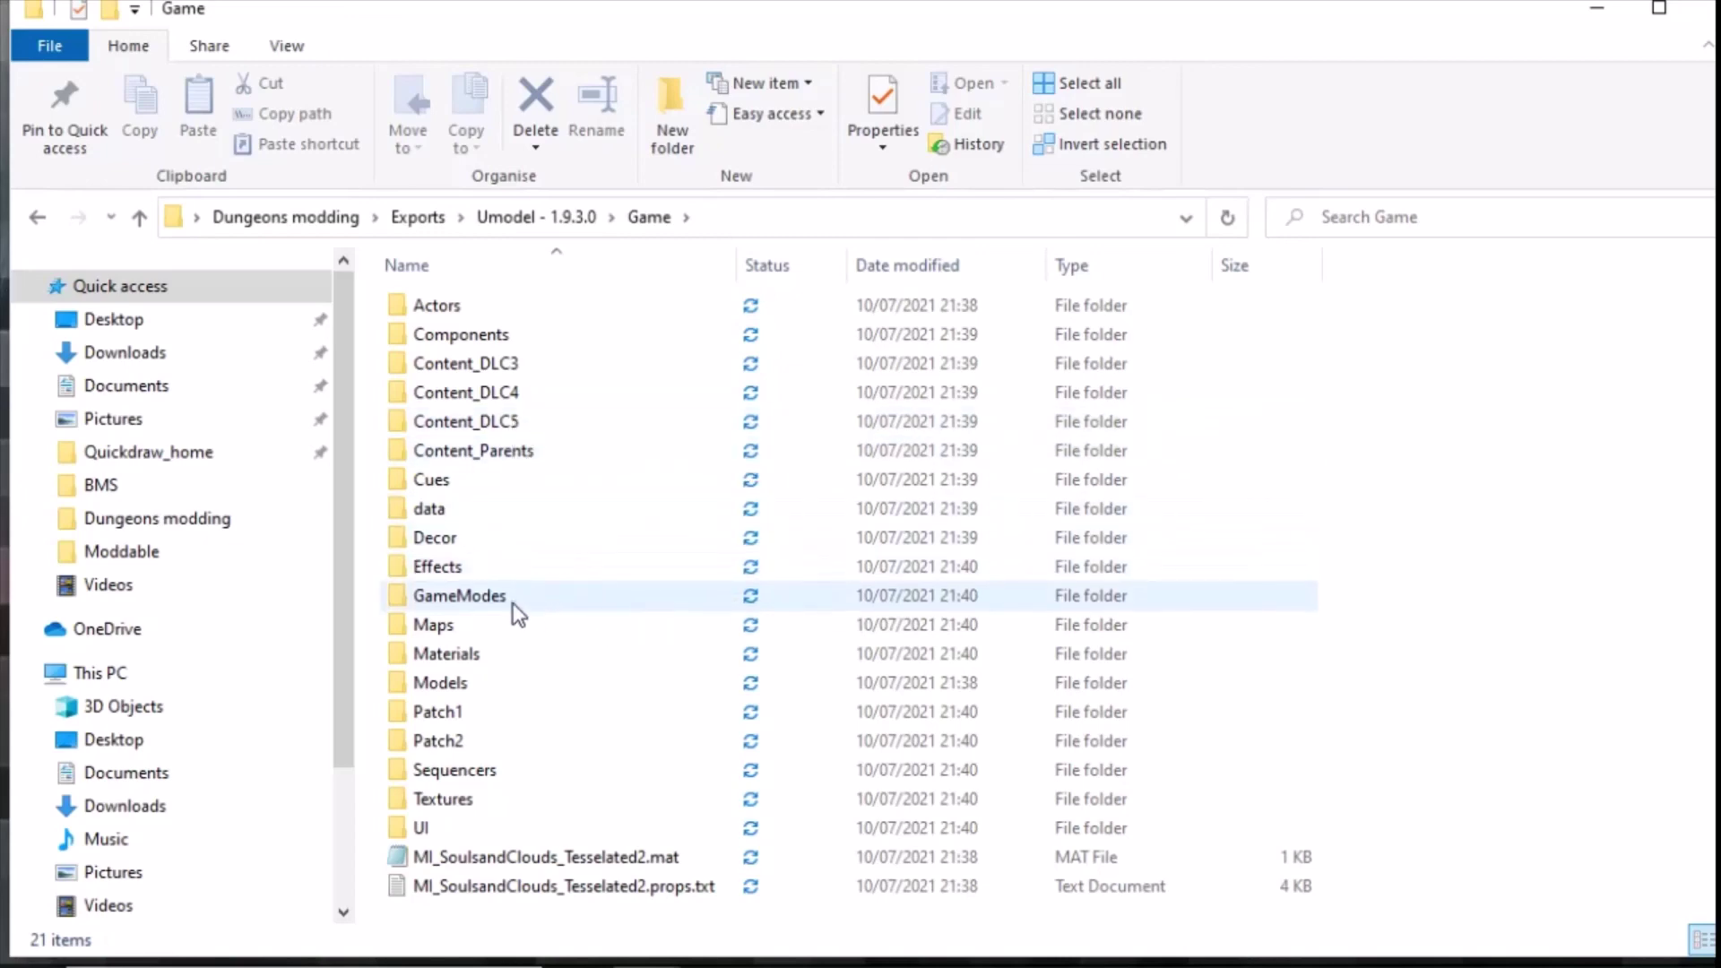
pyautogui.moveTo(513, 580)
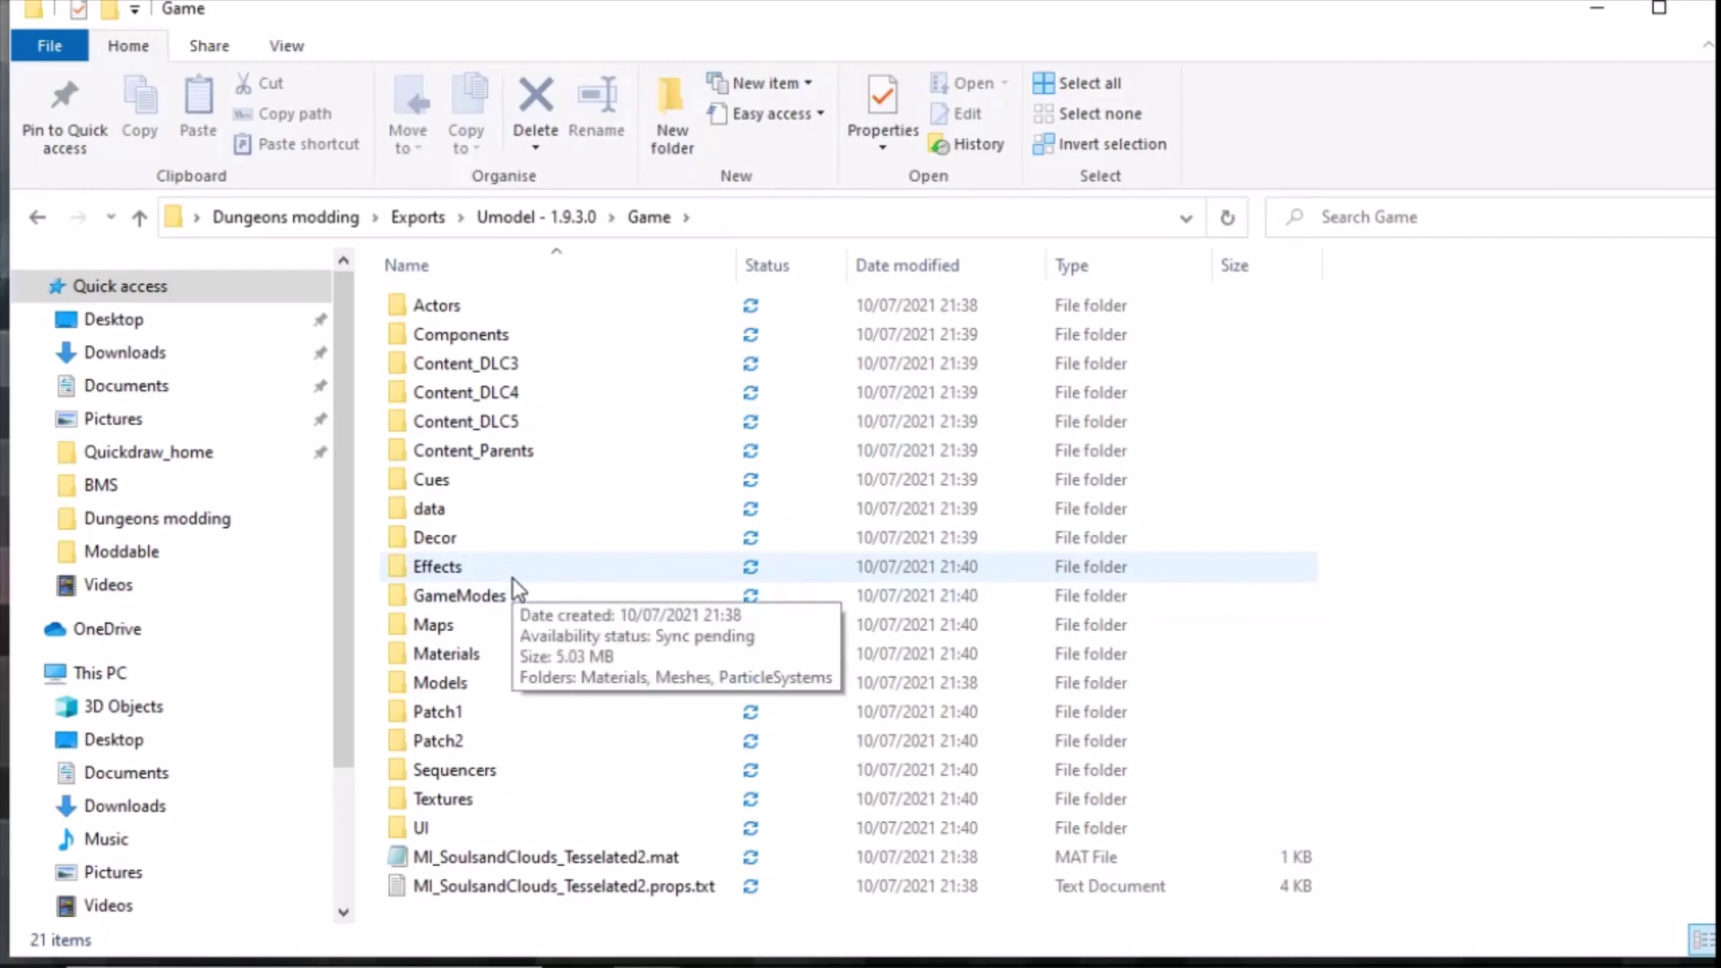